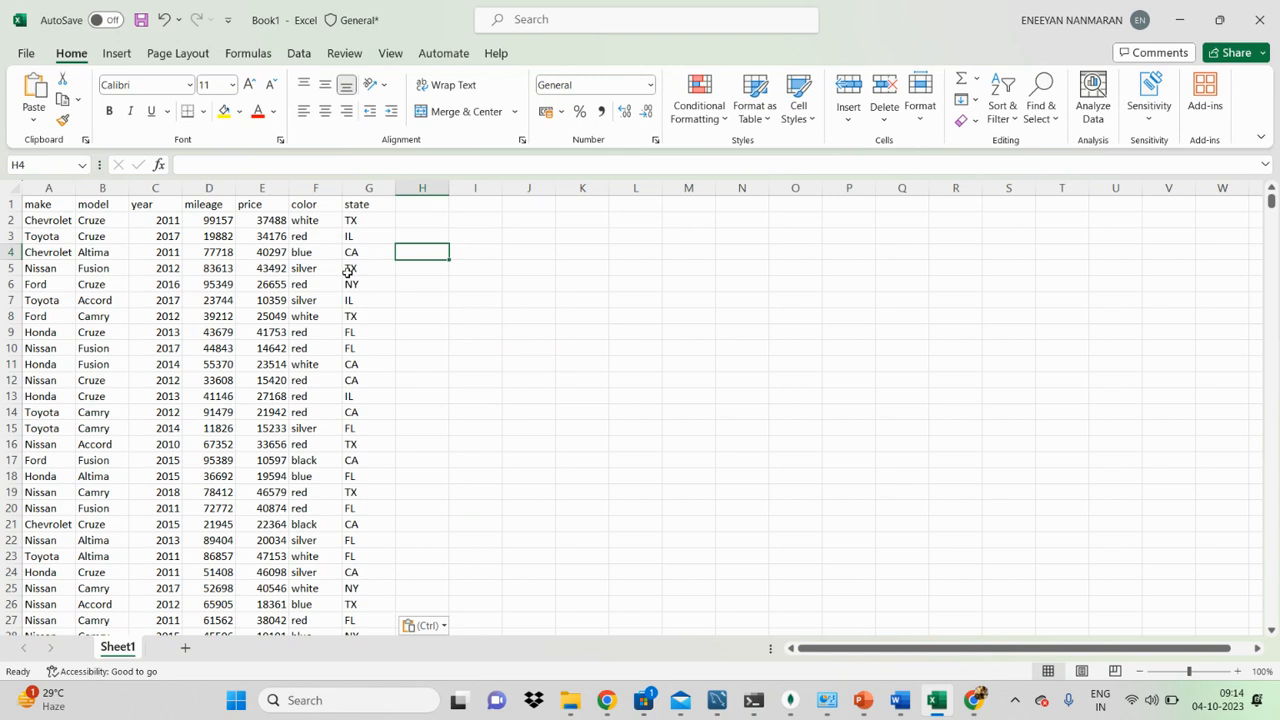
Step: Select the range A1:F26 of the car data, check further rows, and clear the selection
{"action": "left_click_drag", "start_coordinate": [45, 206], "coordinate": [325, 606]}
{"action": "scroll", "coordinate": [308, 565], "scroll_direction": "down", "scroll_amount": 6}
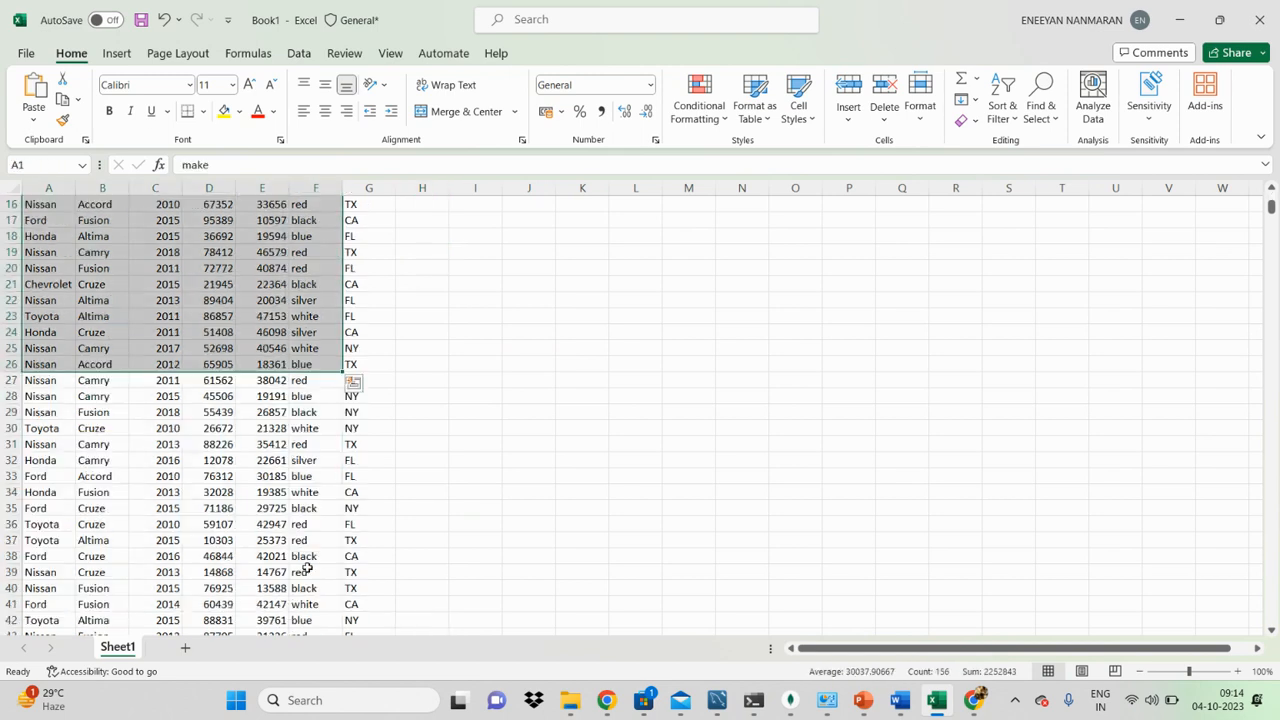
{"action": "scroll", "coordinate": [318, 555], "scroll_direction": "up", "scroll_amount": 6}
{"action": "left_click", "coordinate": [757, 351]}
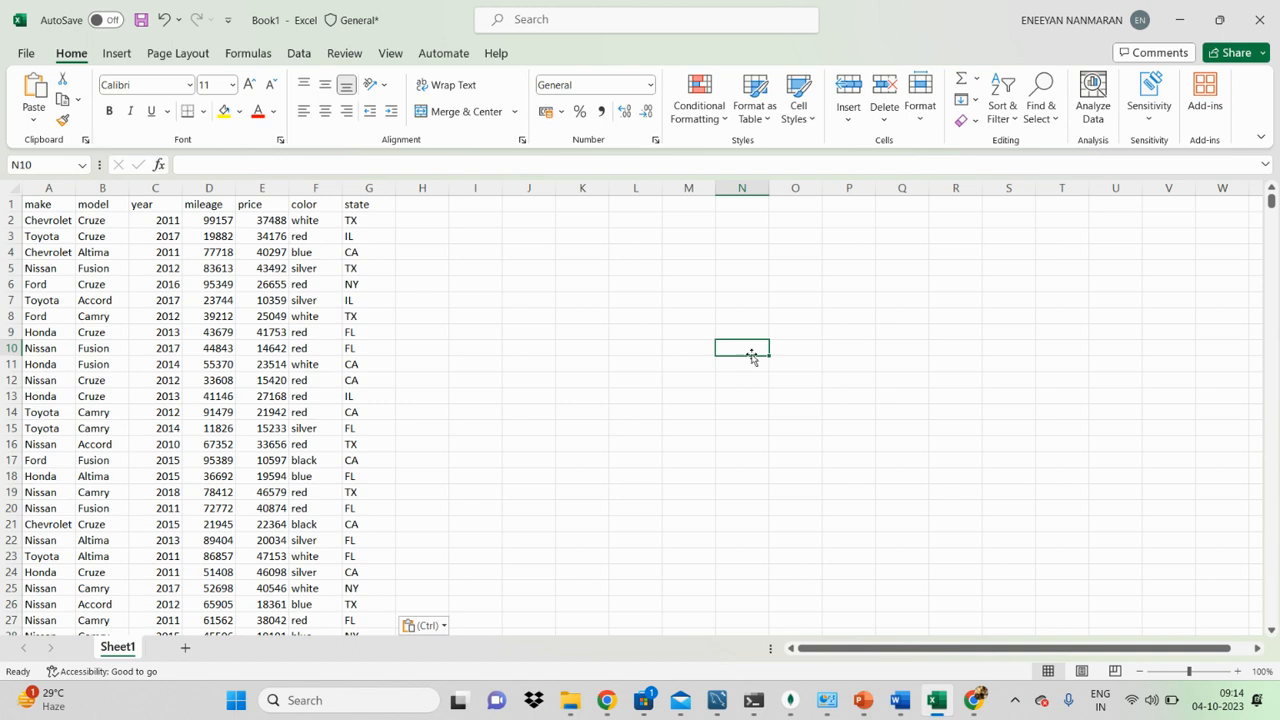
Step: Look over the price and state columns of the car data, including rows further down the sheet
{"action": "left_click", "coordinate": [251, 314]}
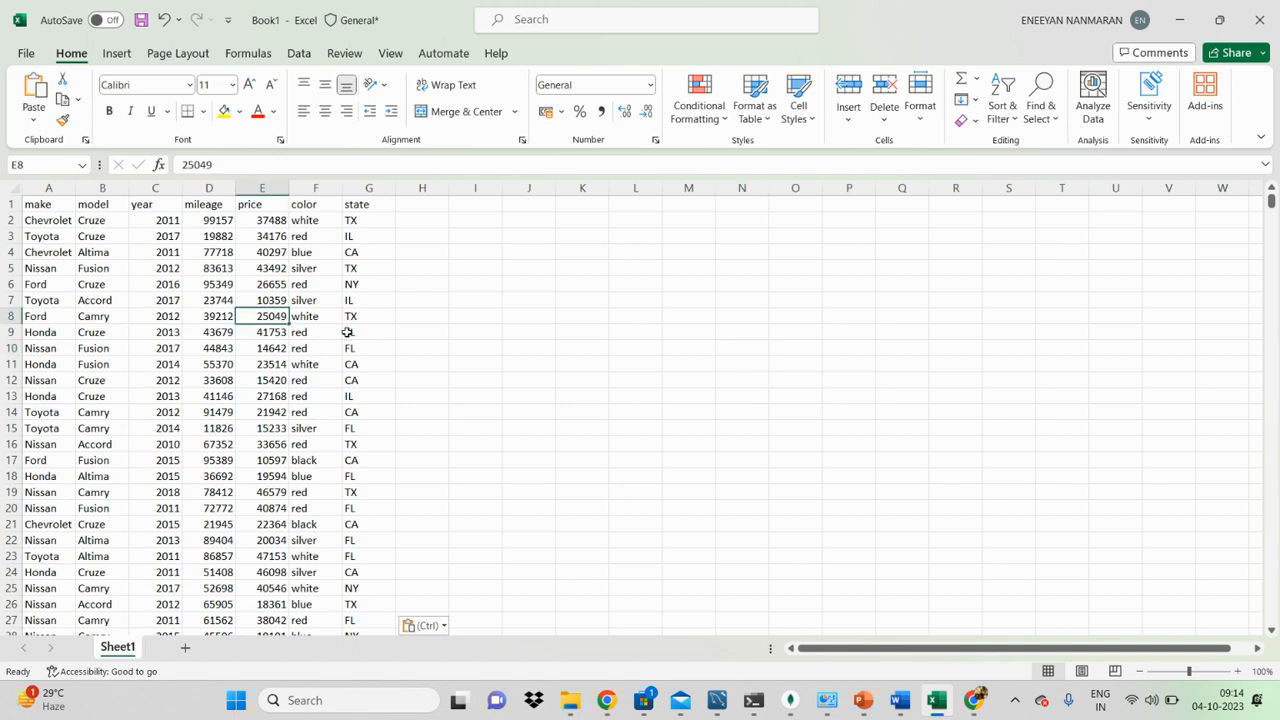
{"action": "left_click", "coordinate": [358, 205]}
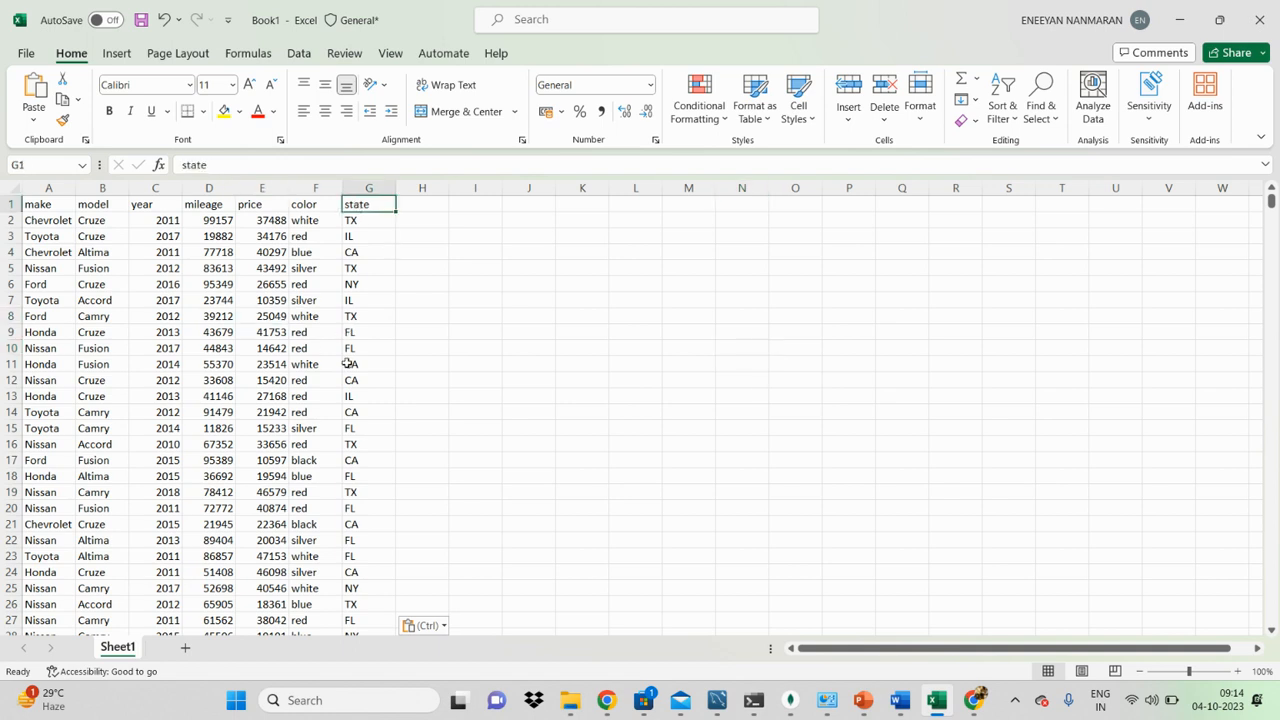
{"action": "scroll", "coordinate": [350, 368], "scroll_direction": "down", "scroll_amount": 20}
{"action": "scroll", "coordinate": [350, 372], "scroll_direction": "up", "scroll_amount": 20}
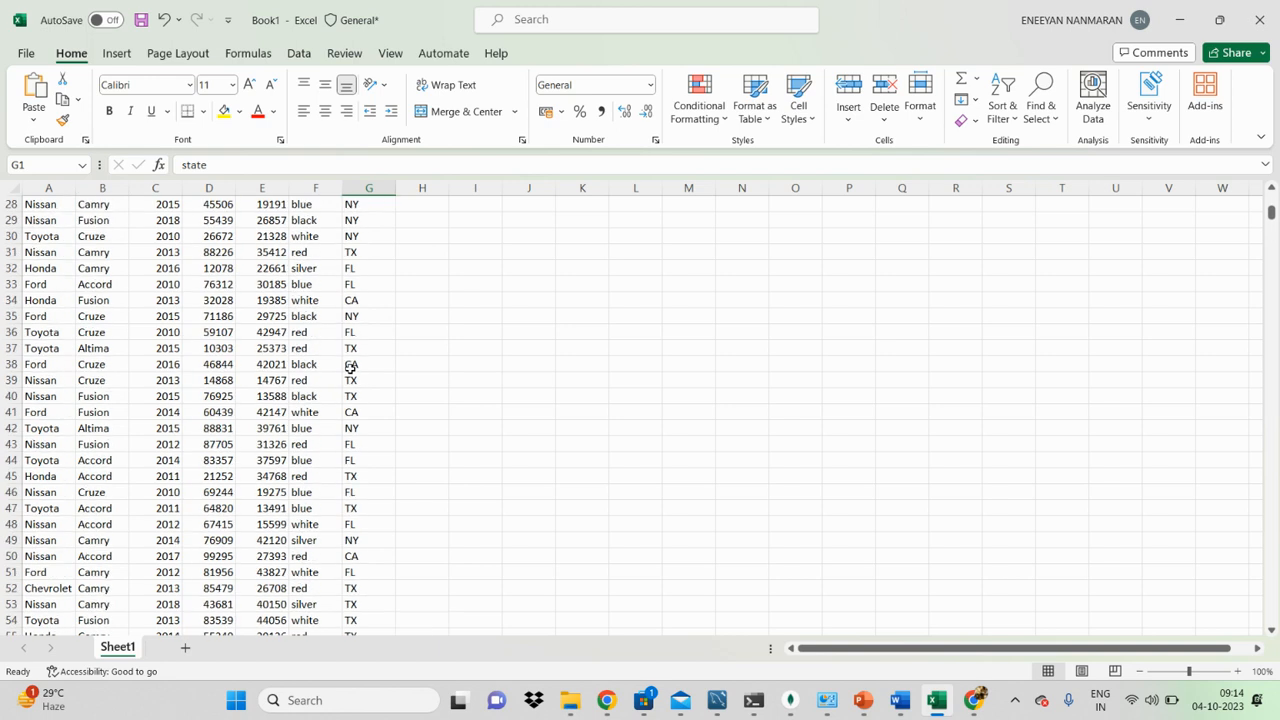
{"action": "left_click", "coordinate": [528, 267]}
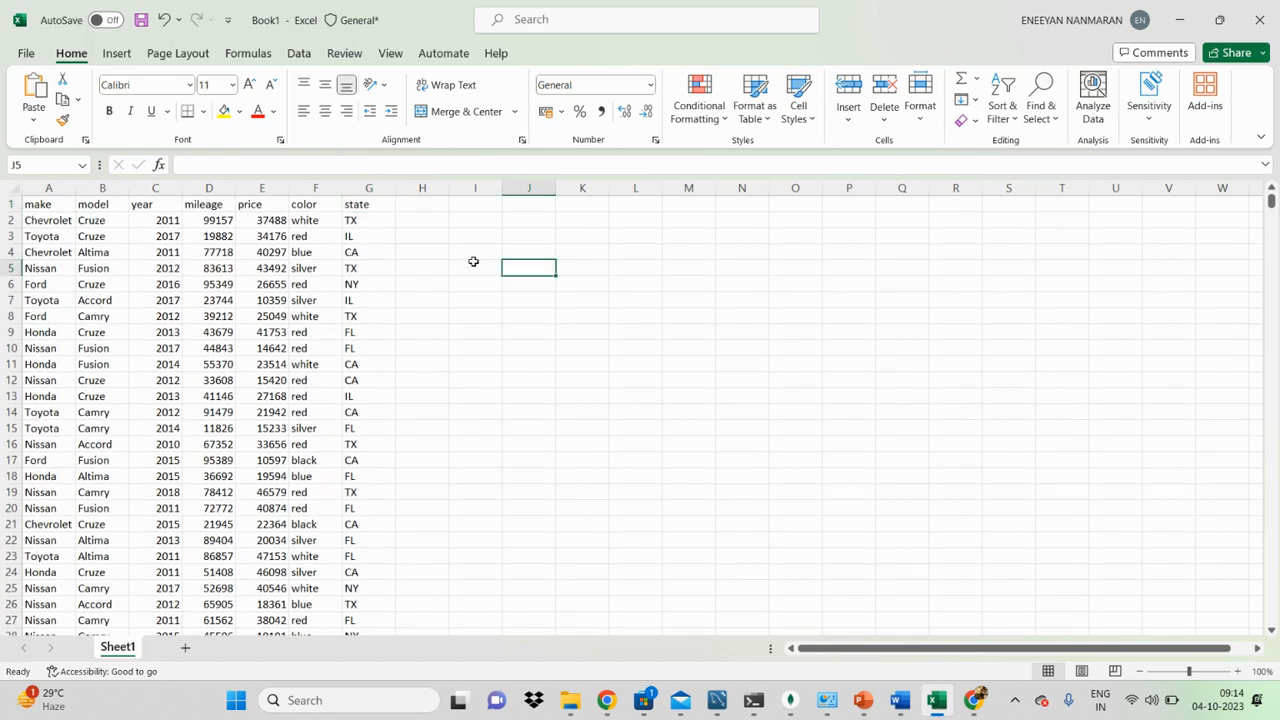
{"action": "left_click", "coordinate": [368, 202]}
{"action": "left_click", "coordinate": [452, 221]}
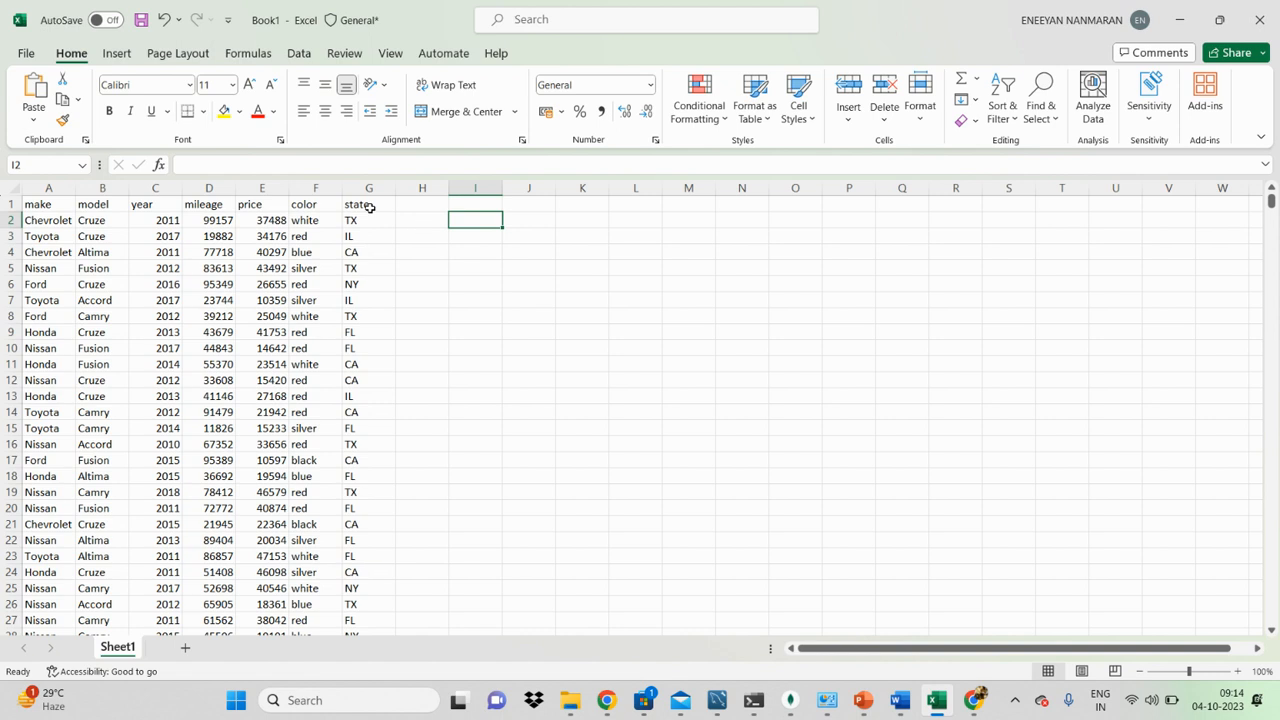
Step: Select downward through the state column from G1, clear the selection, and return to the state header cell
{"action": "left_click_drag", "start_coordinate": [366, 206], "coordinate": [340, 718]}
{"action": "left_click", "coordinate": [352, 558]}
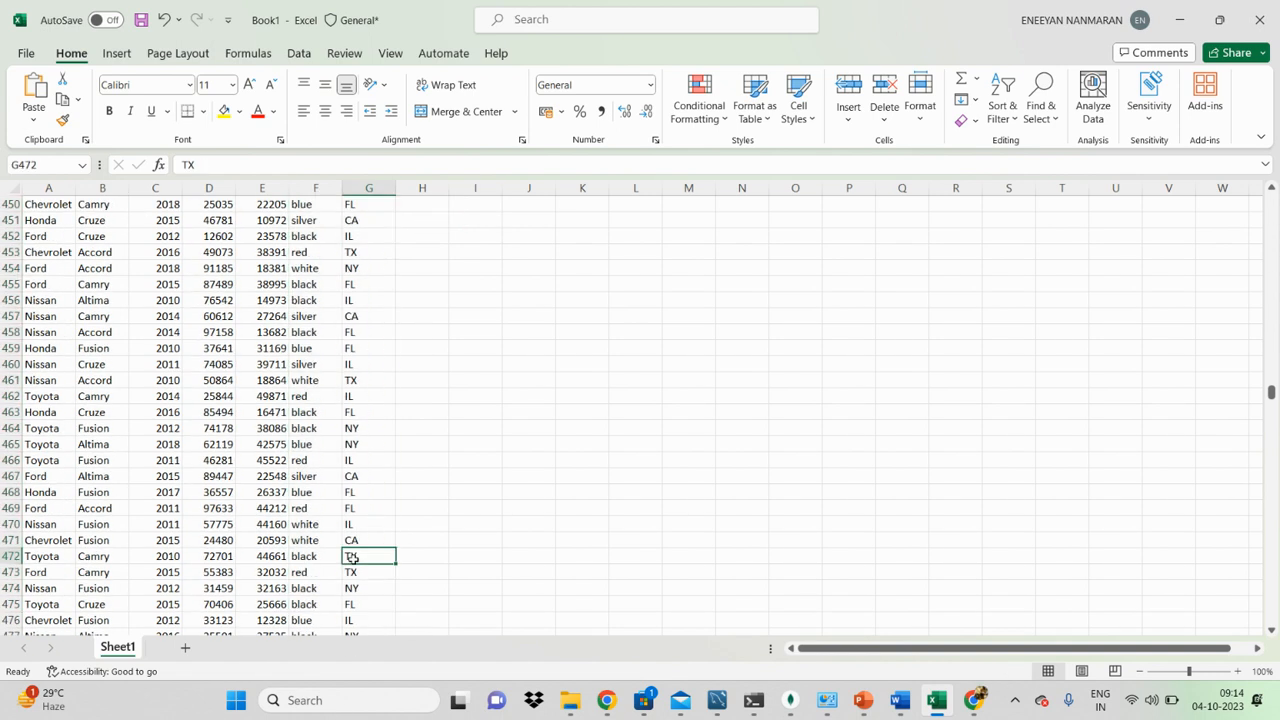
{"action": "key", "text": "ctrl+Up"}
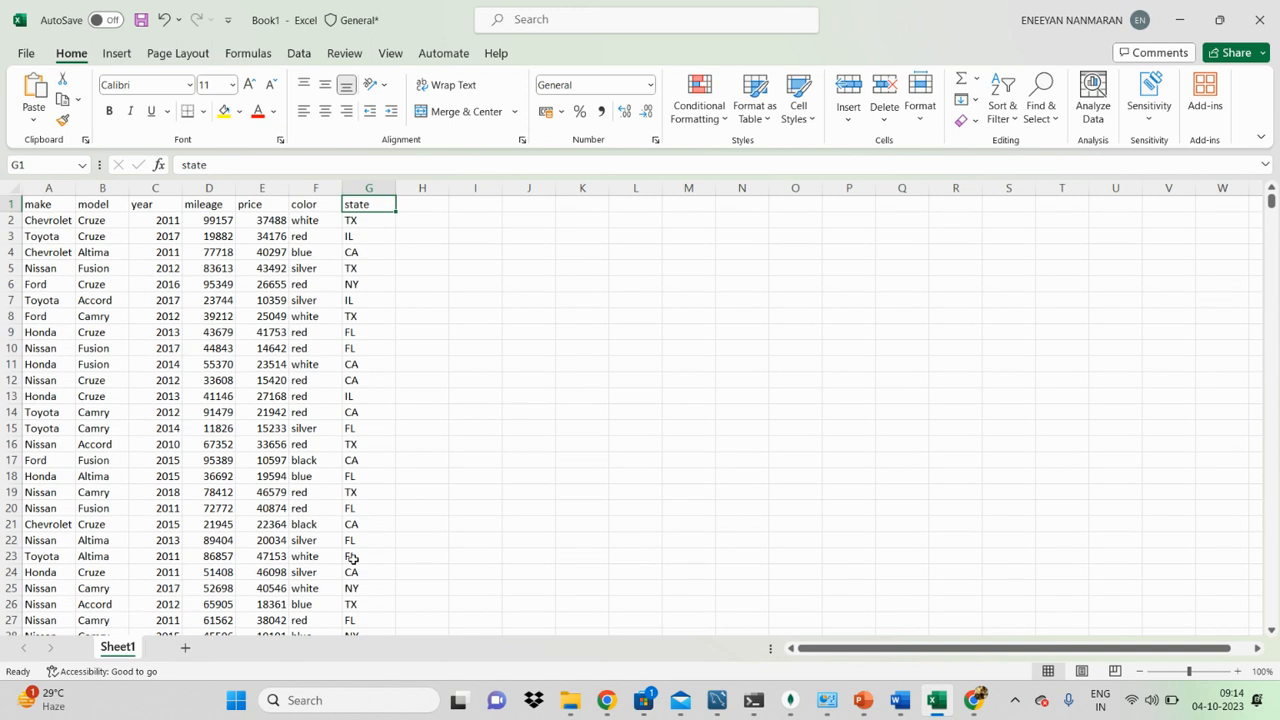
Step: Move the active cell back and forth along the header row one cell at a time, ending at A1
{"action": "key", "text": "Left"}
{"action": "key", "text": "Left"}
{"action": "key", "text": "Left"}
{"action": "key", "text": "Left"}
{"action": "key", "text": "Left"}
{"action": "key", "text": "Left"}
{"action": "key", "text": "Right"}
{"action": "key", "text": "Right"}
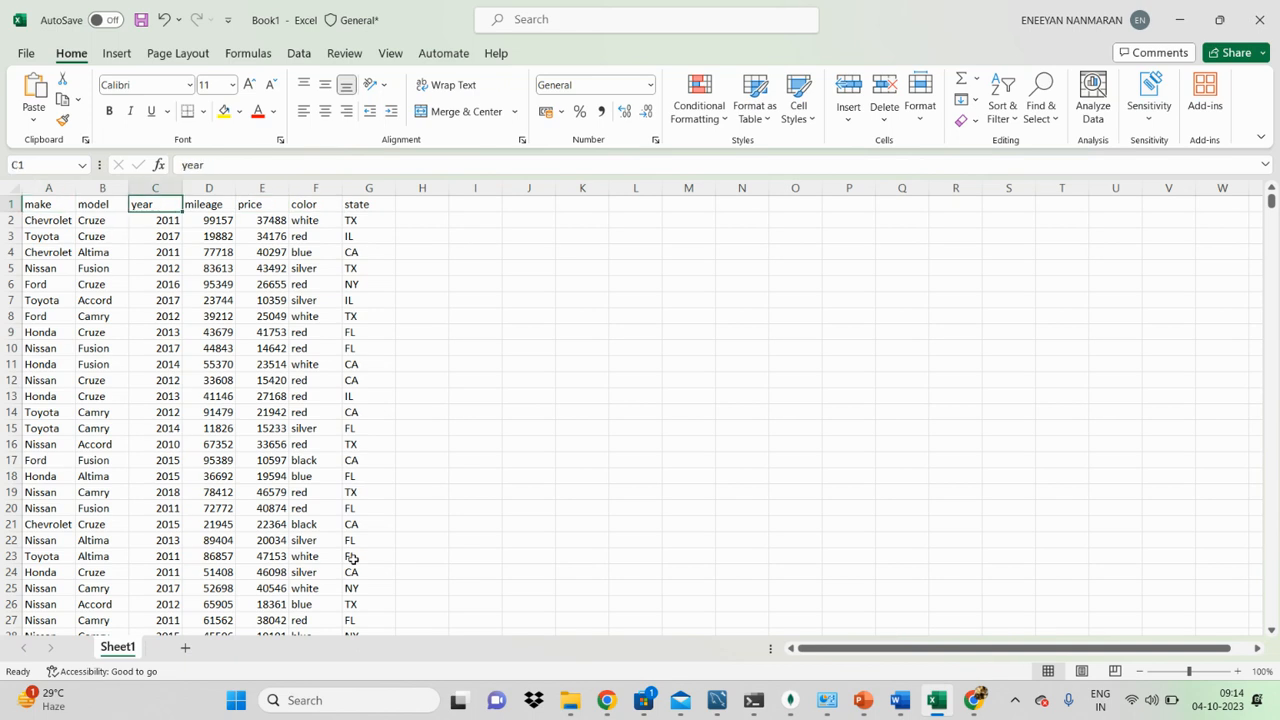
{"action": "key", "text": "Right"}
{"action": "key", "text": "Right"}
{"action": "key", "text": "Left"}
{"action": "key", "text": "Left"}
{"action": "key", "text": "Left"}
{"action": "key", "text": "Left"}
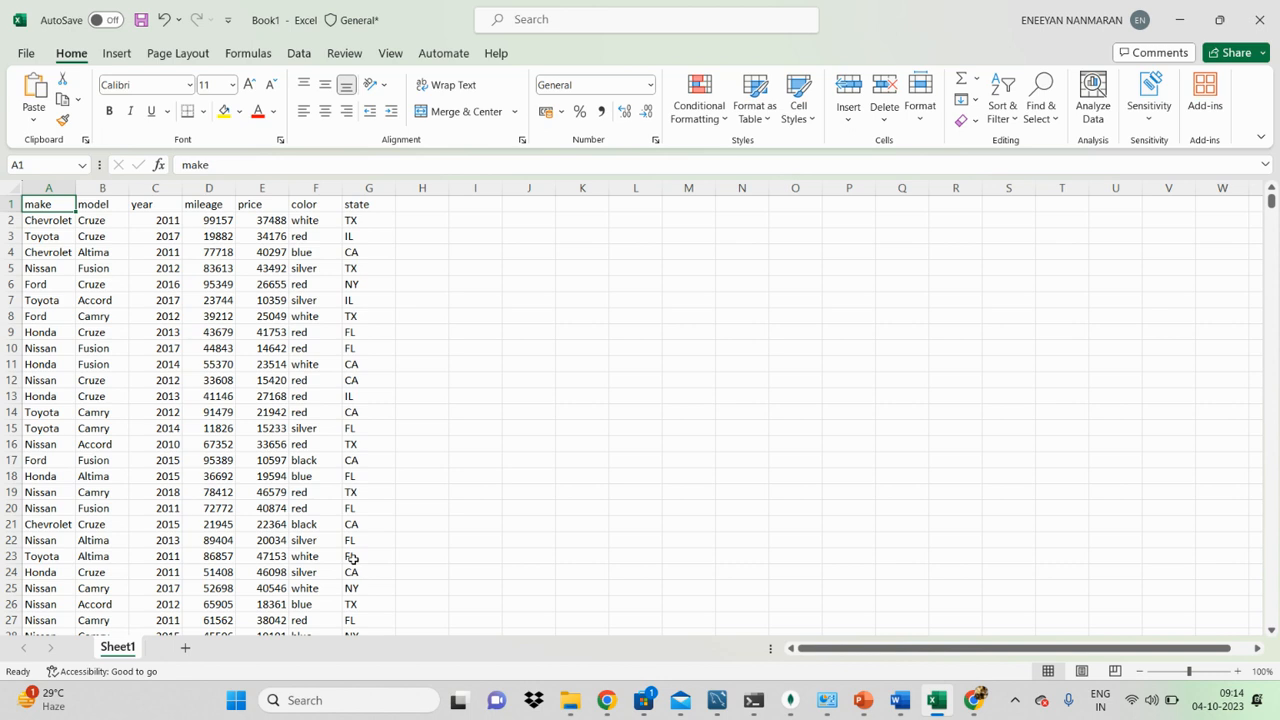
Step: Jump repeatedly between the first and last header cells of the table, ending at G1
{"action": "key", "text": "ctrl+Right"}
{"action": "key", "text": "ctrl+Left"}
{"action": "key", "text": "ctrl+Right"}
{"action": "key", "text": "ctrl+Left"}
{"action": "key", "text": "ctrl+Right"}
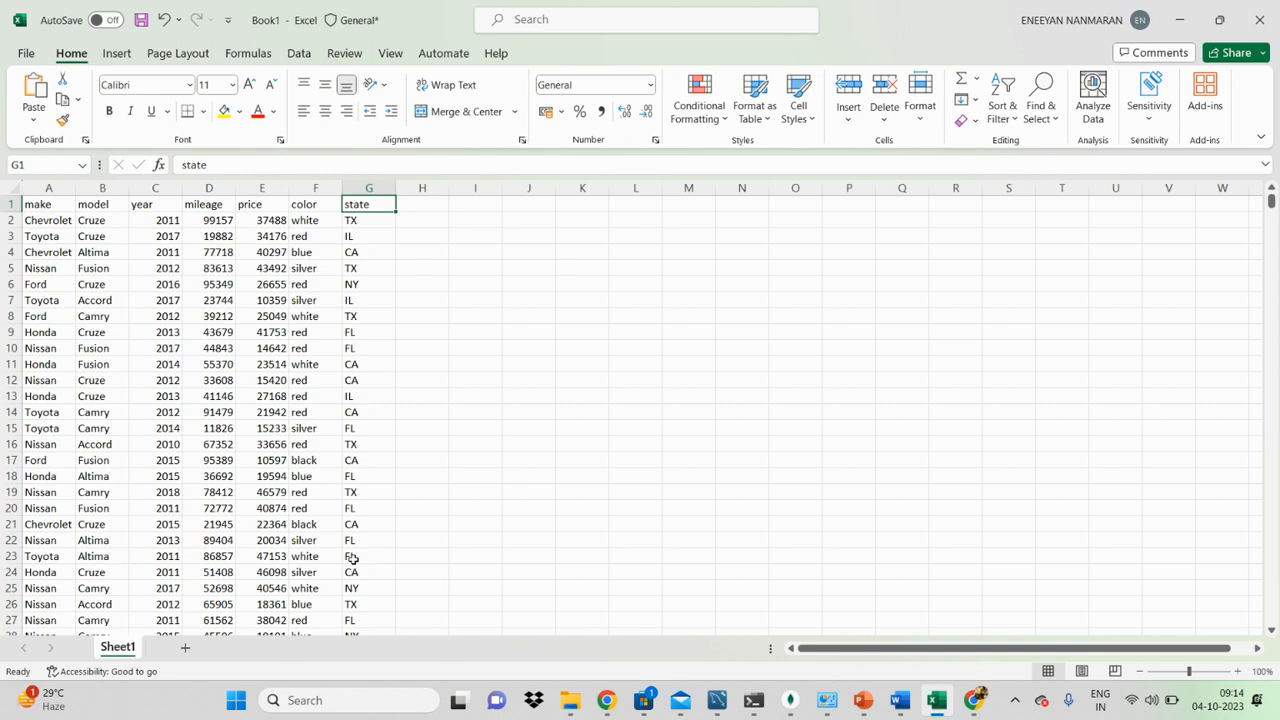
Step: Jump around the table's corner cells G1001, A1001 and A1, repeating the circuit and finishing at G1
{"action": "key", "text": "ctrl+Down"}
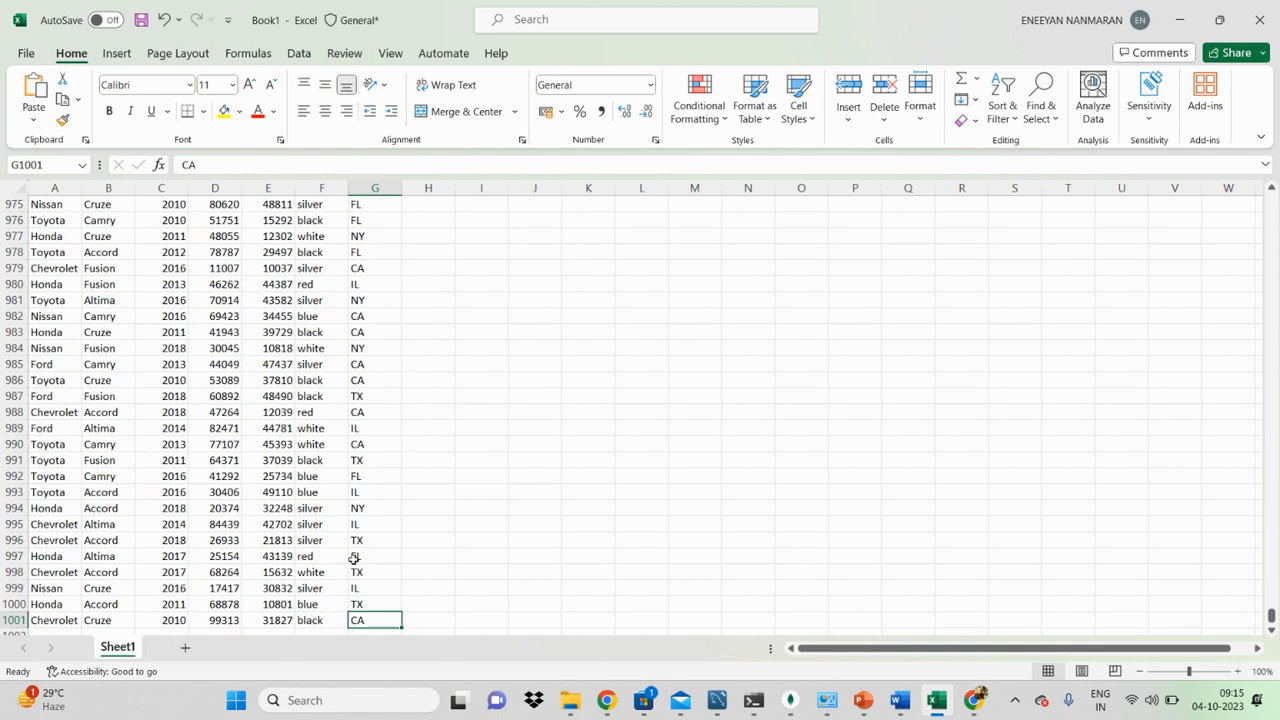
{"action": "key", "text": "ctrl+Left"}
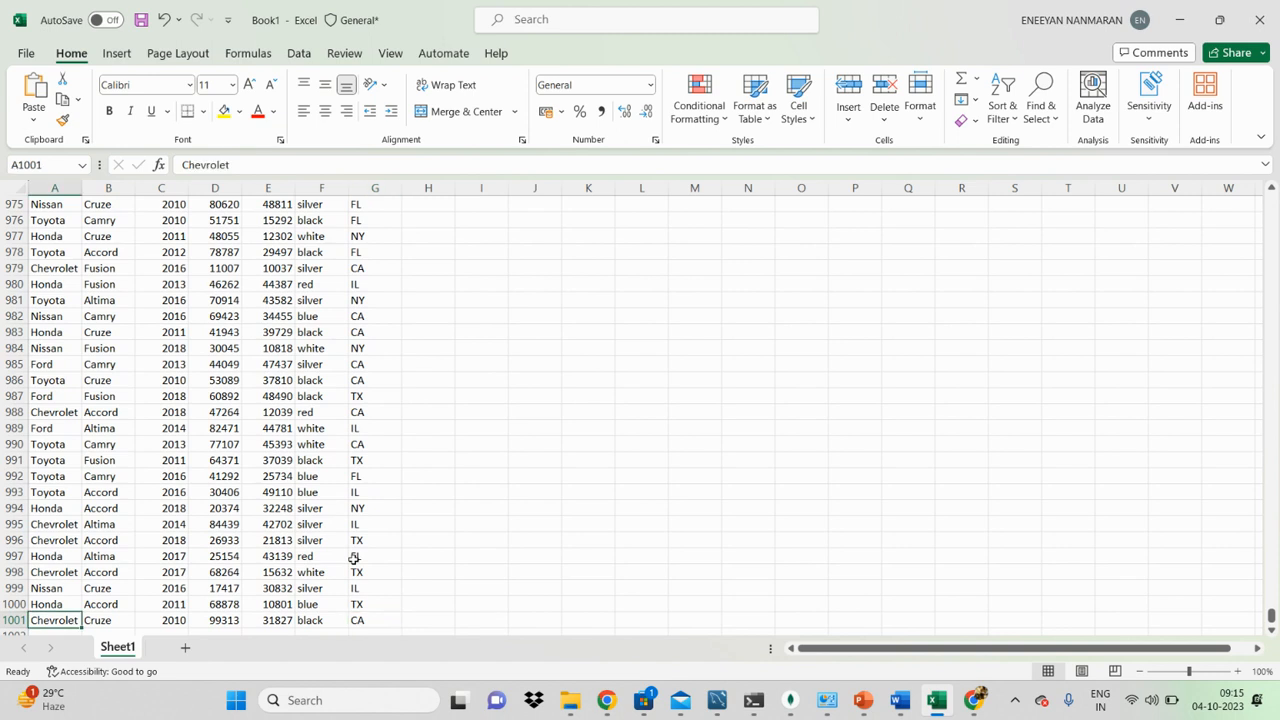
{"action": "key", "text": "ctrl+Up"}
{"action": "key", "text": "ctrl+Right"}
{"action": "key", "text": "ctrl+Down"}
{"action": "key", "text": "ctrl+Left"}
{"action": "key", "text": "ctrl+Up"}
{"action": "key", "text": "ctrl+Right"}
Step: Step cell by cell along the header row from state to make and back to state
{"action": "key", "text": "Left"}
{"action": "key", "text": "Left"}
{"action": "key", "text": "Left"}
{"action": "key", "text": "Left"}
{"action": "key", "text": "Left"}
{"action": "key", "text": "Left"}
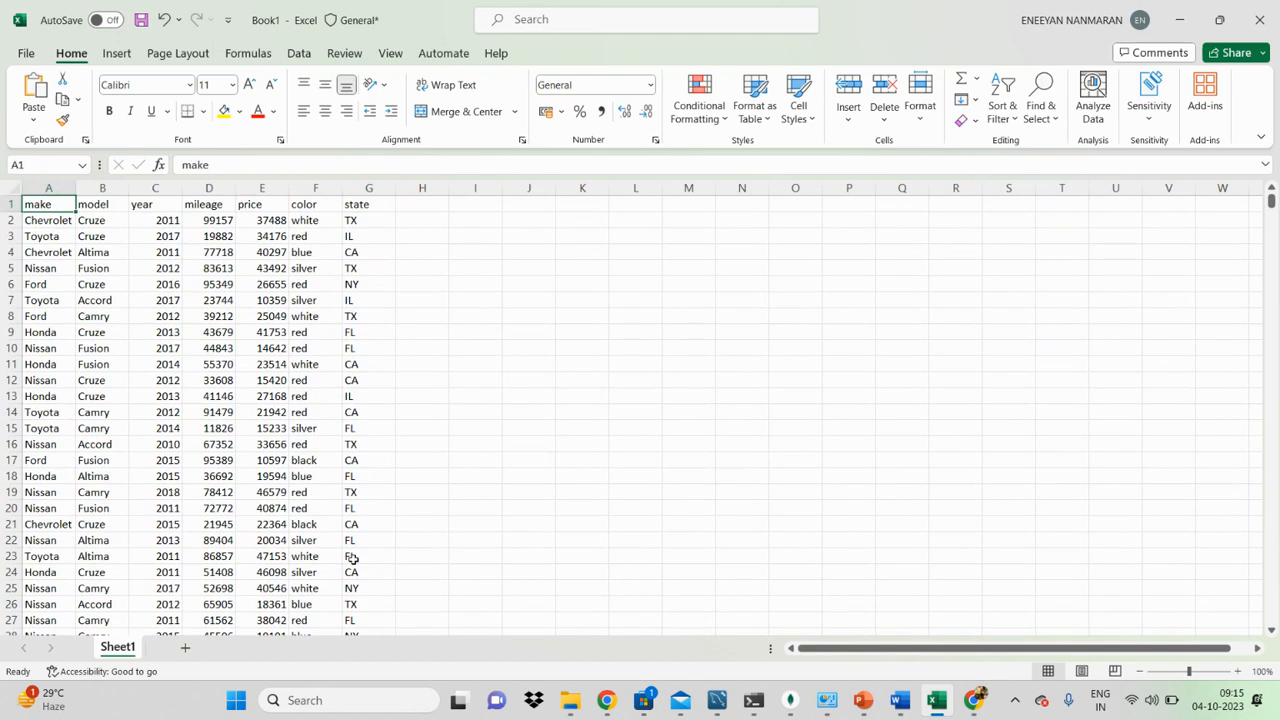
{"action": "key", "text": "Right"}
{"action": "key", "text": "Right"}
{"action": "key", "text": "Right"}
{"action": "key", "text": "Right"}
{"action": "key", "text": "Right"}
{"action": "key", "text": "Right"}
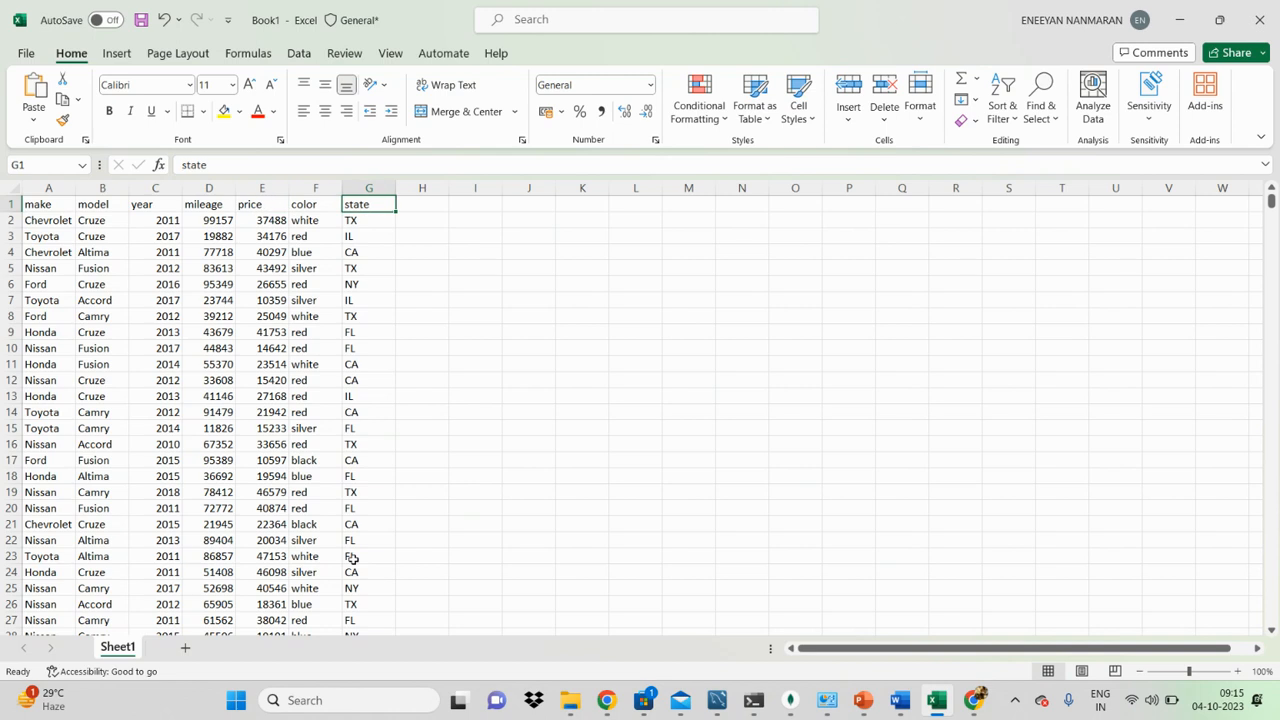
Step: Jump around the table's outer corners twice starting from the state header, ending at A1
{"action": "key", "text": "ctrl+Down"}
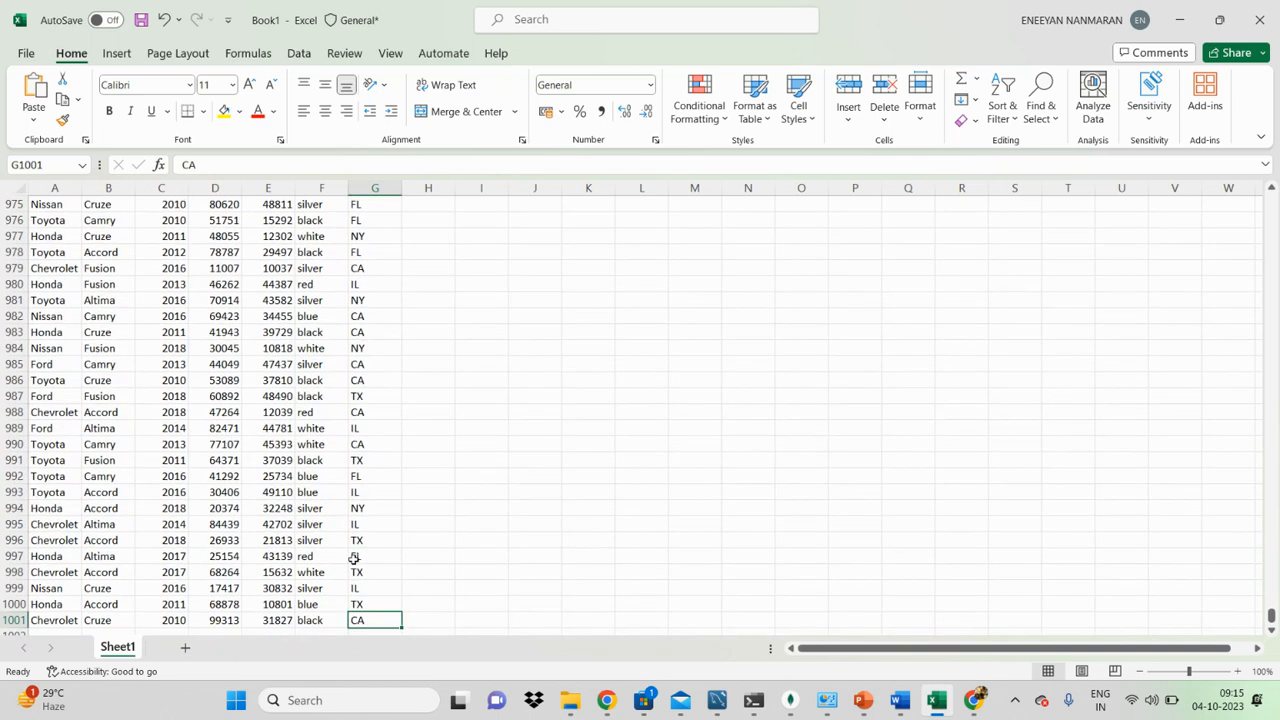
{"action": "key", "text": "ctrl+Left"}
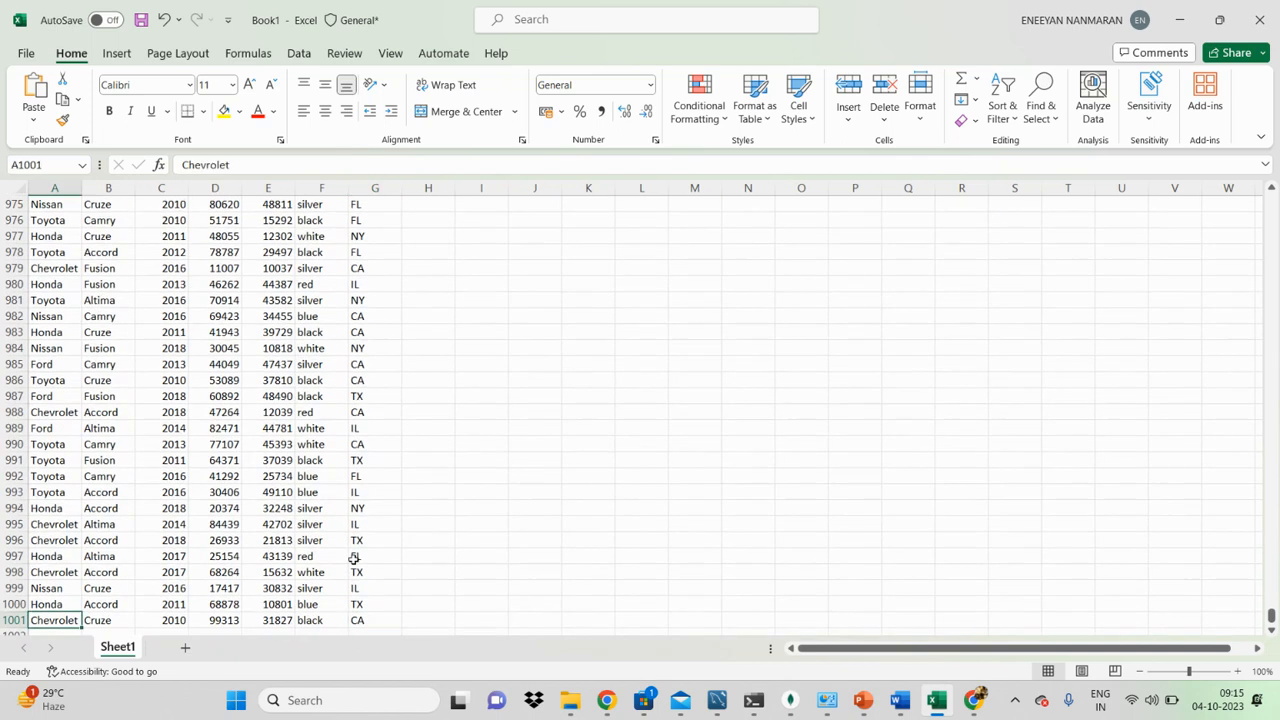
{"action": "key", "text": "ctrl+Up"}
{"action": "key", "text": "ctrl+Right"}
{"action": "key", "text": "ctrl+Down"}
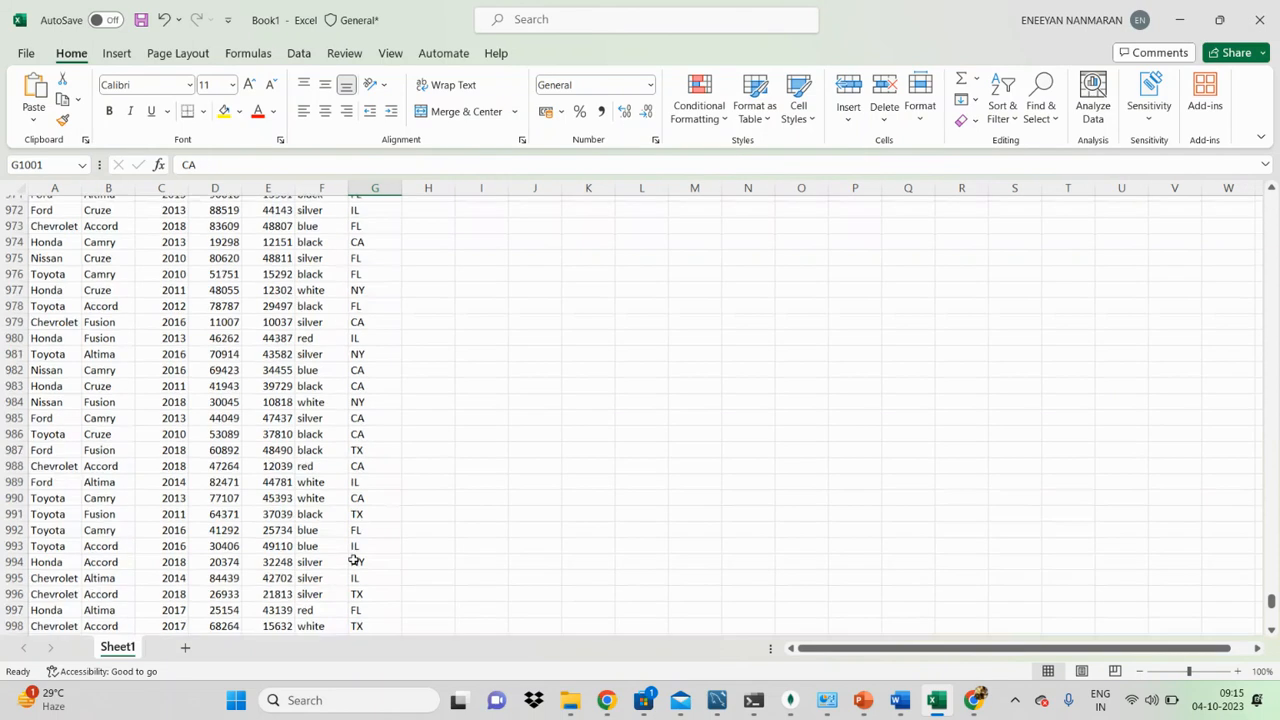
{"action": "key", "text": "ctrl+Left"}
{"action": "key", "text": "ctrl+Up"}
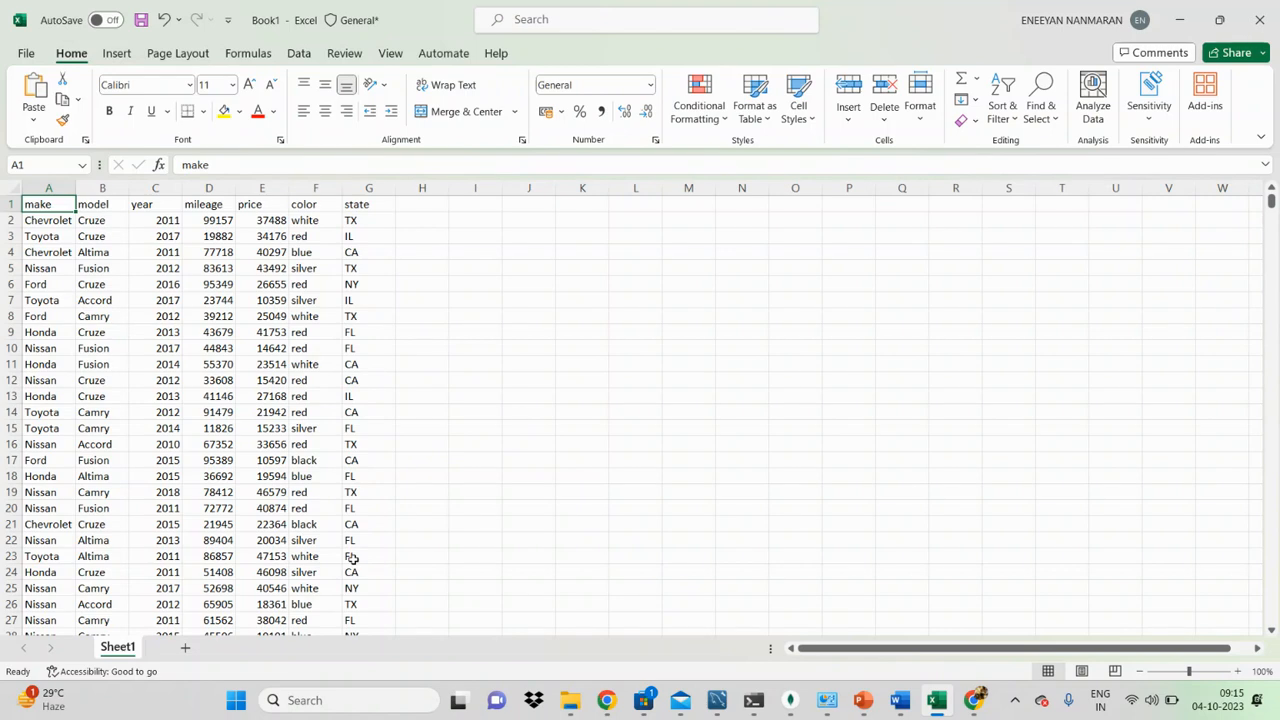
Step: Extend the selection from A1 cell by cell across the header row and shrink it back to A1
{"action": "key", "text": "shift+Right"}
{"action": "key", "text": "shift+Right"}
{"action": "key", "text": "shift+Right"}
{"action": "key", "text": "shift+Right"}
{"action": "key", "text": "shift+Right"}
{"action": "key", "text": "shift+Right"}
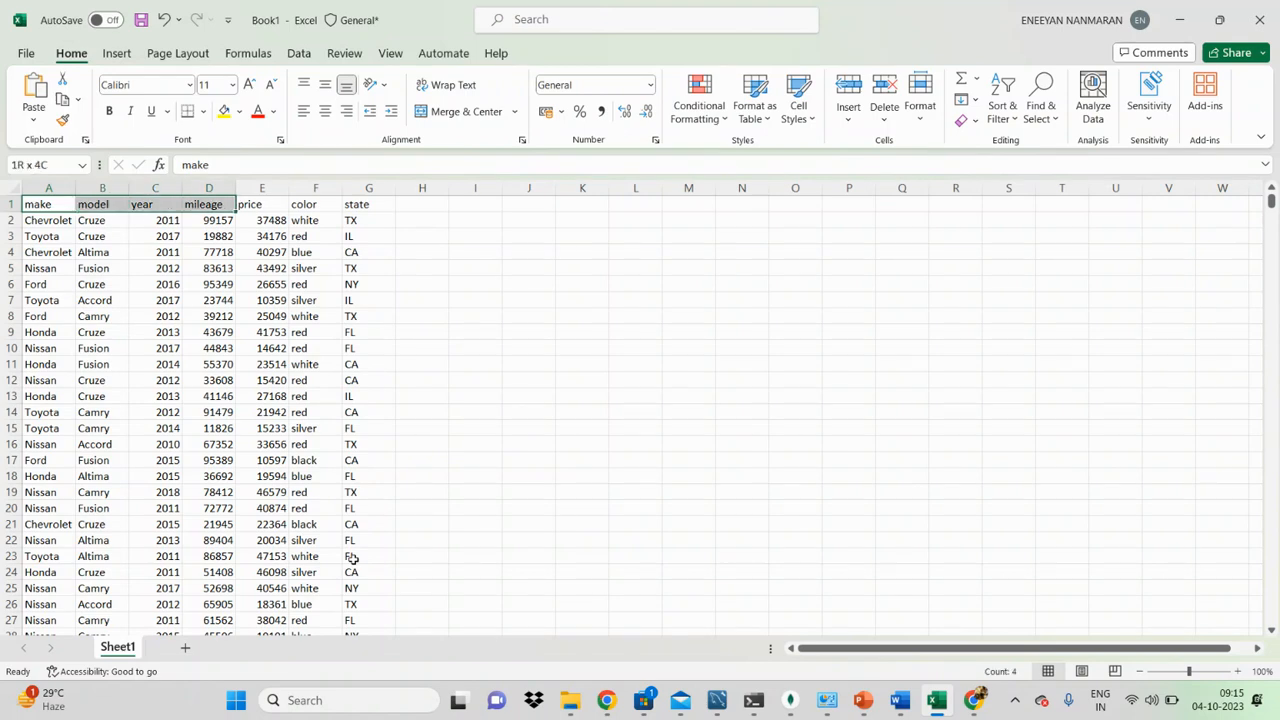
{"action": "key", "text": "shift+Left"}
{"action": "key", "text": "shift+Left"}
{"action": "key", "text": "shift+Left"}
{"action": "key", "text": "shift+Left"}
{"action": "key", "text": "shift+Left"}
{"action": "key", "text": "shift+Left"}
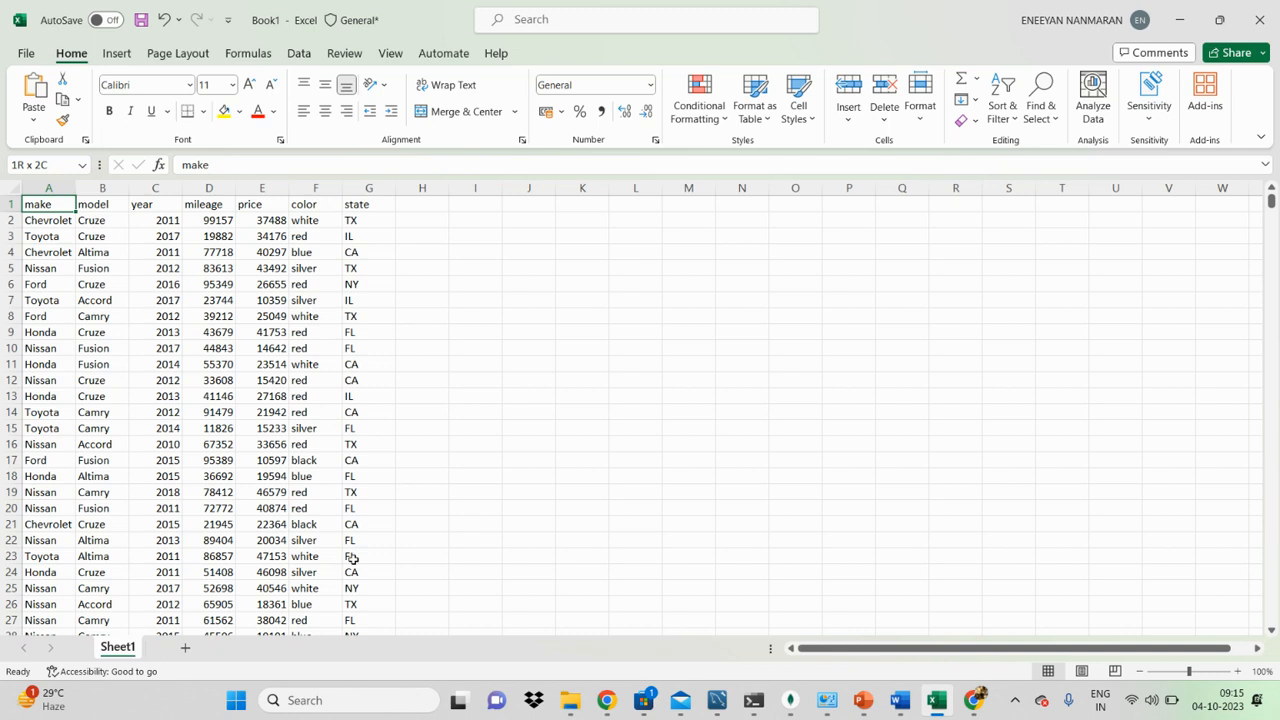
Step: Repeatedly grow the header selection up to A1:G1 one cell at a time and reduce it to A1
{"action": "key", "text": "shift+Right"}
{"action": "key", "text": "shift+Right"}
{"action": "key", "text": "shift+Right"}
{"action": "key", "text": "shift+Right"}
{"action": "key", "text": "shift+Right"}
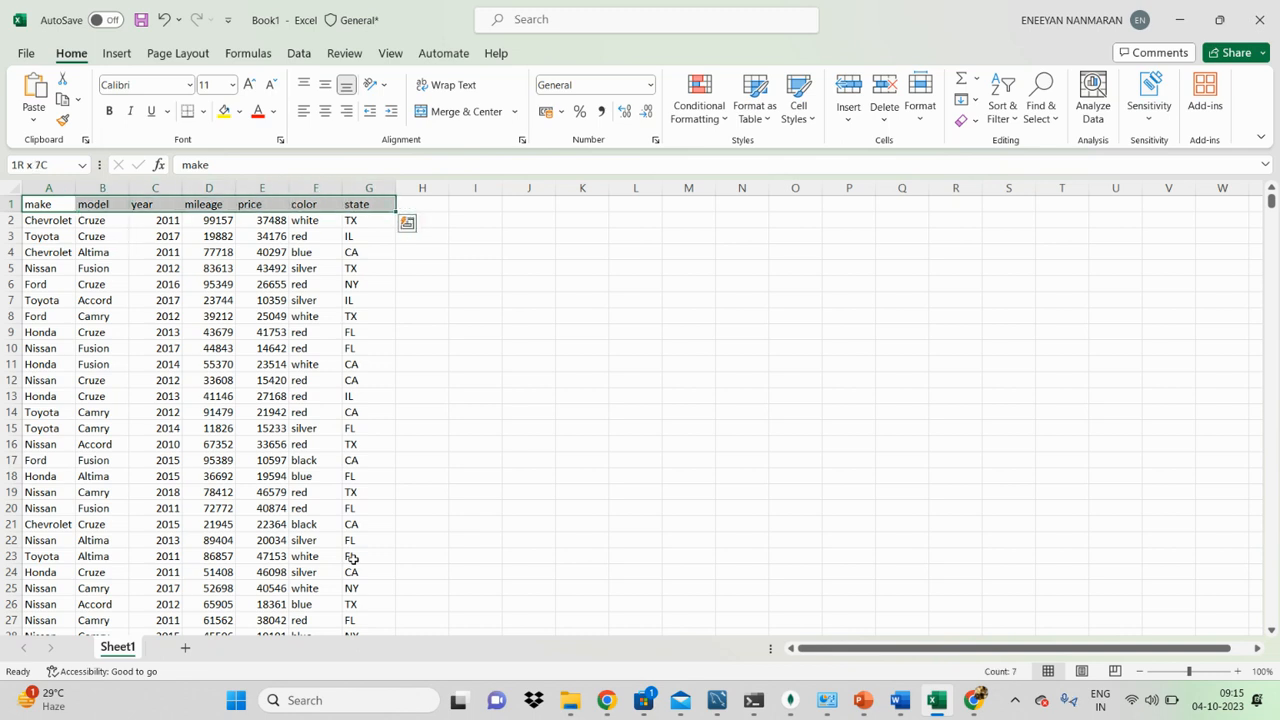
{"action": "key", "text": "shift+Left"}
{"action": "key", "text": "shift+Left"}
{"action": "key", "text": "shift+Left"}
{"action": "key", "text": "shift+Left"}
{"action": "key", "text": "shift+Left"}
{"action": "key", "text": "shift+Right"}
{"action": "key", "text": "shift+Right"}
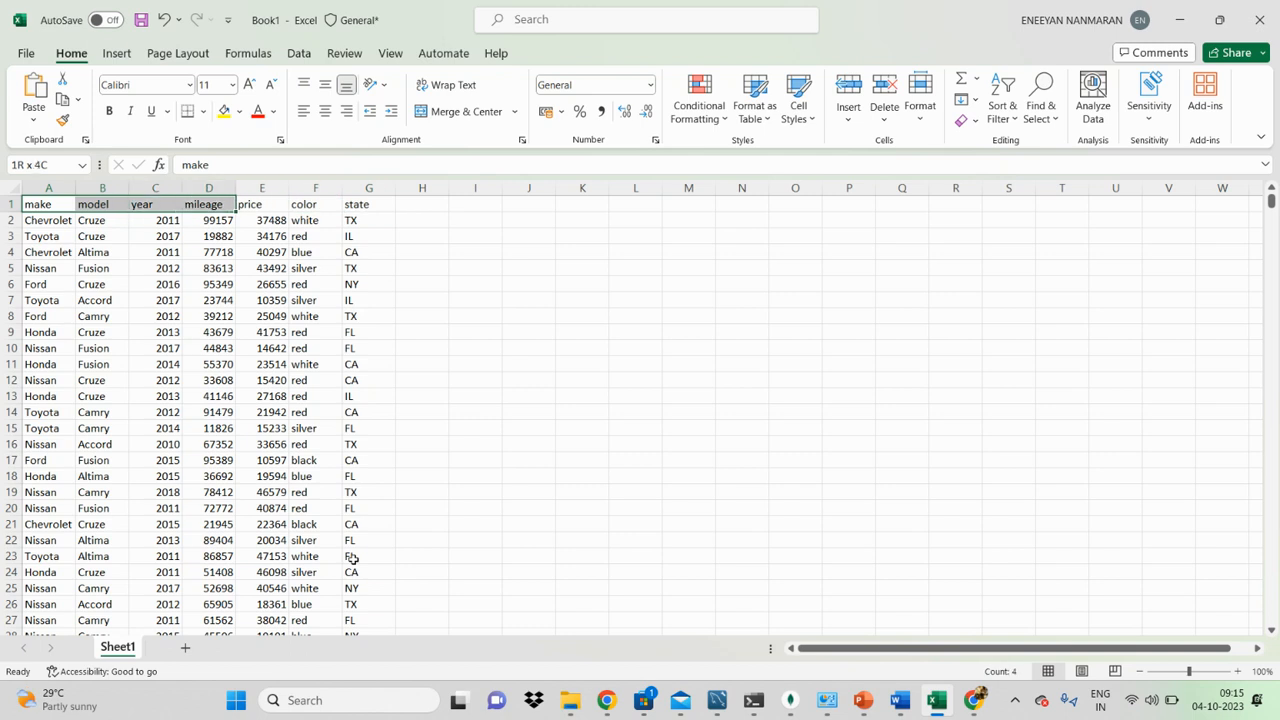
{"action": "key", "text": "shift+Right"}
{"action": "key", "text": "shift+Right"}
{"action": "key", "text": "shift+Right"}
{"action": "key", "text": "shift+Left"}
{"action": "key", "text": "shift+Left"}
{"action": "key", "text": "shift+Left"}
{"action": "key", "text": "shift+Left"}
{"action": "key", "text": "shift+Left"}
{"action": "key", "text": "shift+Left"}
{"action": "key", "text": "shift+Right"}
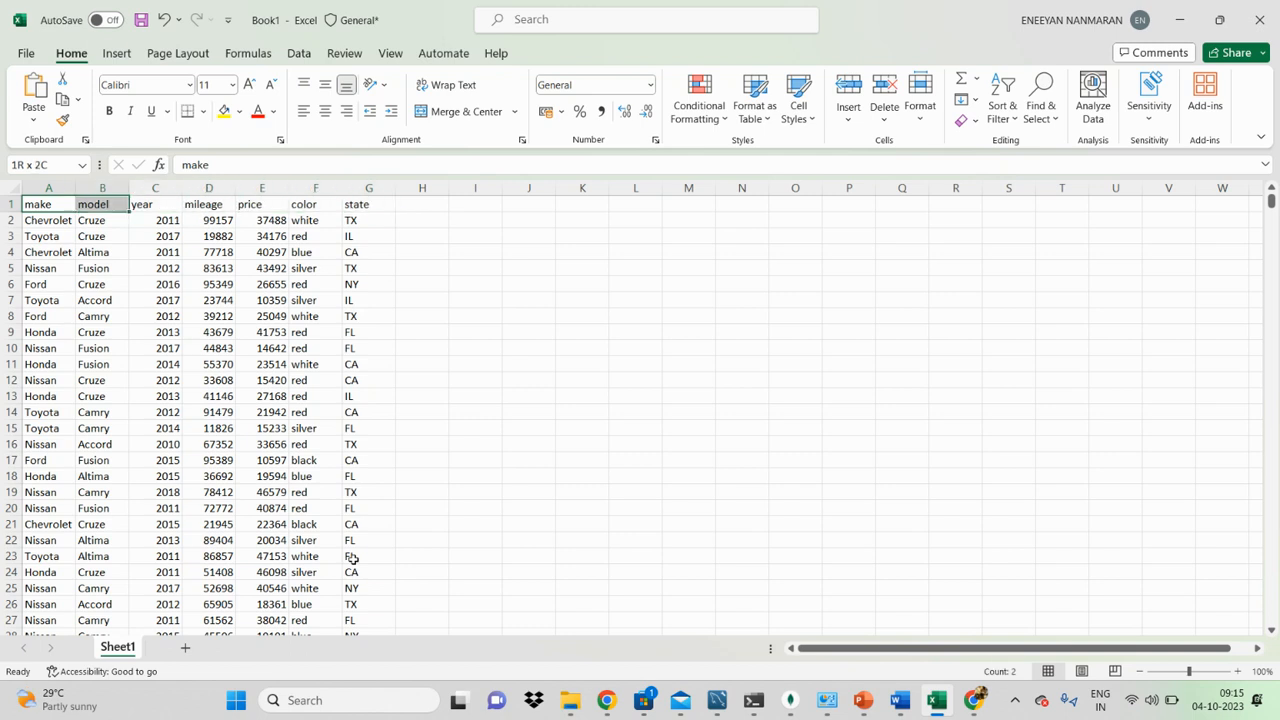
{"action": "key", "text": "shift+Right"}
{"action": "key", "text": "shift+Right"}
{"action": "key", "text": "shift+Right"}
{"action": "key", "text": "shift+Right"}
{"action": "key", "text": "shift+Right"}
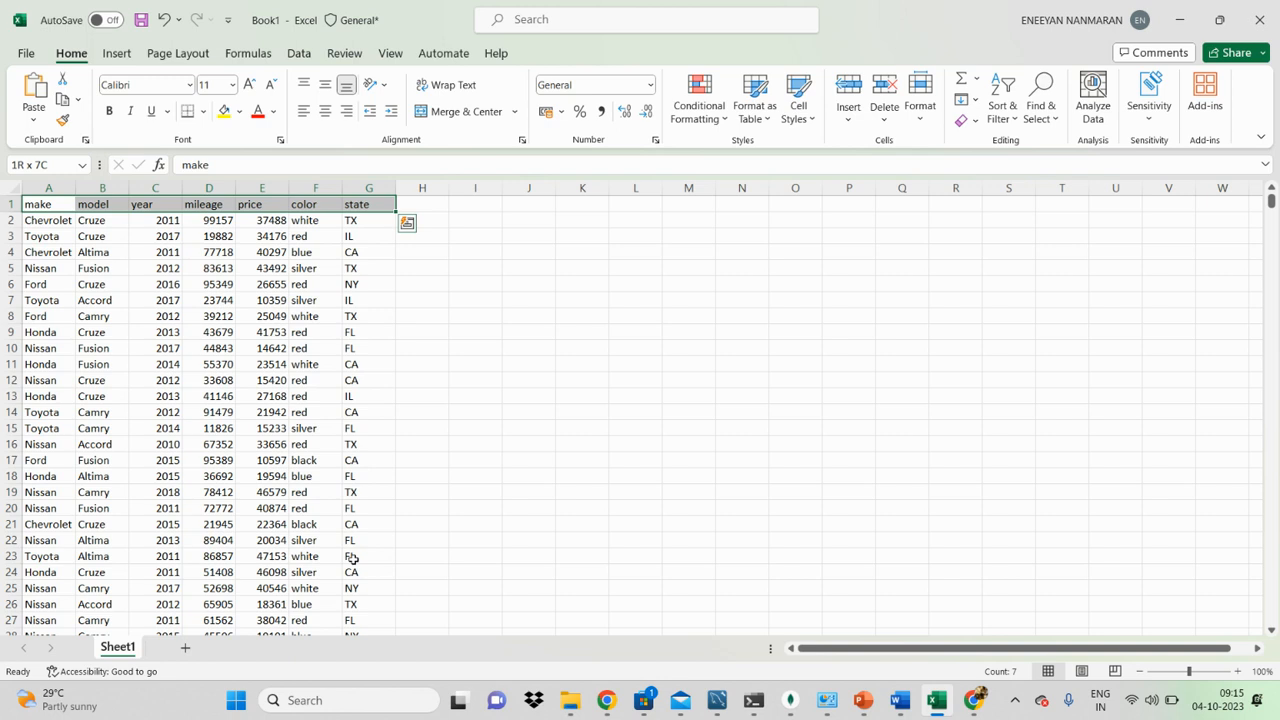
{"action": "key", "text": "shift+Left"}
{"action": "key", "text": "shift+Left"}
{"action": "key", "text": "shift+Left"}
{"action": "key", "text": "shift+Left"}
{"action": "key", "text": "shift+Left"}
{"action": "key", "text": "shift+Left"}
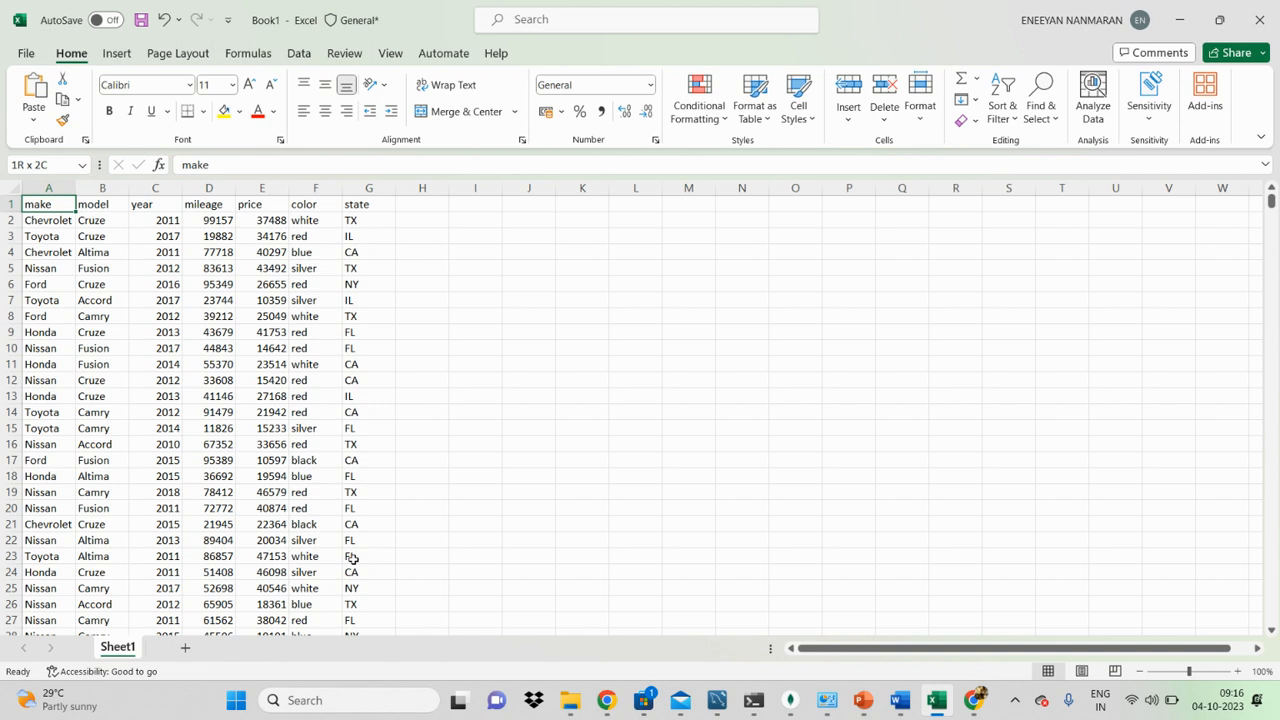
Step: Select the header row A1:G1 in one jump and extend the selection down to row 1001
{"action": "key", "text": "ctrl+shift+Right"}
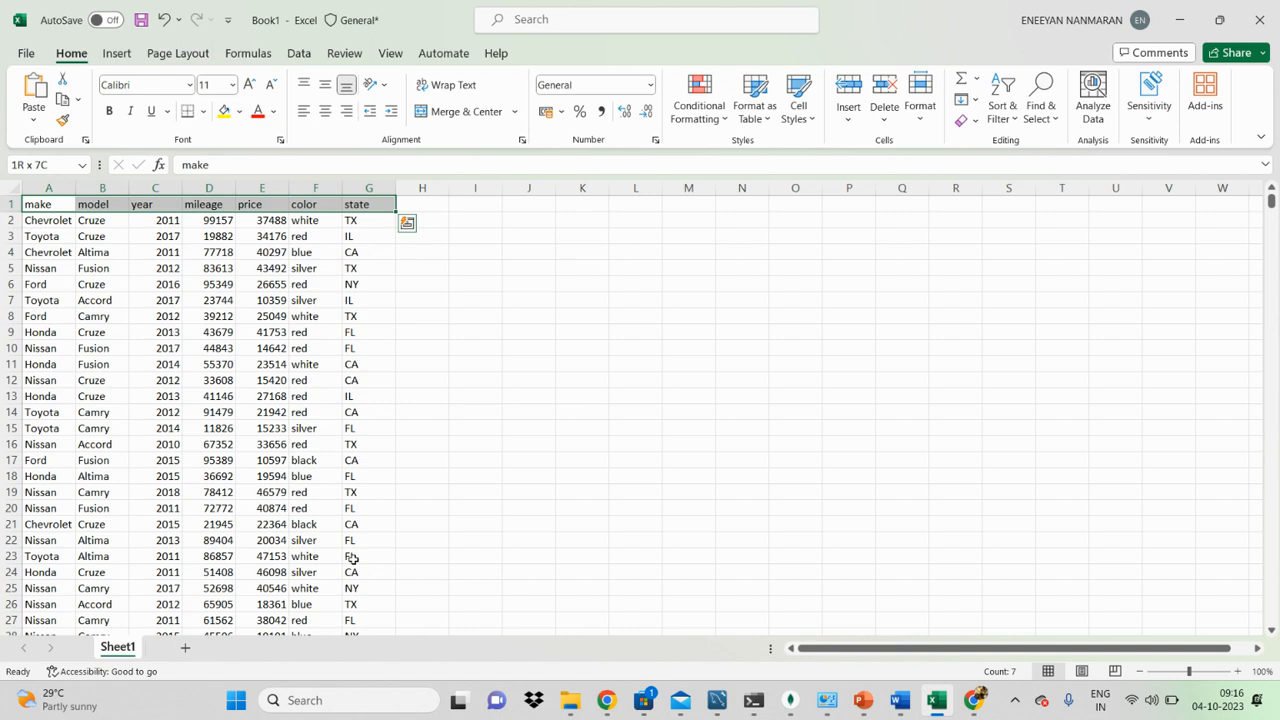
{"action": "key", "text": "ctrl+shift+Left"}
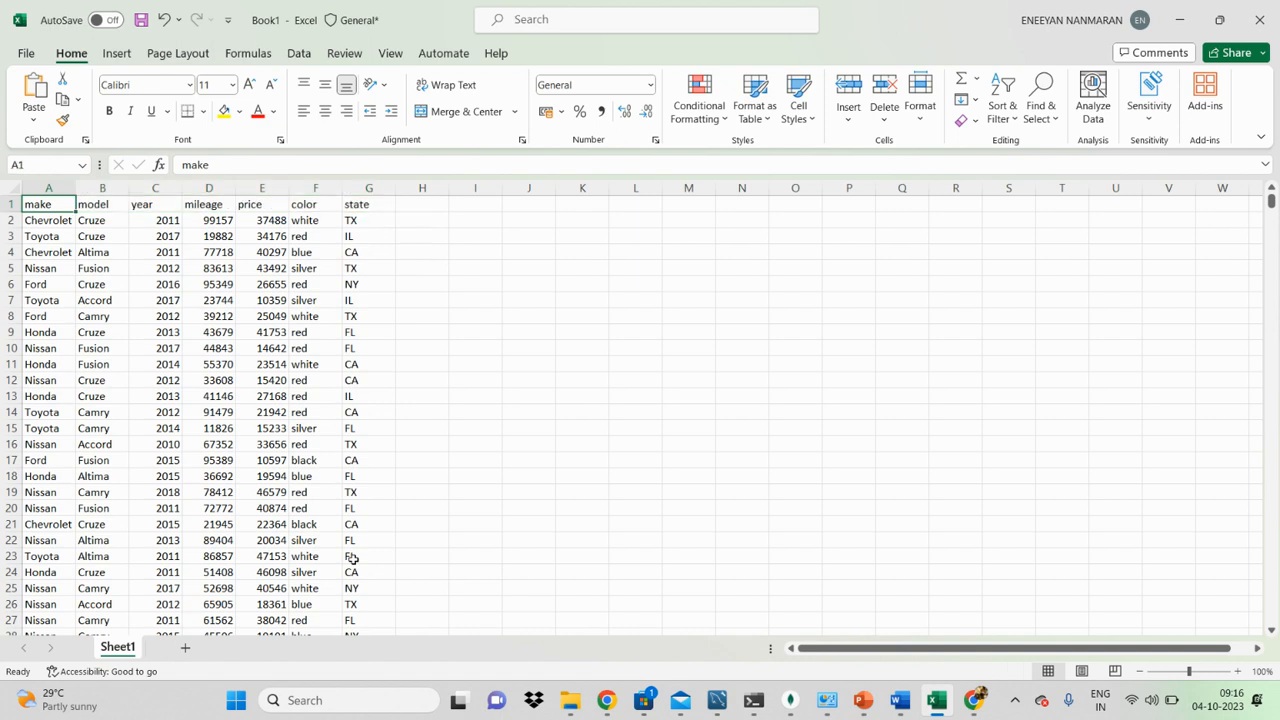
{"action": "key", "text": "ctrl+shift+Right"}
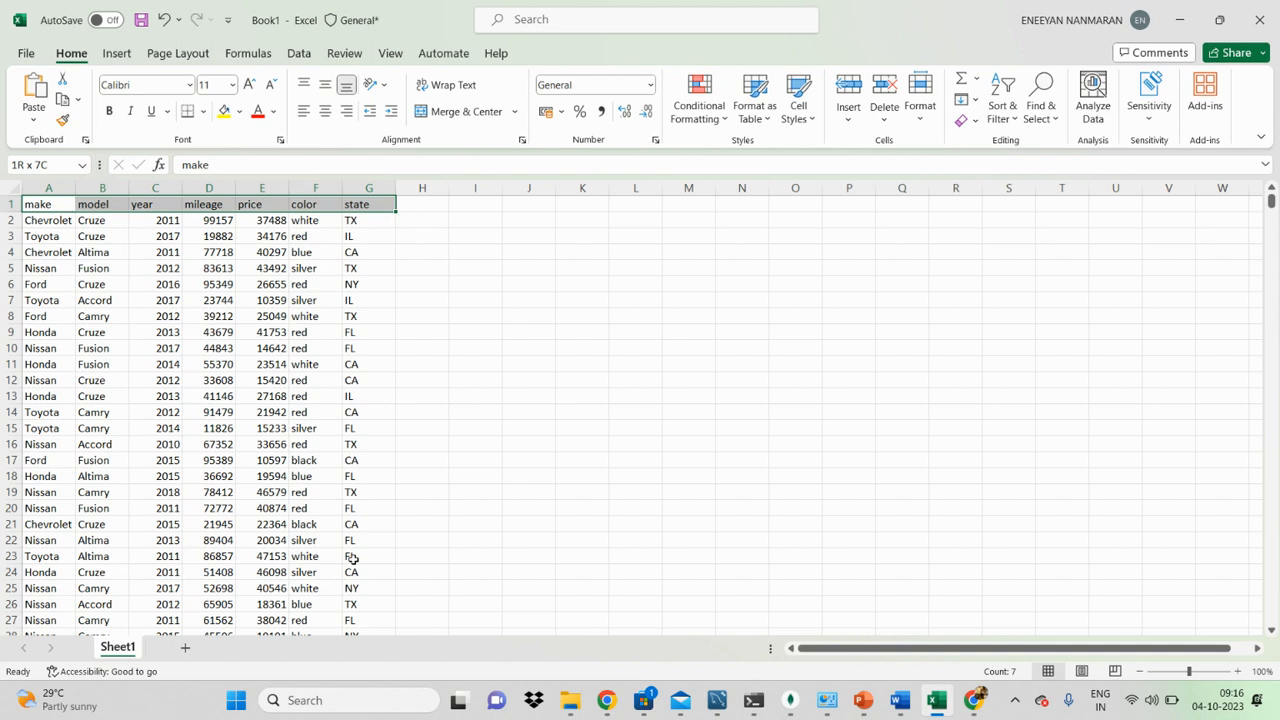
{"action": "key", "text": "ctrl+shift+Down"}
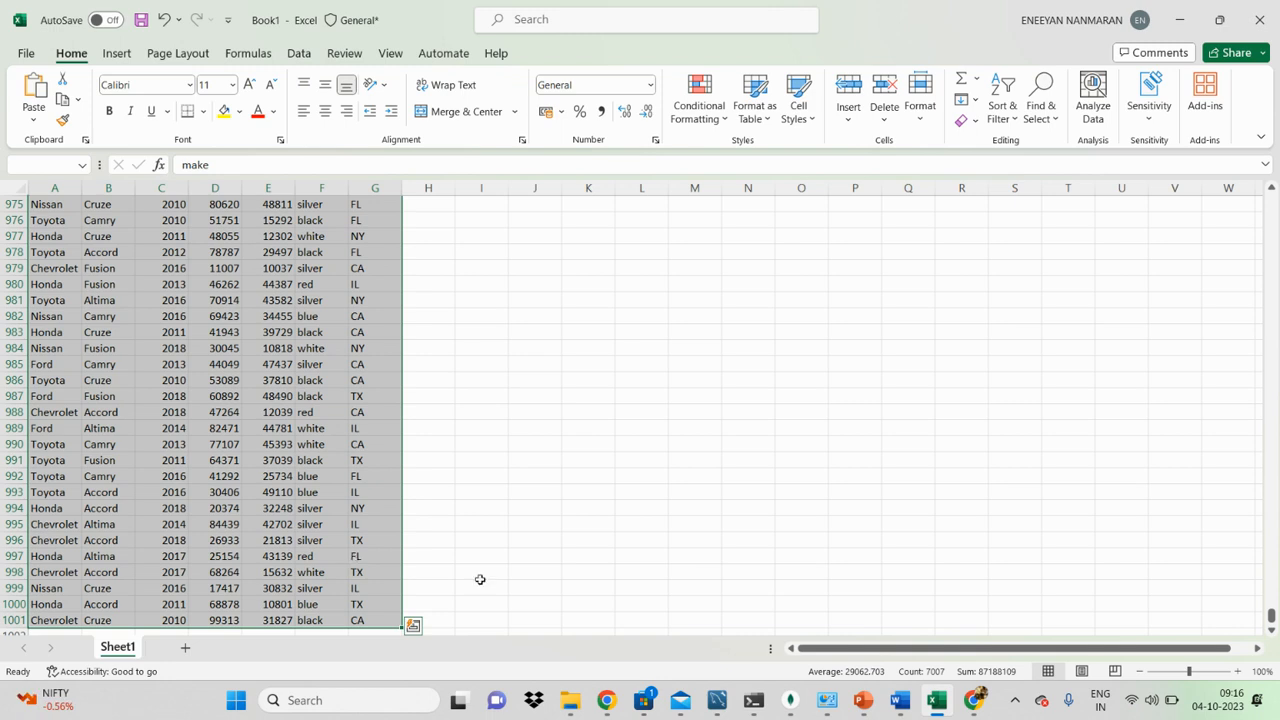
Step: Clear the selection, return to A1, and select the full data range A1:G1001 again
{"action": "left_click", "coordinate": [380, 572]}
{"action": "key", "text": "ctrl+Up"}
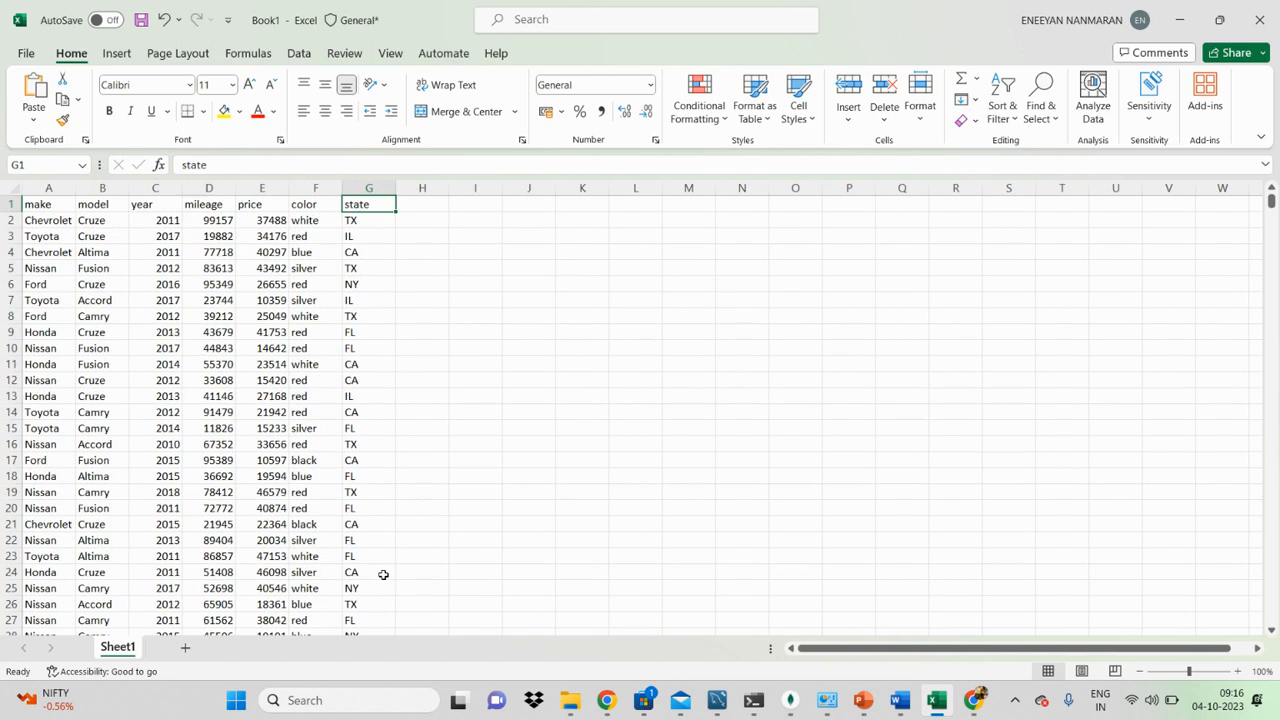
{"action": "key", "text": "Left"}
{"action": "key", "text": "Left"}
{"action": "key", "text": "Left"}
{"action": "key", "text": "Left"}
{"action": "key", "text": "Left"}
{"action": "key", "text": "Left"}
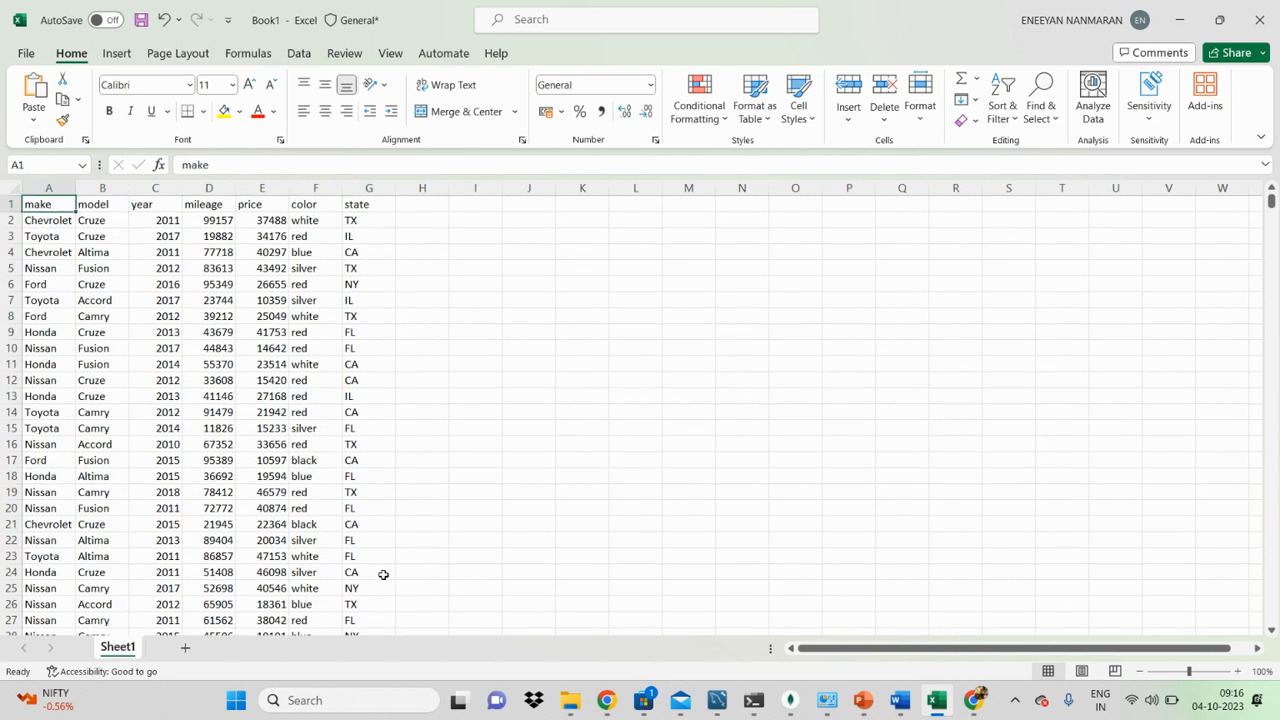
{"action": "key", "text": "ctrl+shift+Right"}
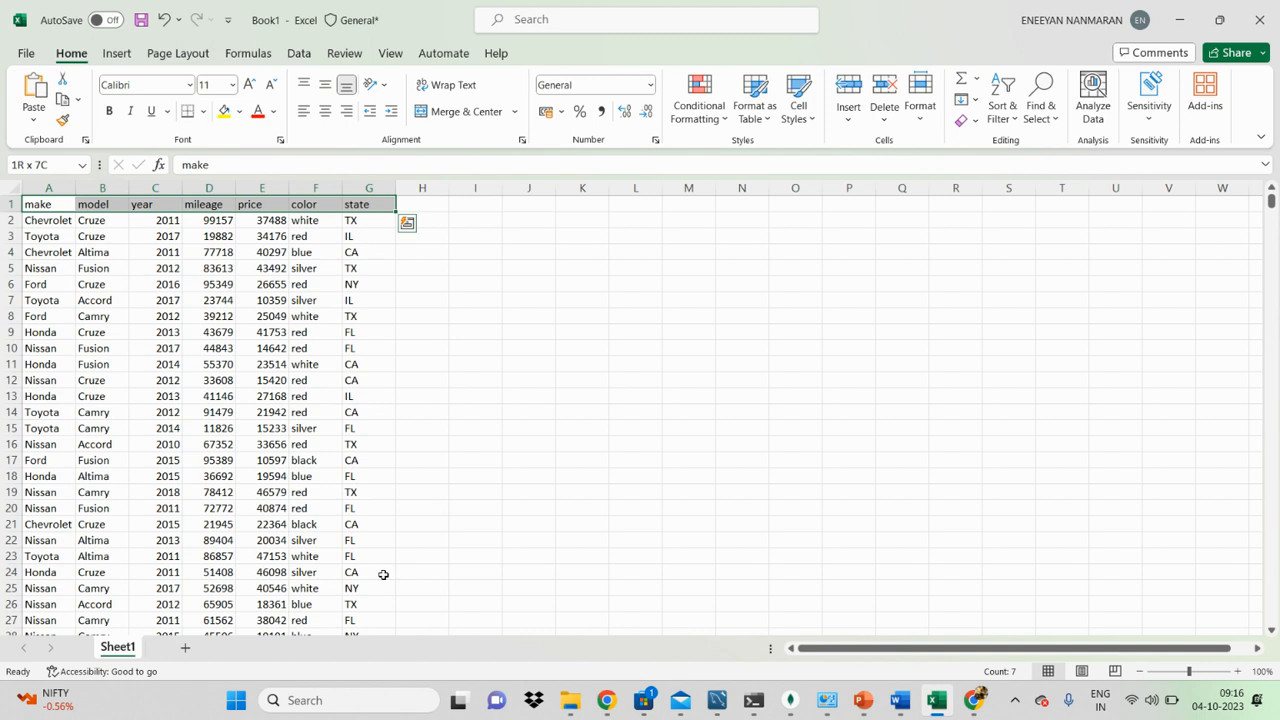
{"action": "key", "text": "ctrl+shift+Down"}
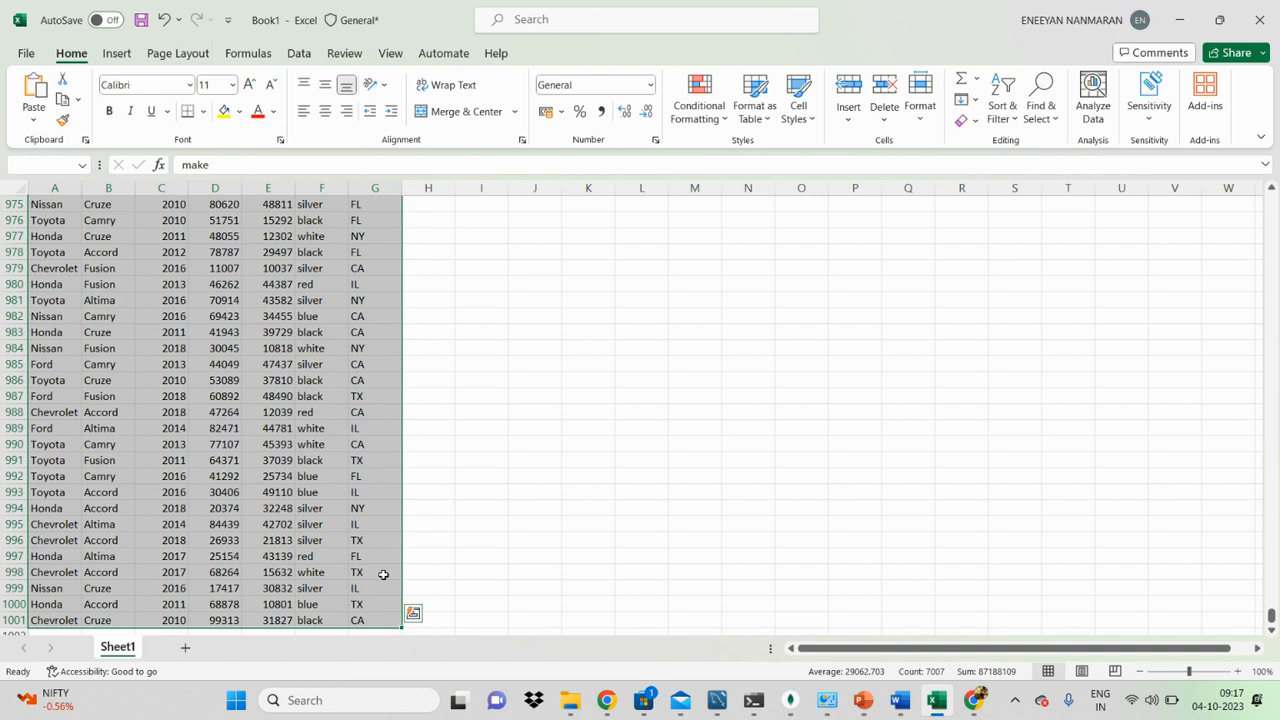
Step: Jump from the end of the table back to the header row, move to cell C4 and select the whole data range
{"action": "left_click", "coordinate": [350, 555]}
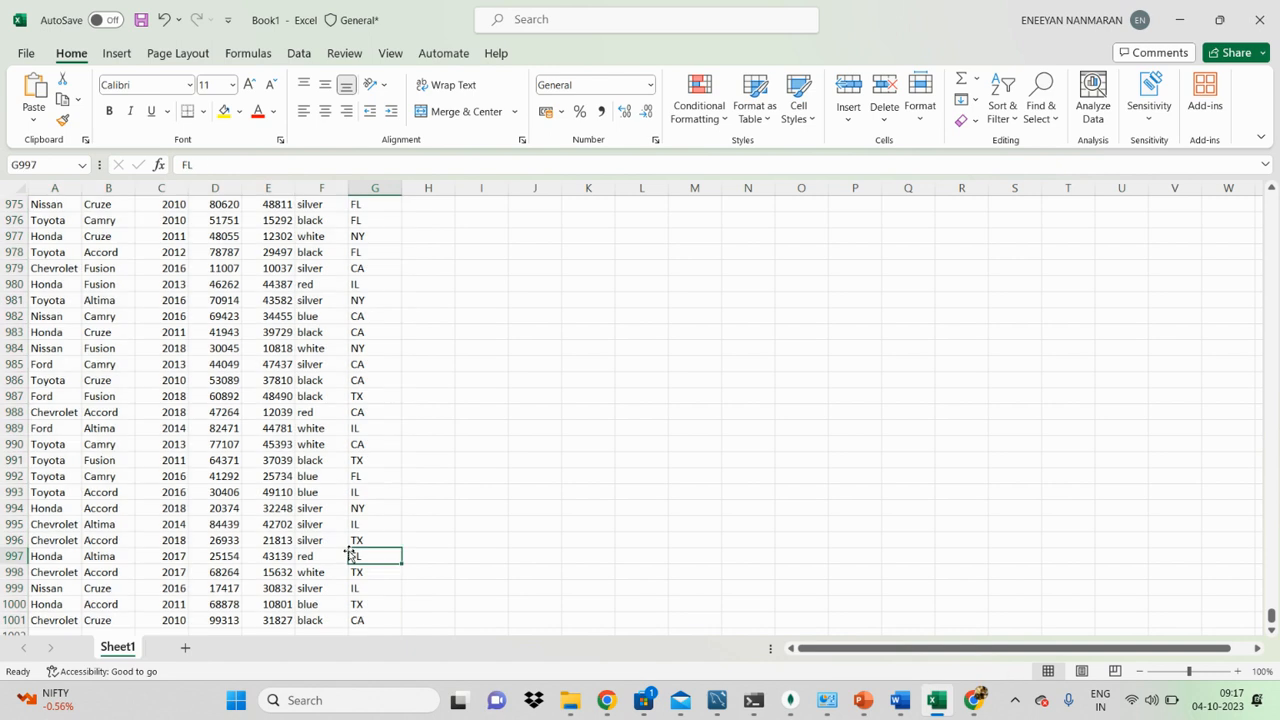
{"action": "key", "text": "ctrl+Up"}
{"action": "key", "text": "Left"}
{"action": "key", "text": "Left"}
{"action": "key", "text": "Left"}
{"action": "key", "text": "Left"}
{"action": "key", "text": "Down"}
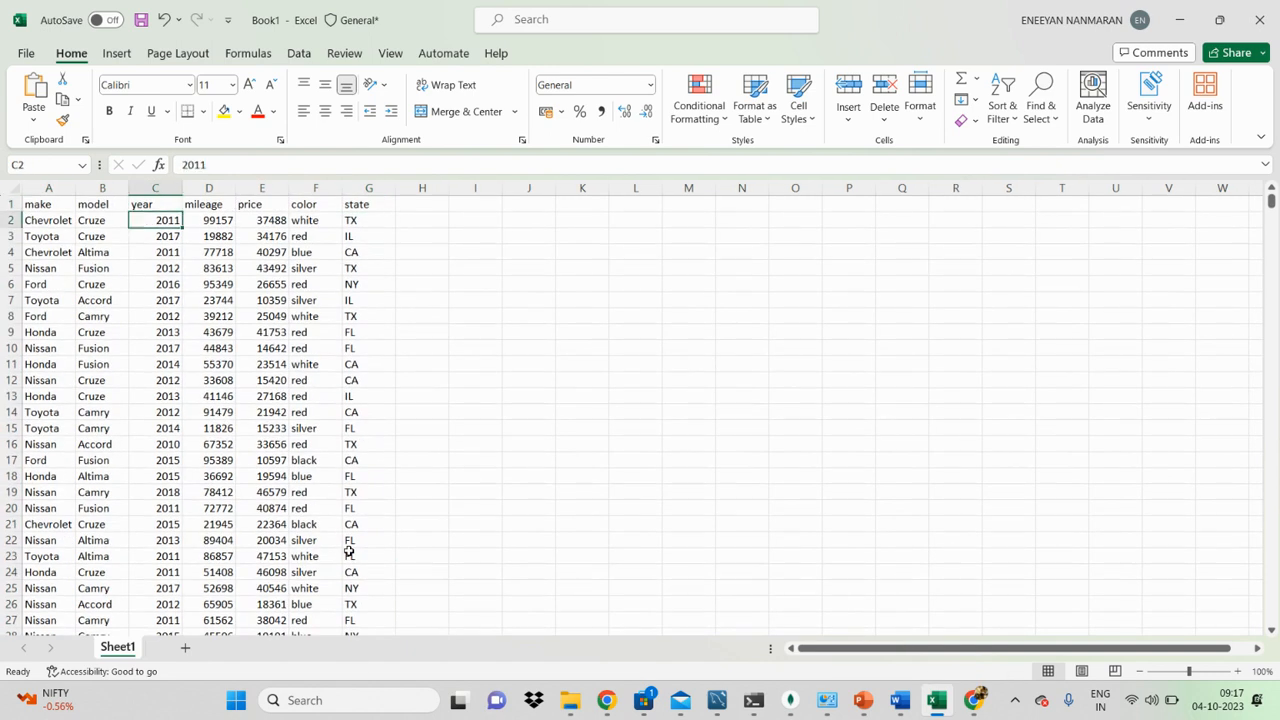
{"action": "key", "text": "Down"}
{"action": "key", "text": "Down"}
{"action": "key", "text": "Left"}
{"action": "key", "text": "Right"}
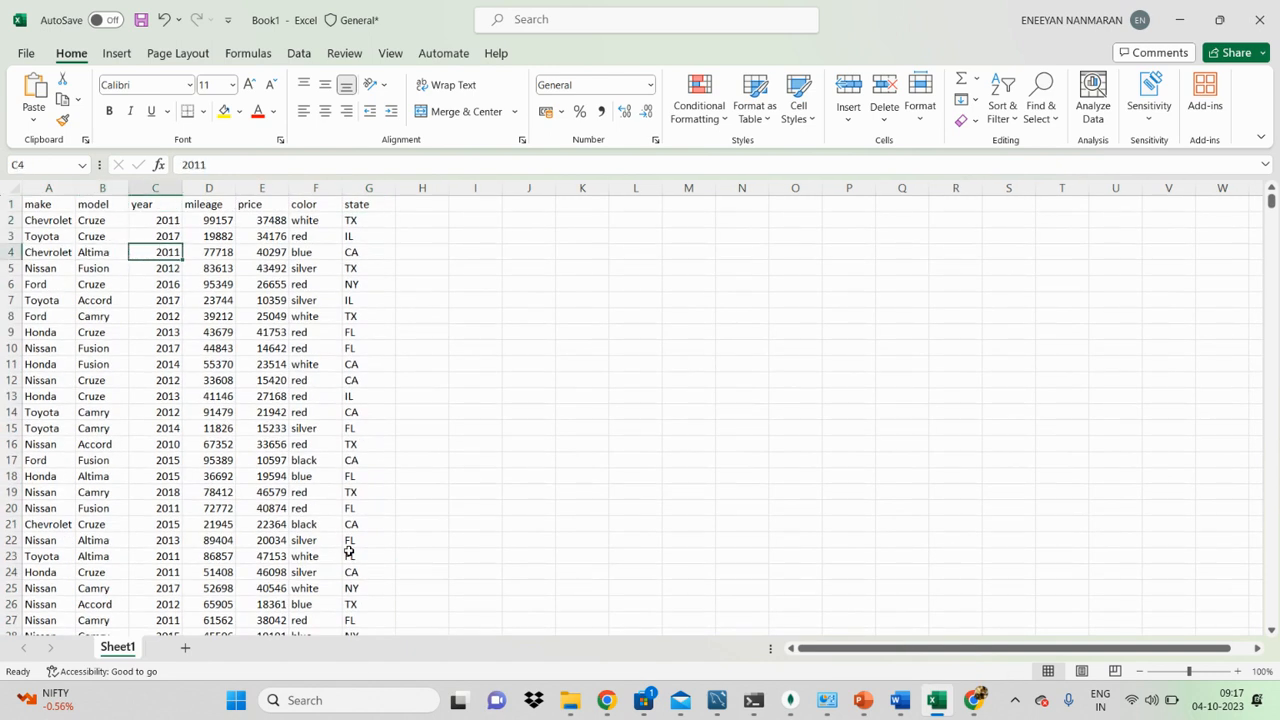
{"action": "key", "text": "ctrl+a"}
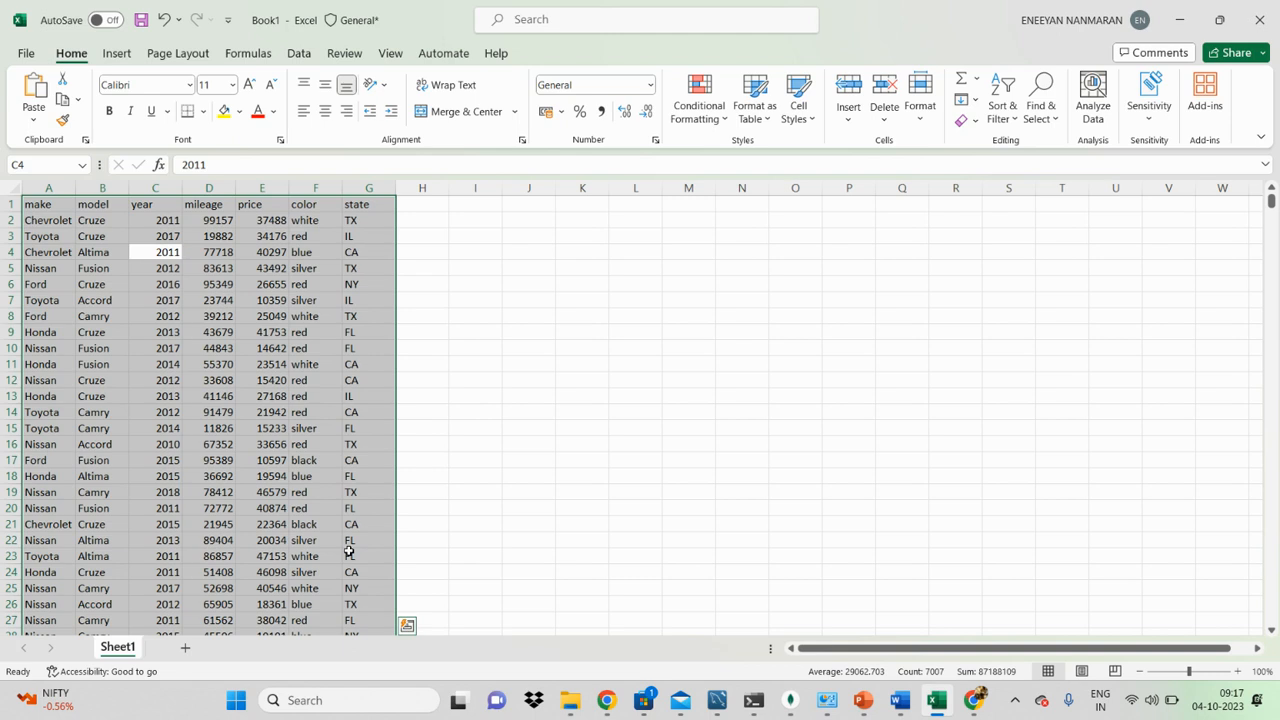
Step: Select the state column from G1 down to row 1001, and return to the top of the table
{"action": "left_click", "coordinate": [411, 271]}
{"action": "left_click", "coordinate": [372, 207]}
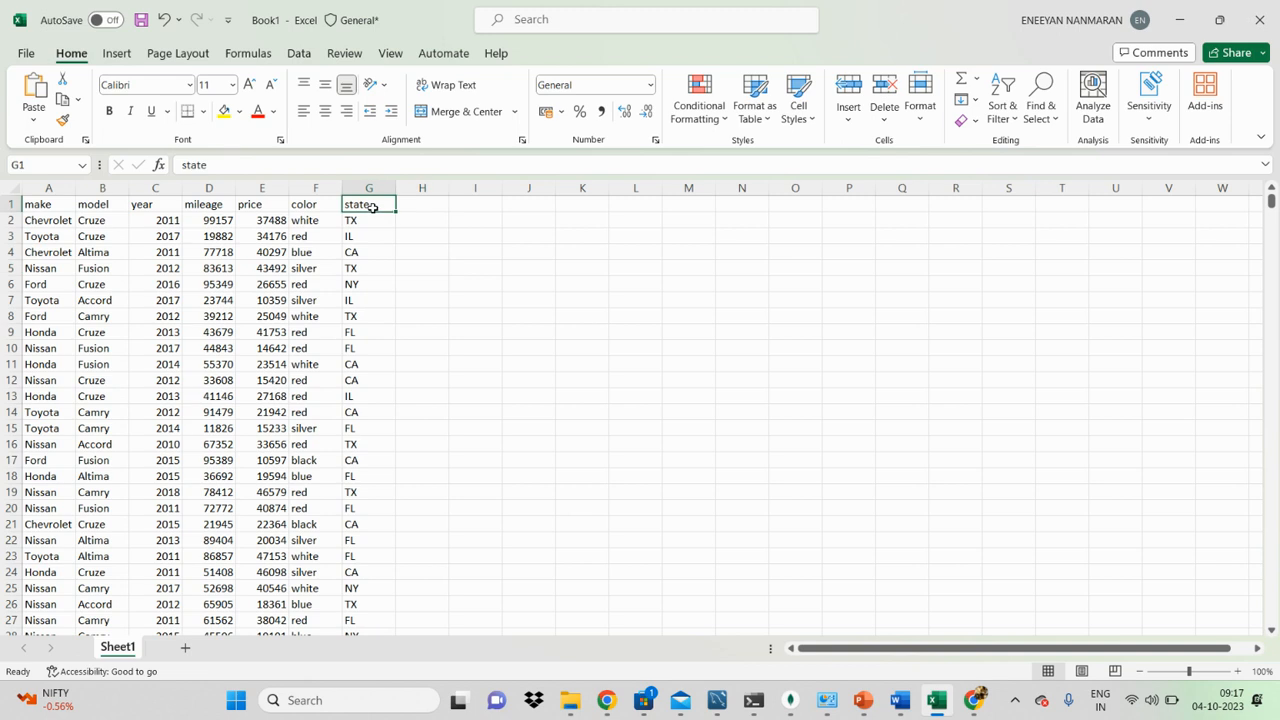
{"action": "key", "text": "ctrl+shift+Down"}
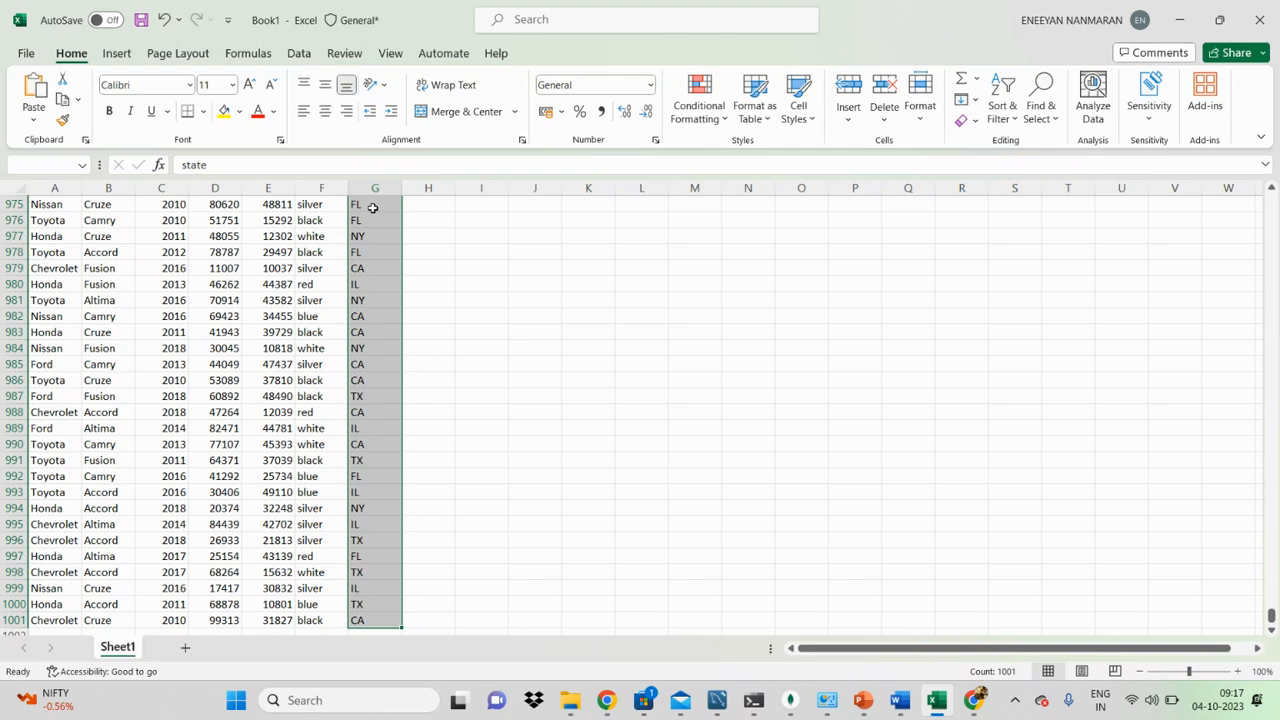
{"action": "key", "text": "ctrl+Up"}
{"action": "left_click", "coordinate": [239, 279]}
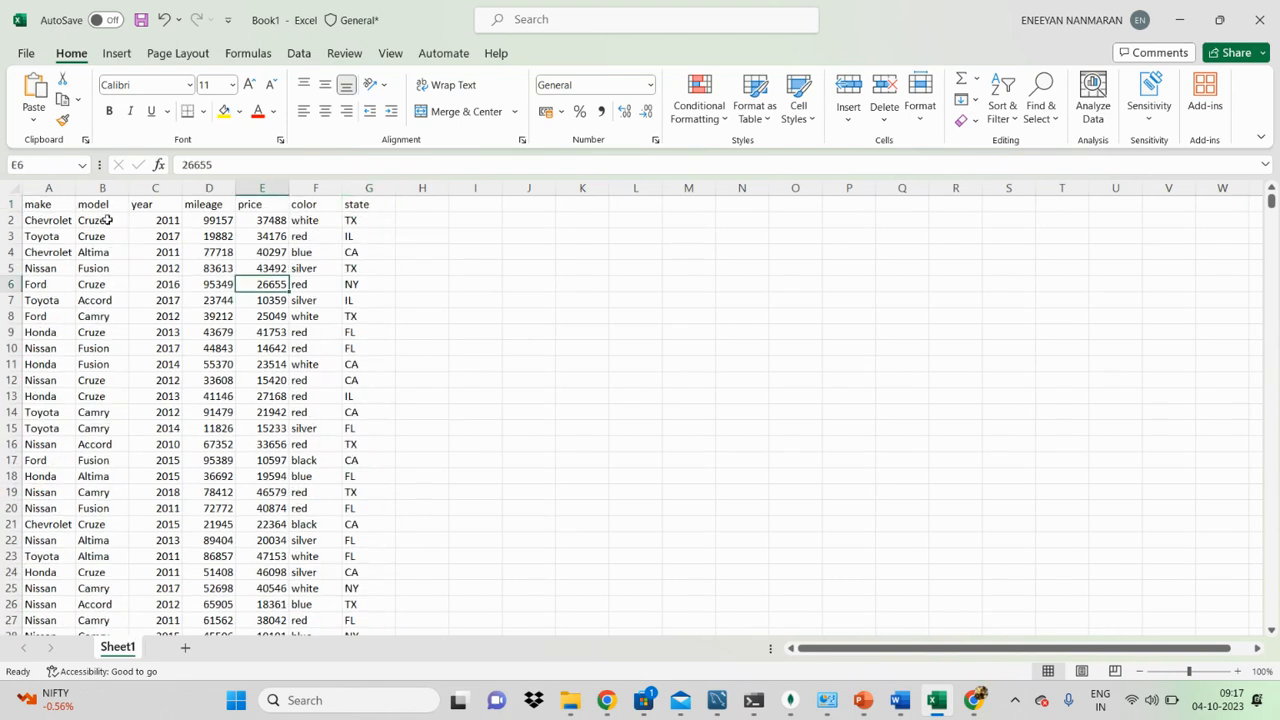
Step: Select the whole data range from E12, turn on Wrap Text and centre its contents horizontally
{"action": "left_click", "coordinate": [12, 190]}
{"action": "left_click", "coordinate": [258, 380]}
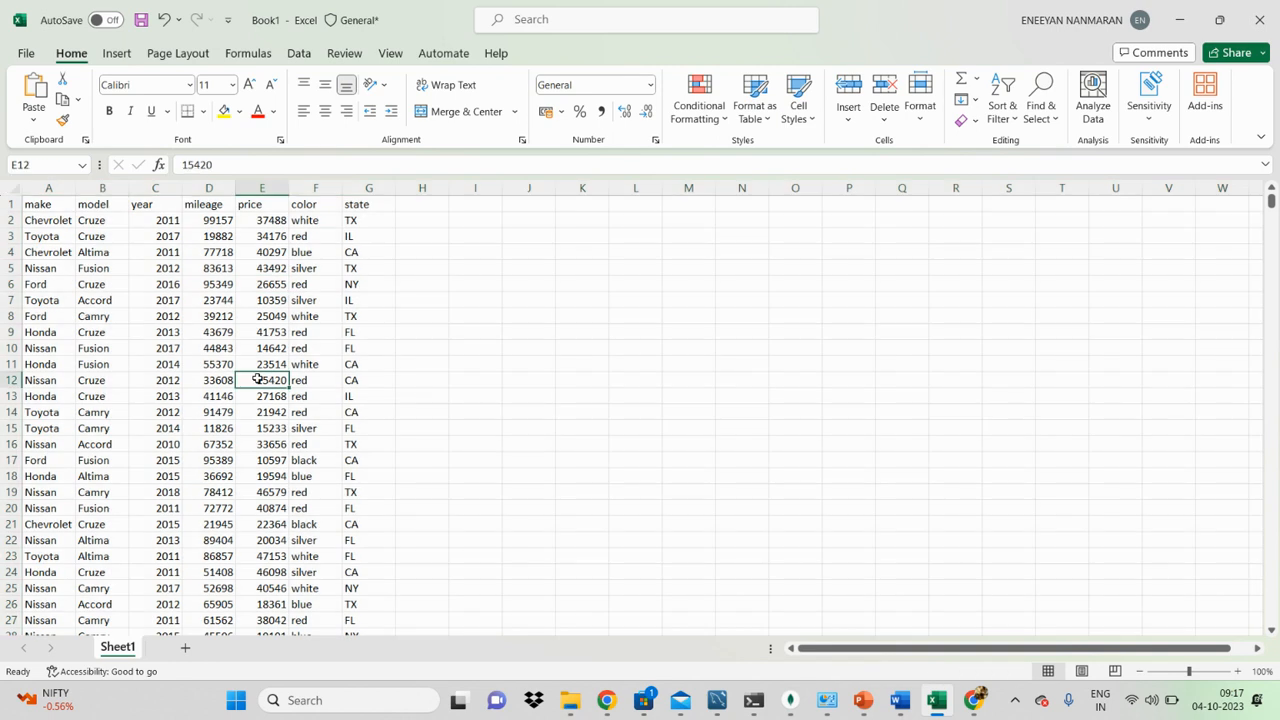
{"action": "key", "text": "ctrl+a"}
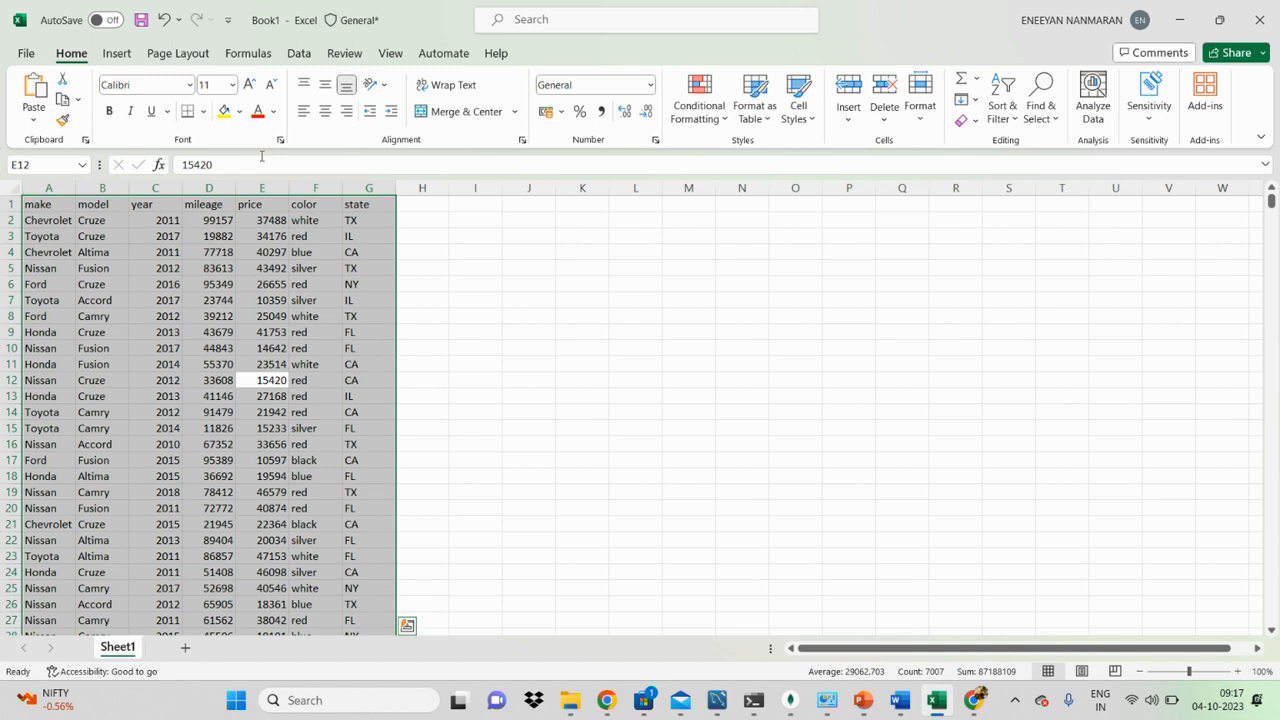
{"action": "left_click", "coordinate": [440, 86]}
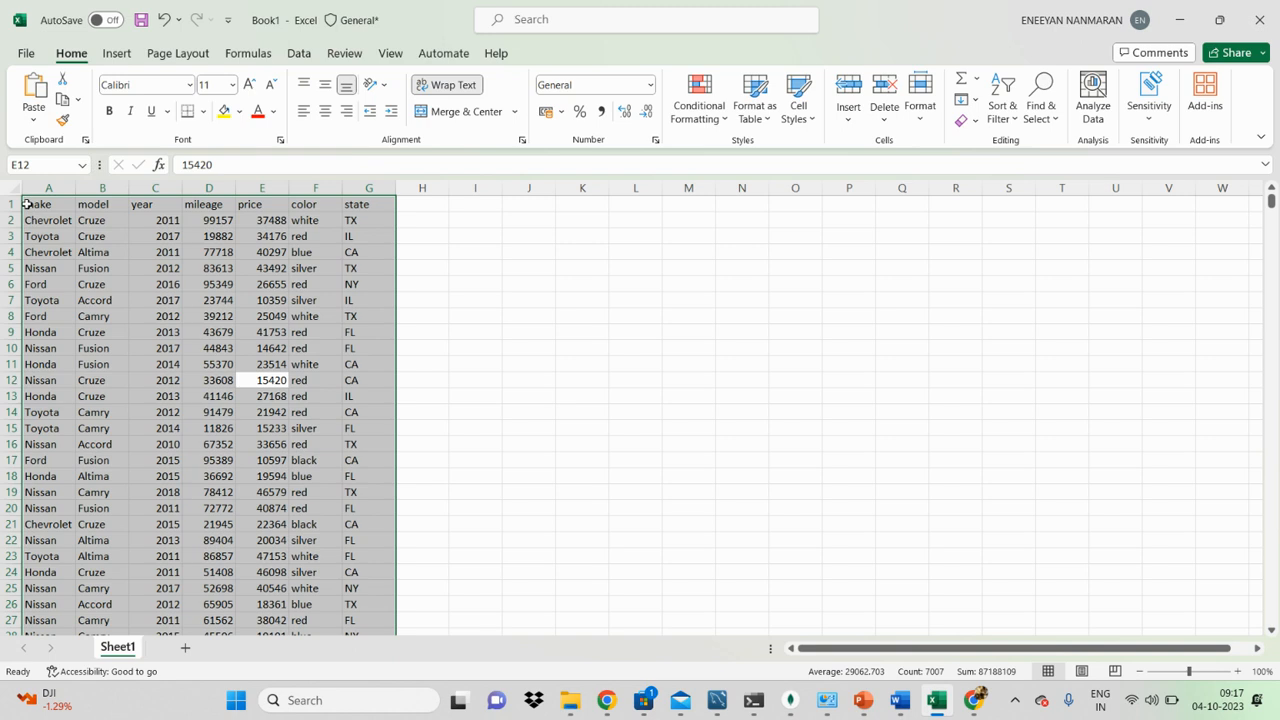
{"action": "left_click", "coordinate": [328, 110]}
{"action": "left_click", "coordinate": [303, 111]}
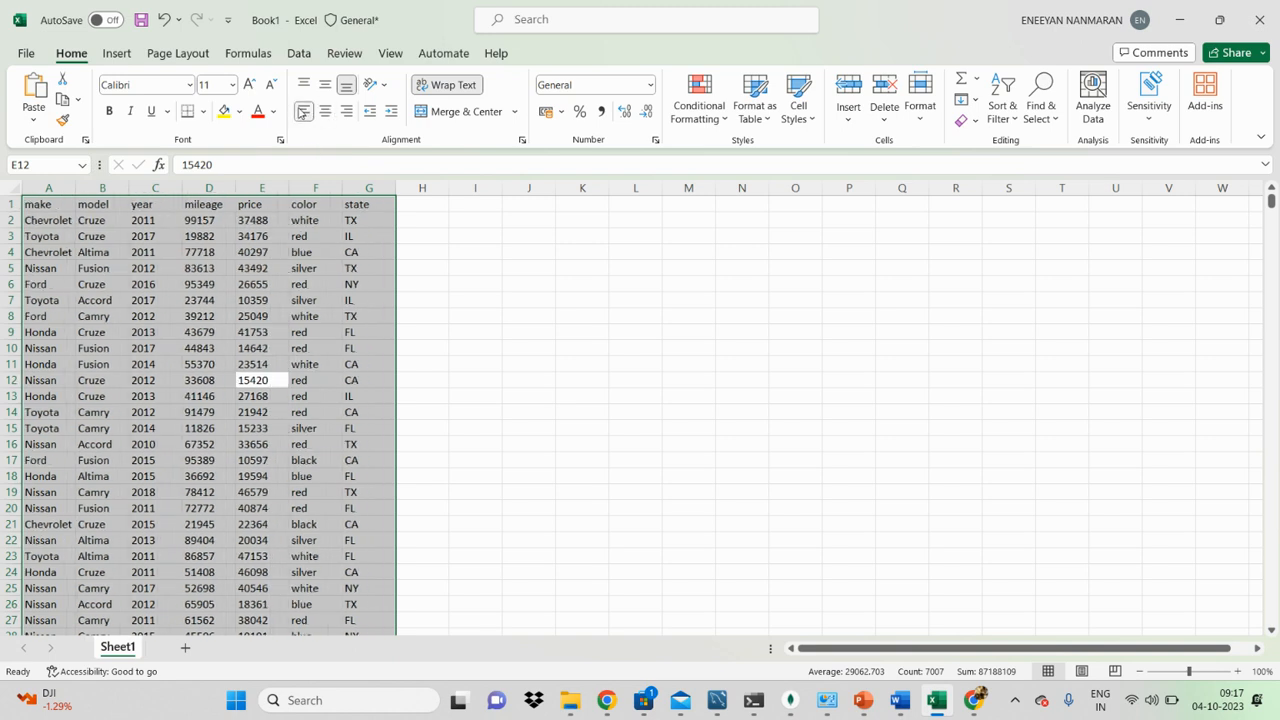
{"action": "left_click", "coordinate": [325, 111]}
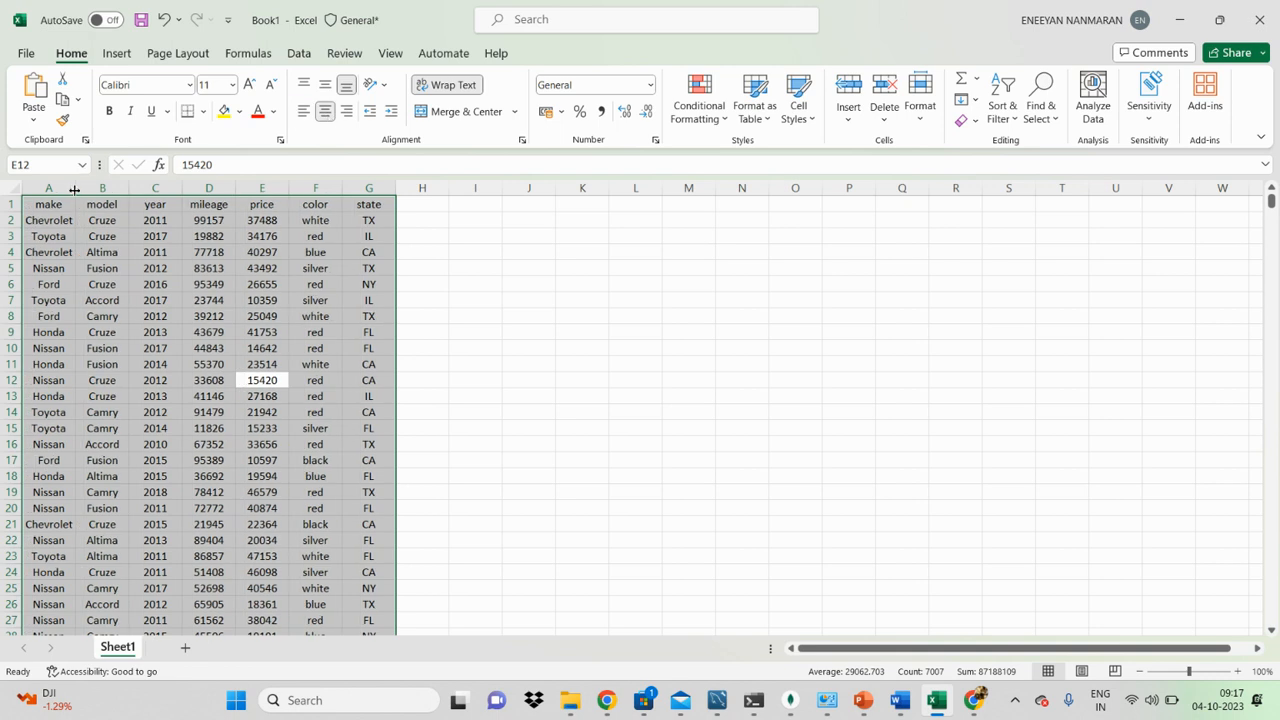
Step: Narrow and autofit column A, and do the same to all columns of the sheet at once
{"action": "left_click_drag", "start_coordinate": [72, 190], "coordinate": [47, 193]}
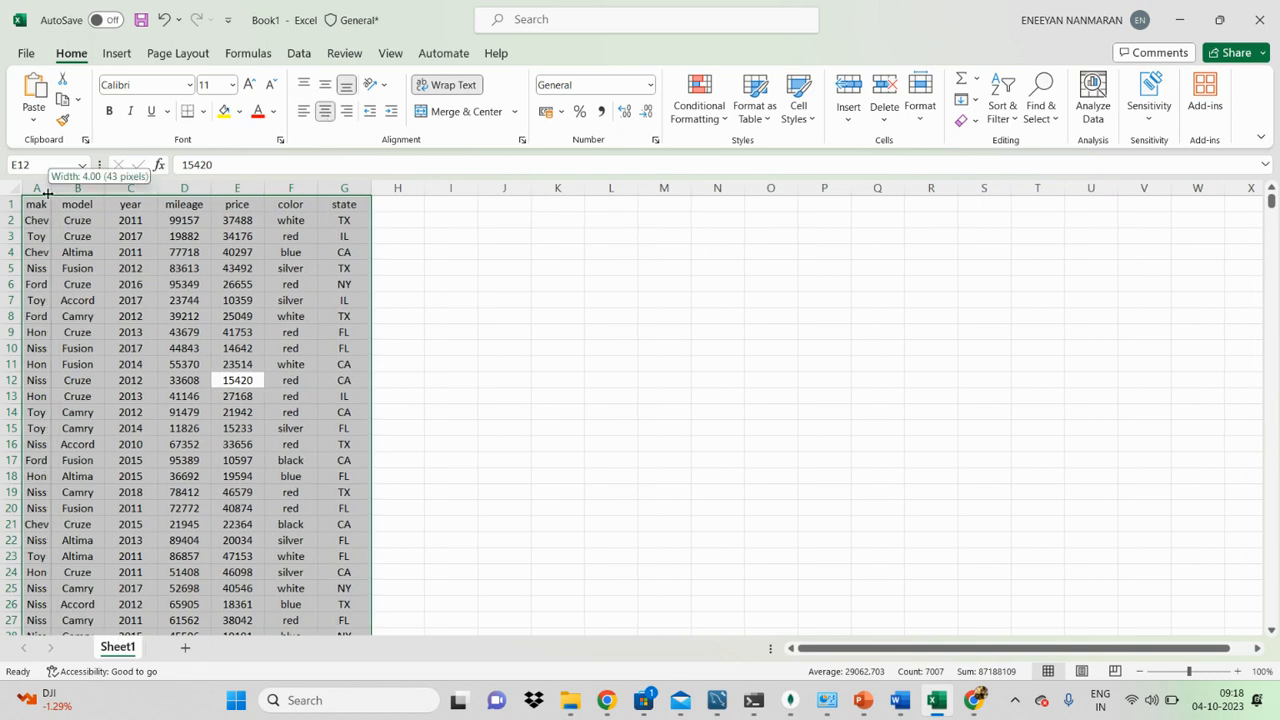
{"action": "double_click", "coordinate": [47, 193]}
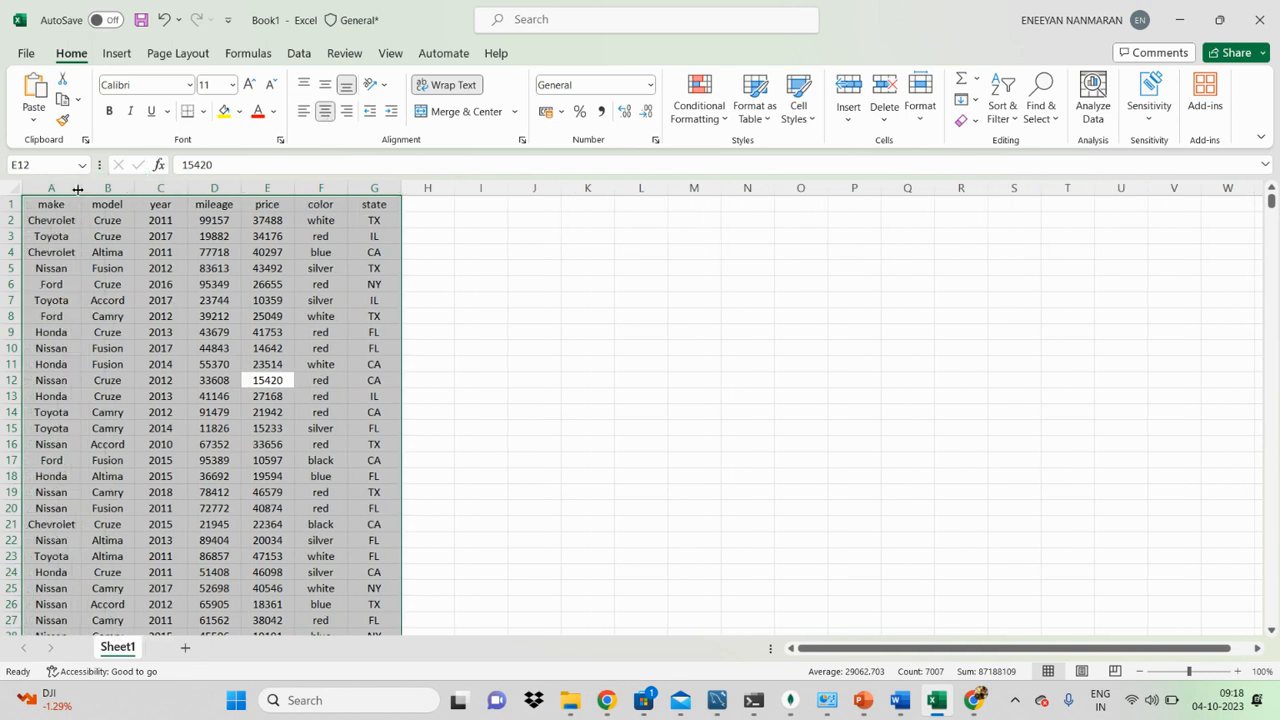
{"action": "left_click", "coordinate": [12, 187]}
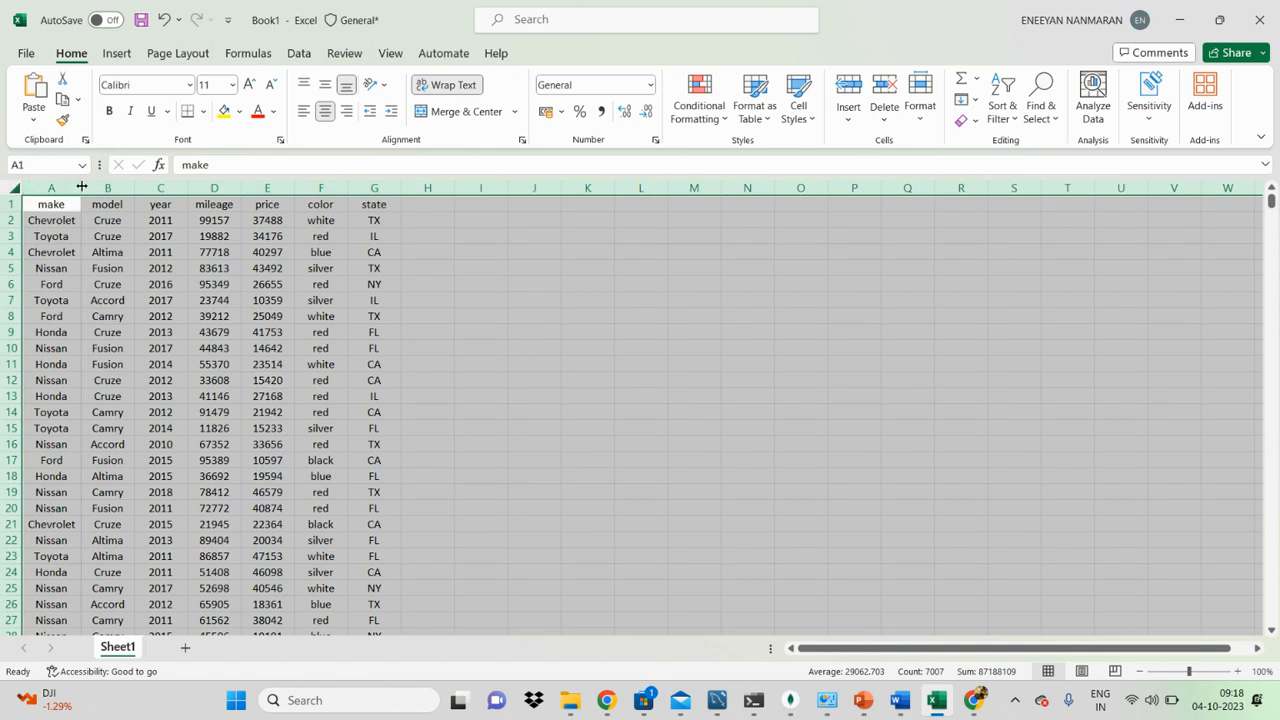
{"action": "left_click_drag", "start_coordinate": [81, 187], "coordinate": [52, 186]}
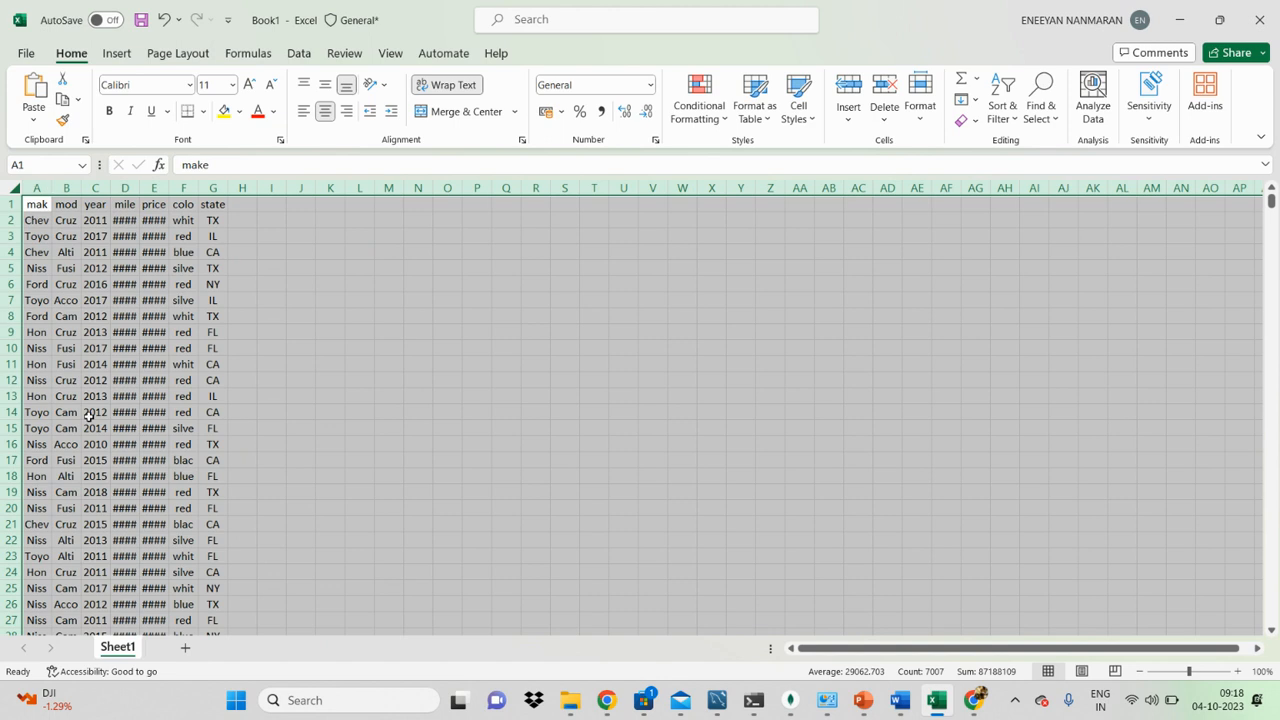
{"action": "double_click", "coordinate": [50, 188]}
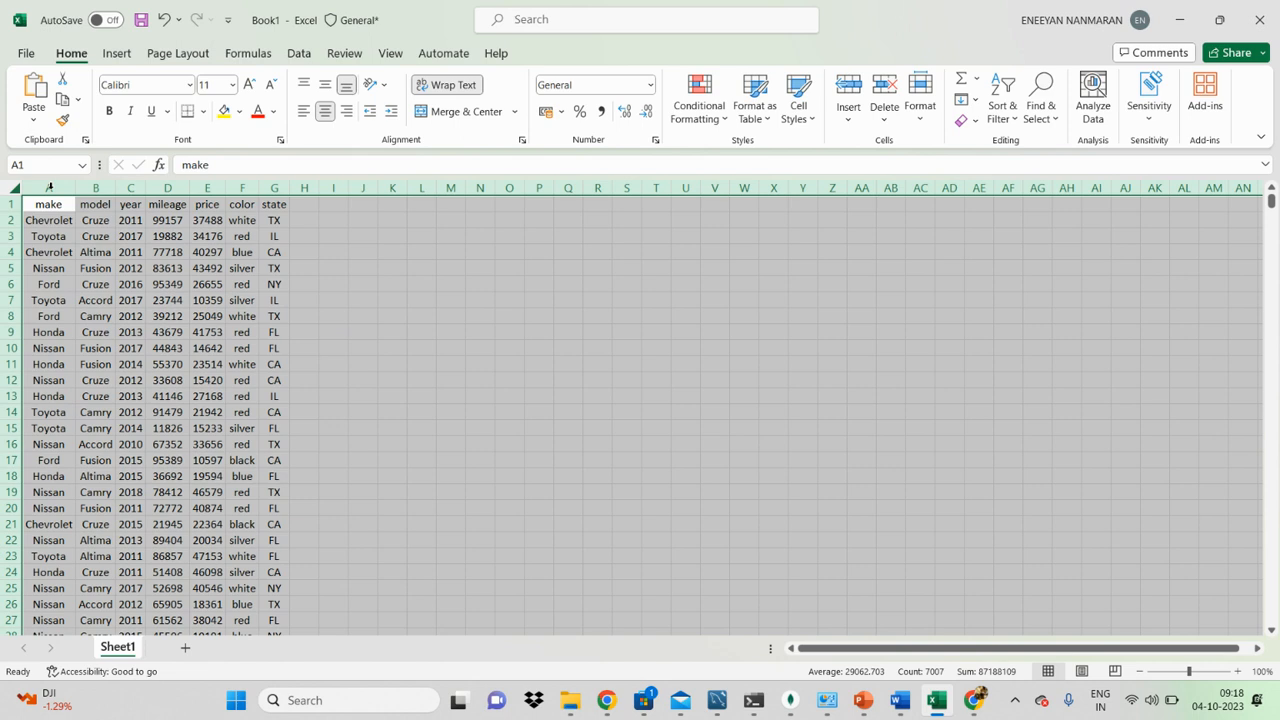
Step: Shrink all columns of the sheet to slivers and autofit them to their contents
{"action": "left_click_drag", "start_coordinate": [74, 188], "coordinate": [27, 186]}
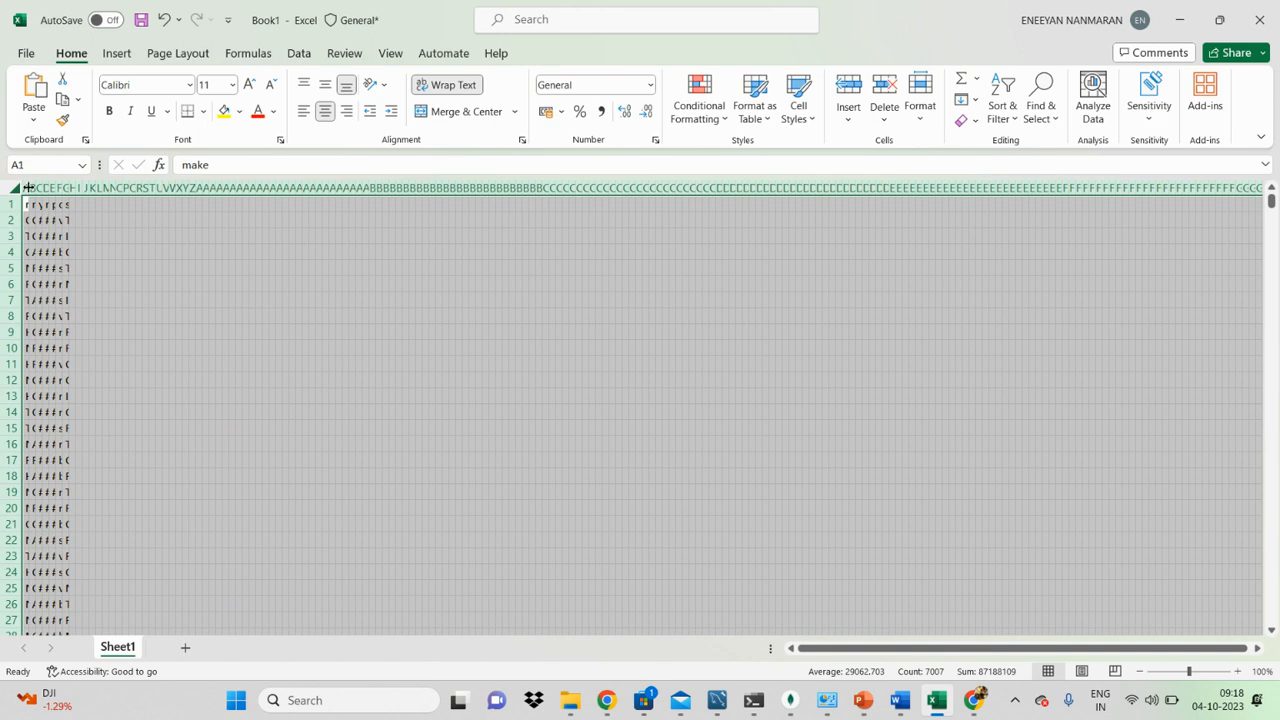
{"action": "double_click", "coordinate": [28, 188]}
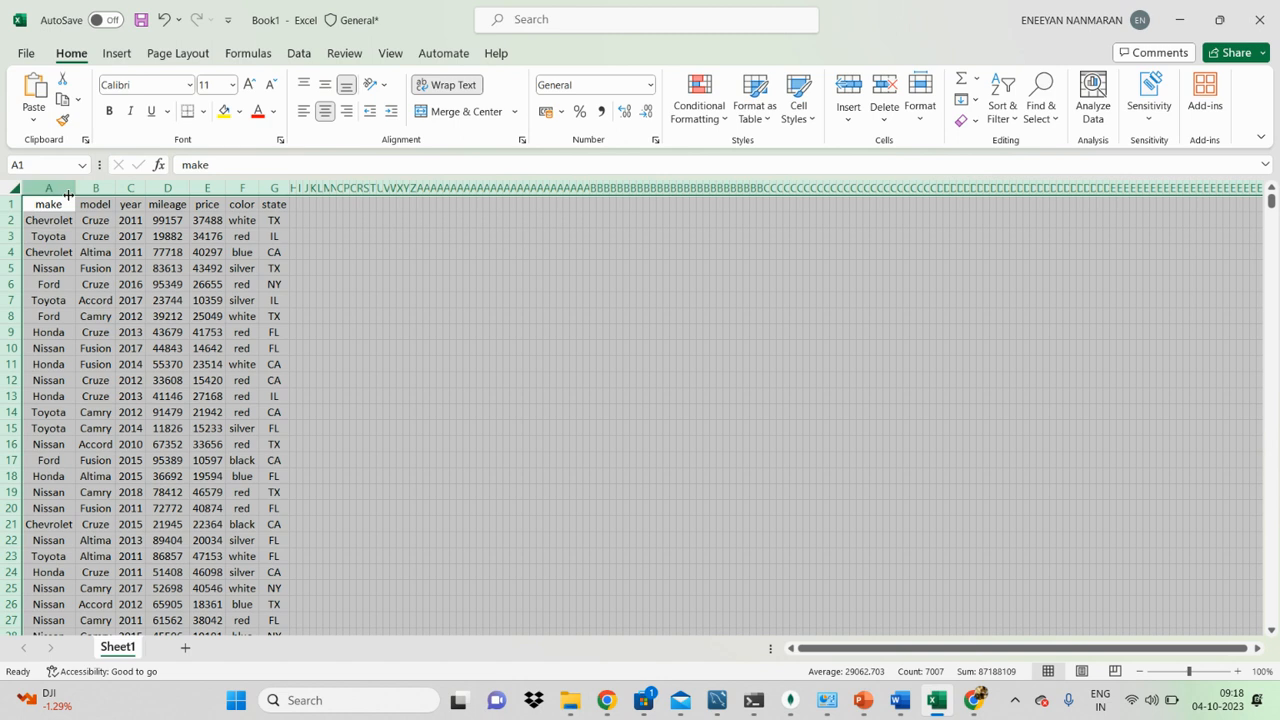
{"action": "left_click", "coordinate": [9, 211]}
{"action": "left_click", "coordinate": [355, 333]}
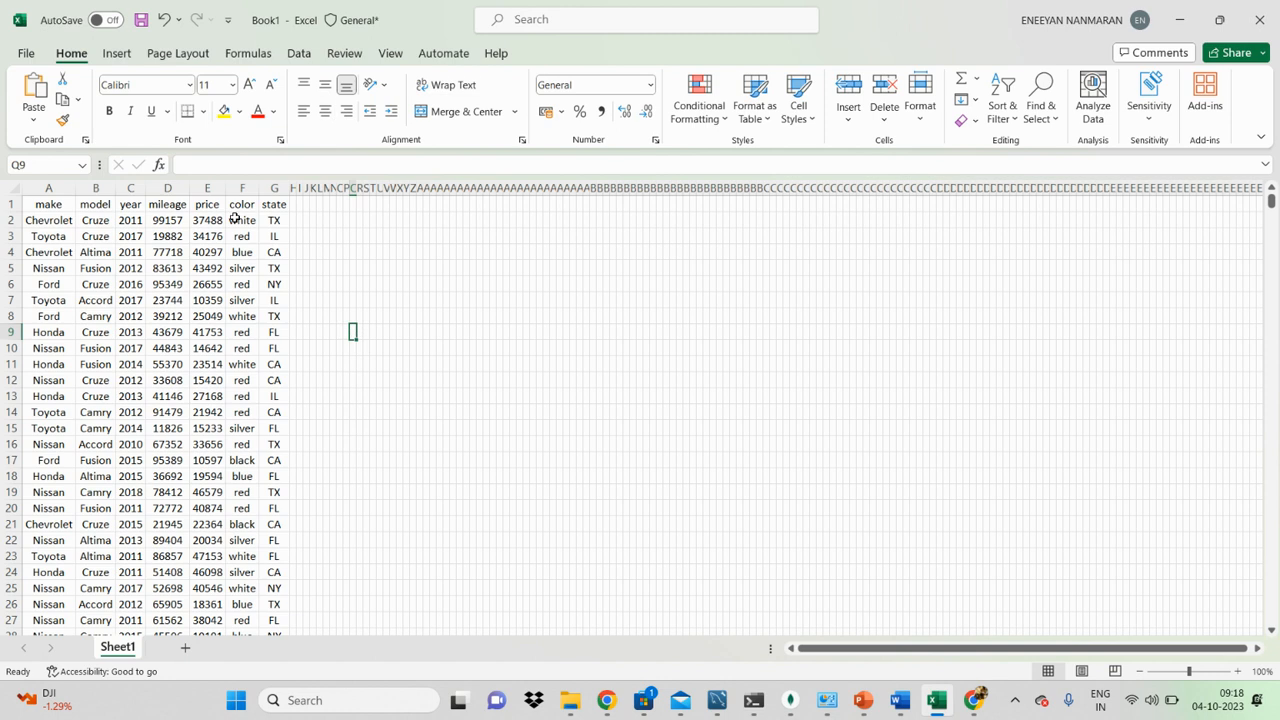
Step: Undo the last shrinking and autofitting of all columns, and clear the sheet selection
{"action": "left_click", "coordinate": [474, 300]}
{"action": "left_click", "coordinate": [186, 378]}
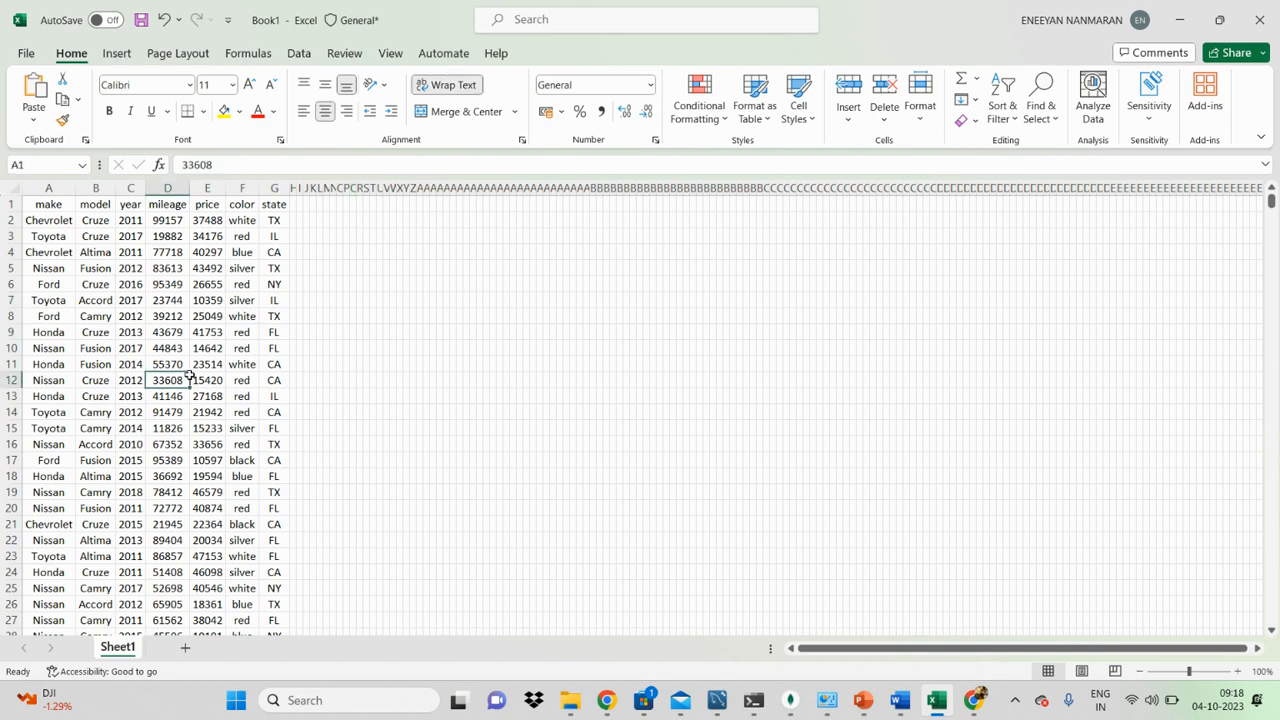
{"action": "key", "text": "ctrl+a"}
{"action": "key", "text": "ctrl+a"}
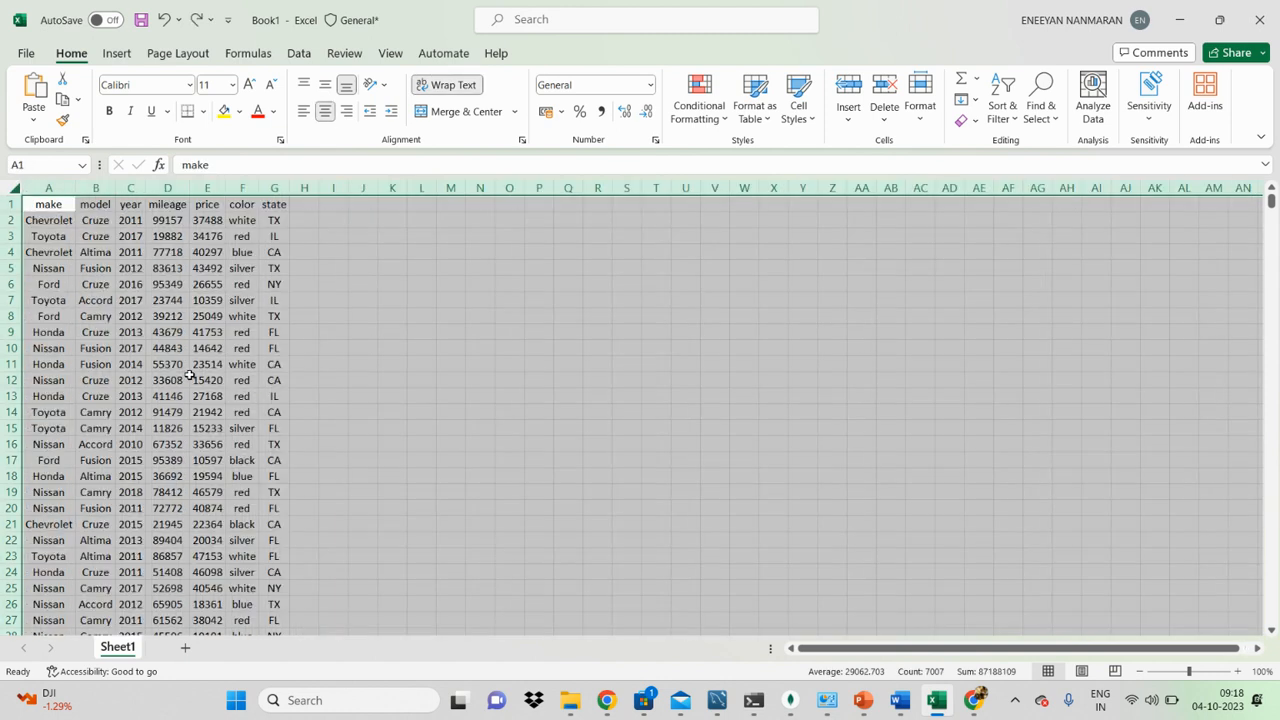
{"action": "left_click", "coordinate": [392, 335]}
{"action": "left_click", "coordinate": [236, 398]}
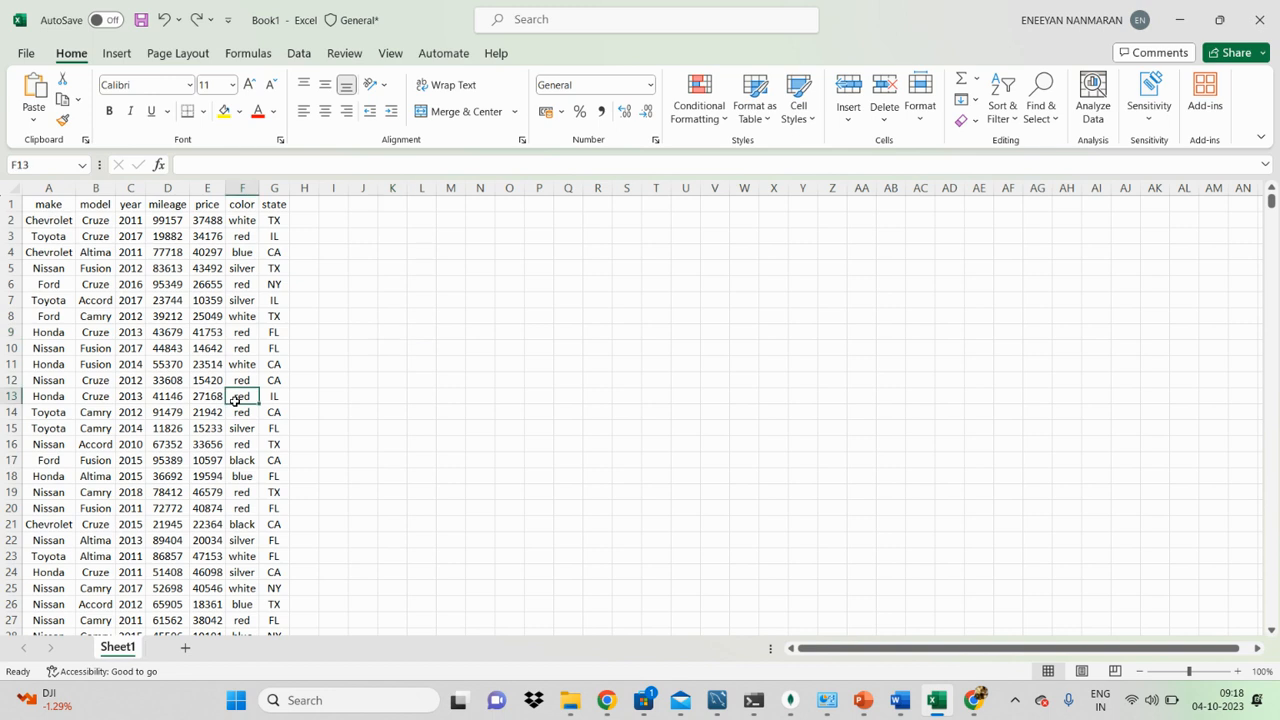
Step: Select the whole data range from B4, autofit column A, and clear the selection
{"action": "left_click", "coordinate": [81, 253]}
{"action": "key", "text": "ctrl+a"}
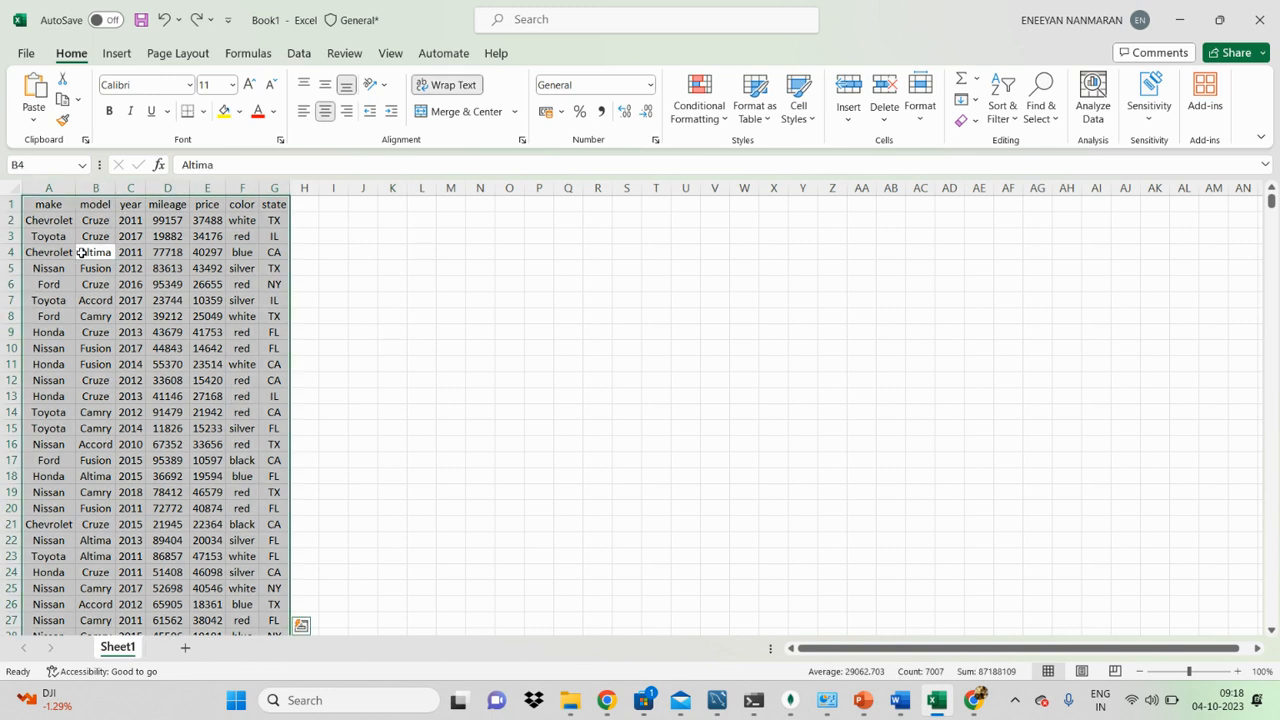
{"action": "double_click", "coordinate": [74, 189]}
{"action": "double_click", "coordinate": [76, 188]}
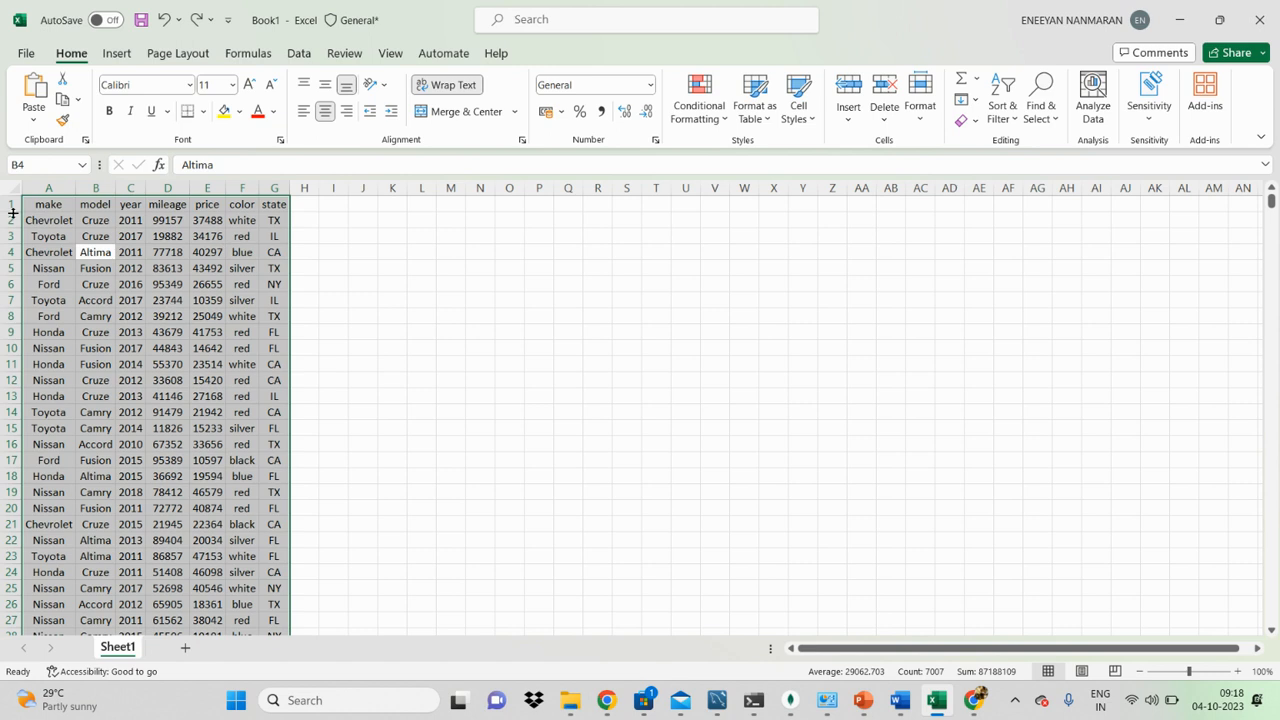
{"action": "left_click", "coordinate": [271, 283]}
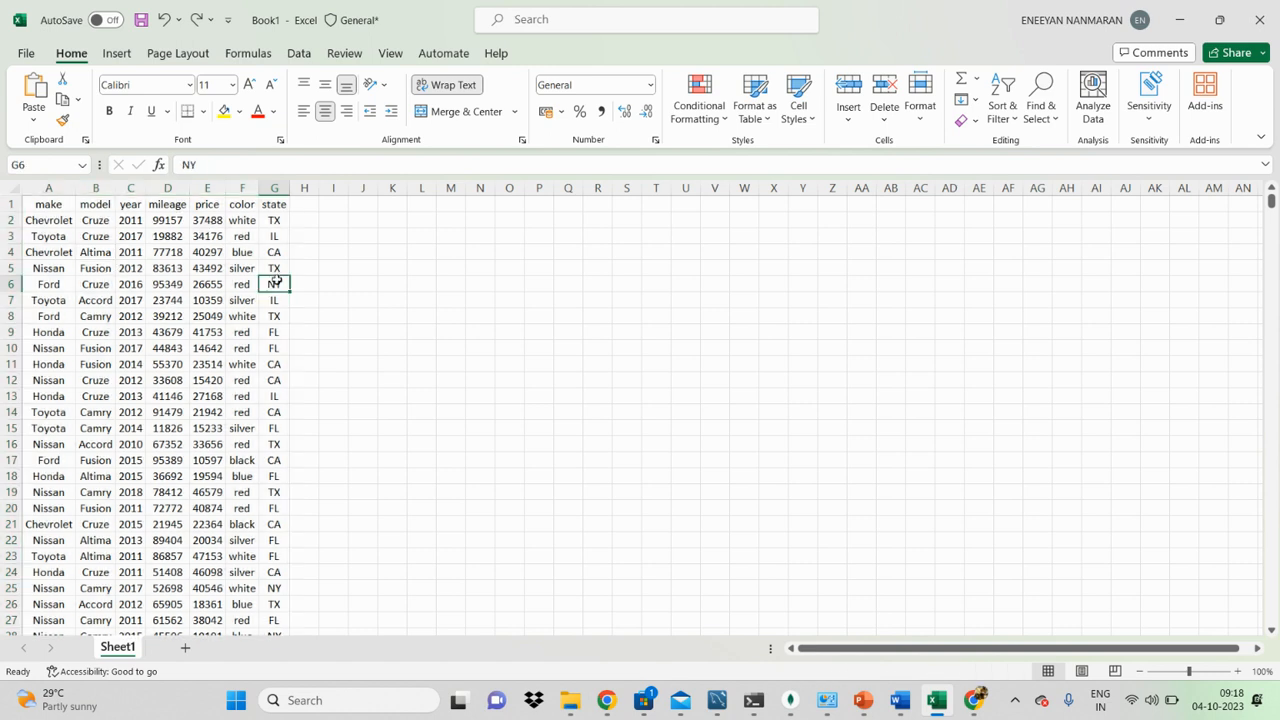
{"action": "left_click", "coordinate": [243, 222]}
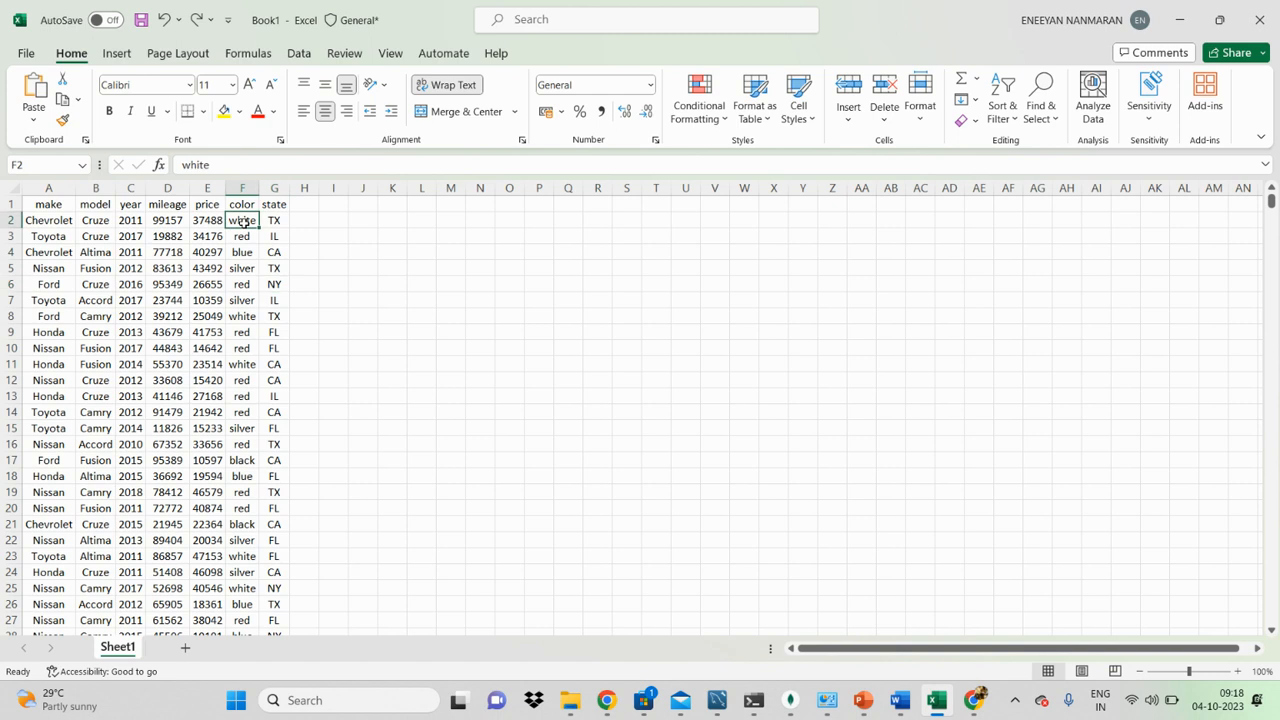
Step: Enter the column header "description" in cell H1
{"action": "left_click", "coordinate": [306, 204]}
{"action": "type", "text": "d"}
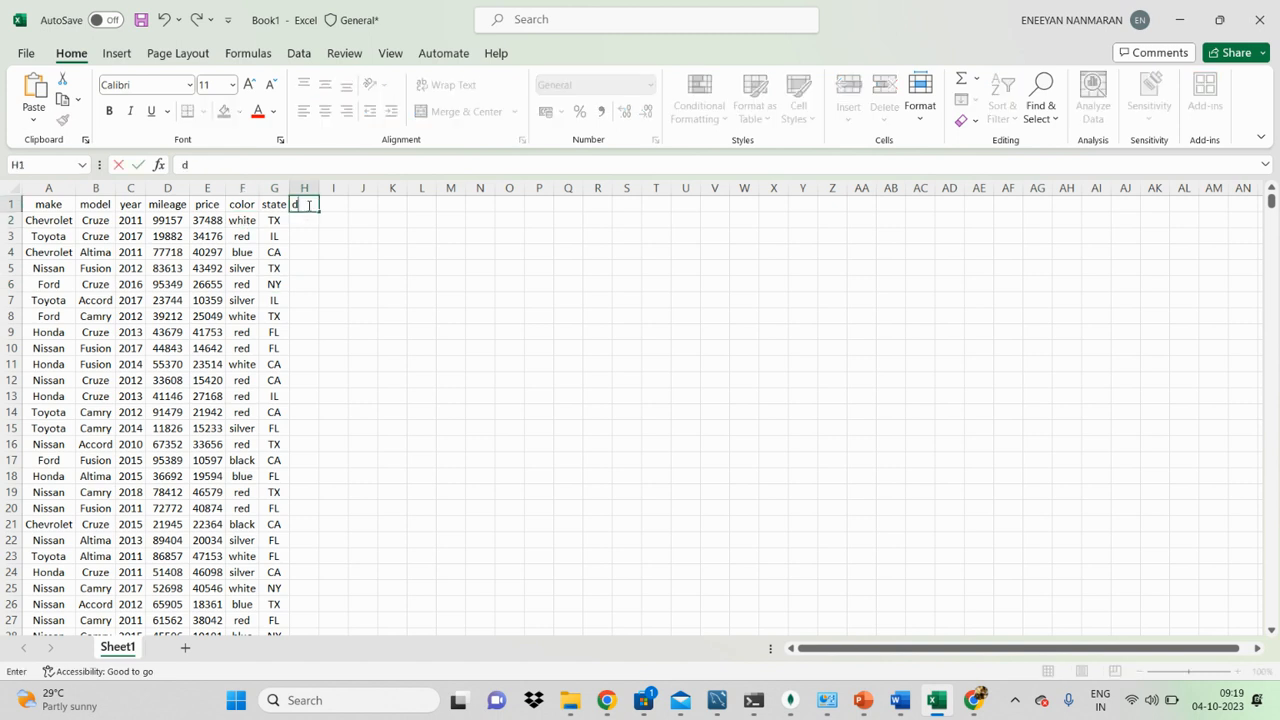
{"action": "type", "text": "escription"}
{"action": "key", "text": "Return"}
Step: Fill cell H2 with the long unbroken text "sjhadcgqhjevaswqedgfmabchjqbejfwkhdjchsbjeawjchxbadjchqvbja"
{"action": "type", "text": "sjhadcgqhjevaswqe"}
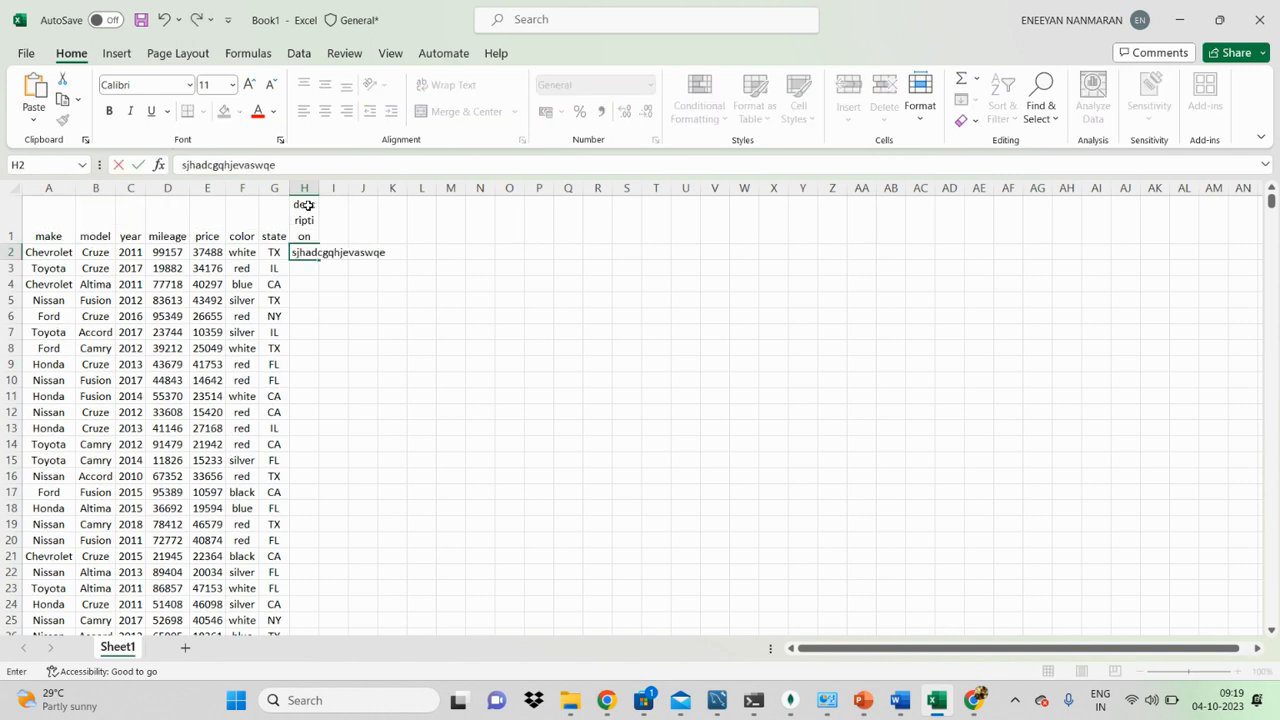
{"action": "type", "text": "dgfmabchjqbejfwkhdjchsbjeawjchxbadjchqvbja"}
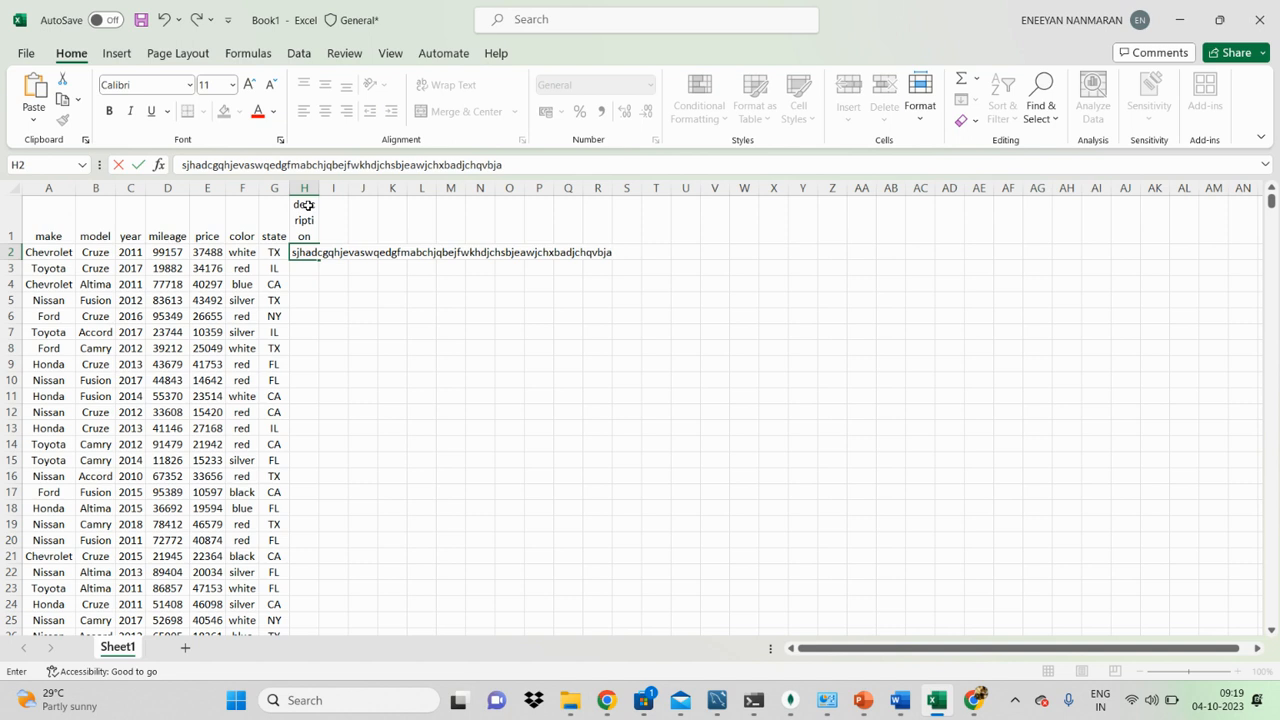
{"action": "left_click", "coordinate": [410, 360]}
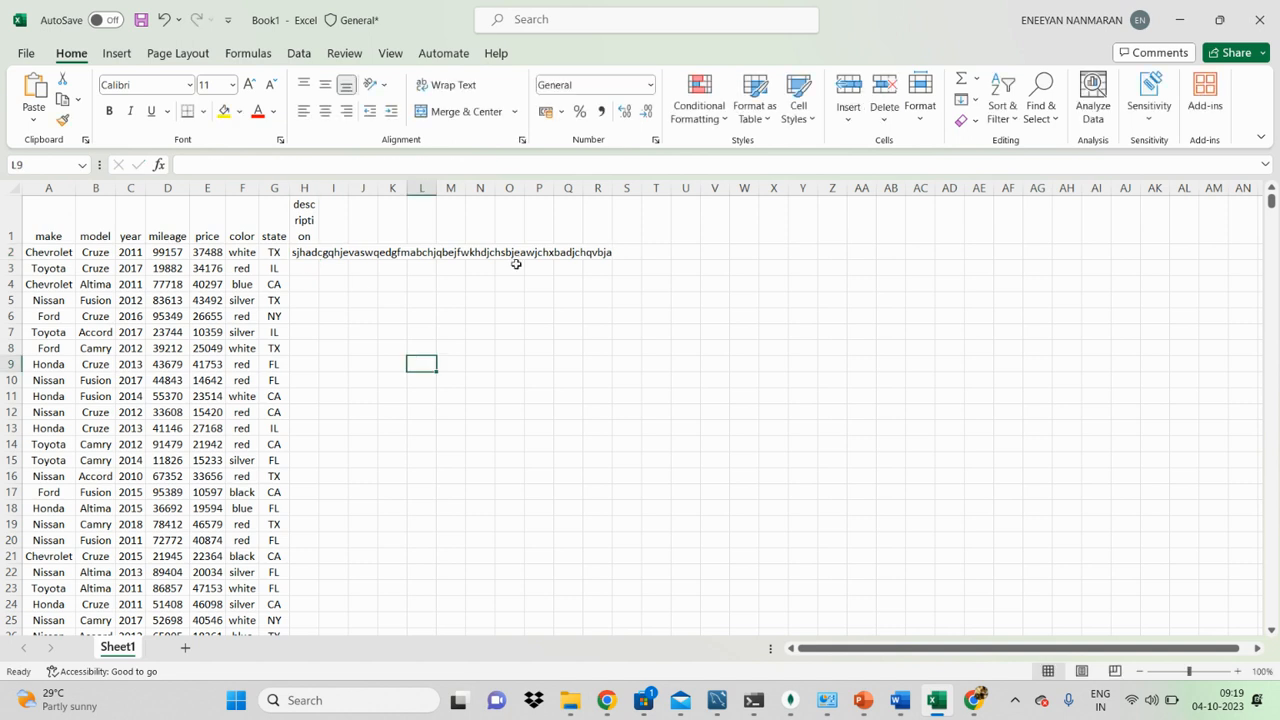
{"action": "left_click", "coordinate": [604, 284]}
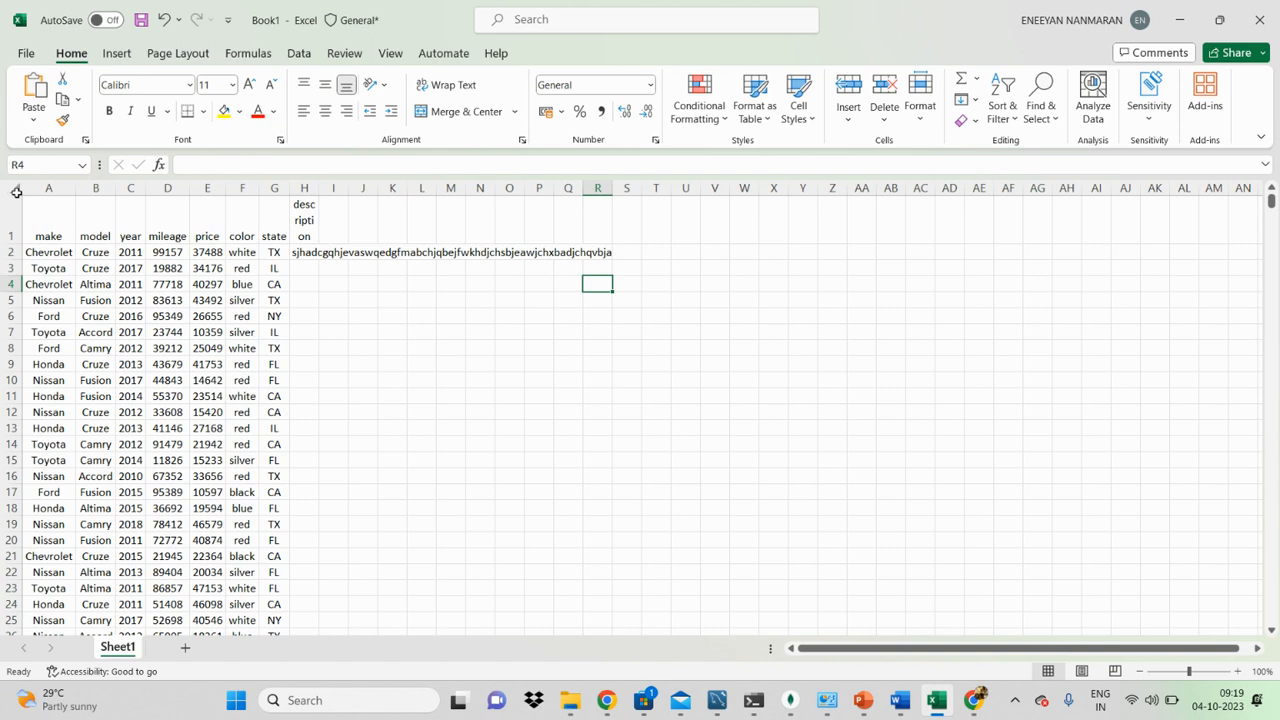
Step: Turn off Wrap Text for the whole data range including the description column, and select the entire sheet
{"action": "left_click", "coordinate": [86, 254]}
{"action": "key", "text": "ctrl+a"}
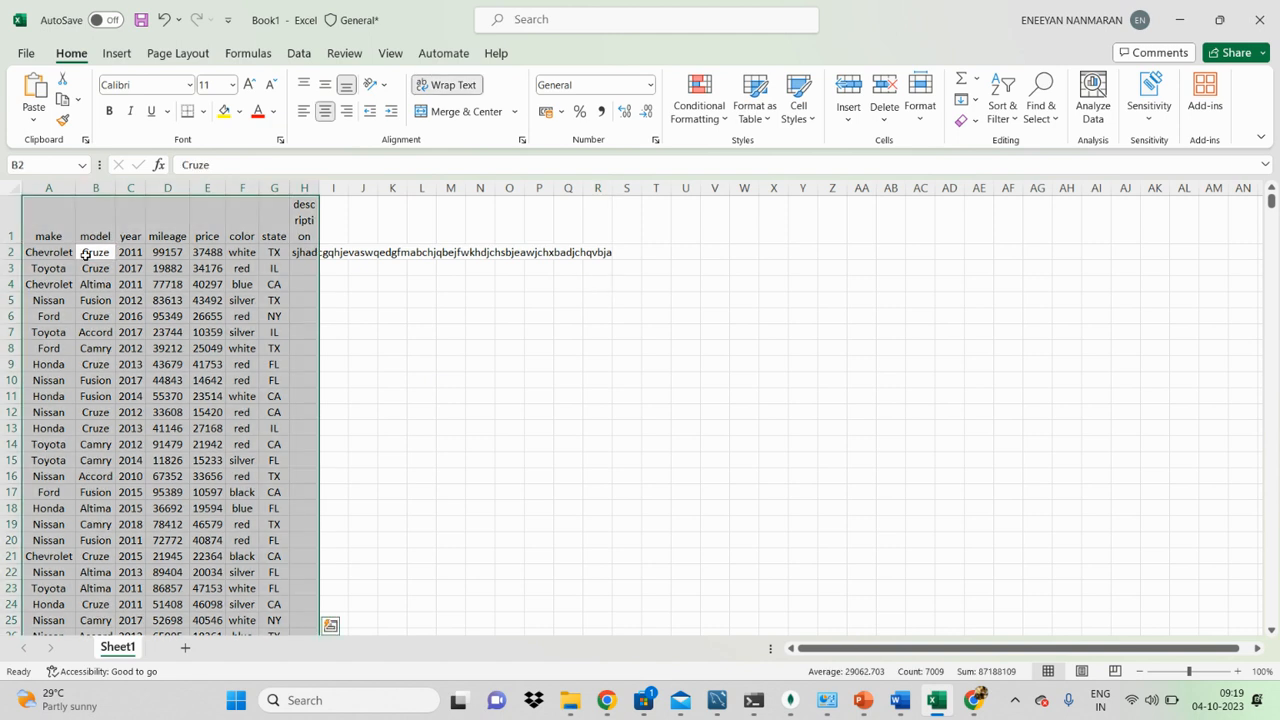
{"action": "left_click", "coordinate": [458, 85]}
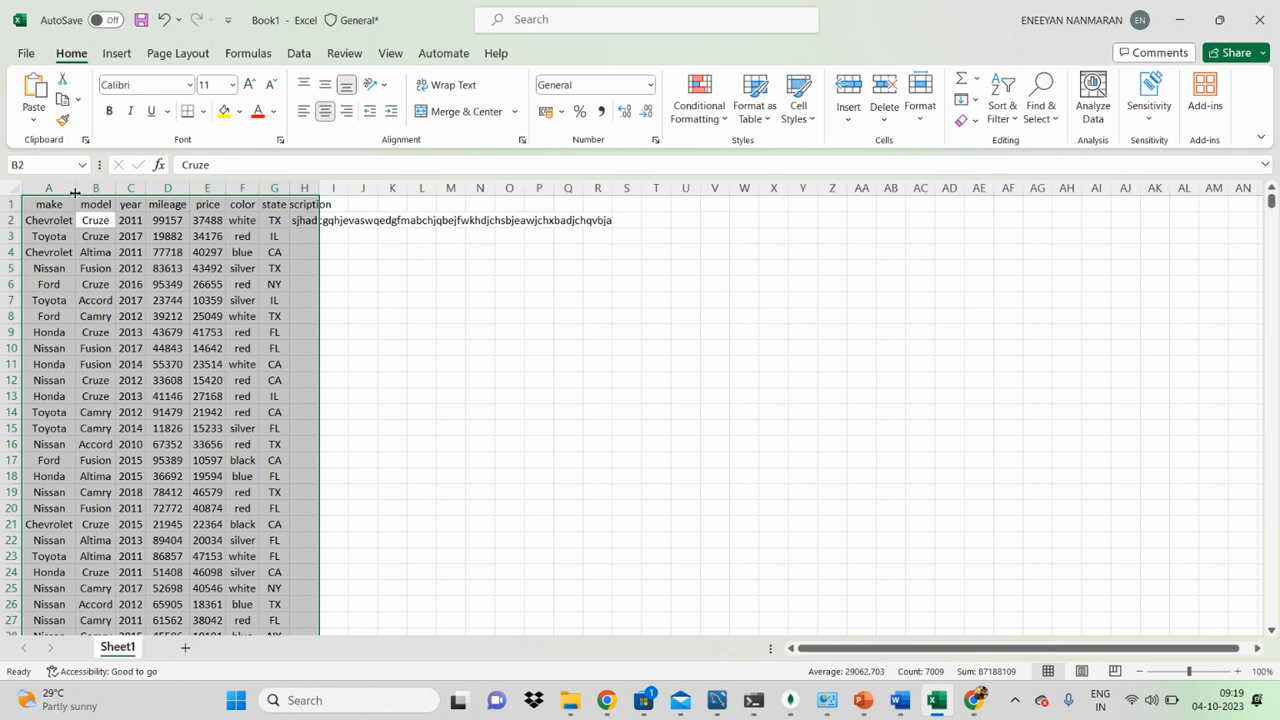
{"action": "left_click", "coordinate": [12, 187]}
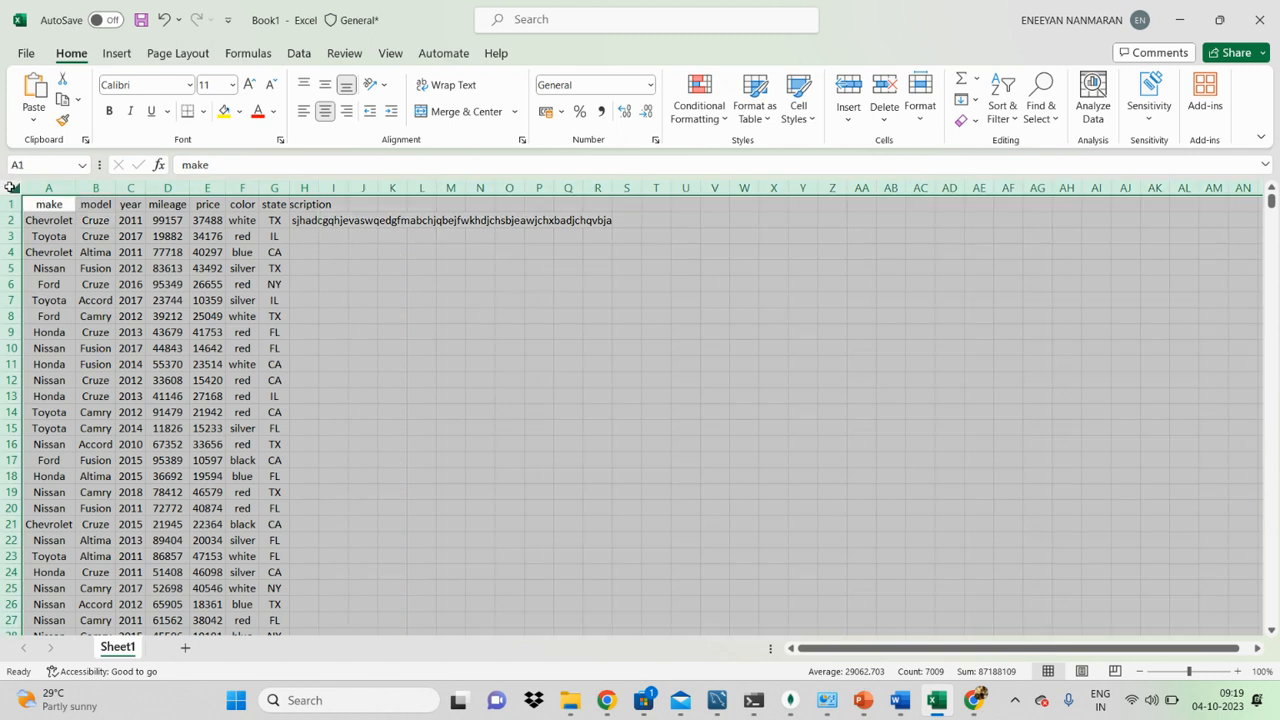
Step: Autofit all columns of the sheet to their contents, including the long description column, and clear the whole-sheet selection
{"action": "double_click", "coordinate": [76, 187]}
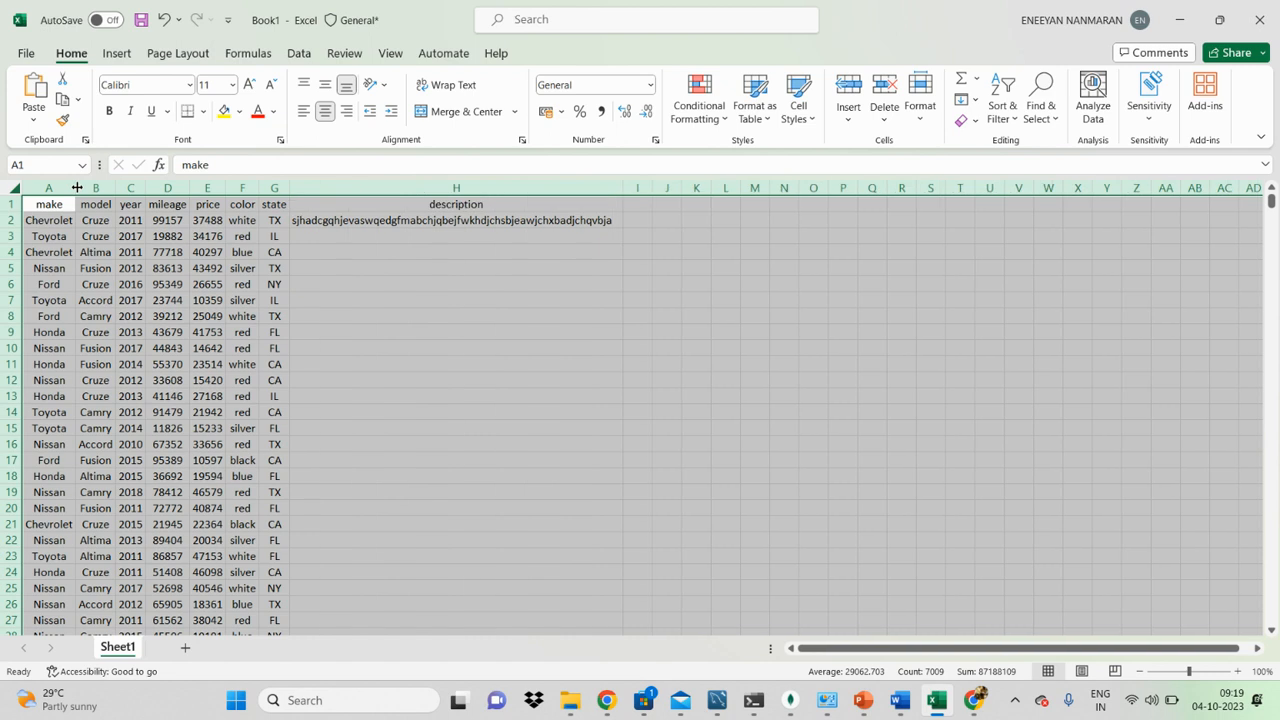
{"action": "left_click", "coordinate": [427, 222]}
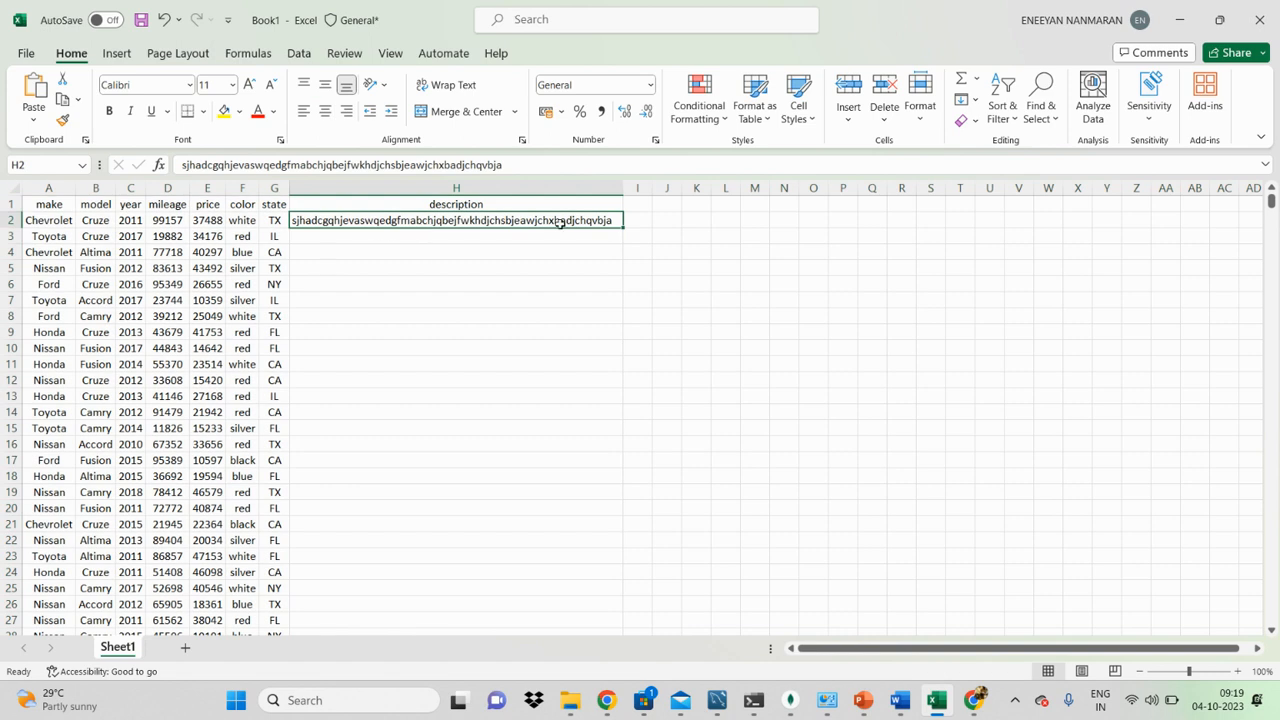
{"action": "left_click", "coordinate": [500, 299]}
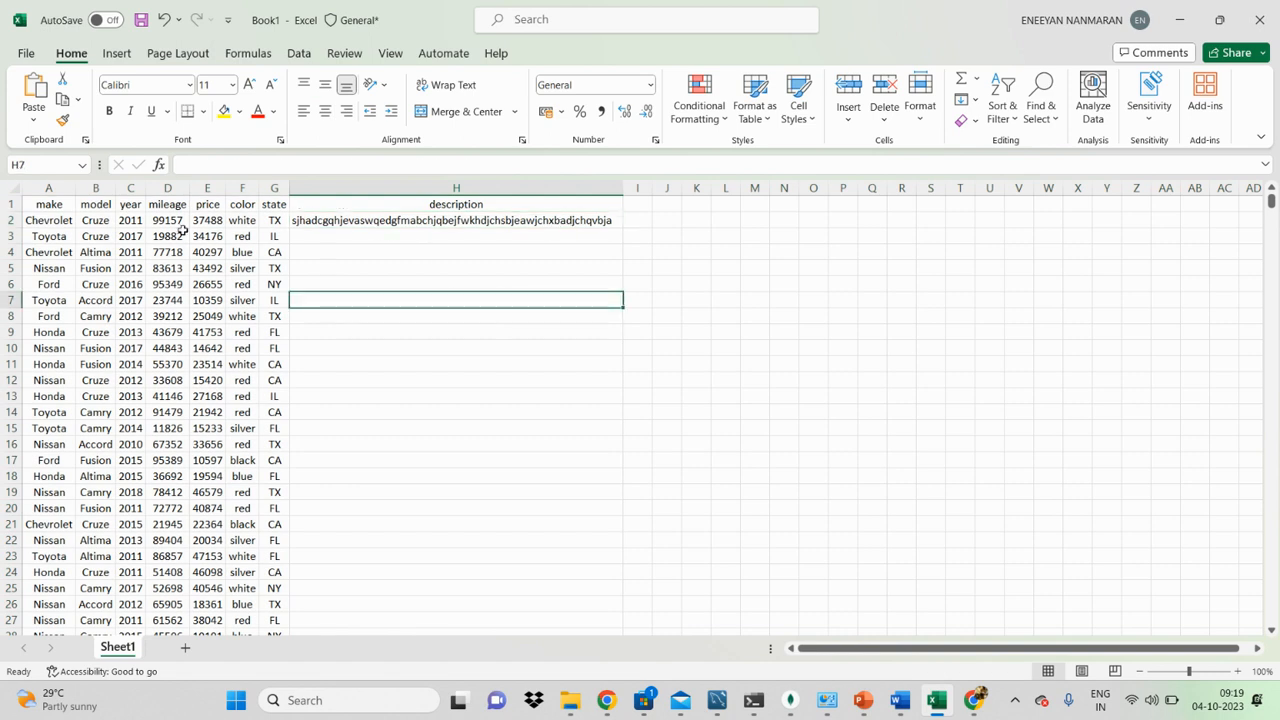
{"action": "left_click", "coordinate": [12, 188]}
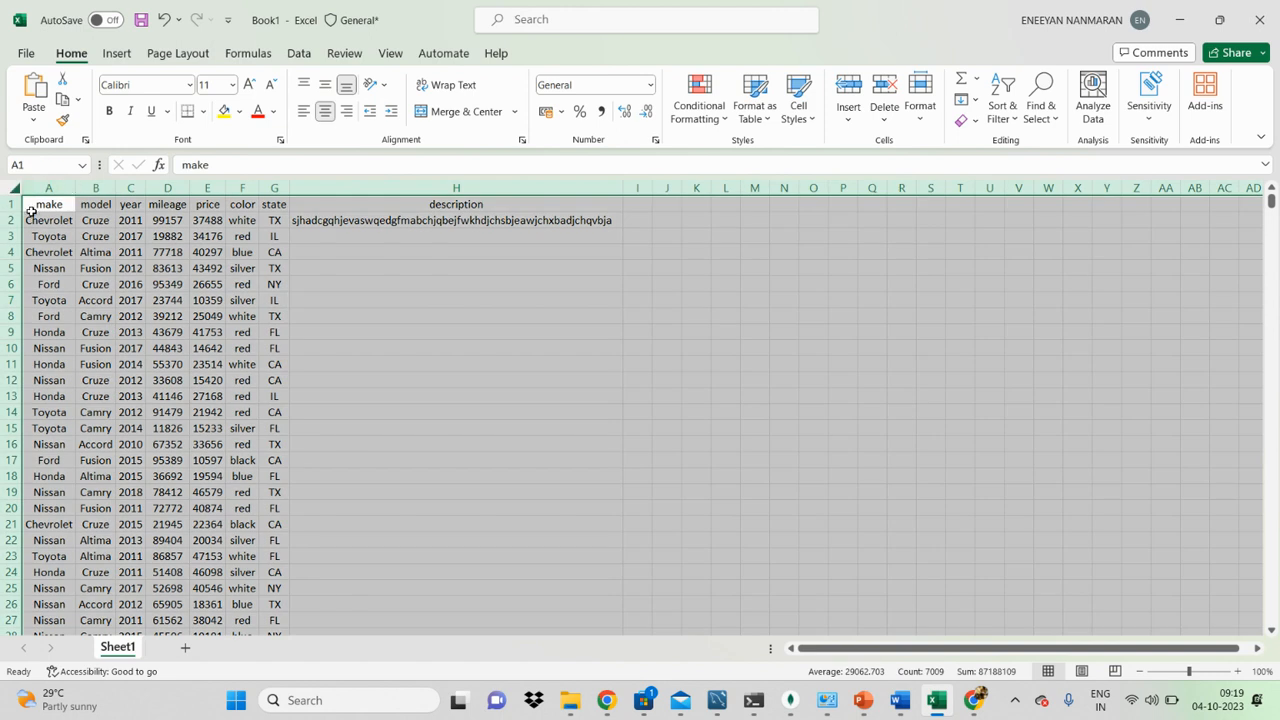
{"action": "left_click", "coordinate": [414, 394]}
{"action": "left_click", "coordinate": [470, 249]}
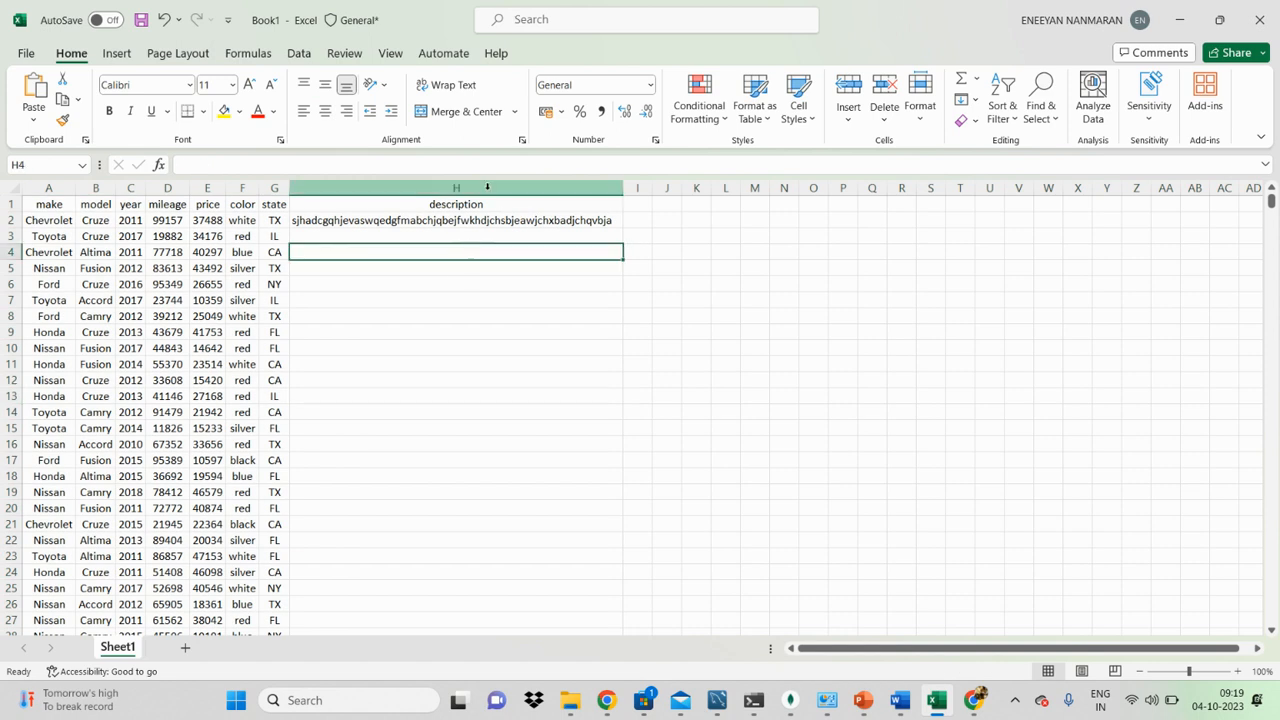
Step: Delete the contents of the description column H
{"action": "left_click", "coordinate": [487, 187]}
{"action": "key", "text": "Delete"}
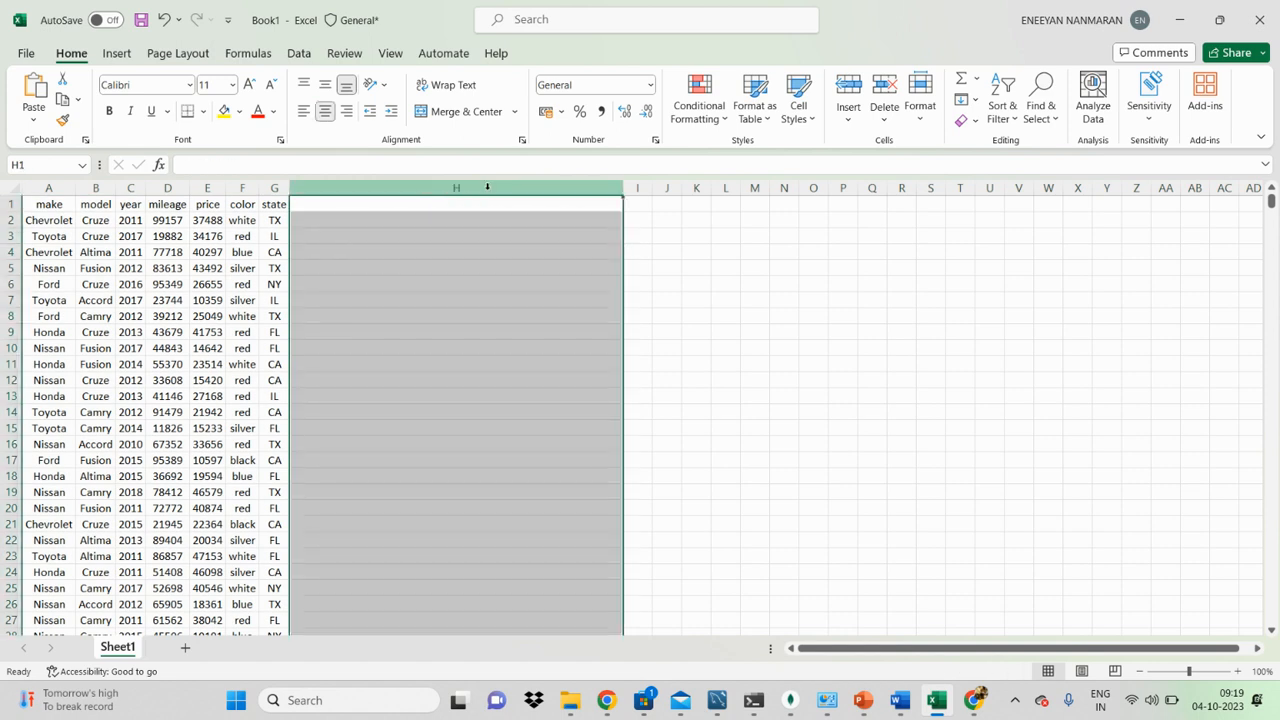
{"action": "left_click", "coordinate": [562, 396]}
{"action": "left_click", "coordinate": [299, 326]}
{"action": "left_click", "coordinate": [255, 315]}
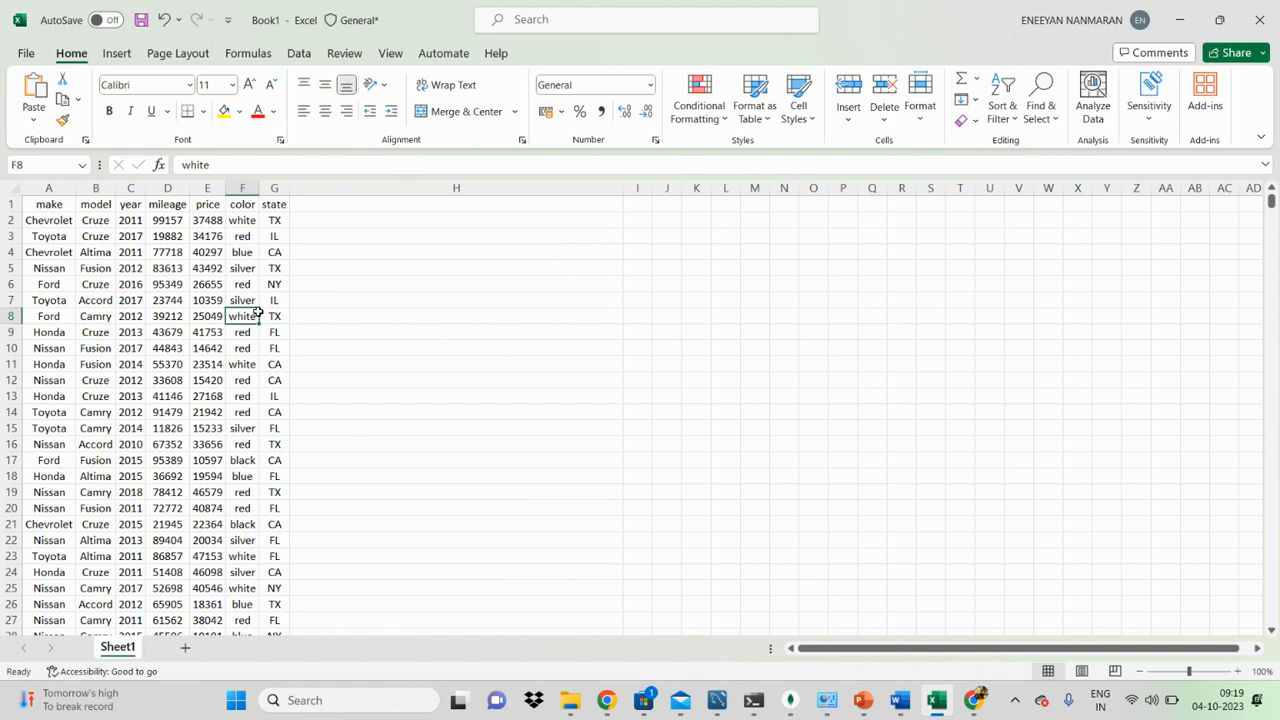
{"action": "left_click", "coordinate": [291, 239]}
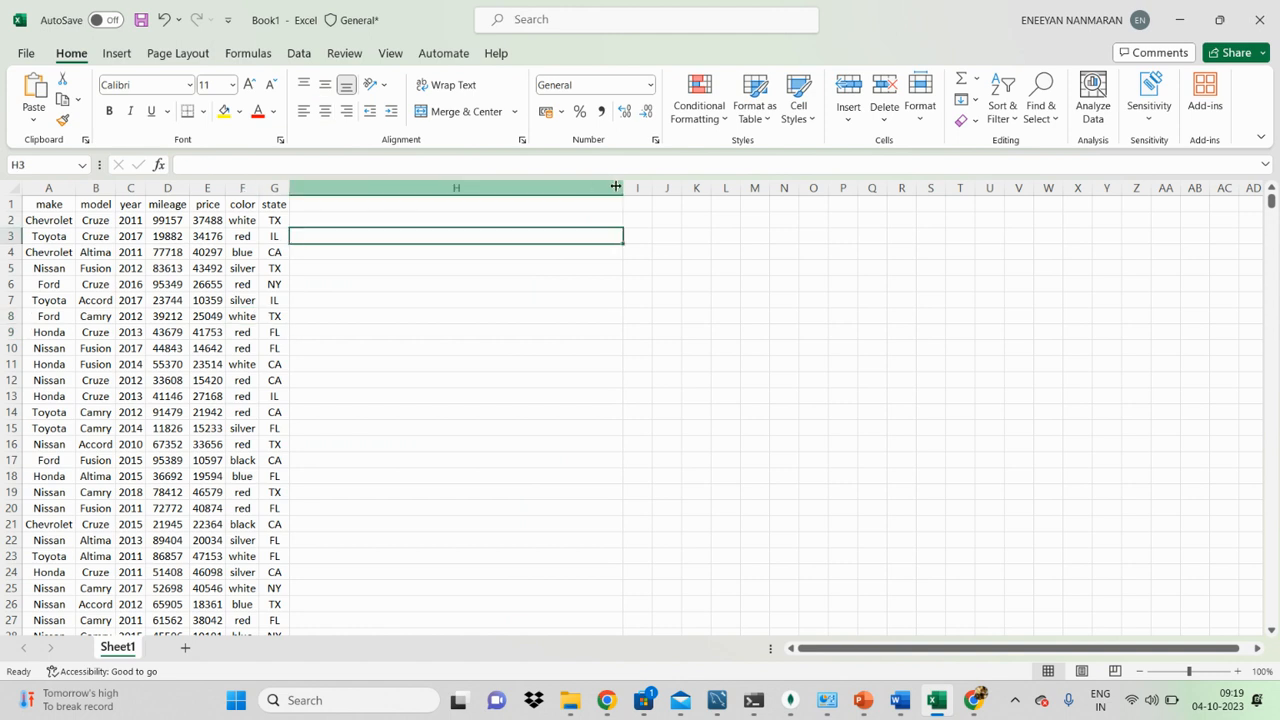
Step: Select the entire sheet and resize all columns to one equal, moderate width that fits the whole car table on screen
{"action": "left_click", "coordinate": [13, 189]}
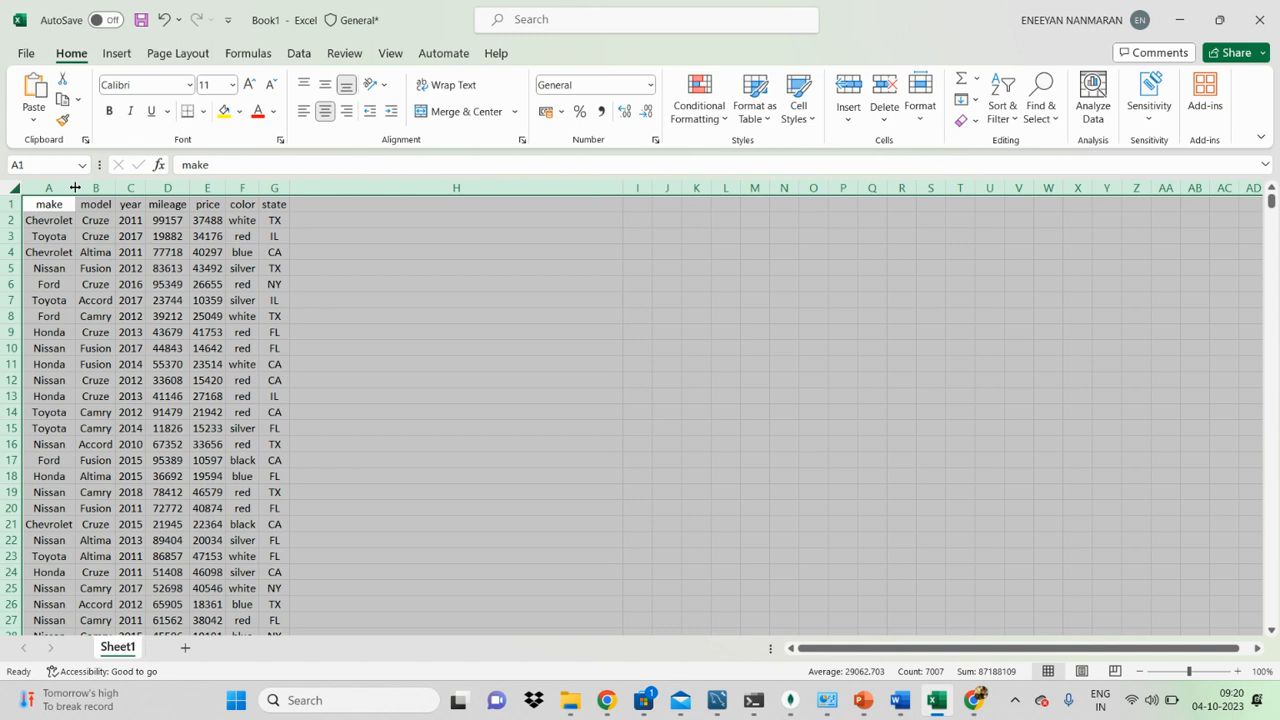
{"action": "left_click", "coordinate": [273, 284]}
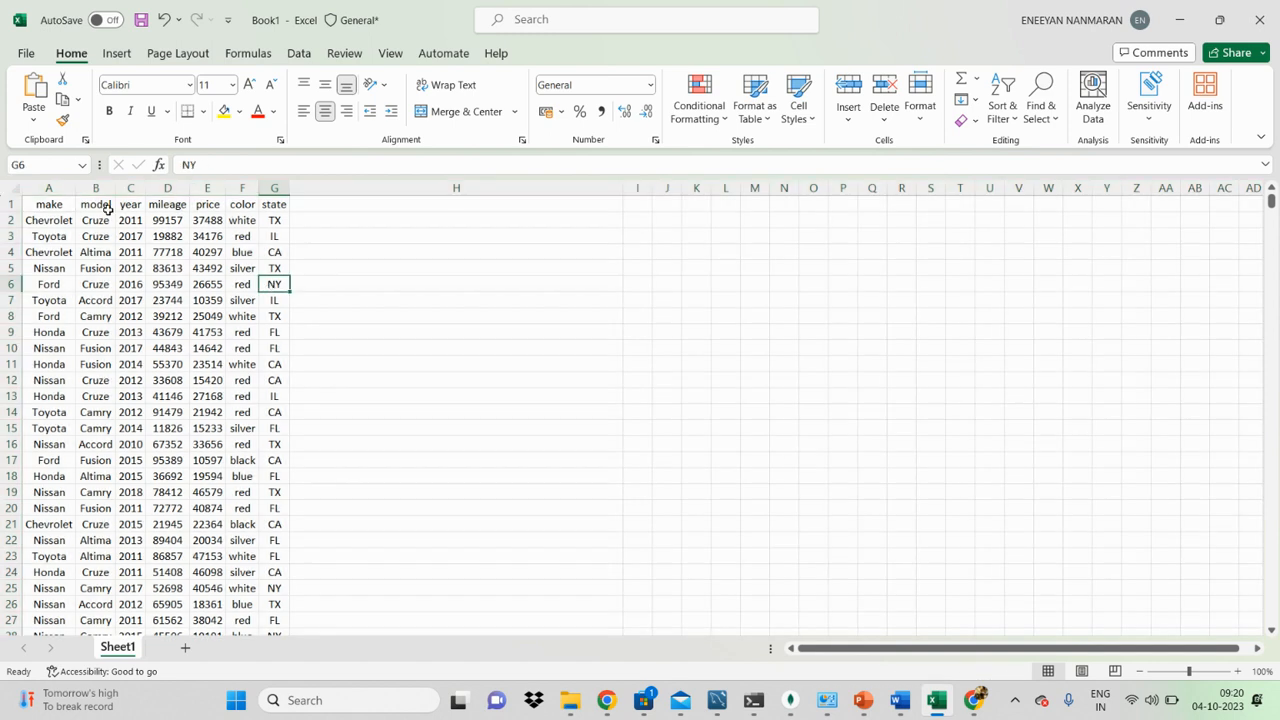
{"action": "left_click", "coordinate": [14, 189]}
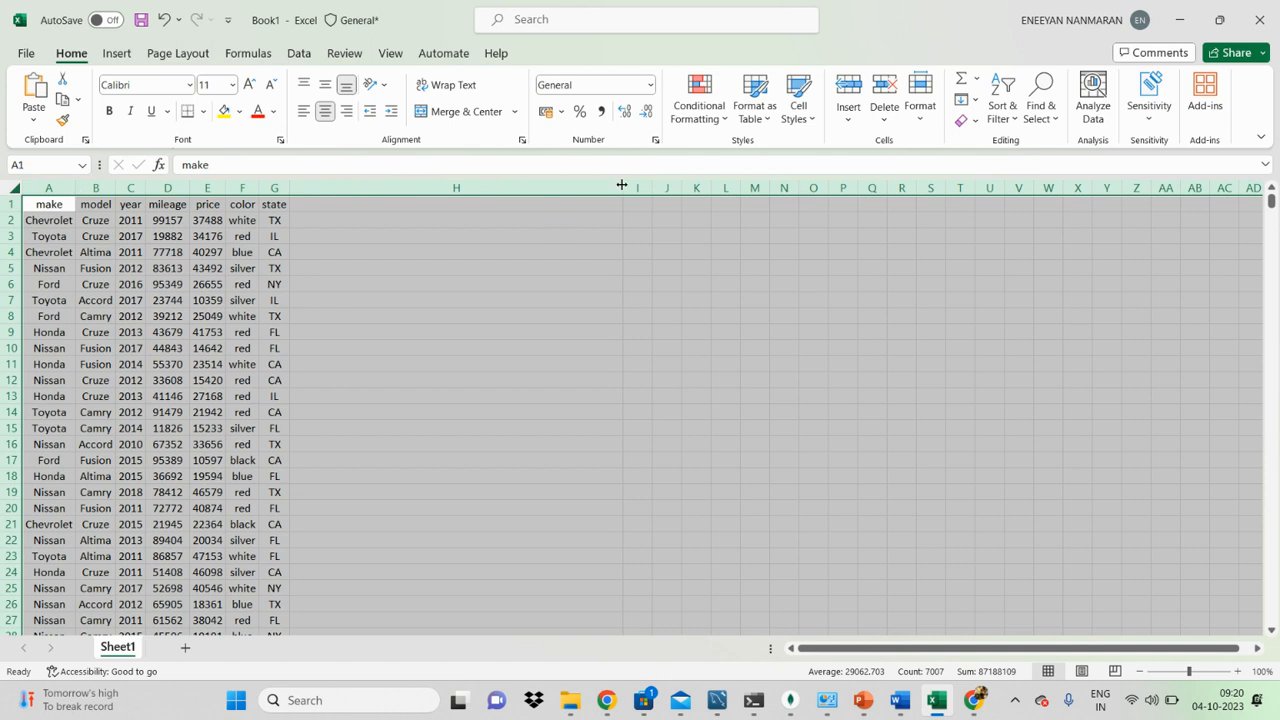
{"action": "left_click_drag", "start_coordinate": [622, 192], "coordinate": [481, 196]}
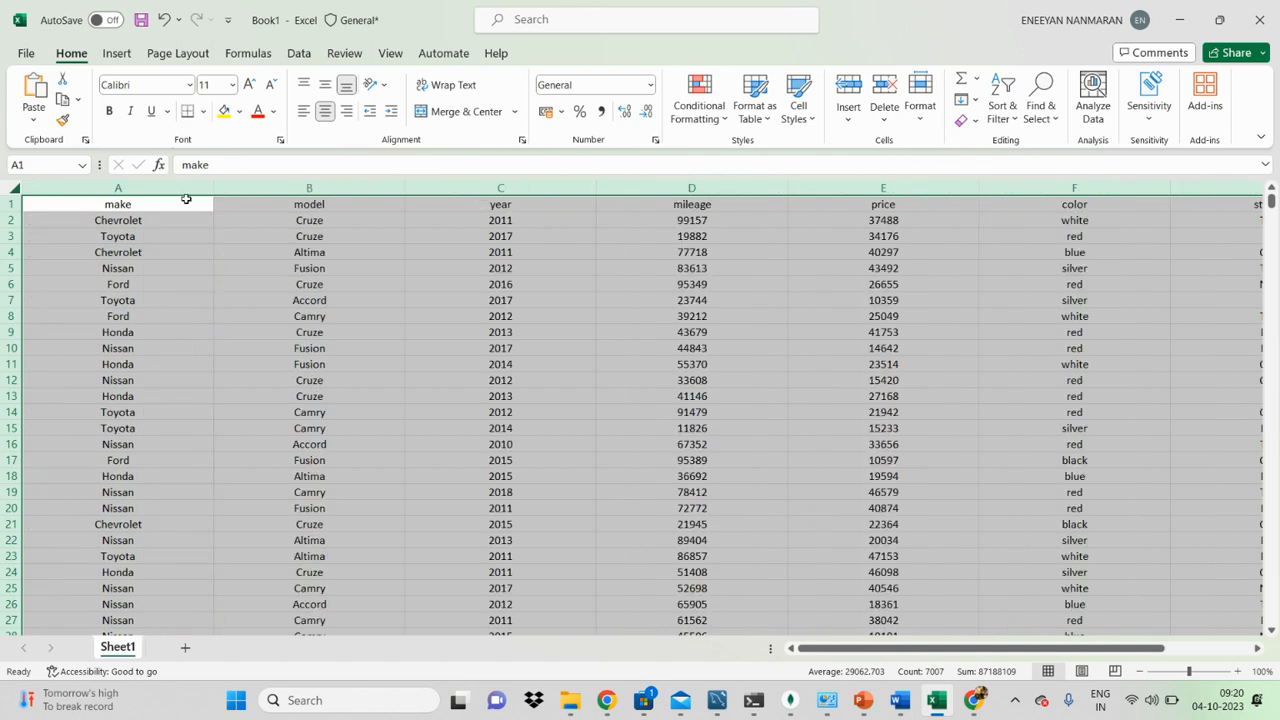
{"action": "left_click_drag", "start_coordinate": [213, 187], "coordinate": [99, 183]}
{"action": "left_click", "coordinate": [316, 410]}
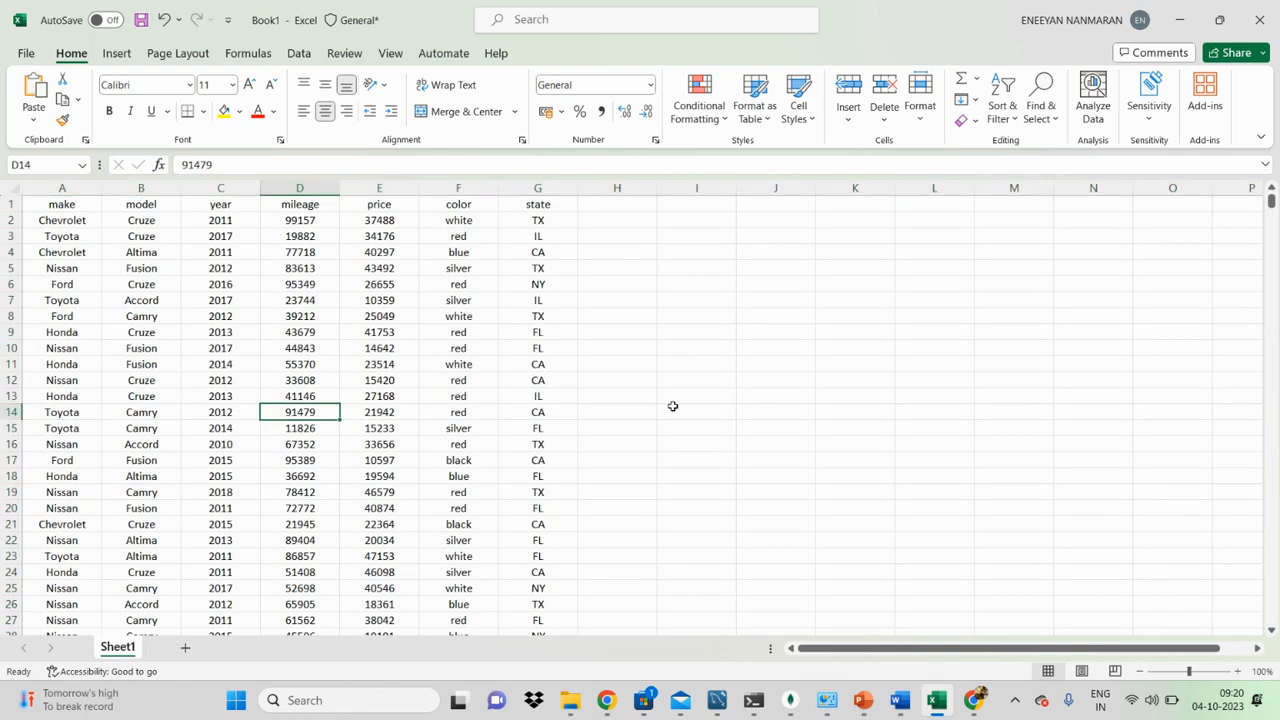
{"action": "left_click", "coordinate": [672, 408]}
{"action": "left_click", "coordinate": [296, 410]}
{"action": "scroll", "coordinate": [290, 406], "scroll_direction": "down", "scroll_amount": 6}
{"action": "scroll", "coordinate": [290, 406], "scroll_direction": "up", "scroll_amount": 6}
{"action": "left_click", "coordinate": [456, 441]}
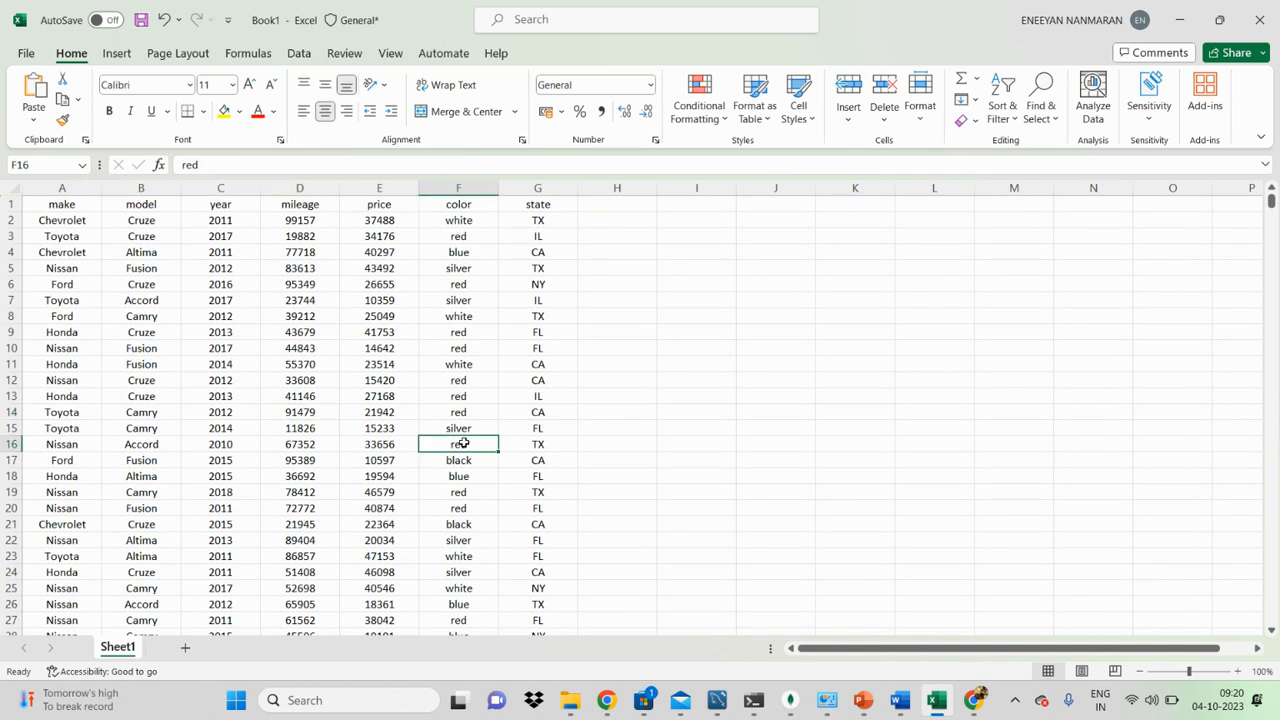
Step: Rename the sheet Sheet1 as Car_prices
{"action": "double_click", "coordinate": [118, 648]}
{"action": "type", "text": "C"}
{"action": "key", "text": "Caps_Lock"}
{"action": "type", "text": "ar"}
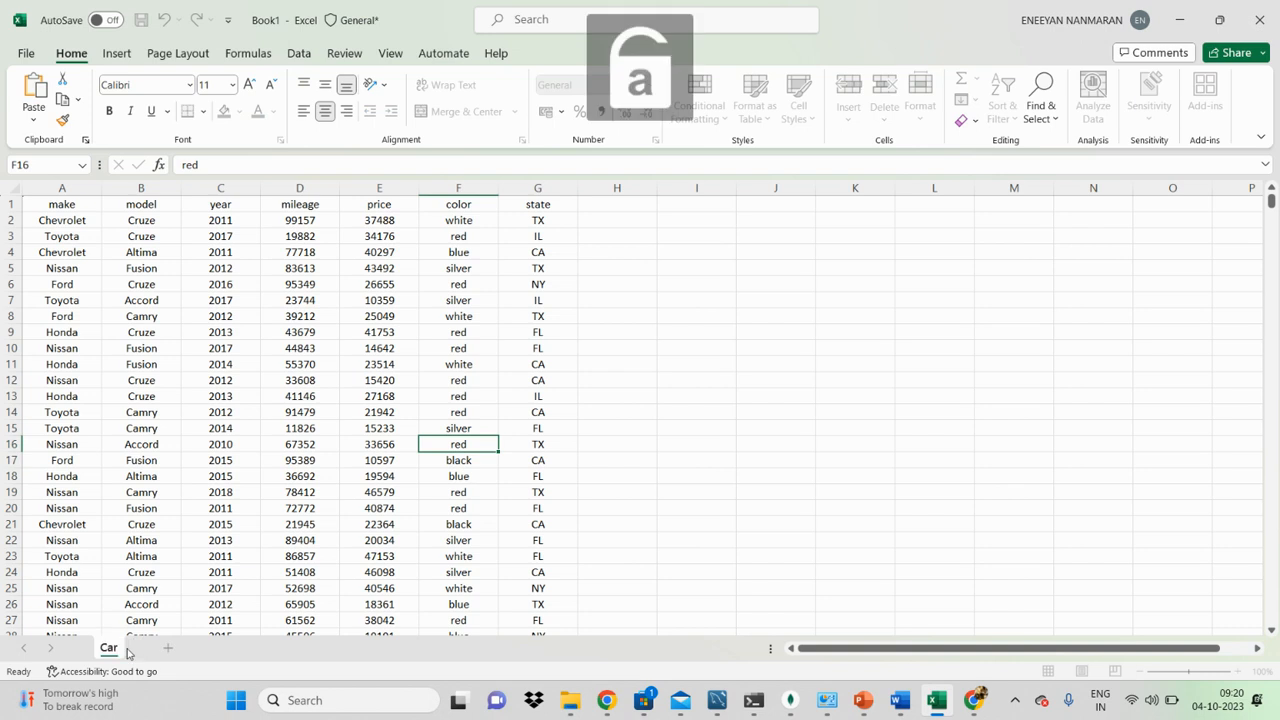
{"action": "type", "text": "_prices"}
{"action": "key", "text": "Return"}
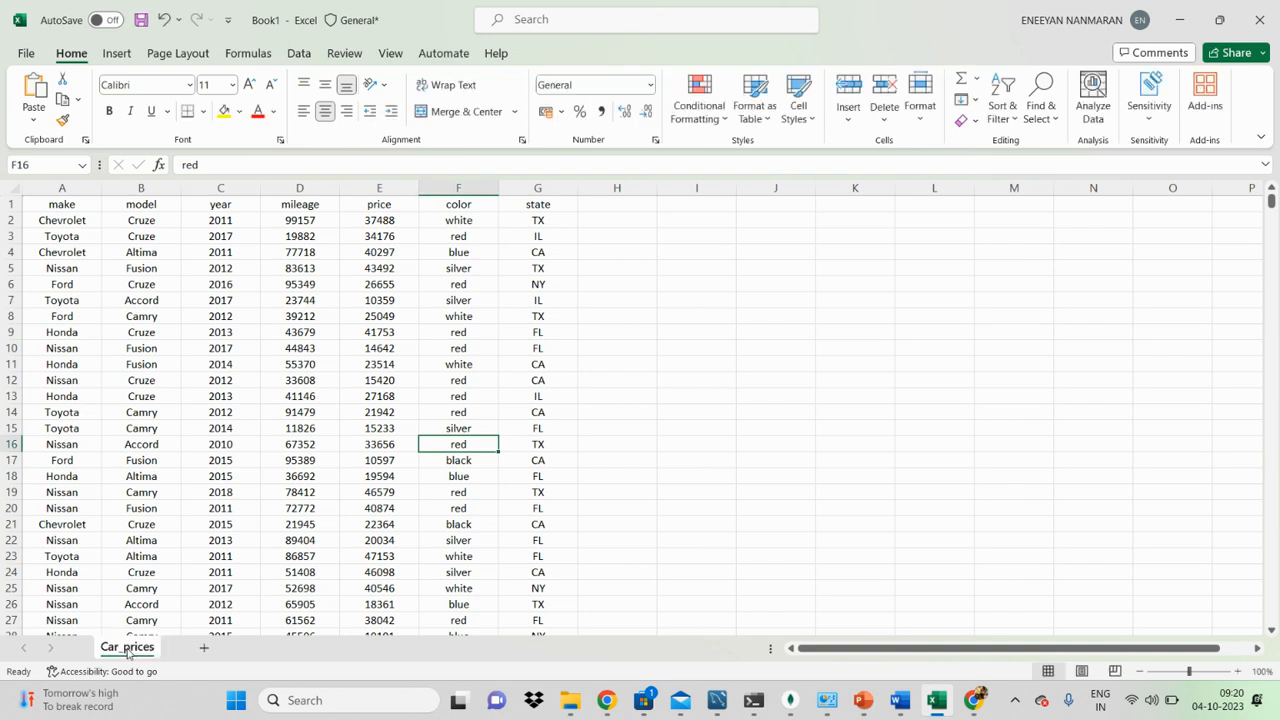
Step: Jump from header cell A1 around the edges of the car data, down to the last row and back to A1
{"action": "left_click", "coordinate": [312, 492]}
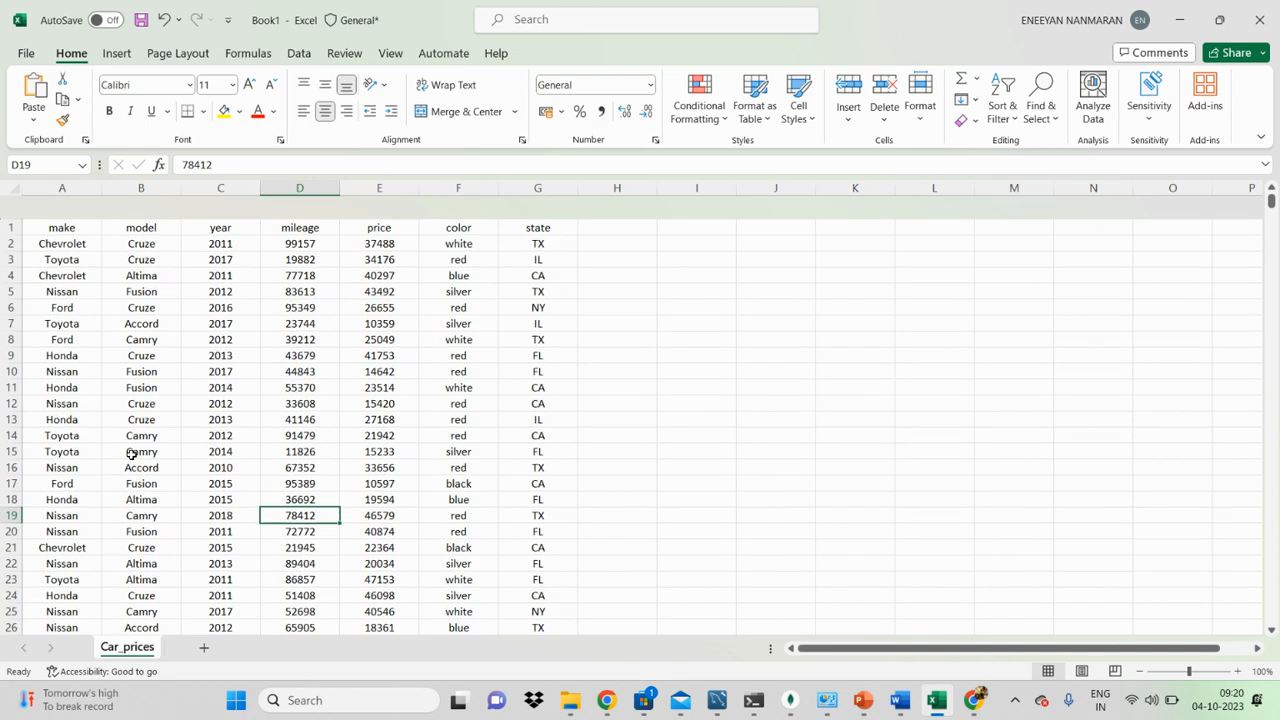
{"action": "left_click", "coordinate": [93, 317]}
{"action": "left_click", "coordinate": [68, 204]}
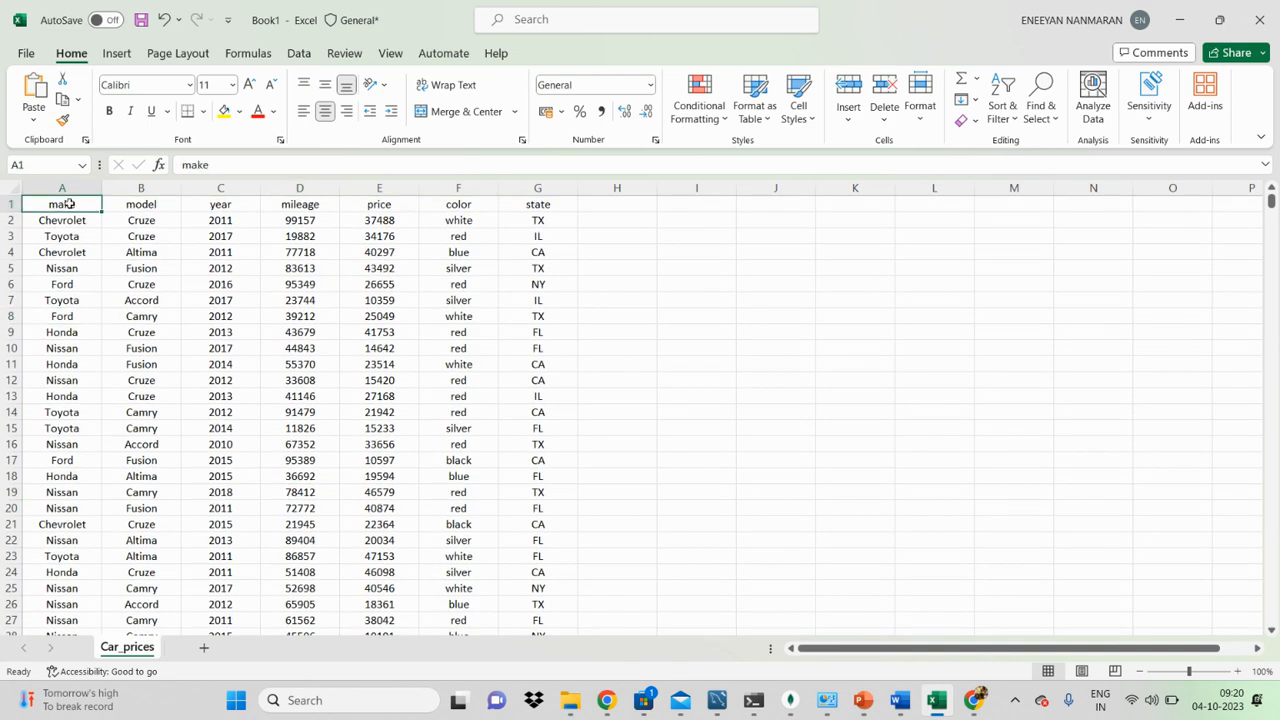
{"action": "key", "text": "ctrl+Right"}
{"action": "key", "text": "ctrl+Down"}
{"action": "key", "text": "ctrl+Left"}
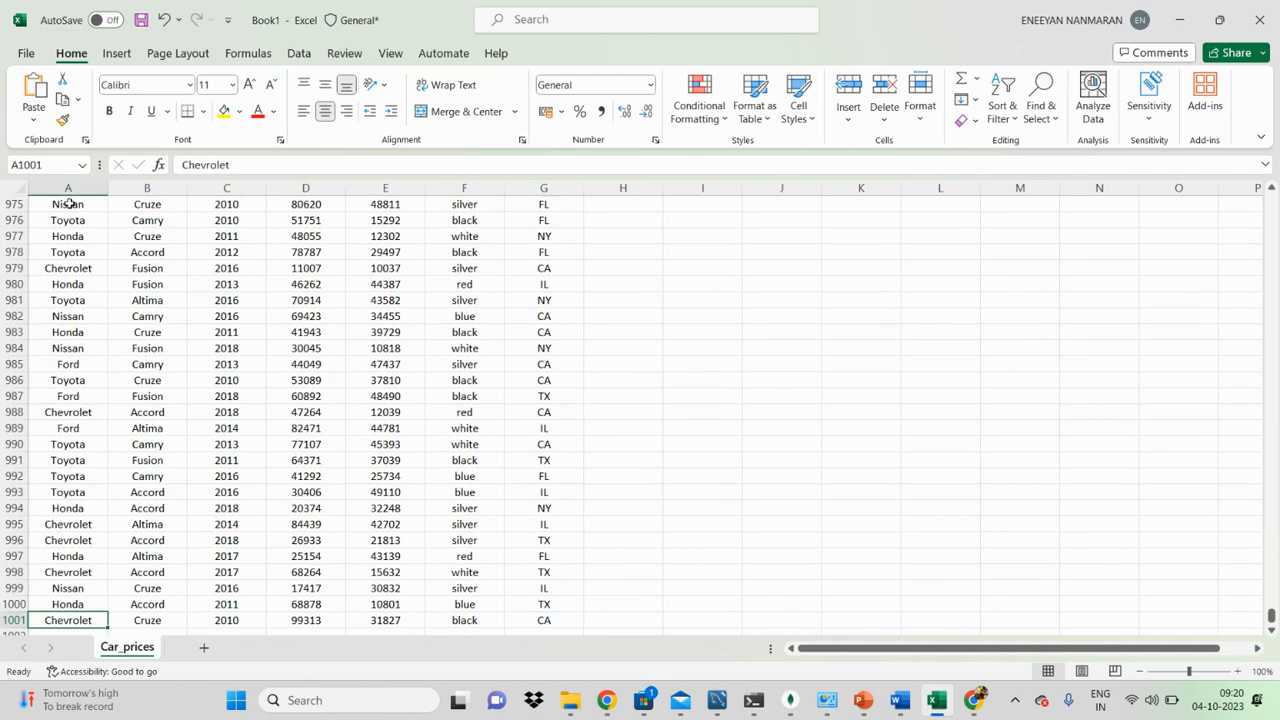
{"action": "key", "text": "ctrl+Up"}
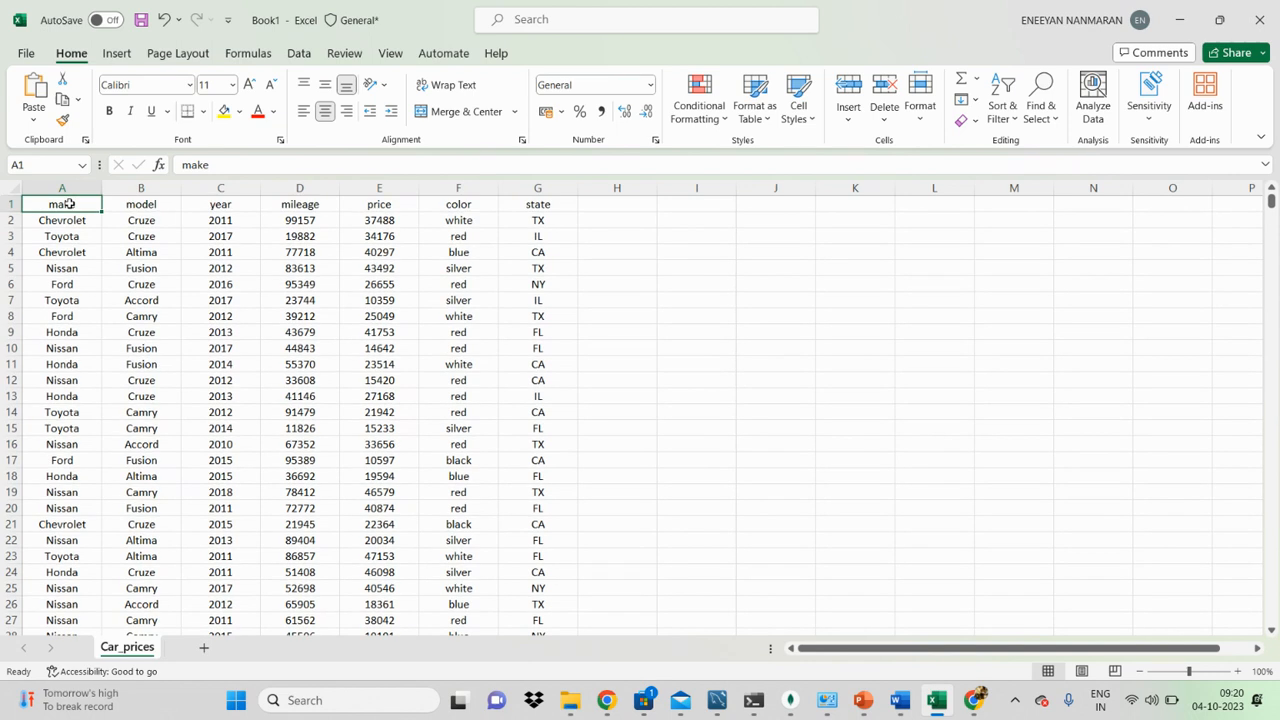
Step: Practise extending and shrinking the selection from A1 across the header row and down the data, ending with A1:A2 selected
{"action": "key", "text": "ctrl+shift+Right"}
{"action": "key", "text": "ctrl+shift+Right"}
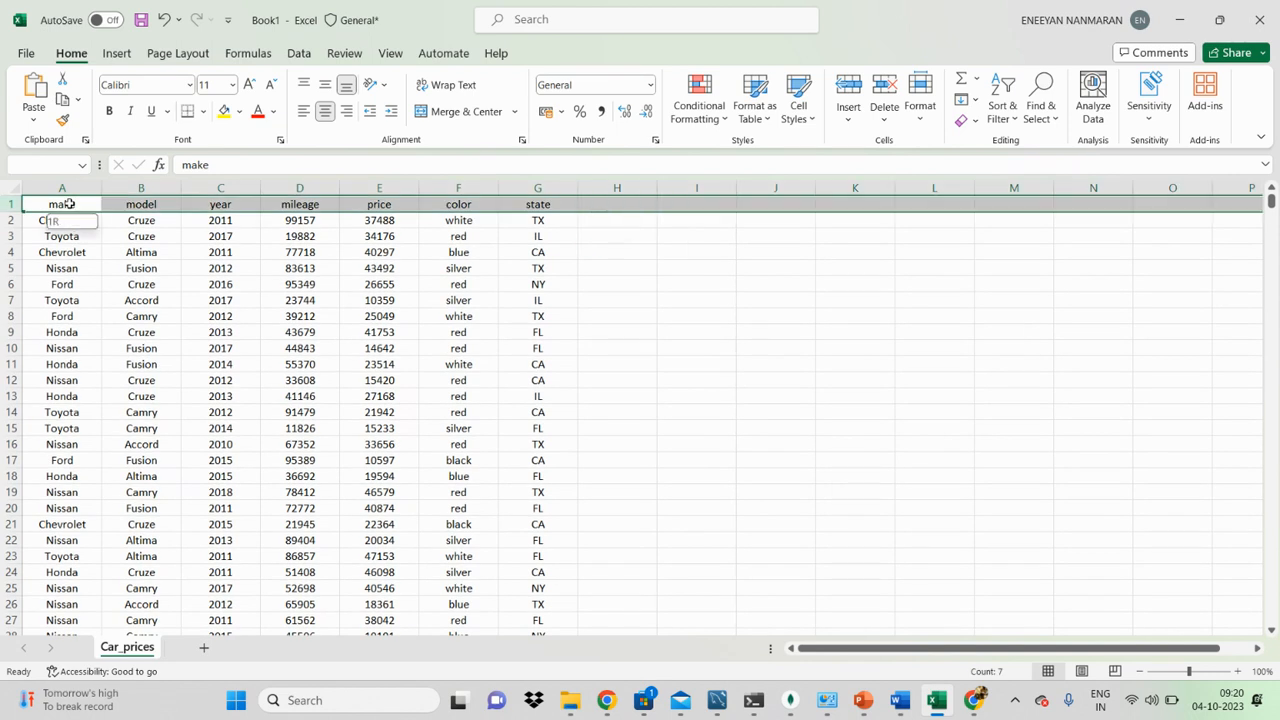
{"action": "key", "text": "ctrl+shift+Left"}
{"action": "key", "text": "ctrl+shift+Down"}
{"action": "key", "text": "ctrl+shift+Left"}
{"action": "key", "text": "ctrl+shift+Up"}
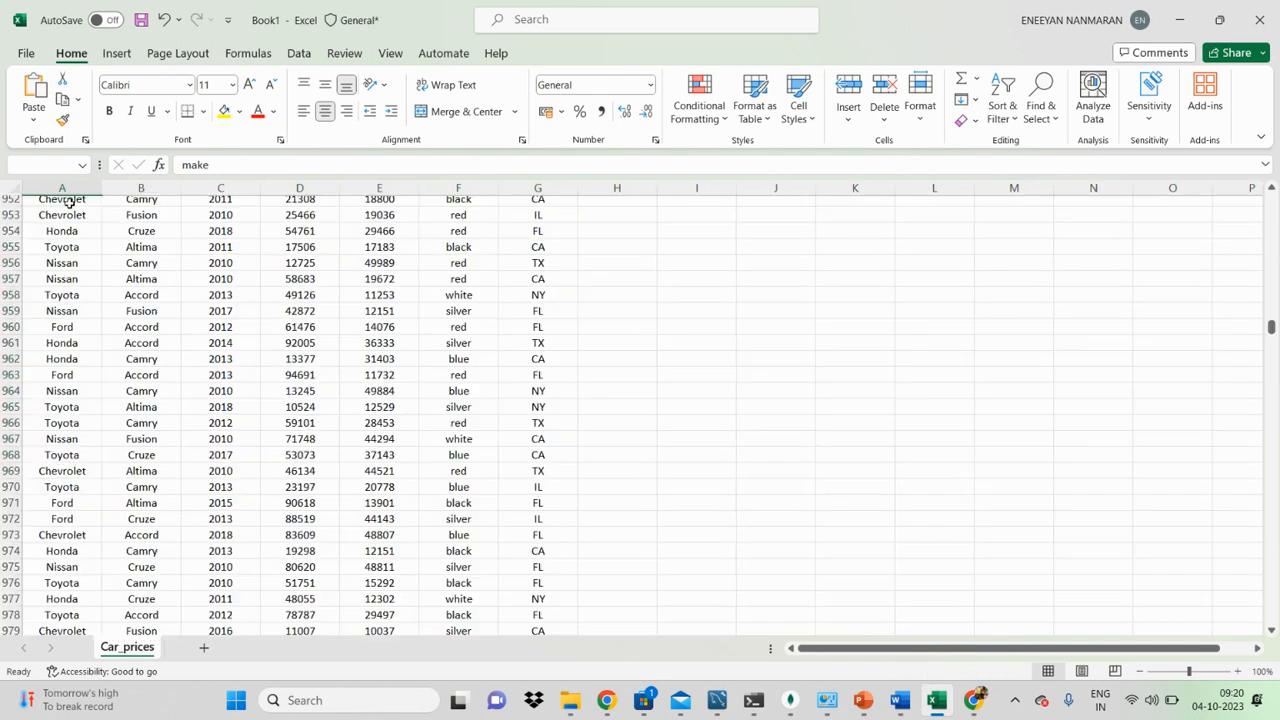
{"action": "key", "text": "ctrl+shift+Right"}
{"action": "key", "text": "ctrl+shift+Left"}
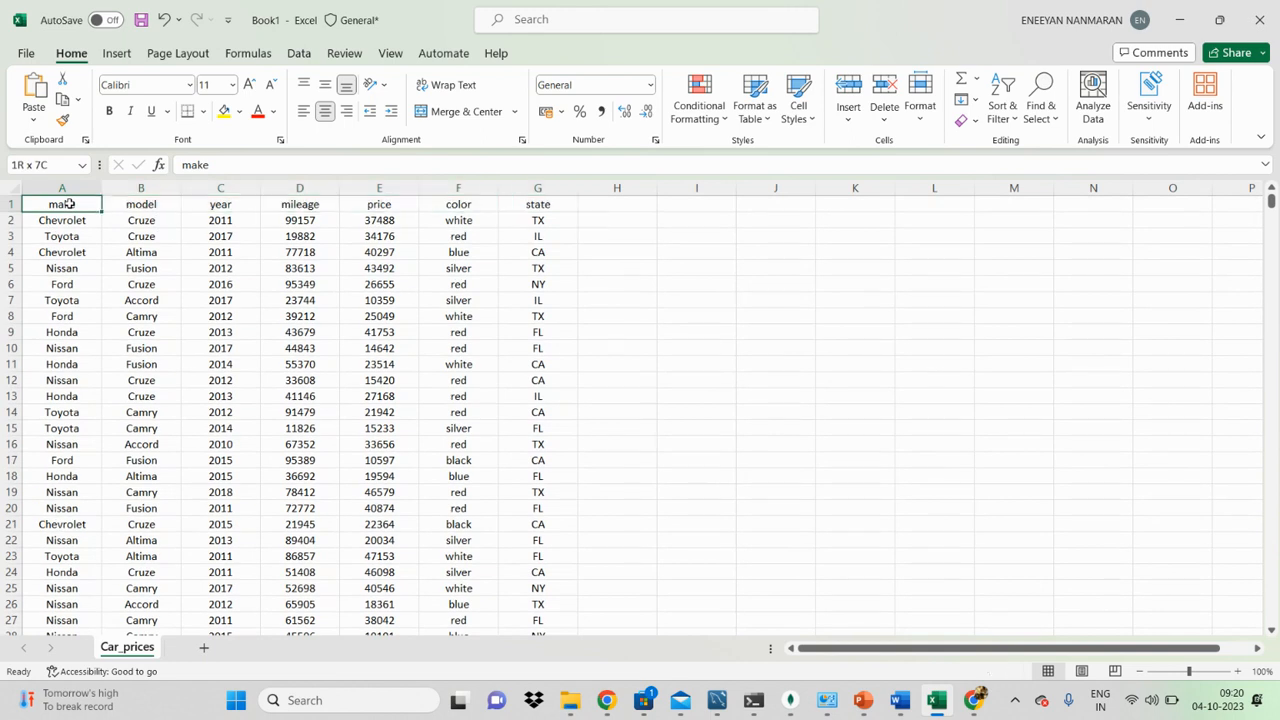
{"action": "key", "text": "Down"}
{"action": "key", "text": "shift+Up"}
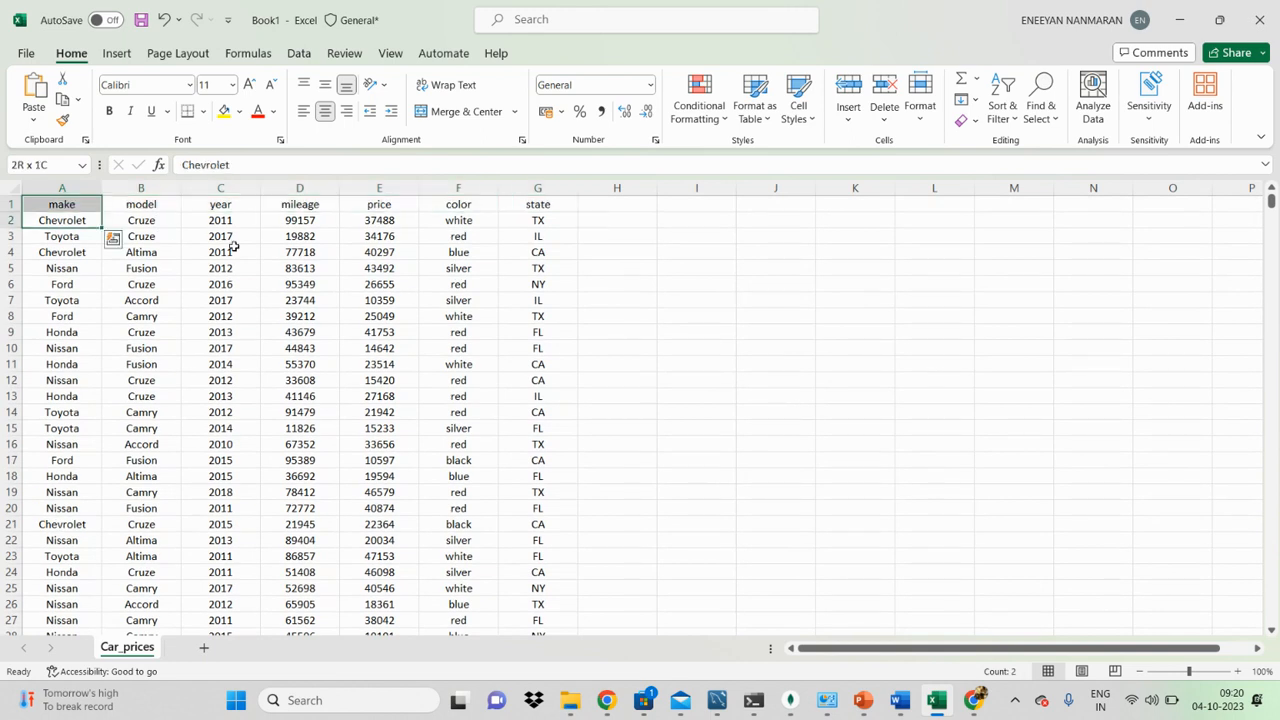
{"action": "left_click", "coordinate": [234, 249]}
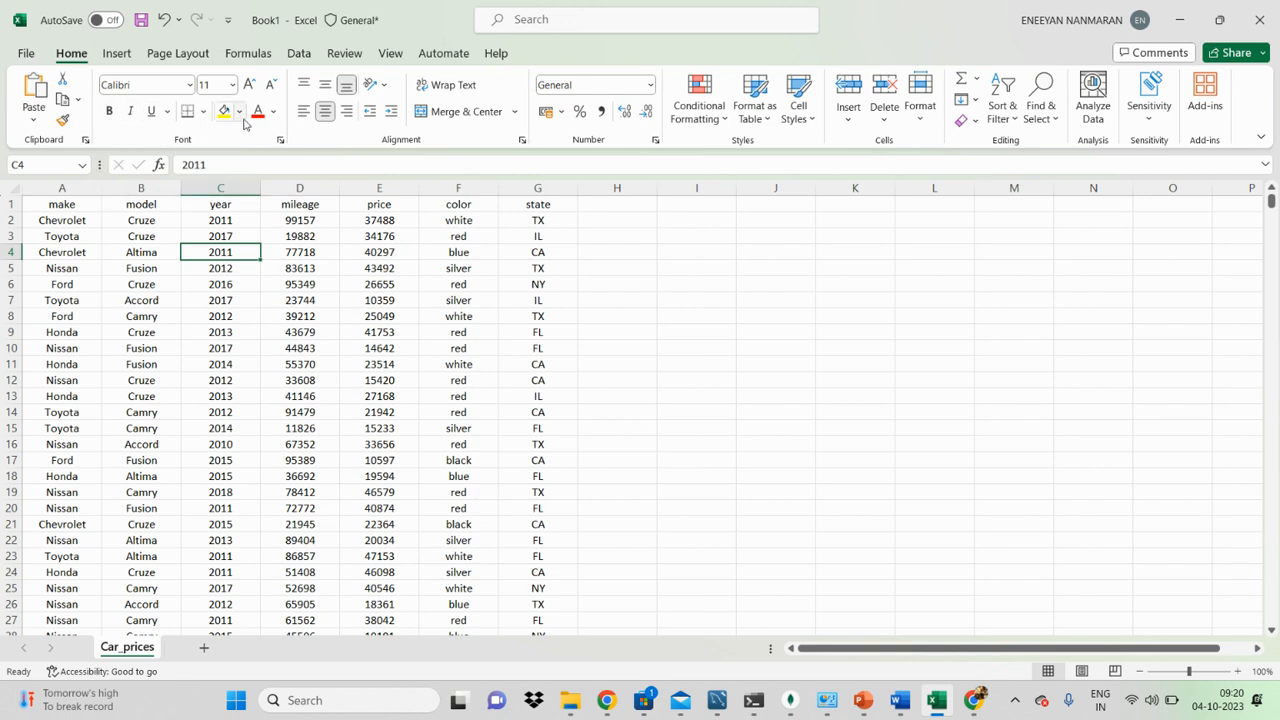
{"action": "left_click", "coordinate": [478, 259]}
{"action": "left_click", "coordinate": [320, 259]}
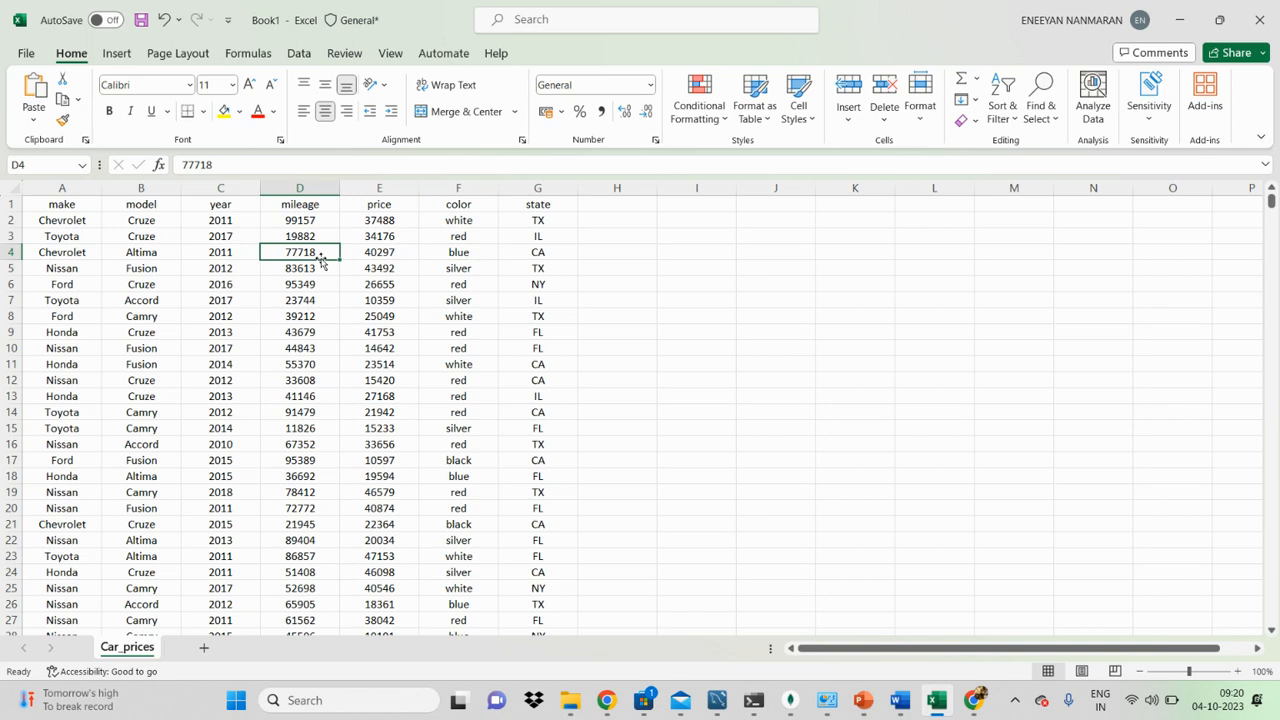
Step: Select the whole car data range, add filters to its header row, and clear the selection
{"action": "left_click", "coordinate": [97, 231]}
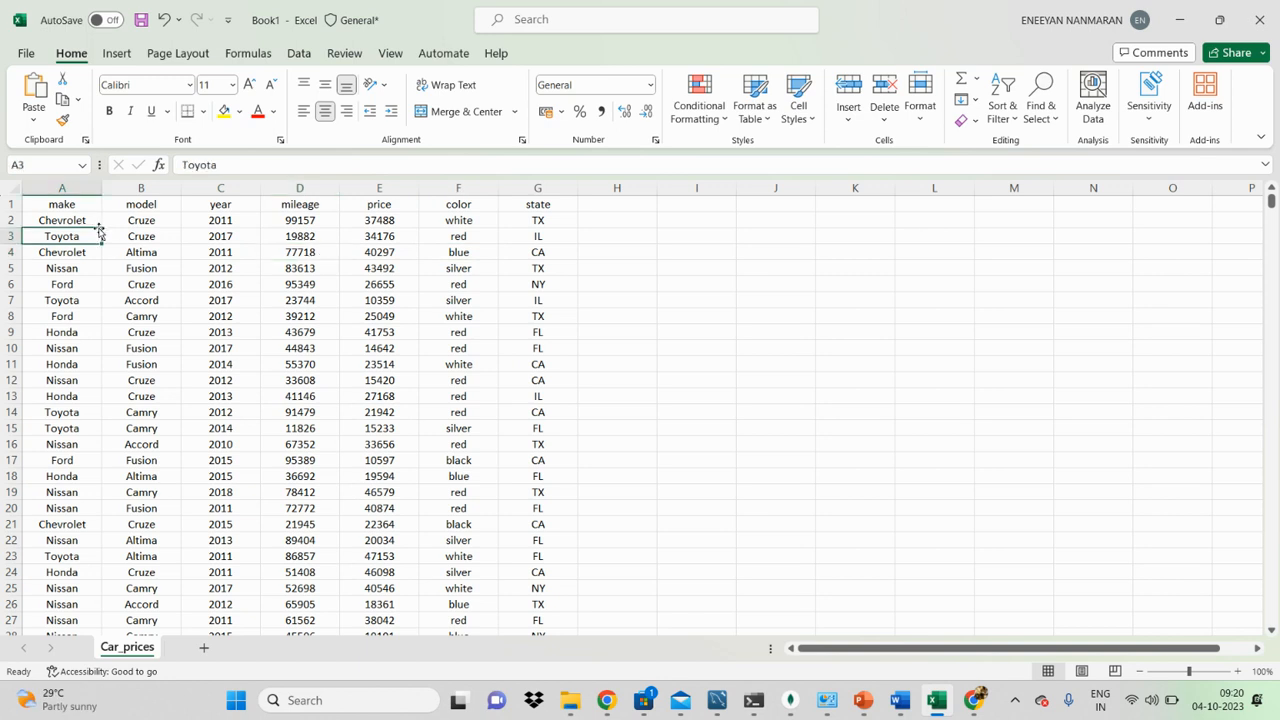
{"action": "key", "text": "ctrl+a"}
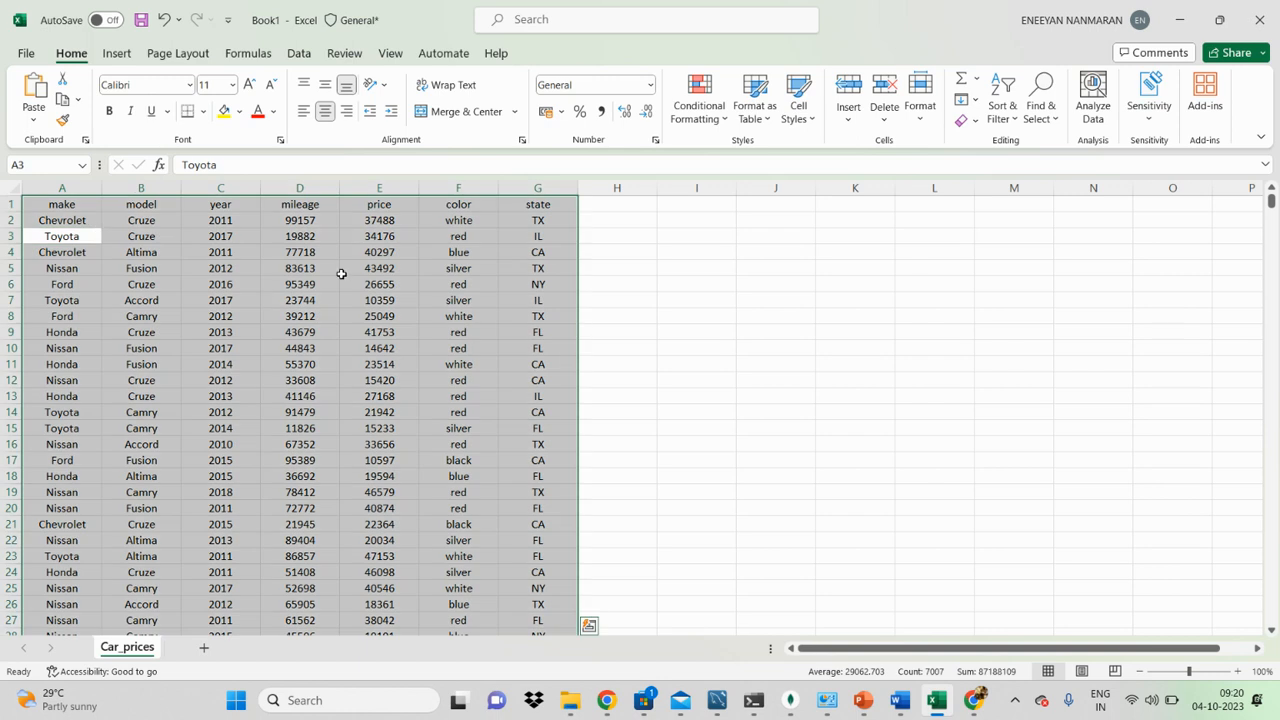
{"action": "left_click", "coordinate": [1004, 112]}
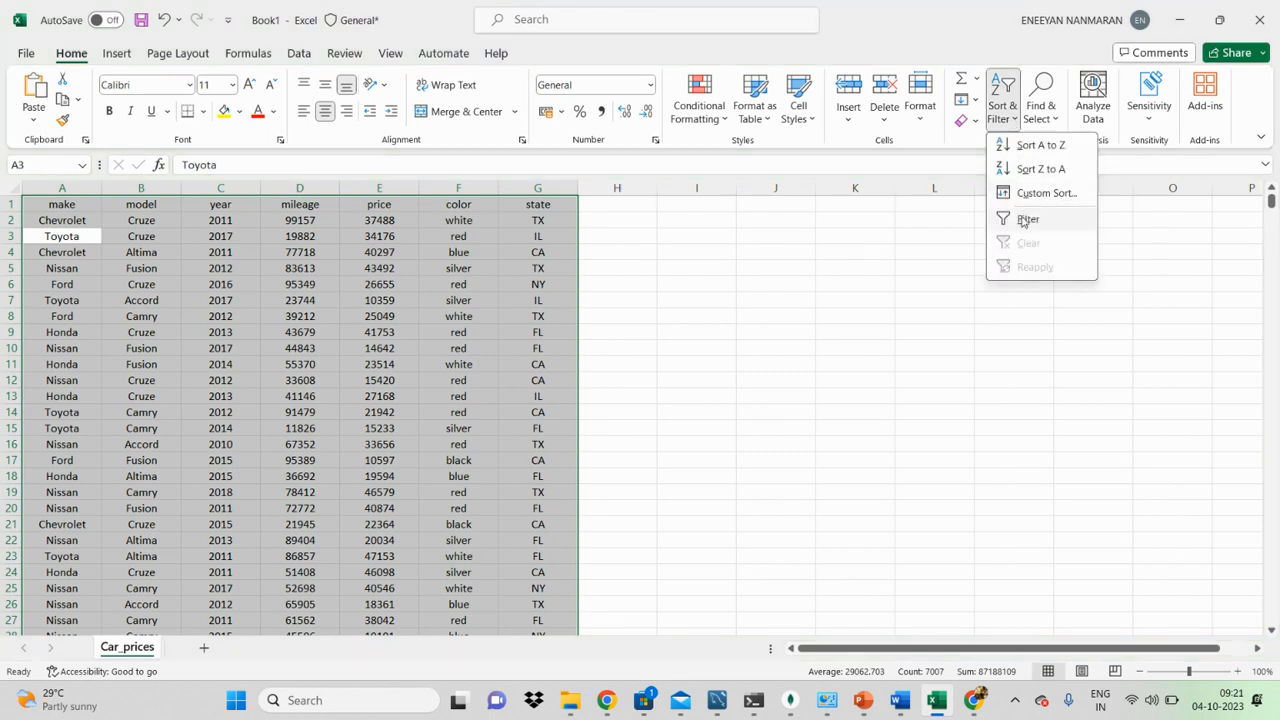
{"action": "left_click", "coordinate": [1027, 219]}
{"action": "left_click", "coordinate": [931, 267]}
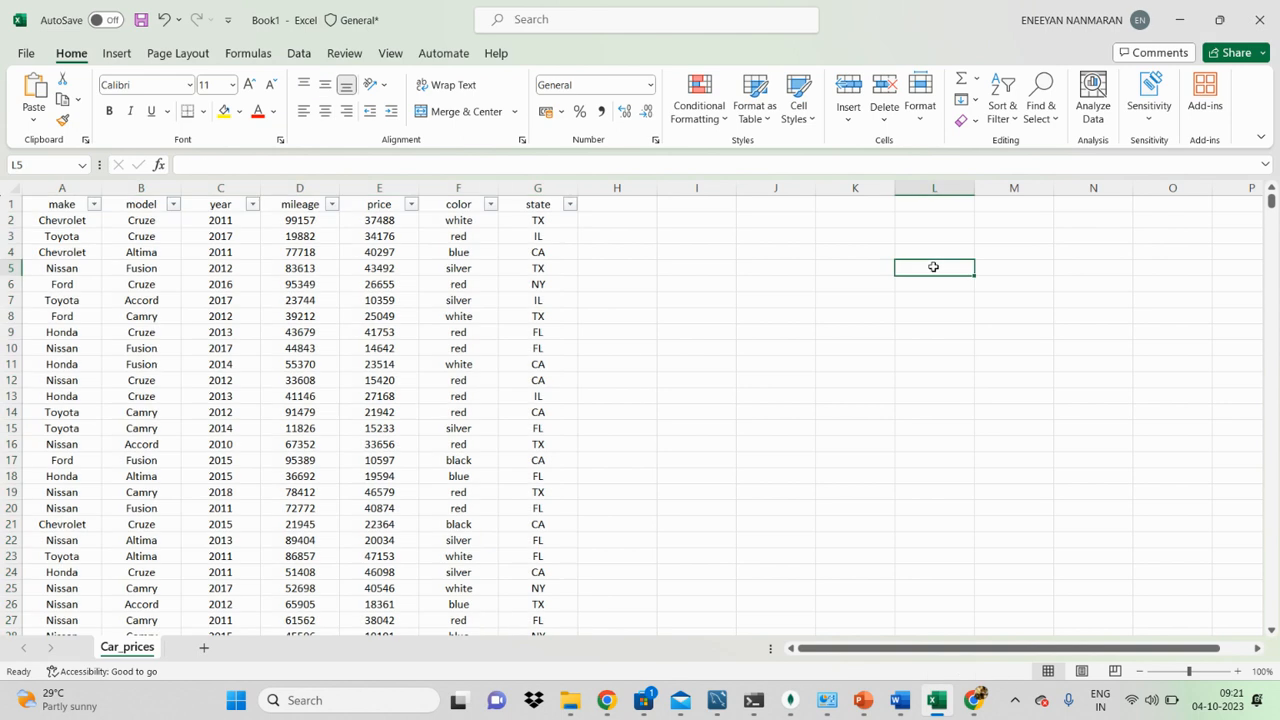
Step: Make the header cells A1:G1 bold and fill them with the standard blue colour
{"action": "left_click_drag", "start_coordinate": [46, 206], "coordinate": [575, 205]}
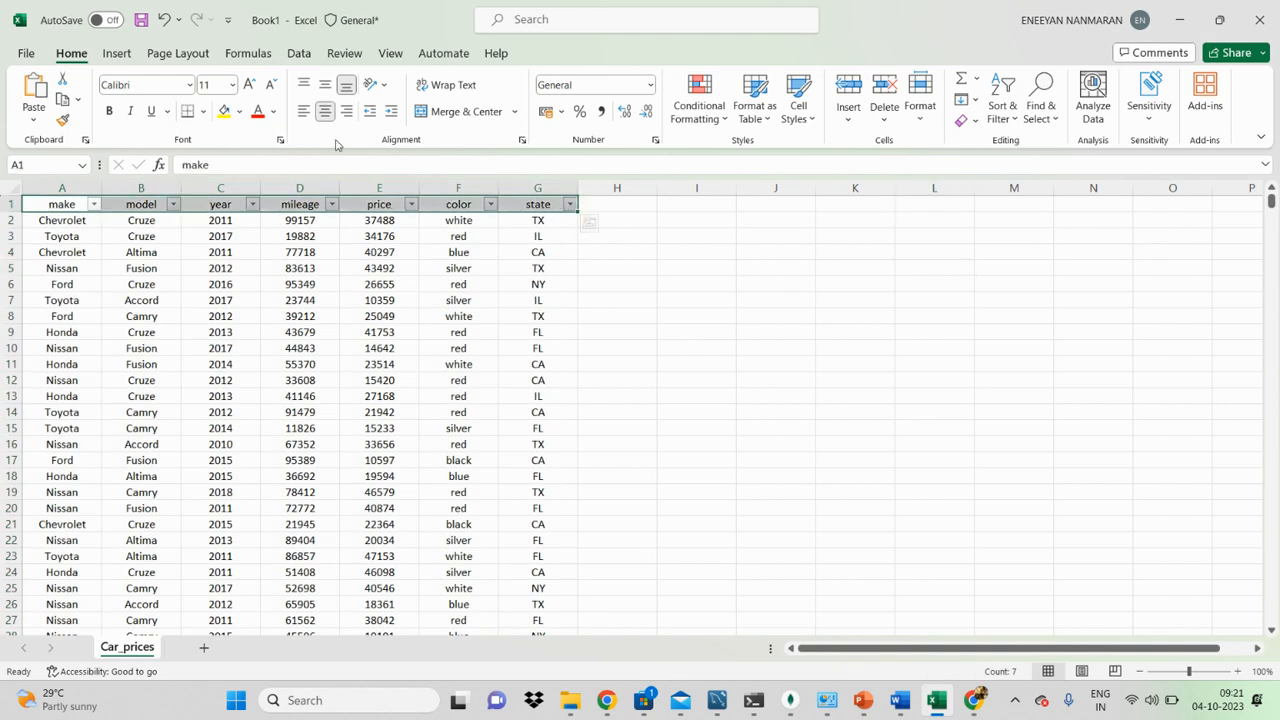
{"action": "left_click", "coordinate": [110, 112]}
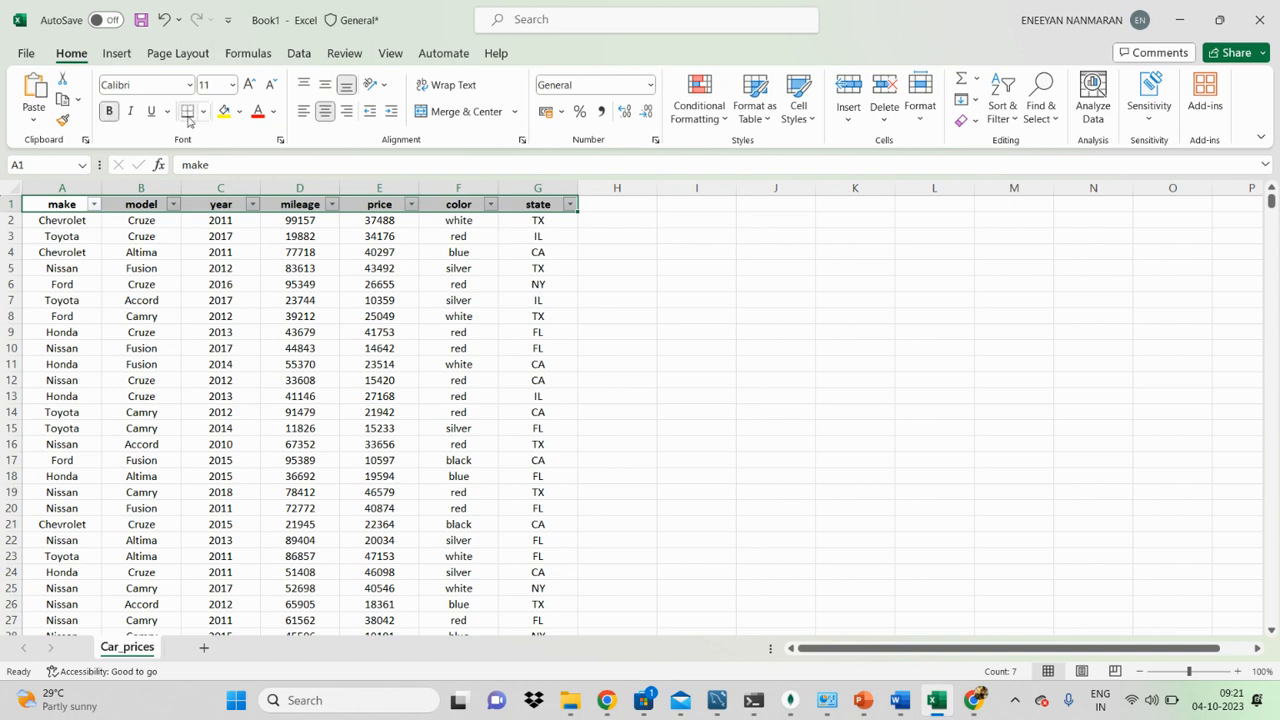
{"action": "left_click", "coordinate": [224, 113]}
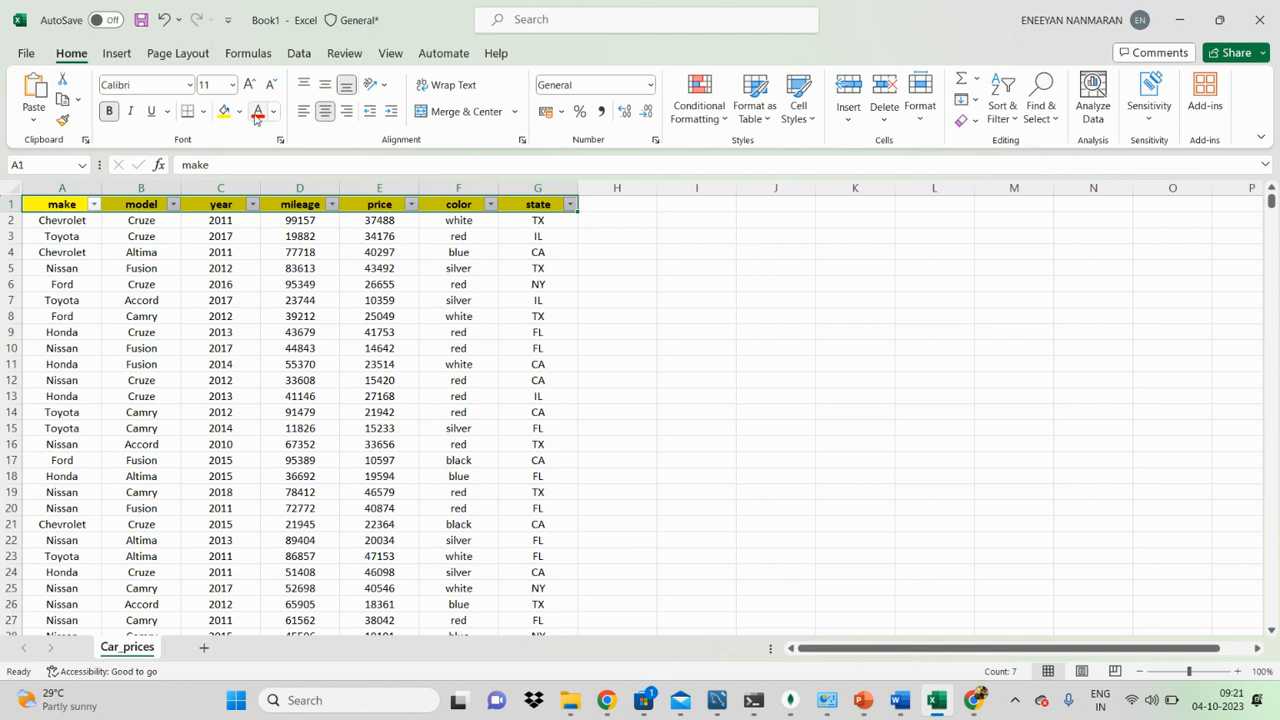
{"action": "left_click", "coordinate": [239, 112]}
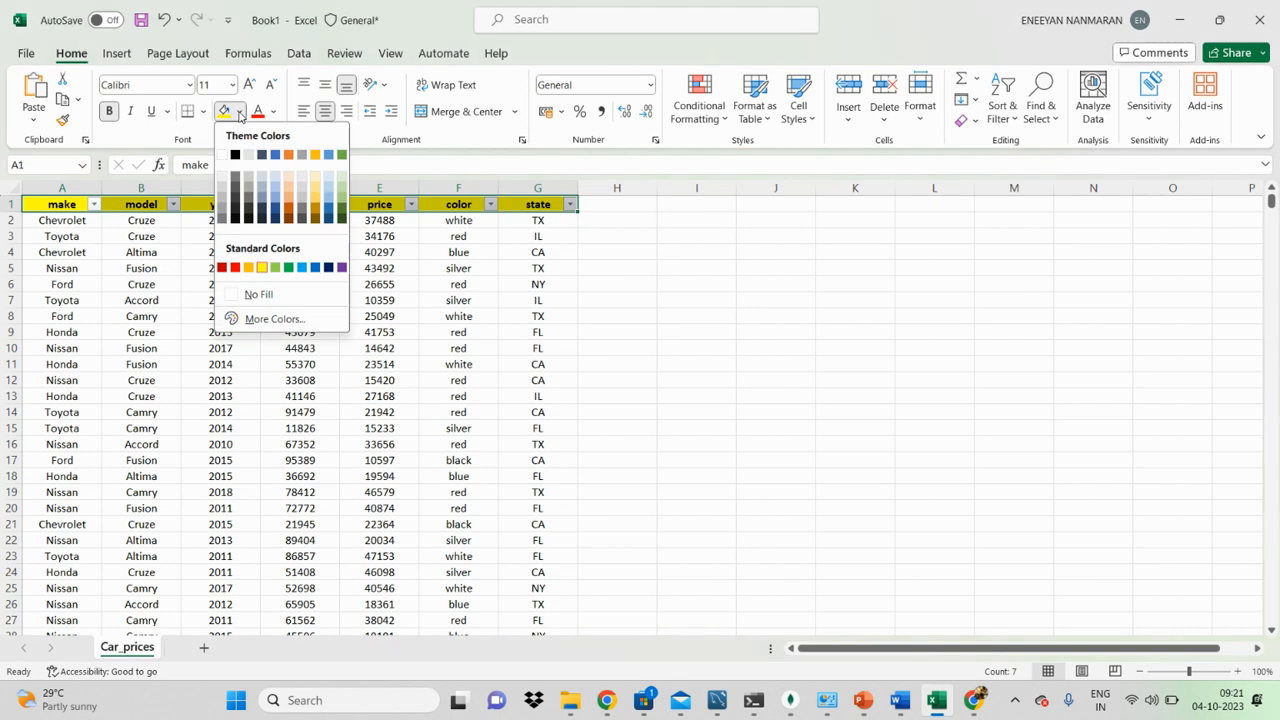
{"action": "left_click", "coordinate": [315, 268]}
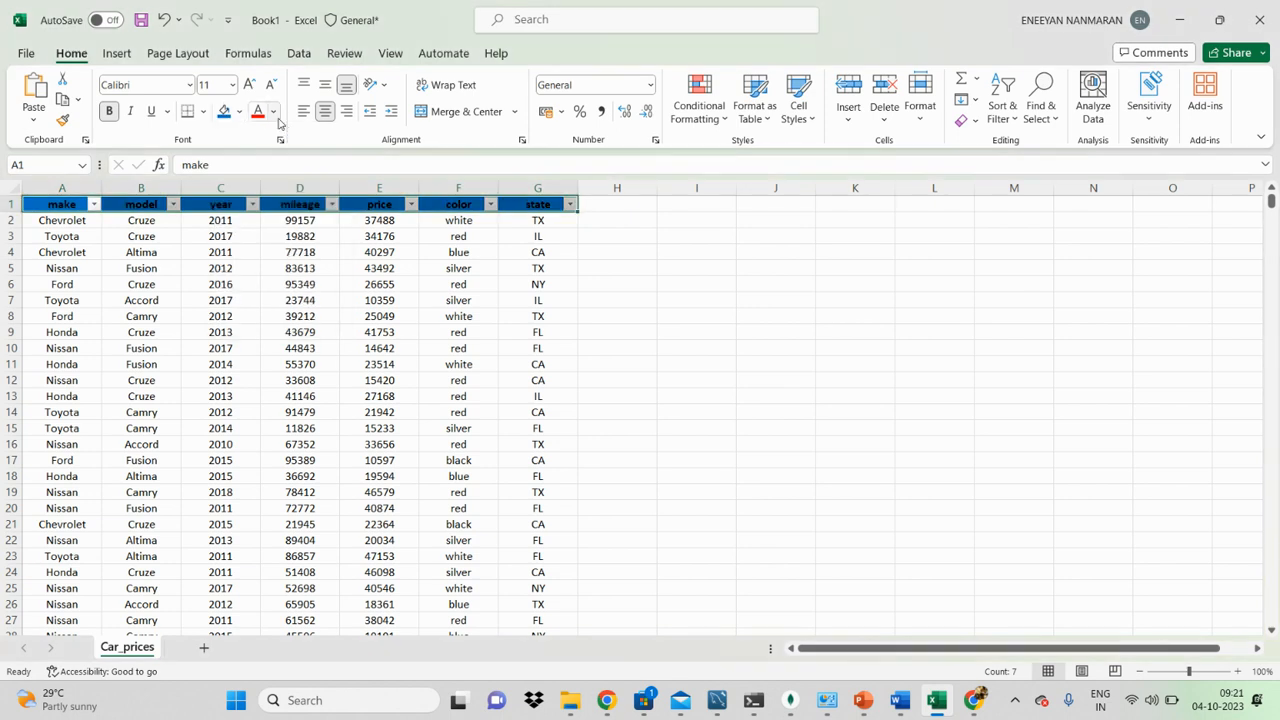
Step: Set the font colour of the header cells A1:G1 to white and clear the selection
{"action": "left_click", "coordinate": [274, 112]}
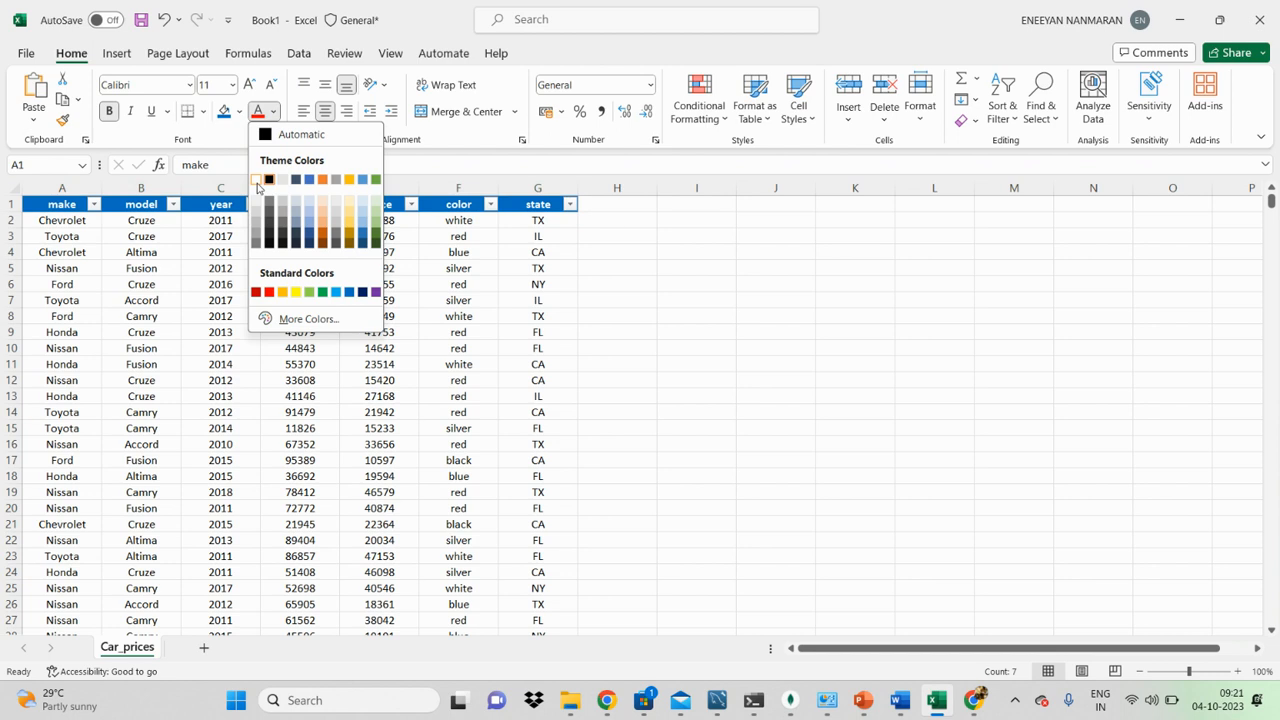
{"action": "left_click", "coordinate": [268, 179]}
{"action": "left_click", "coordinate": [611, 283]}
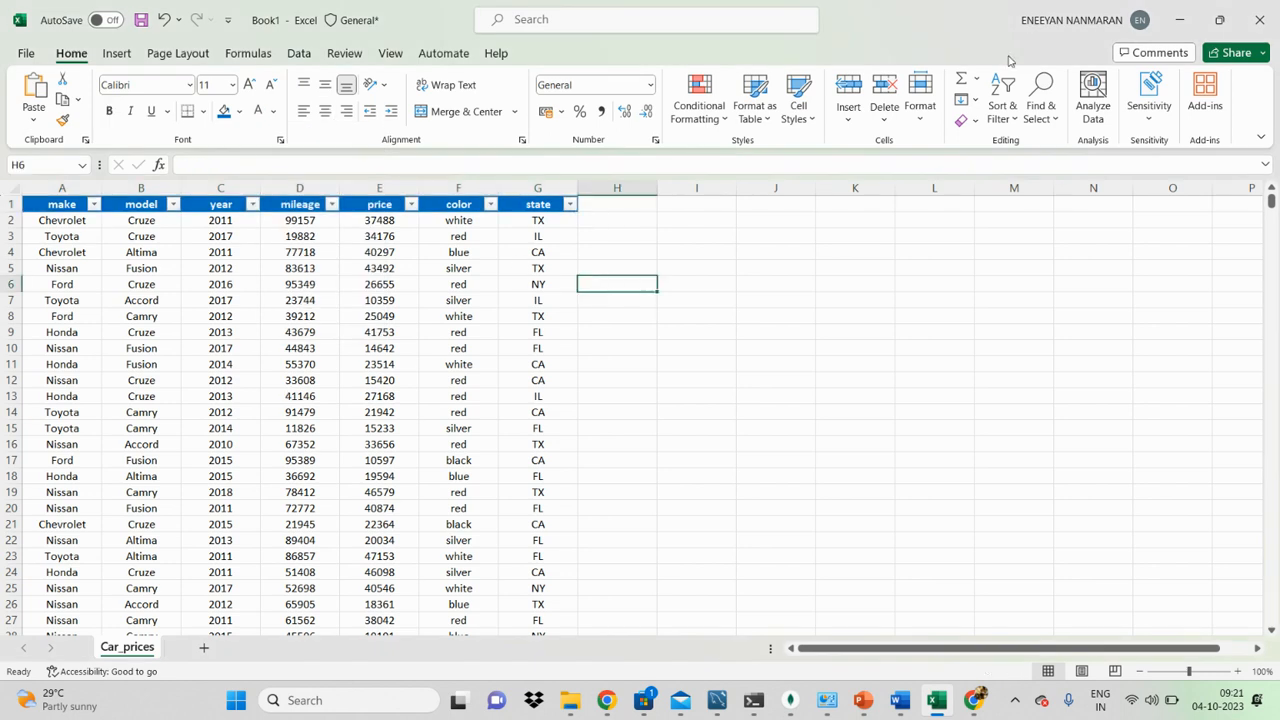
{"action": "left_click", "coordinate": [1004, 112]}
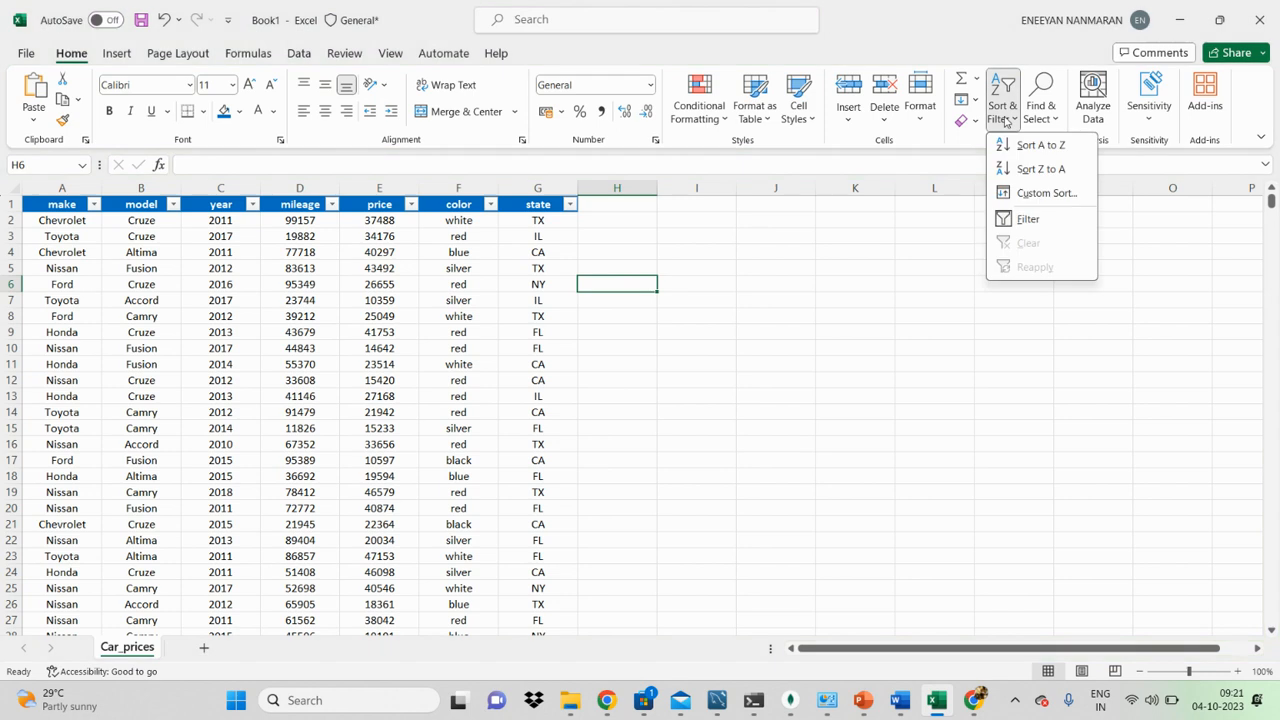
{"action": "left_click", "coordinate": [908, 262]}
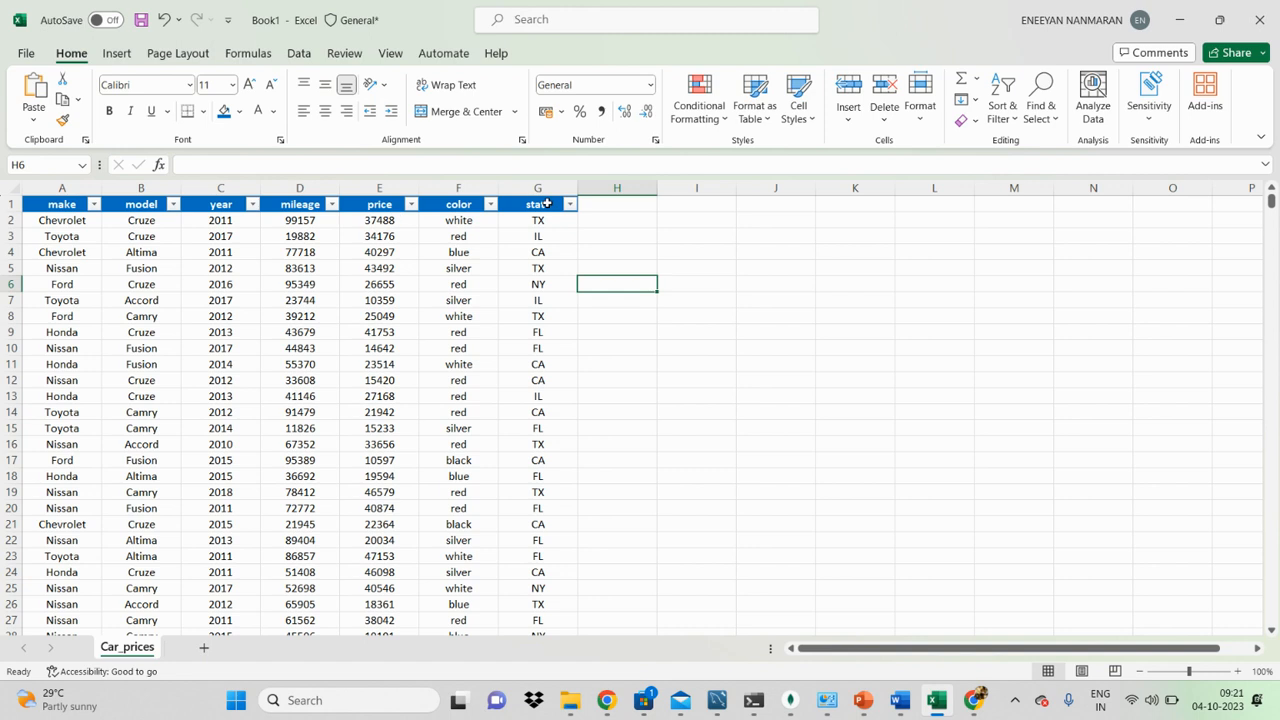
{"action": "left_click", "coordinate": [547, 204]}
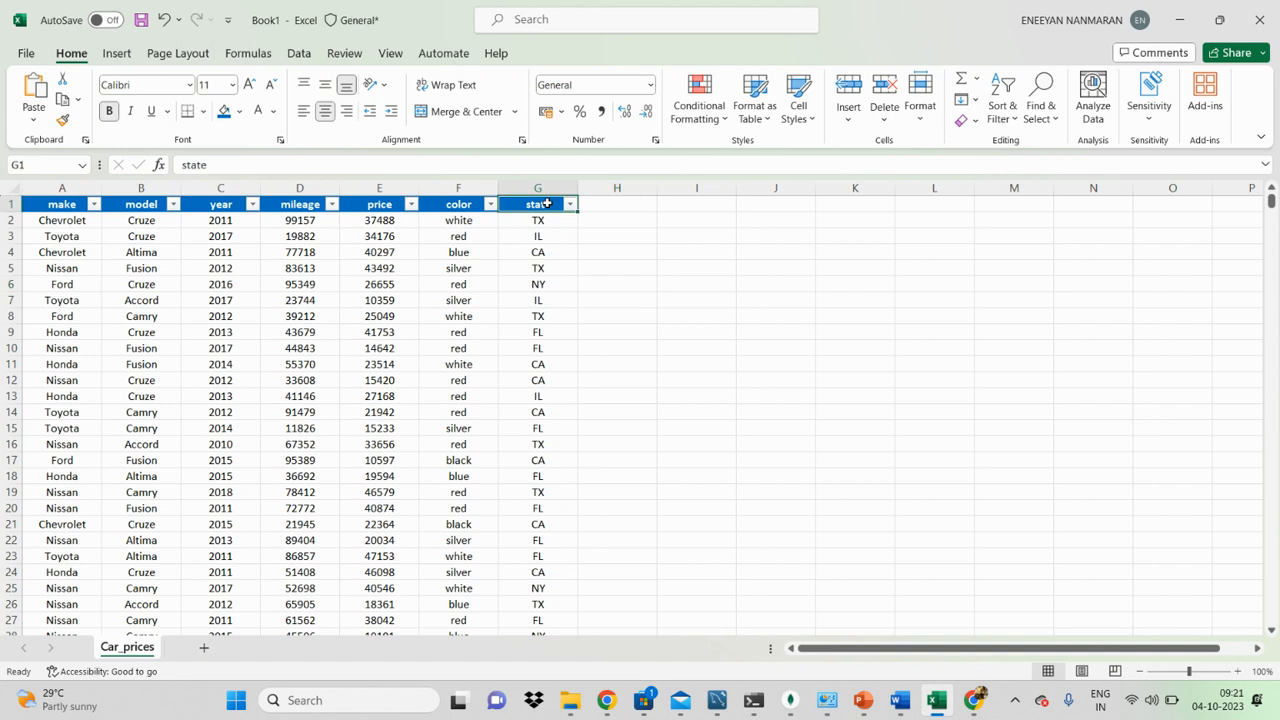
Step: Filter the make column so that only Chevrolet rows are shown
{"action": "left_click", "coordinate": [92, 205]}
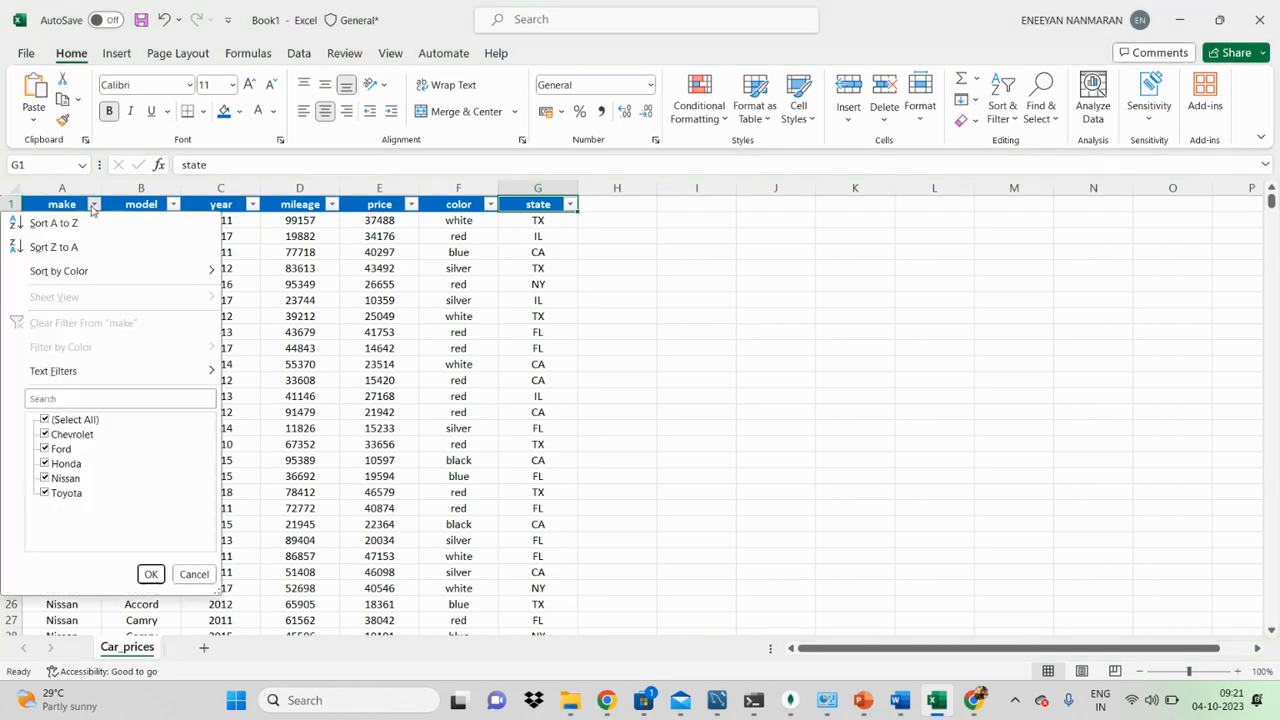
{"action": "left_click", "coordinate": [56, 420]}
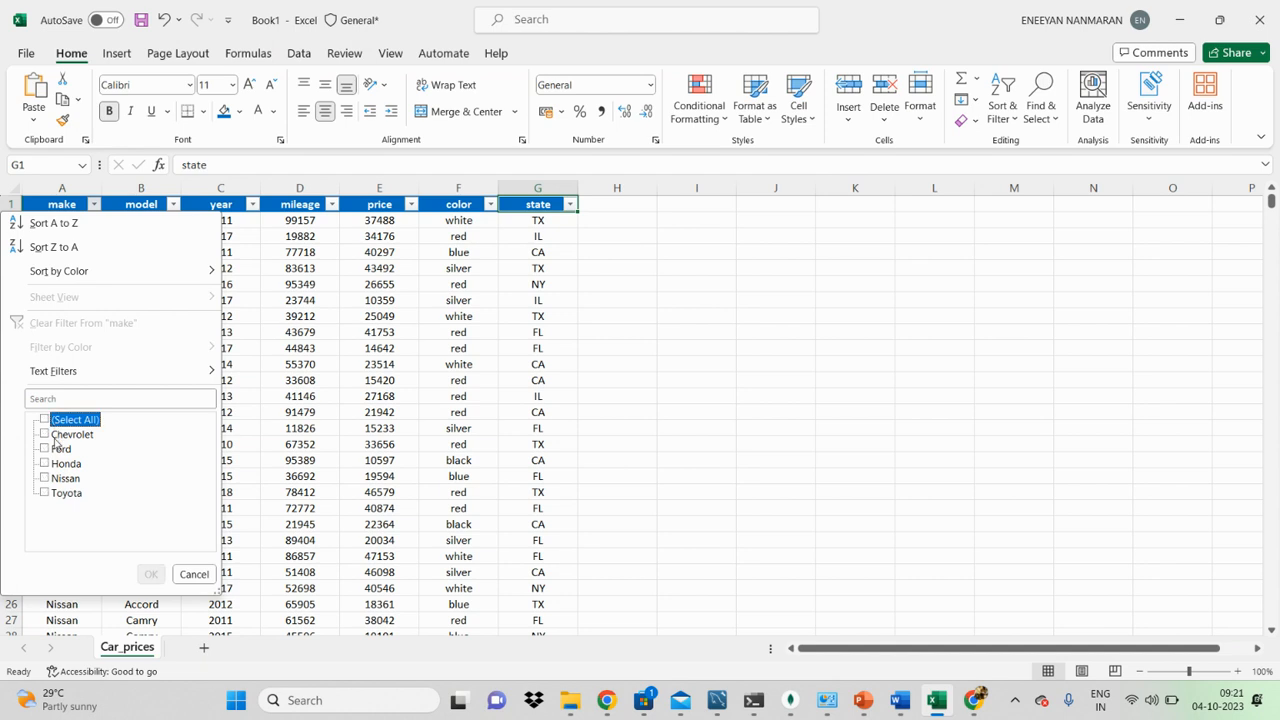
{"action": "left_click", "coordinate": [56, 436]}
{"action": "left_click", "coordinate": [150, 574]}
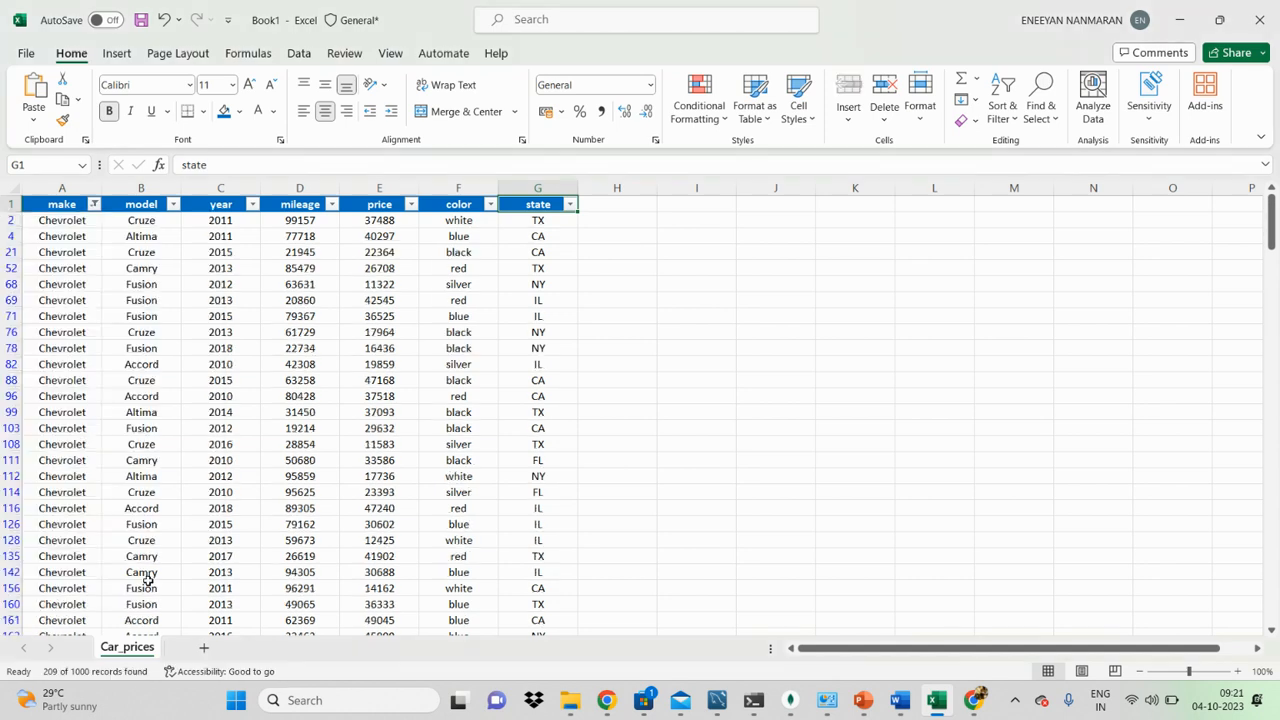
Step: Filter the model column to Cruze and Fusion only, and look through the filtered rows
{"action": "left_click", "coordinate": [150, 232]}
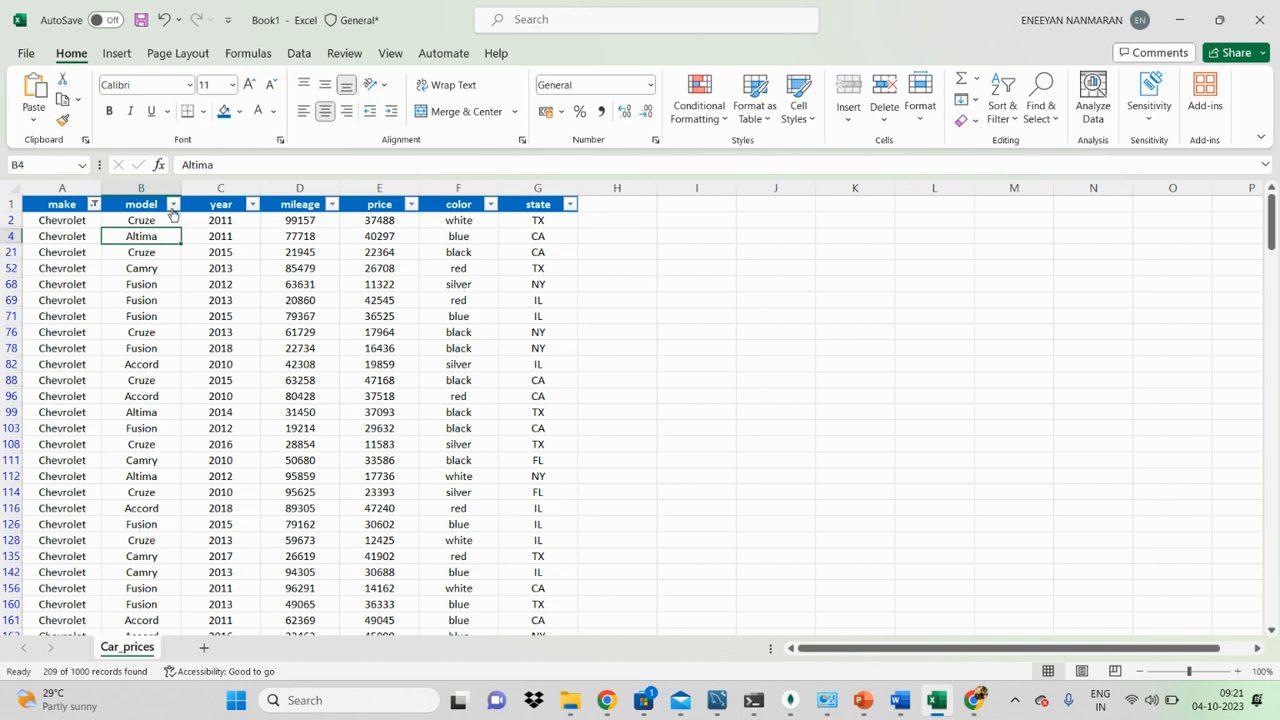
{"action": "left_click", "coordinate": [173, 205]}
{"action": "left_click", "coordinate": [45, 419]}
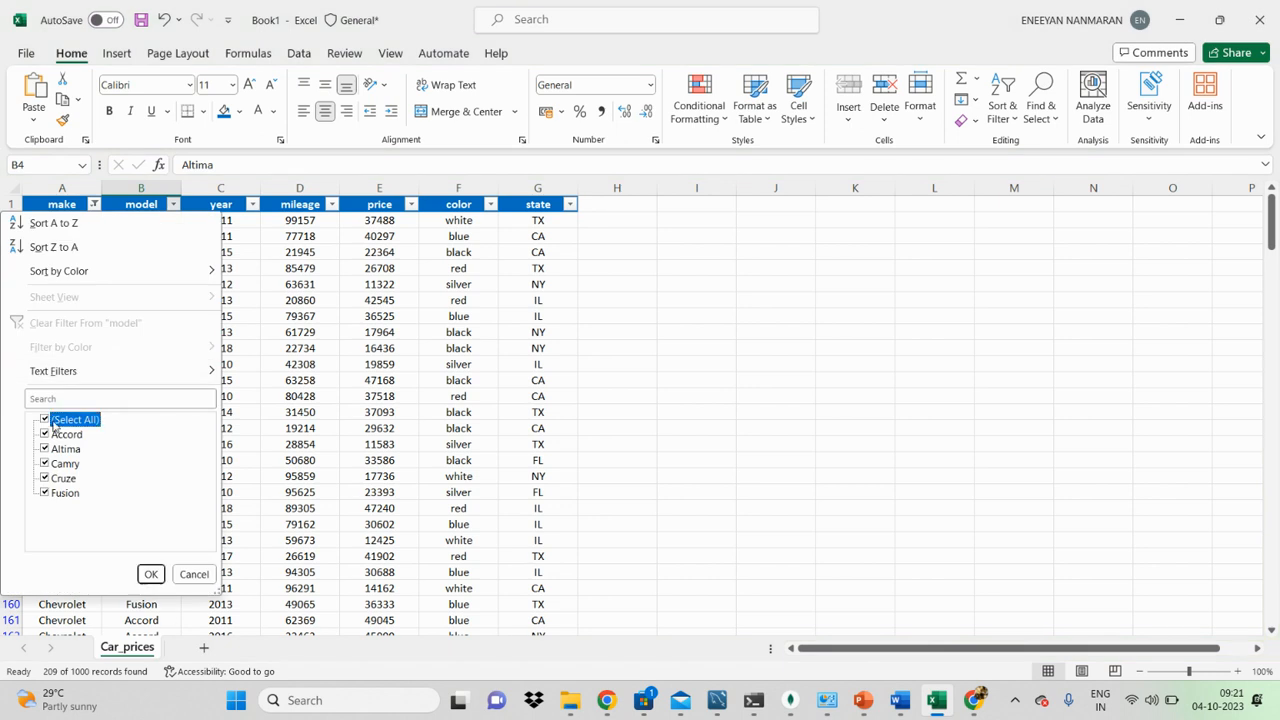
{"action": "left_click", "coordinate": [54, 478]}
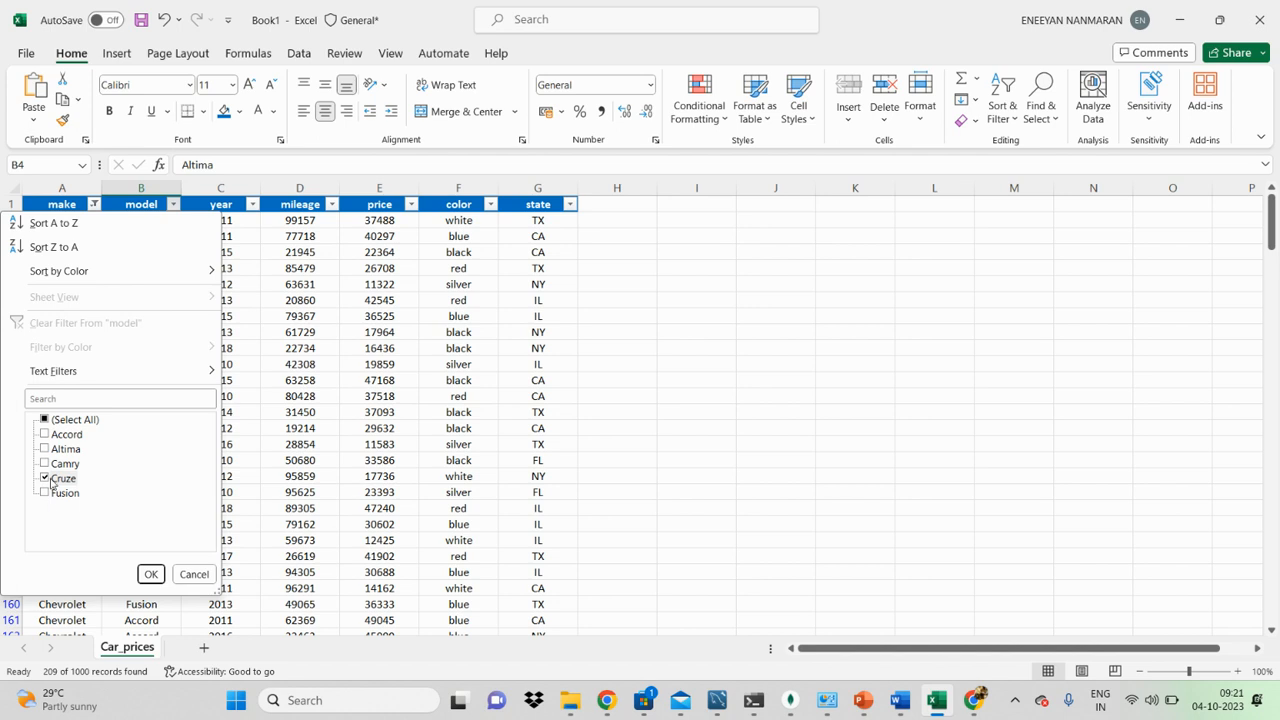
{"action": "left_click", "coordinate": [44, 494]}
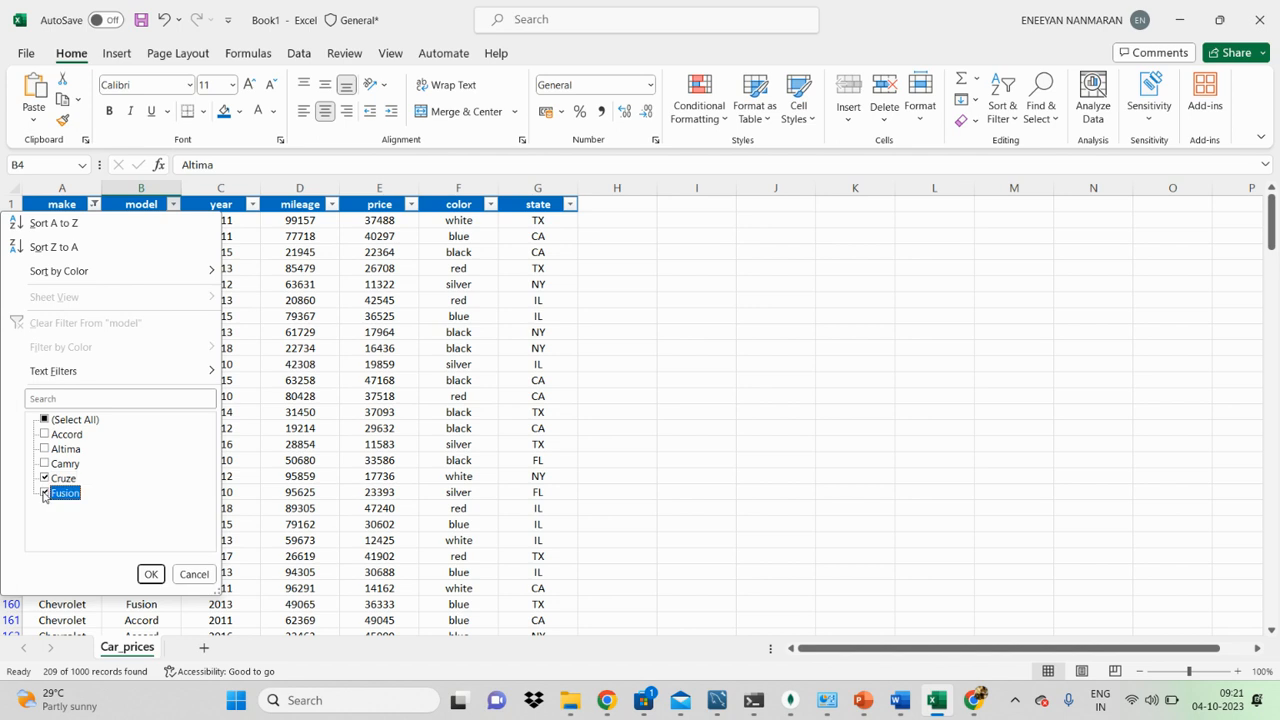
{"action": "left_click", "coordinate": [150, 574]}
{"action": "left_click", "coordinate": [394, 347]}
{"action": "scroll", "coordinate": [394, 347], "scroll_direction": "down", "scroll_amount": 5}
{"action": "scroll", "coordinate": [394, 347], "scroll_direction": "up", "scroll_amount": 5}
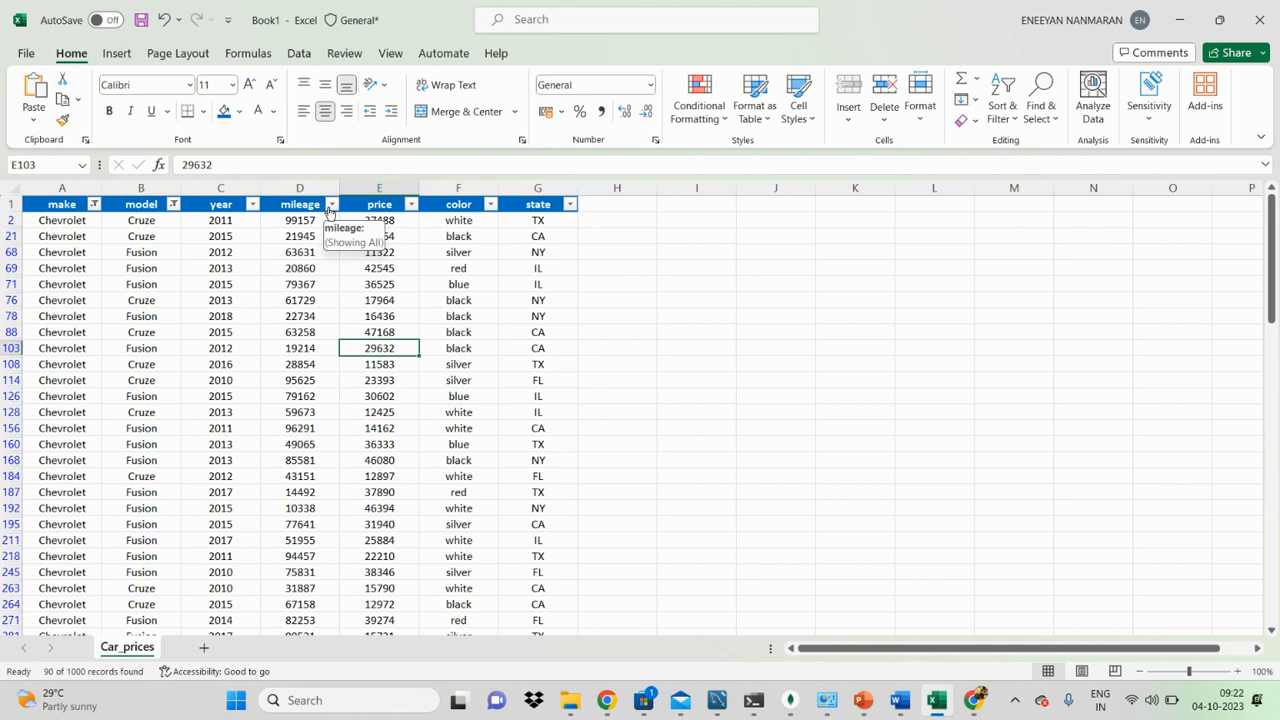
Step: Apply a number filter to the mileage column for values greater than or equal to 10000 and review the rows
{"action": "left_click", "coordinate": [331, 205]}
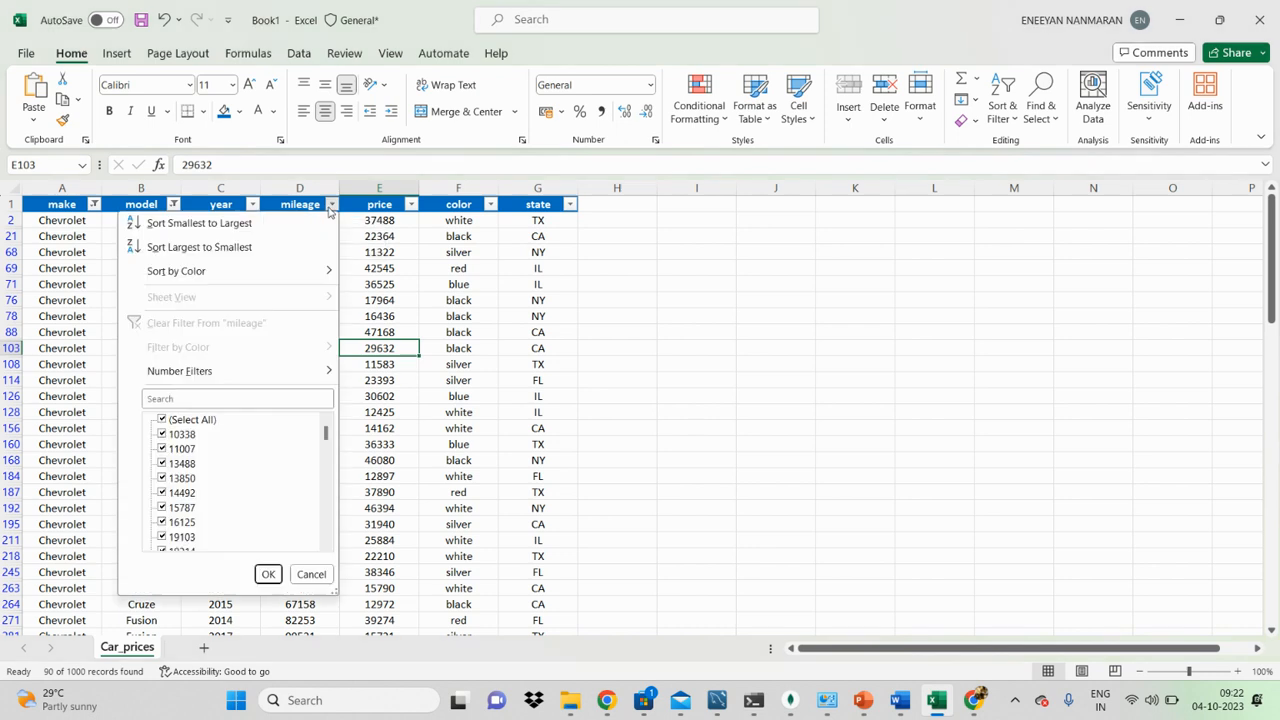
{"action": "mouse_move", "coordinate": [310, 377]}
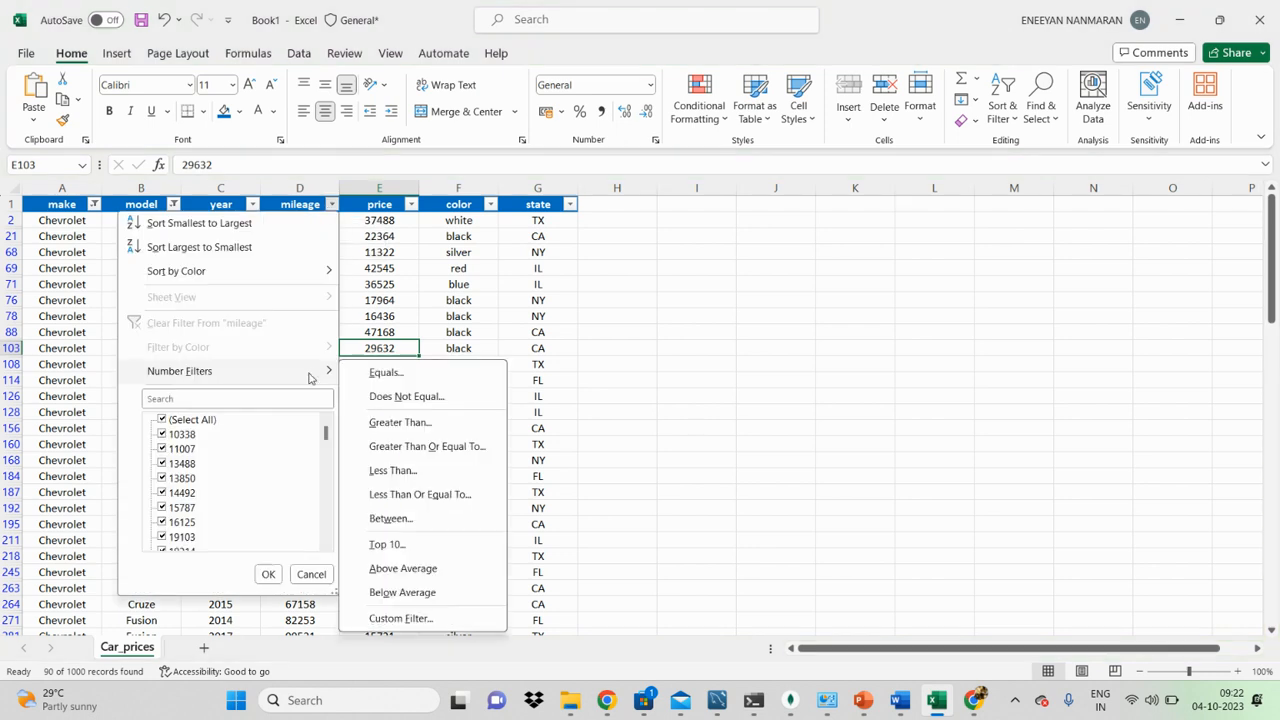
{"action": "scroll", "coordinate": [190, 450], "scroll_direction": "down", "scroll_amount": 10}
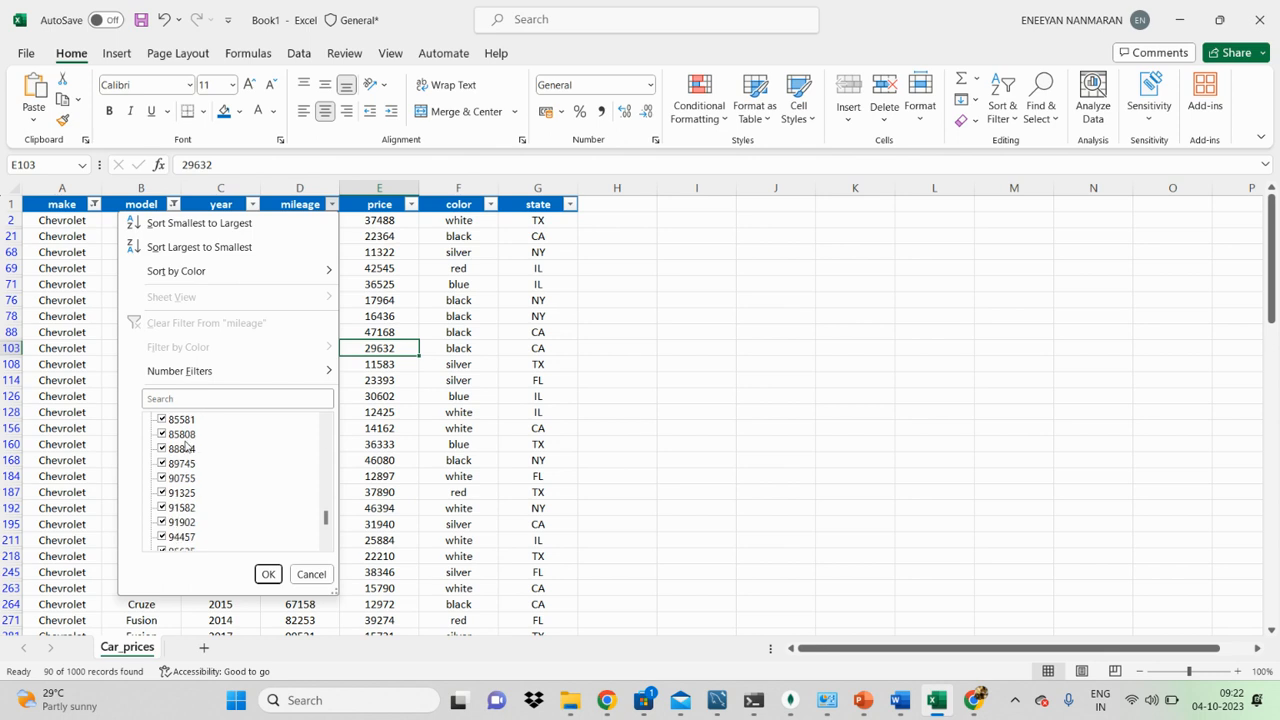
{"action": "scroll", "coordinate": [185, 448], "scroll_direction": "up", "scroll_amount": 3}
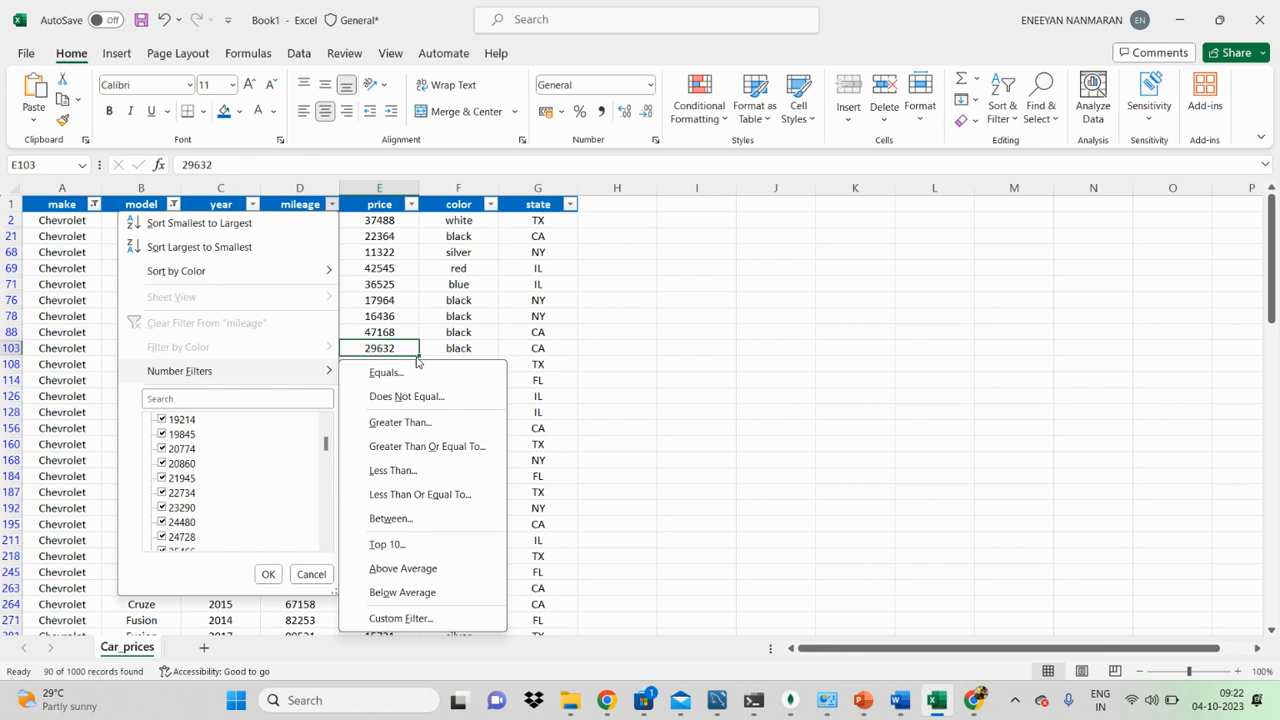
{"action": "left_click", "coordinate": [417, 448]}
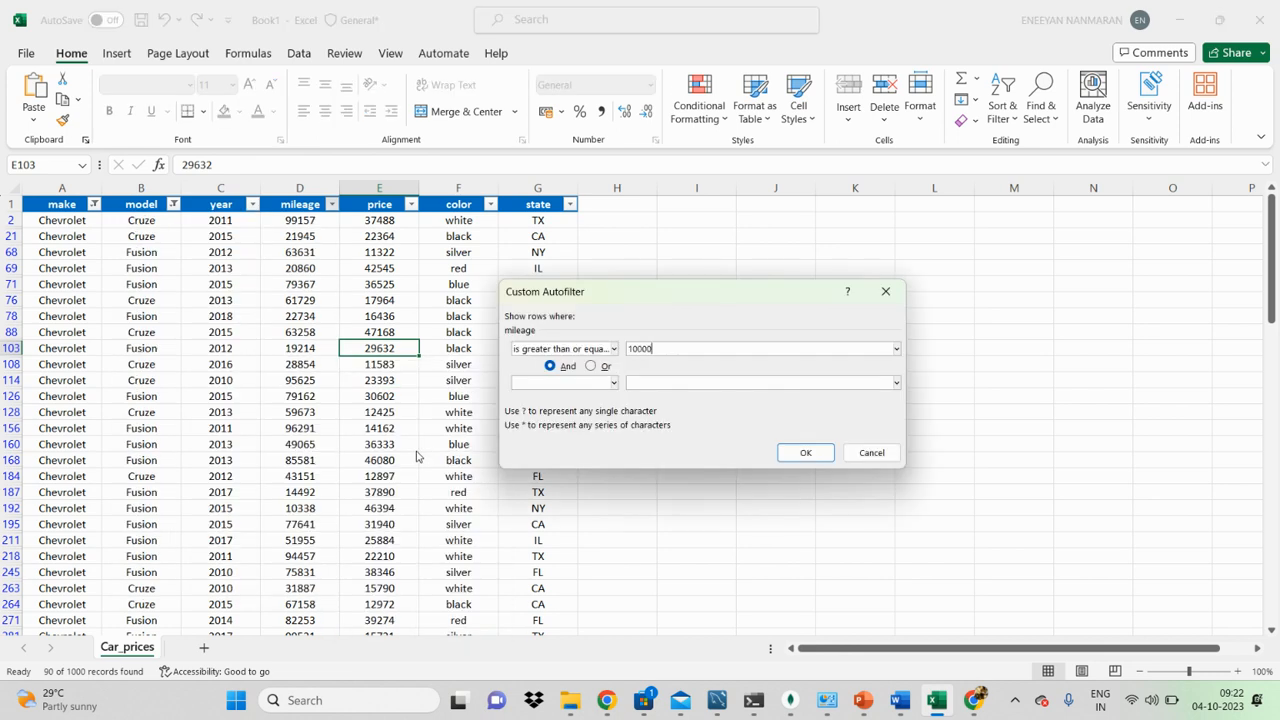
{"action": "left_click", "coordinate": [806, 453]}
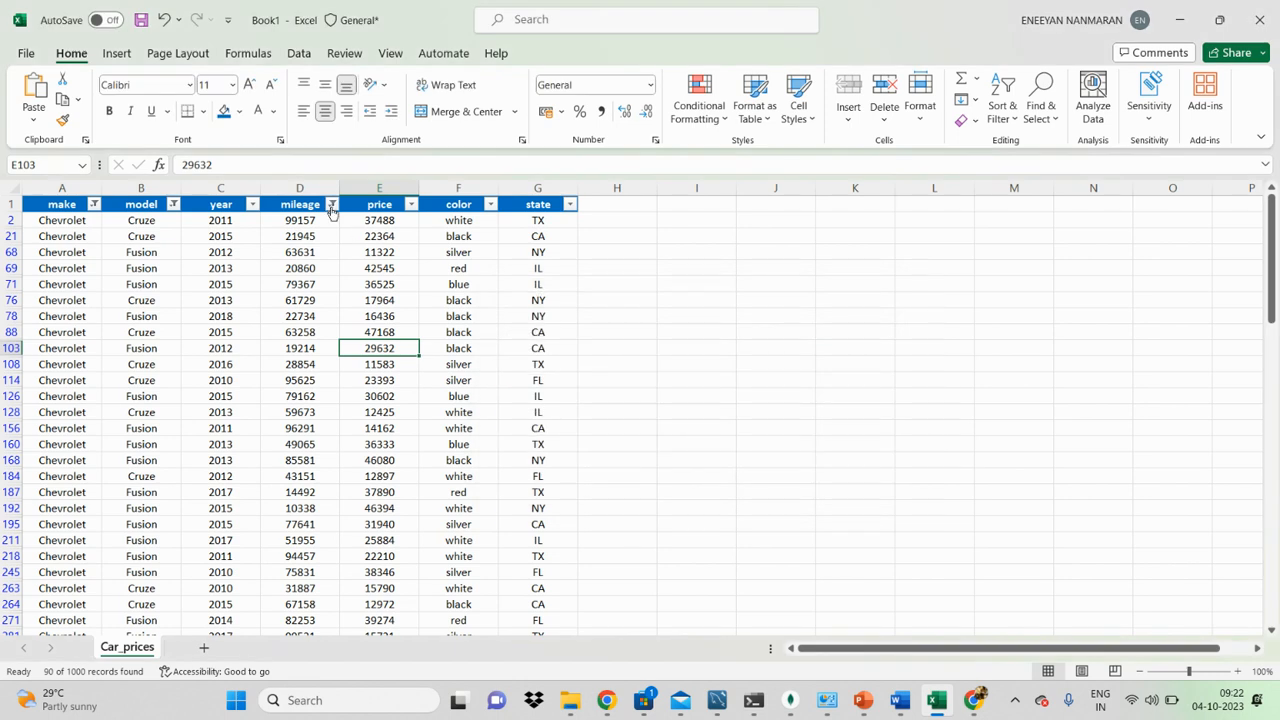
{"action": "scroll", "coordinate": [316, 318], "scroll_direction": "down", "scroll_amount": 12}
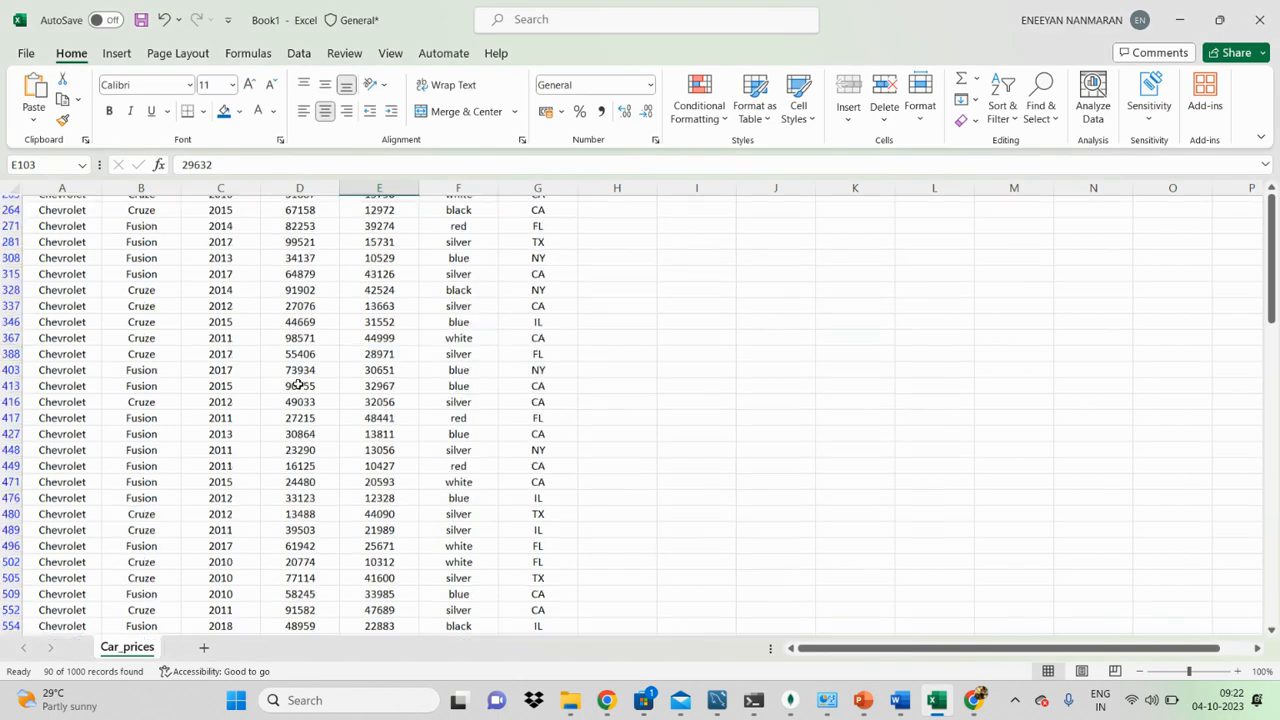
{"action": "scroll", "coordinate": [300, 370], "scroll_direction": "up", "scroll_amount": 12}
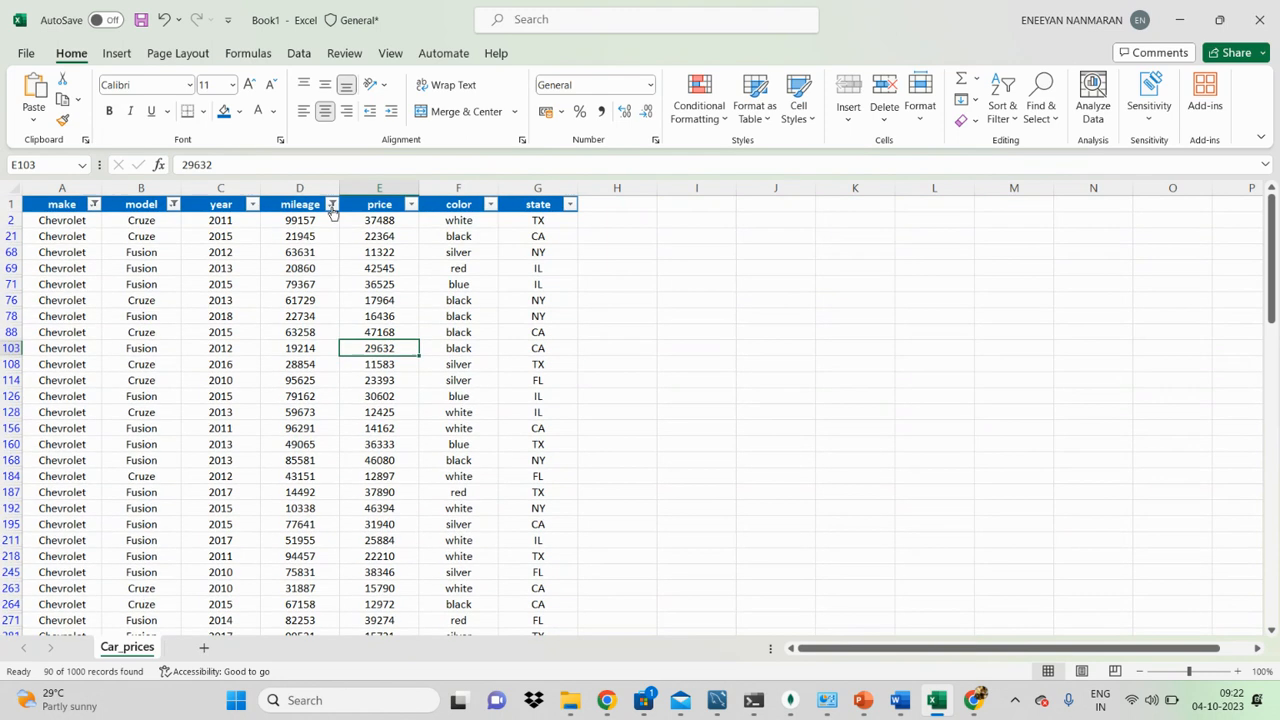
Step: Set the mileage filter to greater than or equal to 30000 and check the filtered mileage values
{"action": "left_click", "coordinate": [332, 205]}
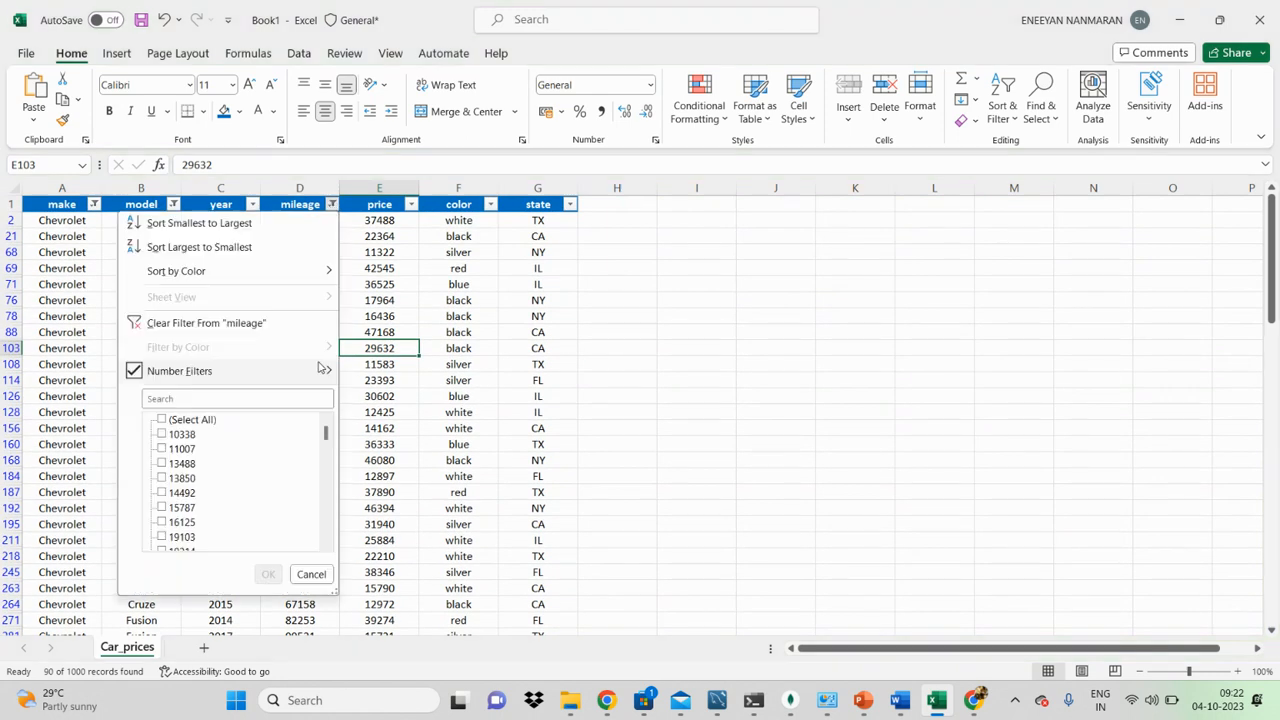
{"action": "left_click", "coordinate": [422, 452]}
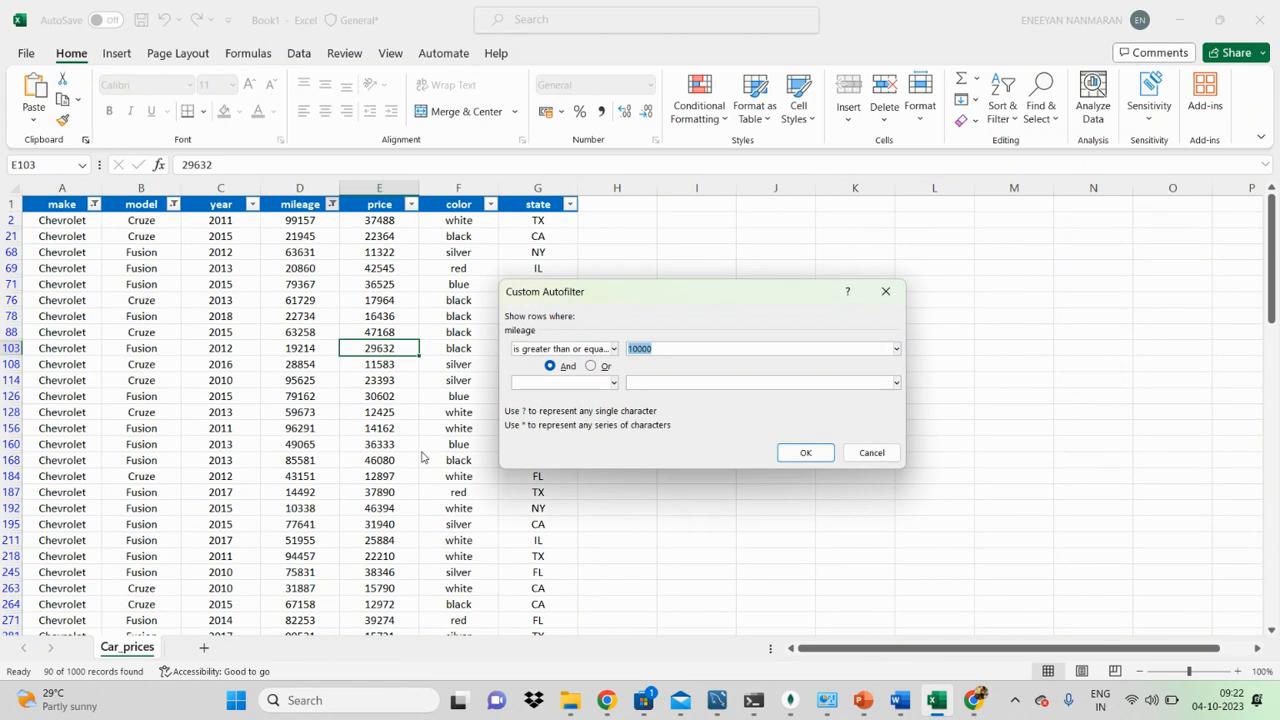
{"action": "left_click", "coordinate": [670, 349]}
{"action": "key", "text": "BackSpace"}
{"action": "key", "text": "BackSpace"}
{"action": "key", "text": "BackSpace"}
{"action": "key", "text": "BackSpace"}
{"action": "type", "text": "30000"}
{"action": "left_click", "coordinate": [811, 450]}
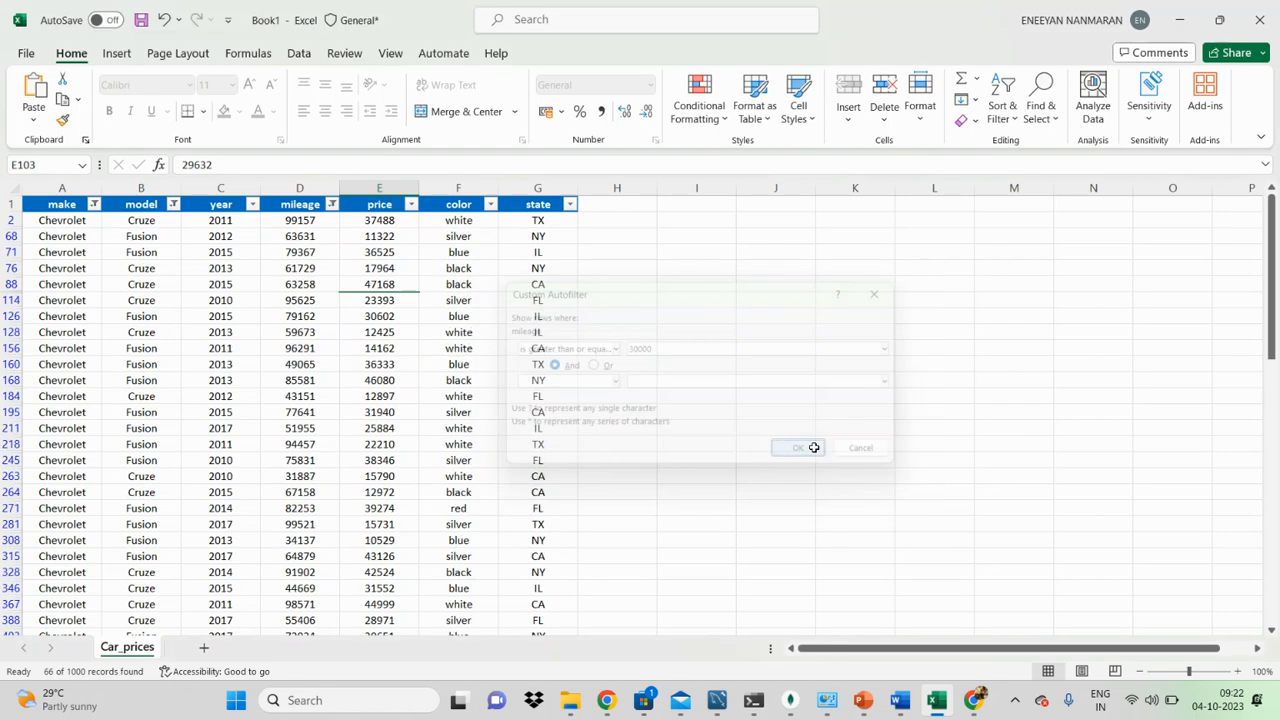
{"action": "left_click_drag", "start_coordinate": [305, 236], "coordinate": [312, 575]}
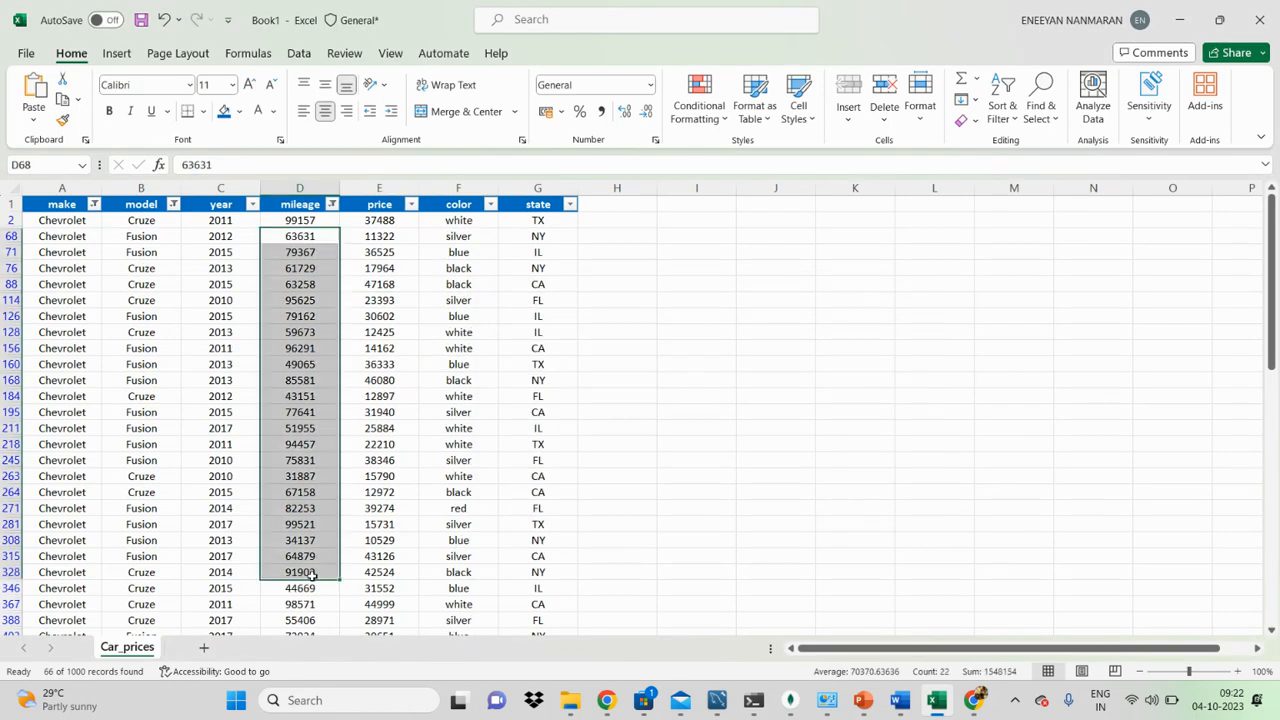
{"action": "scroll", "coordinate": [312, 575], "scroll_direction": "down", "scroll_amount": 10}
{"action": "scroll", "coordinate": [305, 568], "scroll_direction": "up", "scroll_amount": 10}
Step: Set the mileage filter to greater than or equal to 90000
{"action": "left_click", "coordinate": [331, 204]}
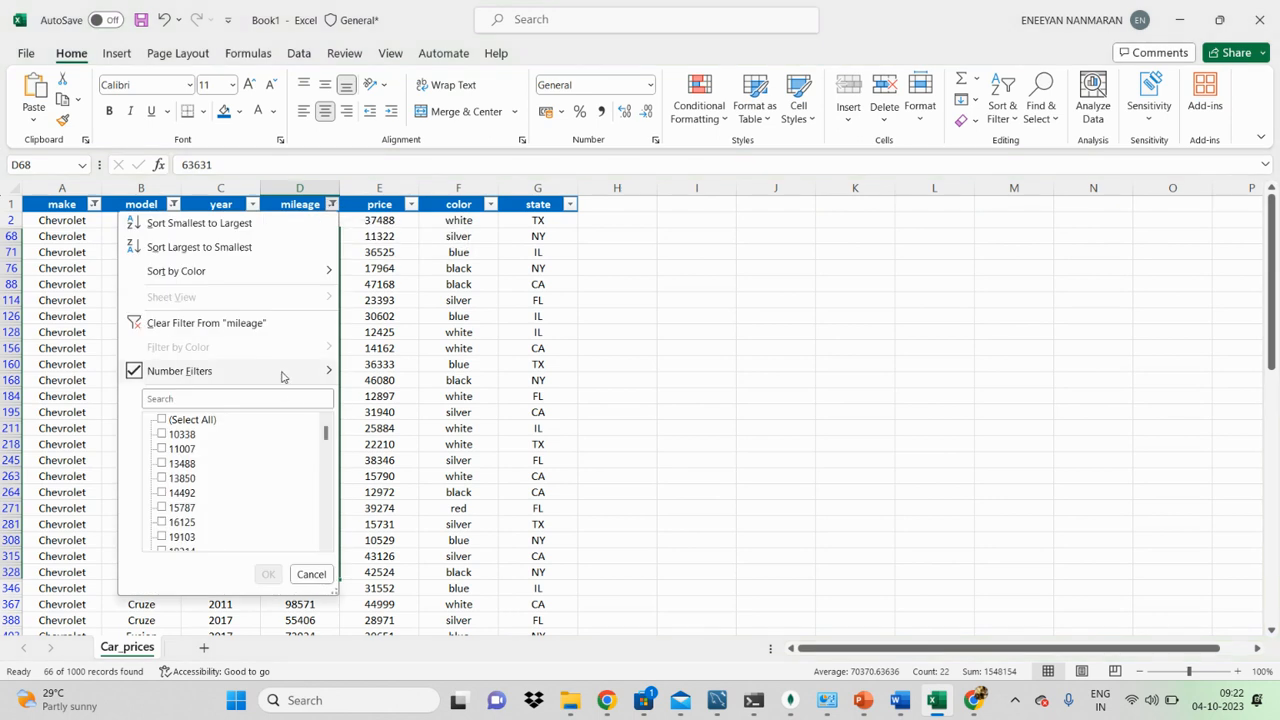
{"action": "mouse_move", "coordinate": [290, 371]}
{"action": "left_click", "coordinate": [408, 452]}
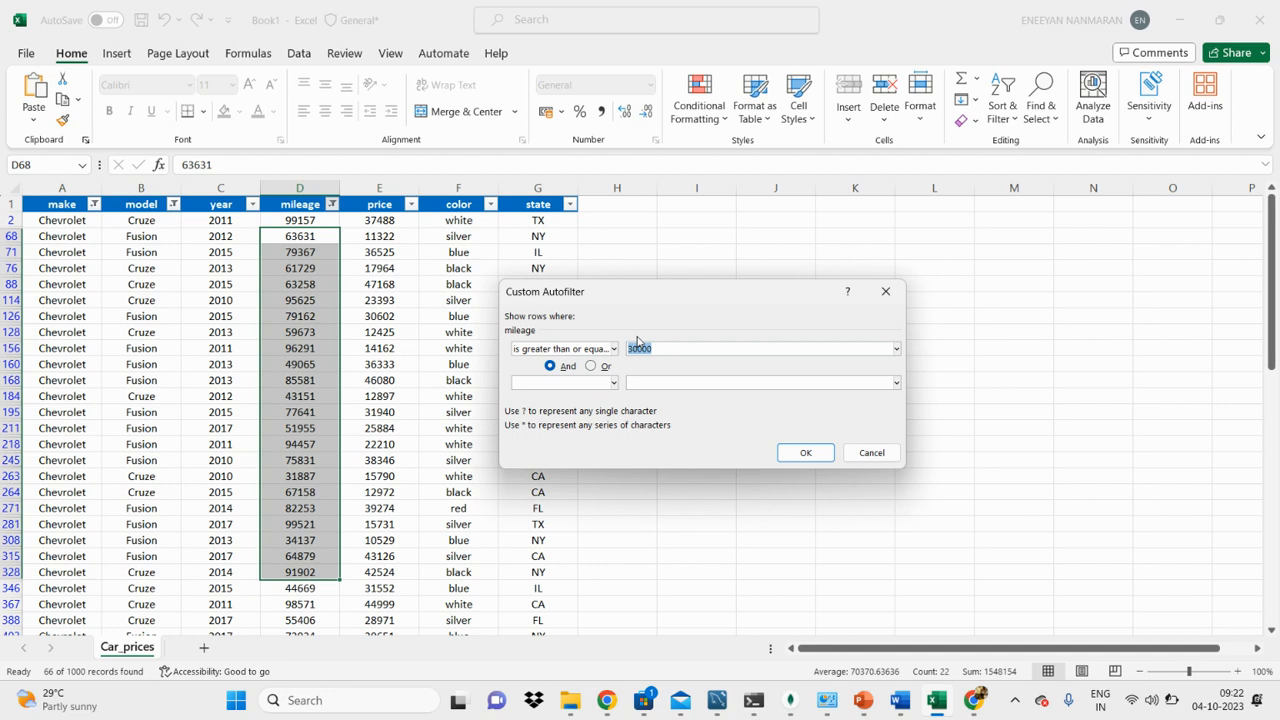
{"action": "key", "text": "BackSpace"}
{"action": "key", "text": "Return"}
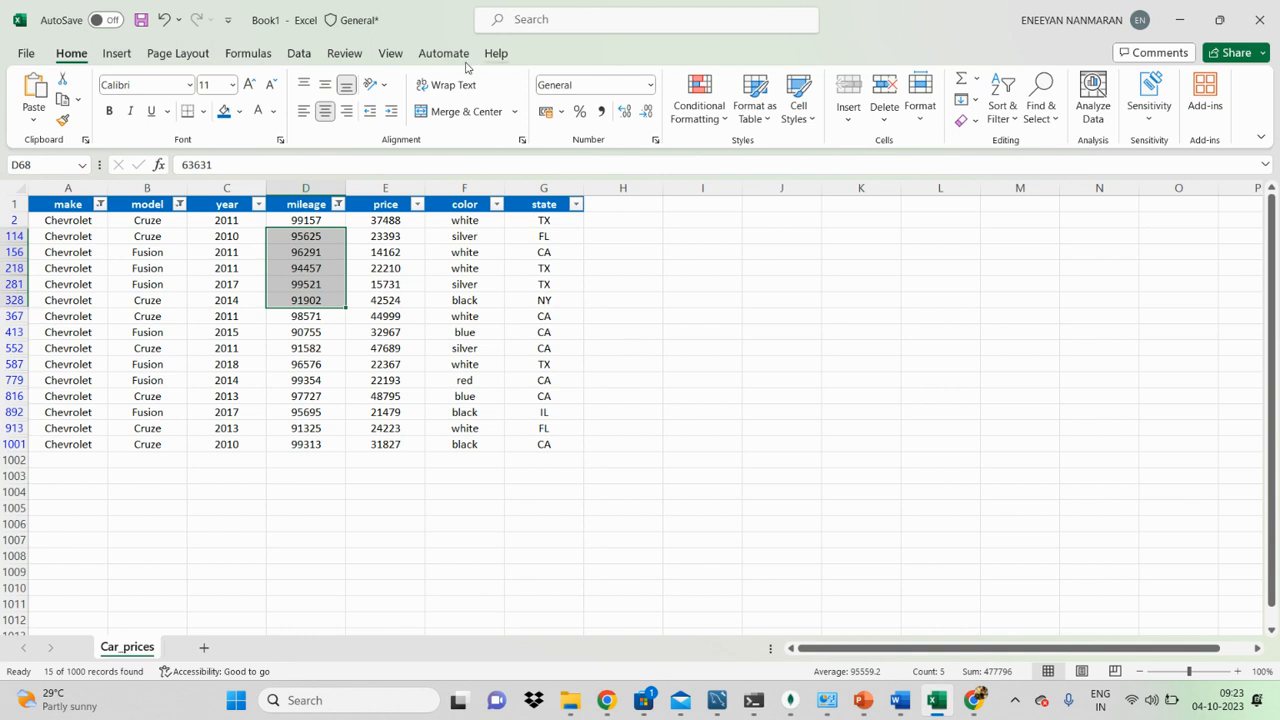
{"action": "left_click", "coordinate": [337, 204]}
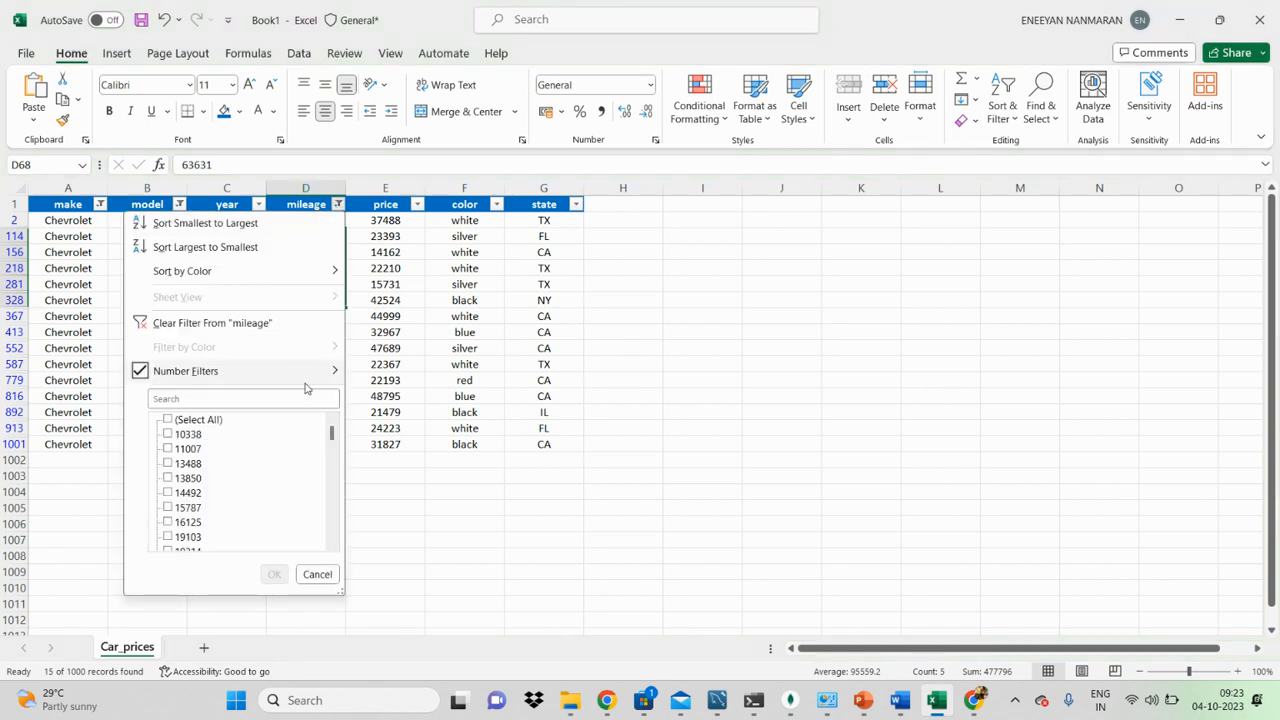
{"action": "mouse_move", "coordinate": [308, 370]}
{"action": "left_click", "coordinate": [410, 424]}
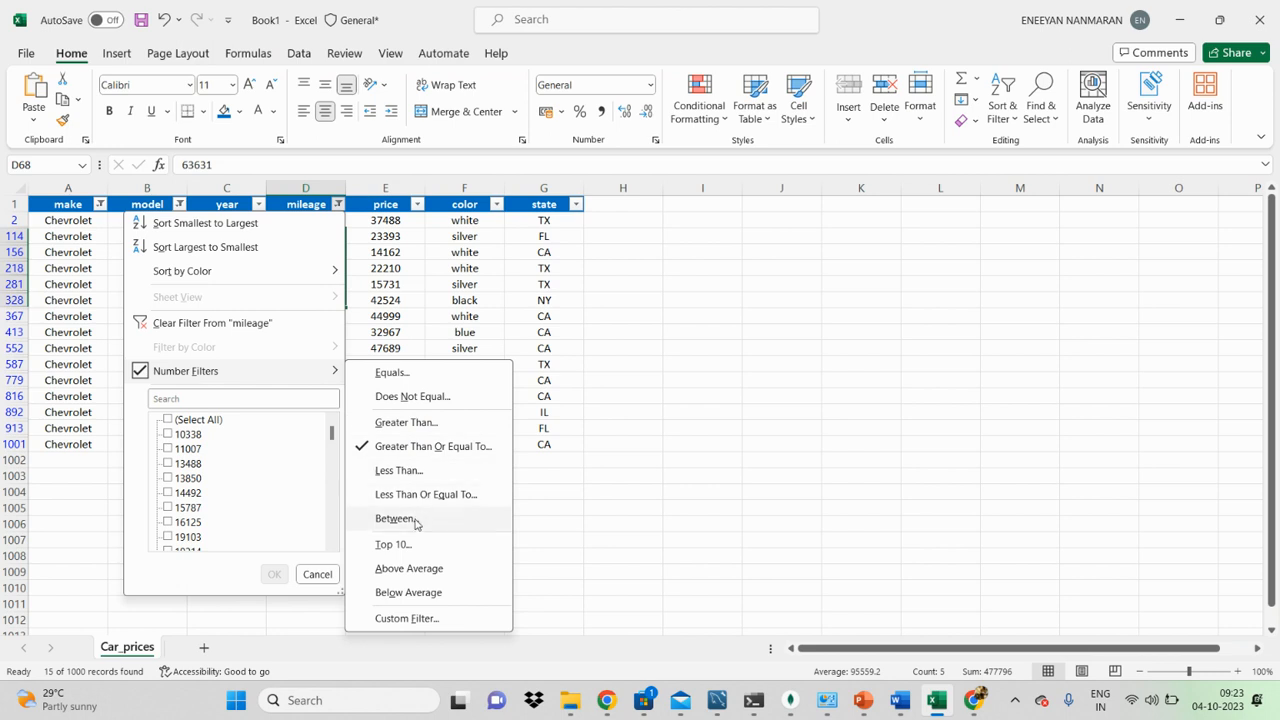
{"action": "left_click", "coordinate": [401, 452]}
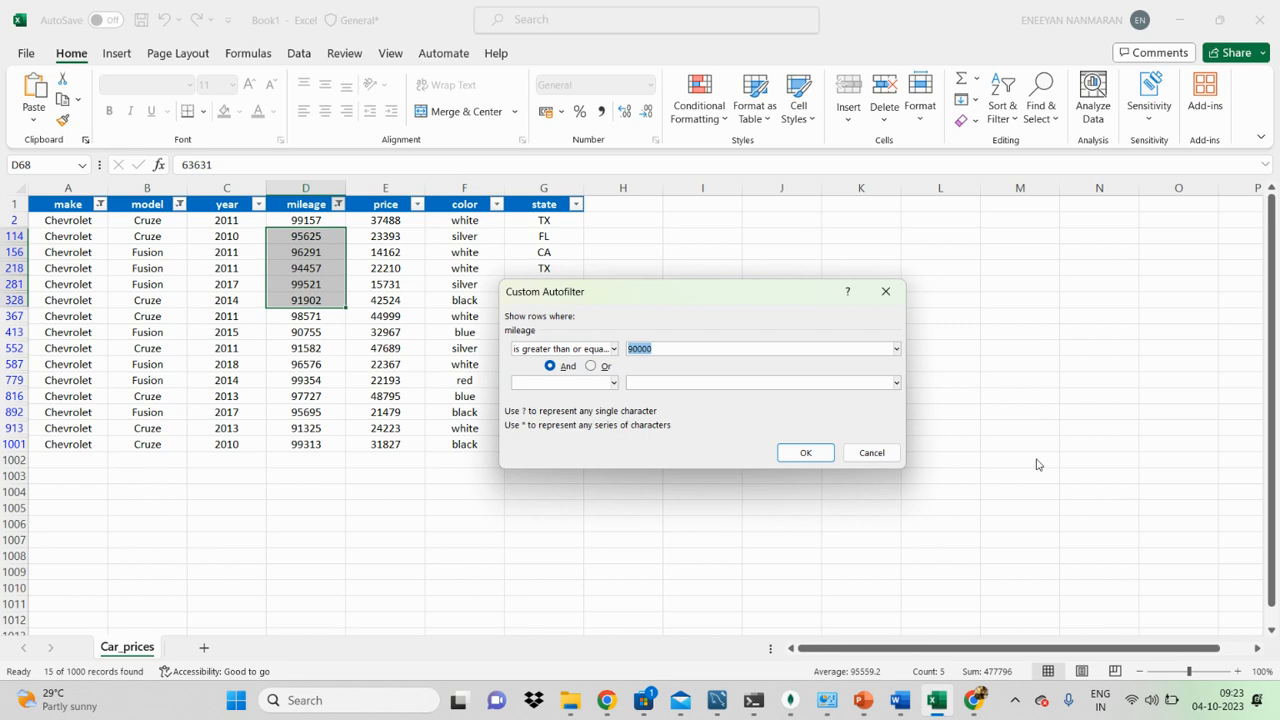
{"action": "left_click", "coordinate": [862, 453]}
Step: Apply a Top 10 number filter to the mileage column, showing the top 10 items
{"action": "left_click", "coordinate": [338, 204]}
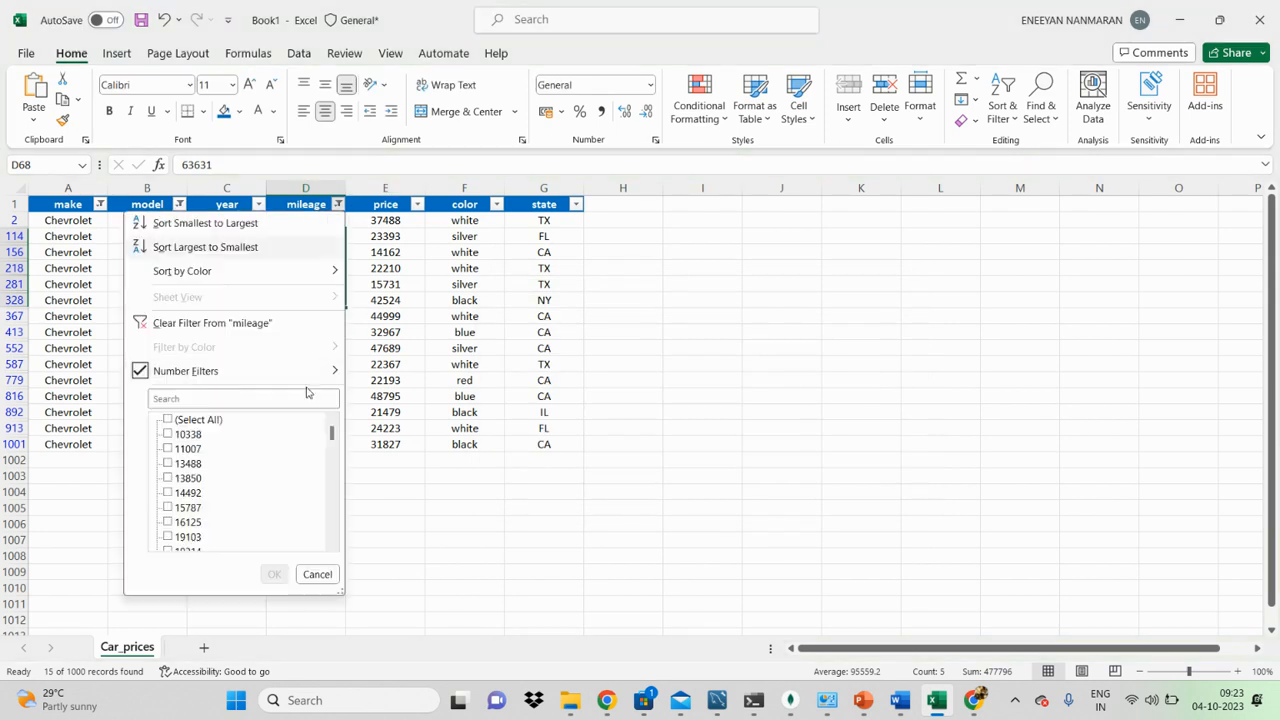
{"action": "mouse_move", "coordinate": [188, 377]}
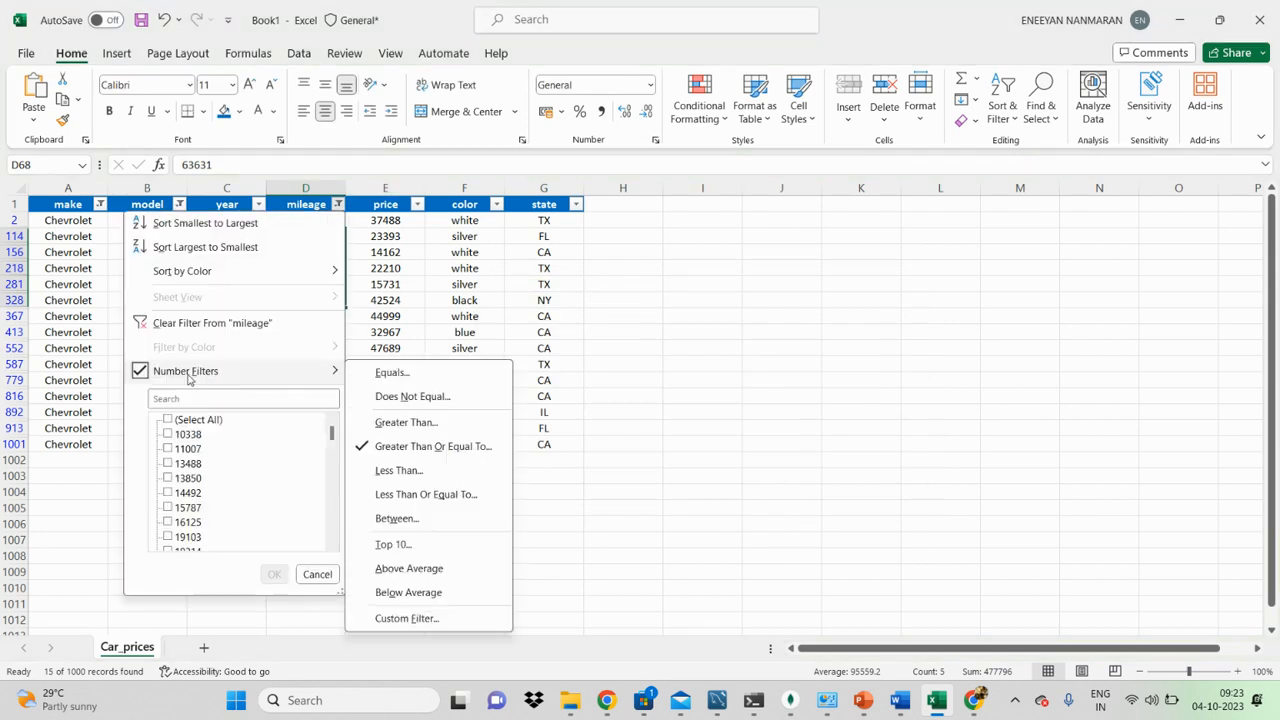
{"action": "left_click", "coordinate": [396, 546]}
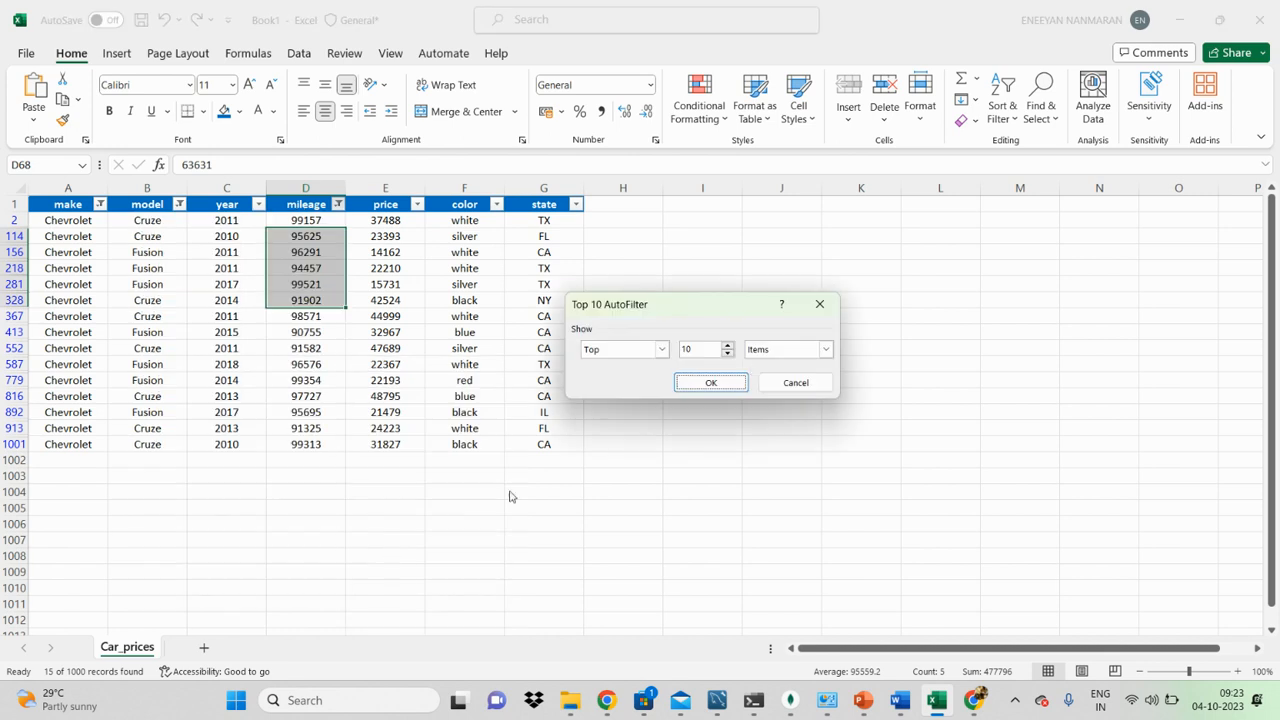
{"action": "left_click", "coordinate": [825, 350]}
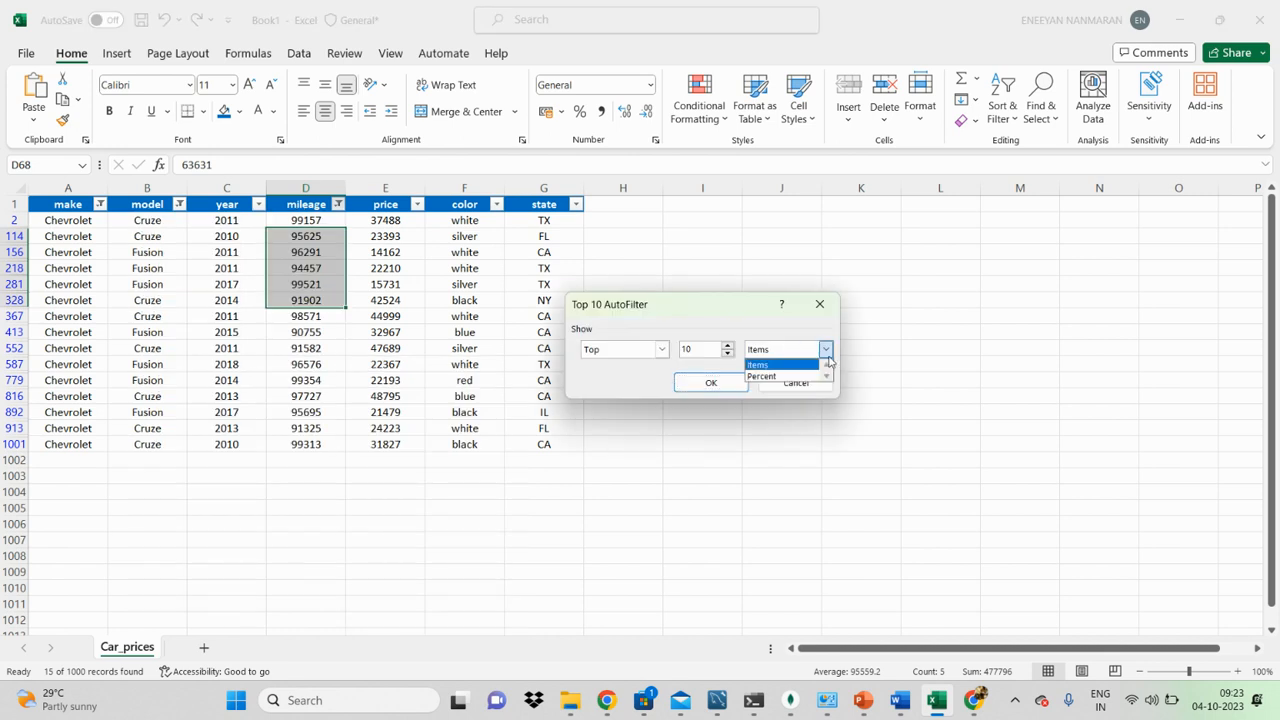
{"action": "left_click", "coordinate": [792, 367]}
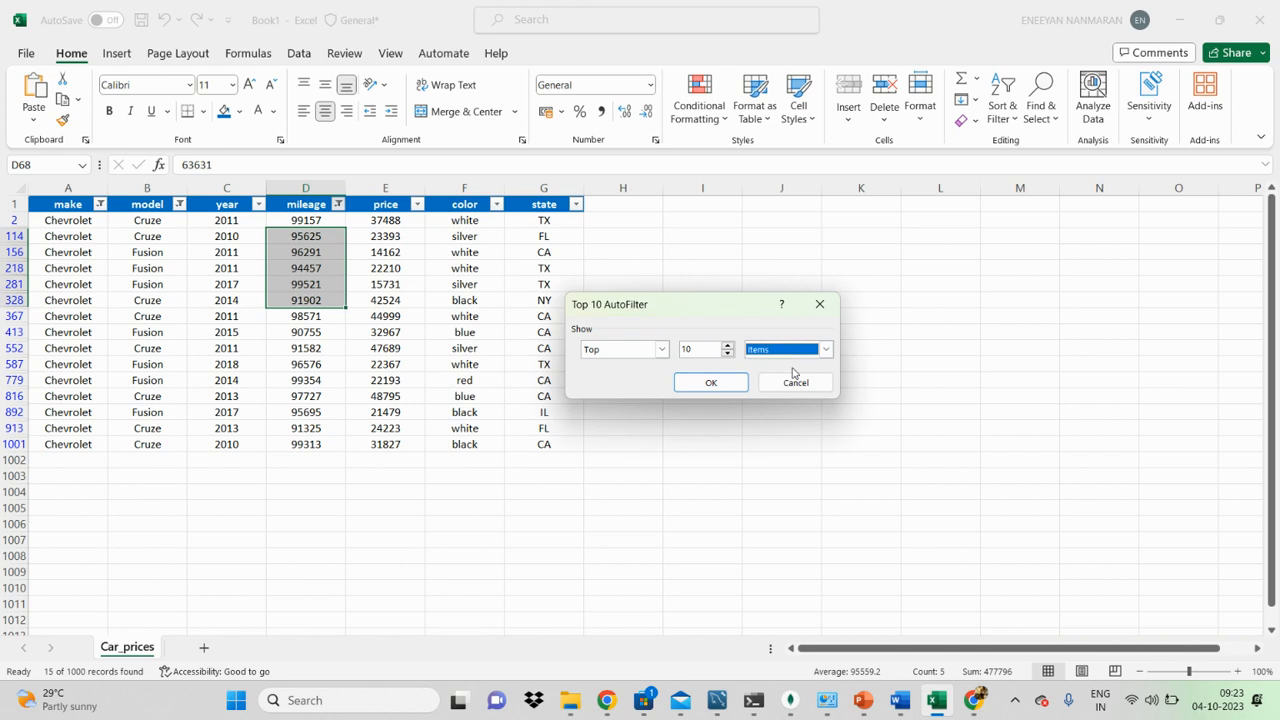
{"action": "left_click", "coordinate": [734, 385]}
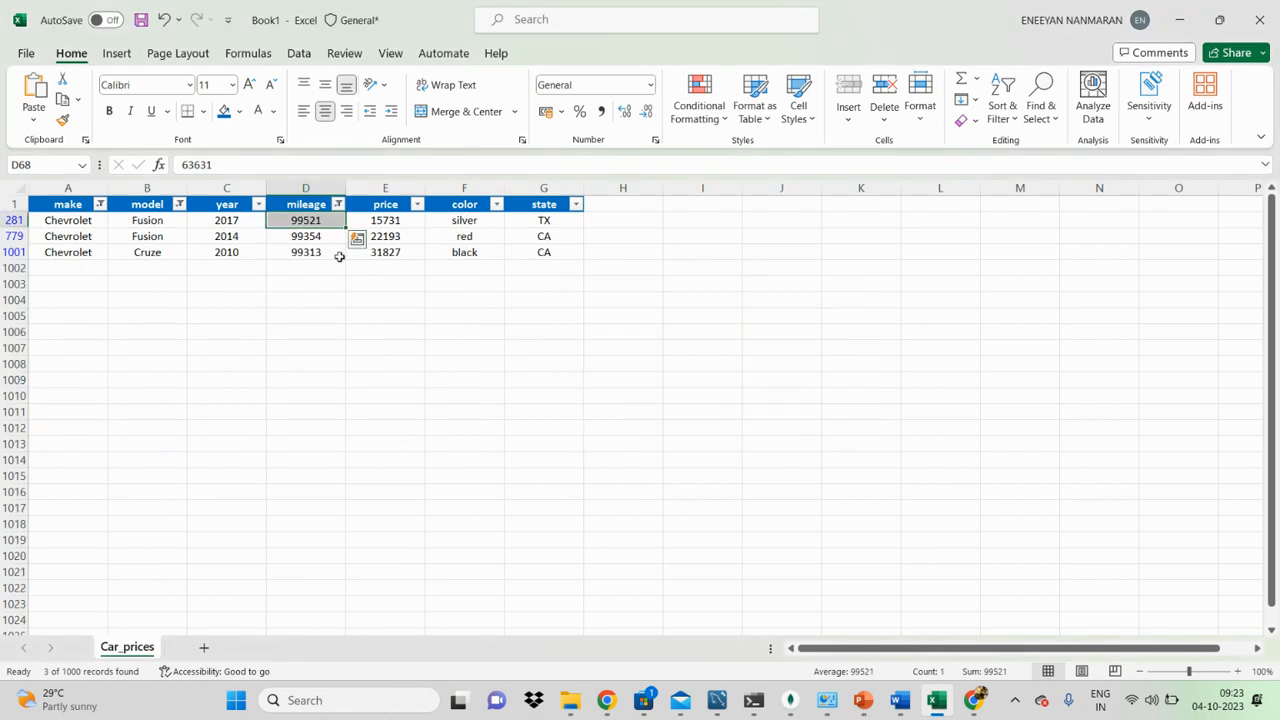
Step: Remove all filters from the car table, and turn filtering back on for the header row
{"action": "left_click", "coordinate": [305, 209]}
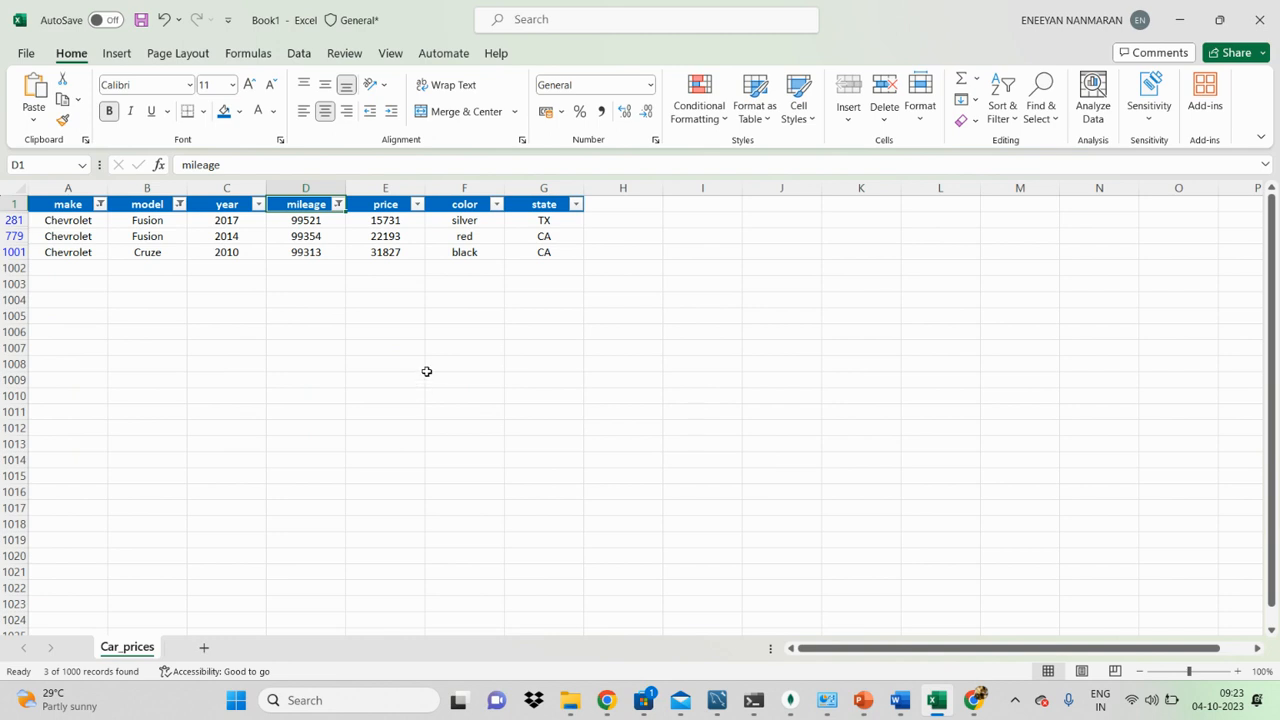
{"action": "key", "text": "ctrl+shift+l"}
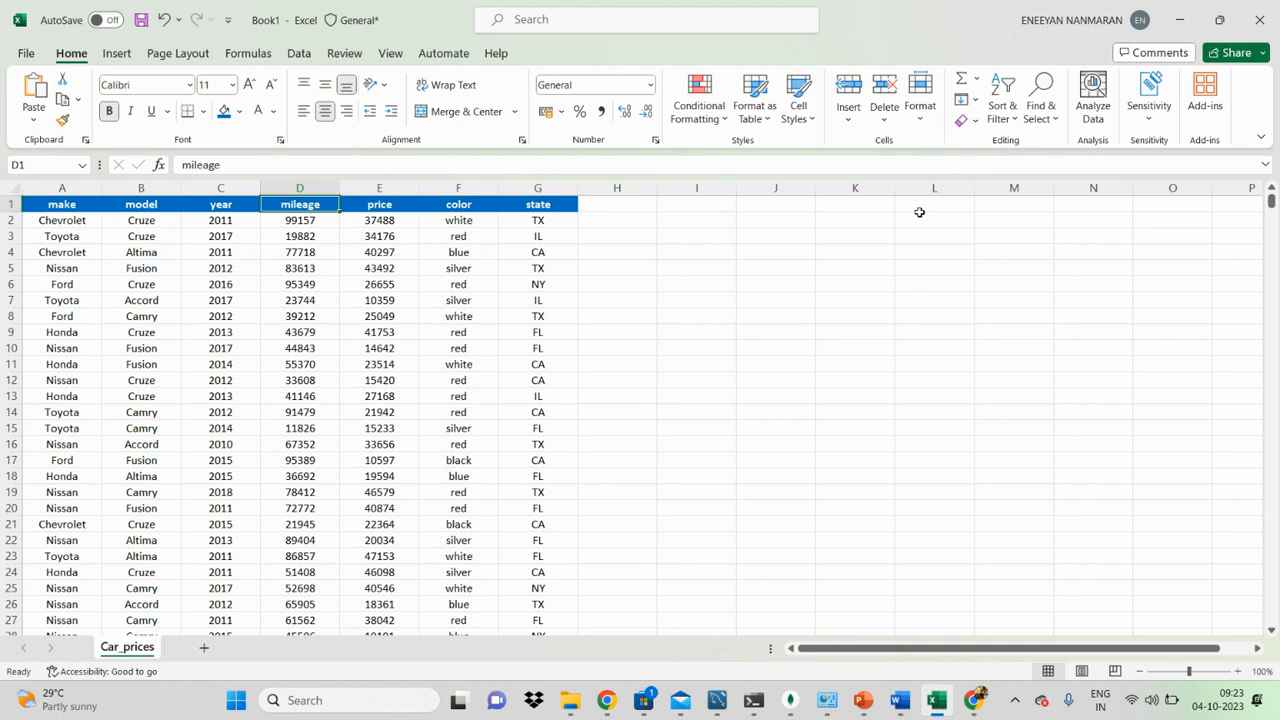
{"action": "left_click", "coordinate": [1013, 122]}
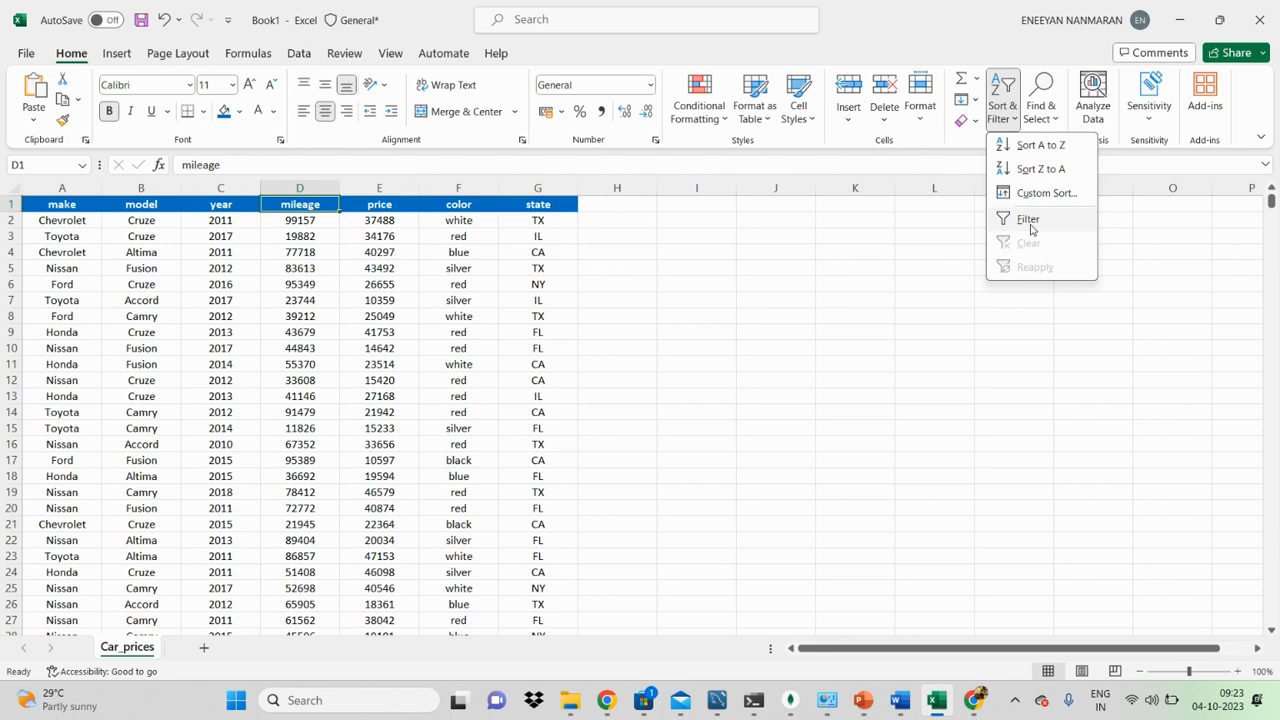
{"action": "left_click", "coordinate": [369, 238]}
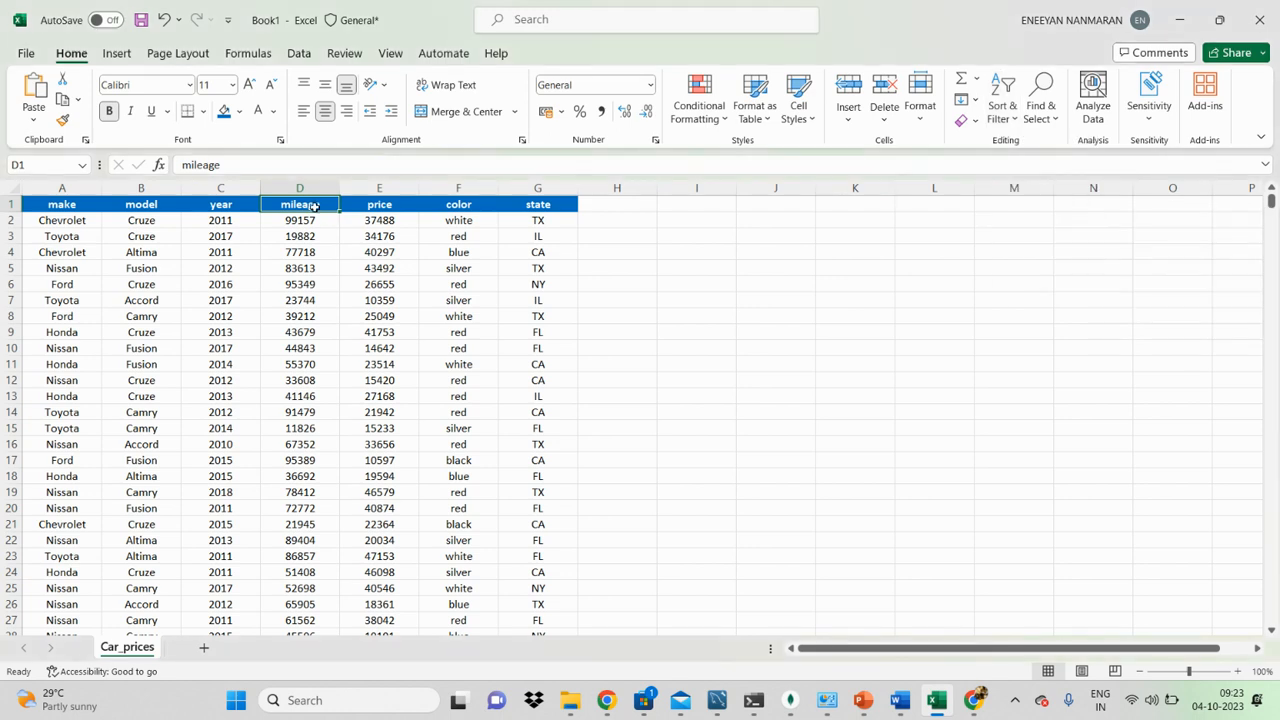
{"action": "key", "text": "ctrl+shift+l"}
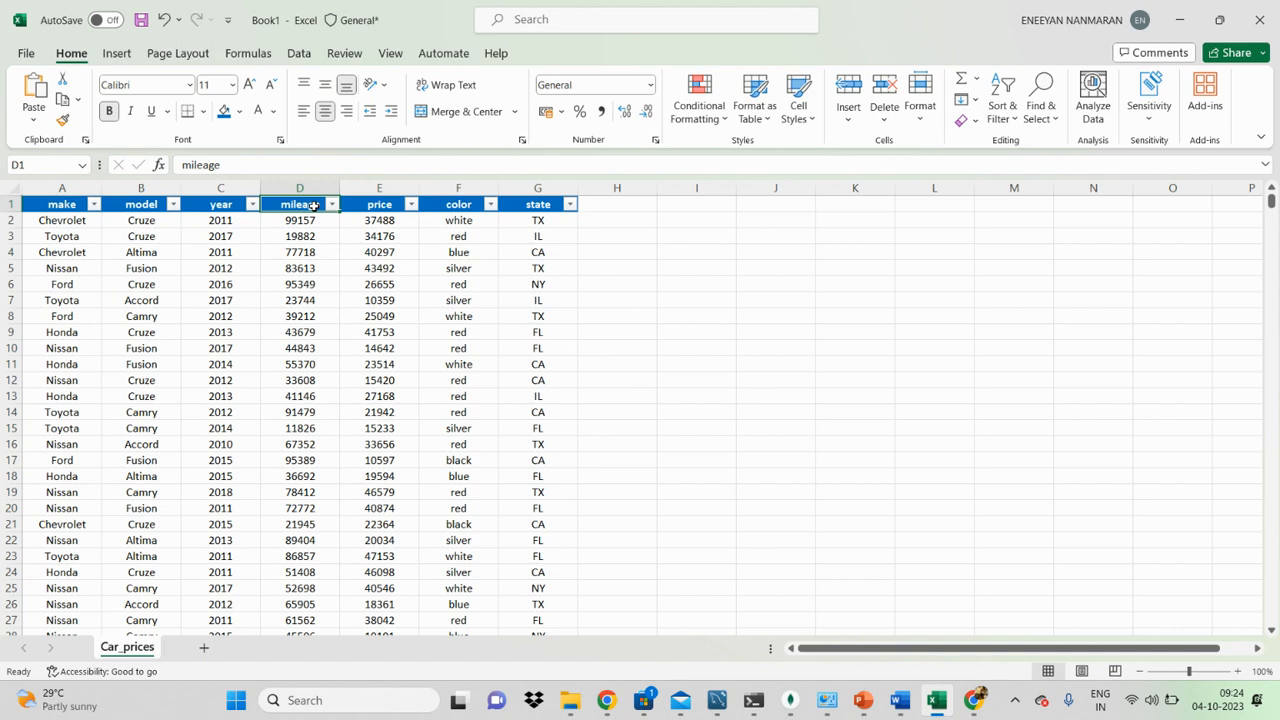
{"action": "left_click", "coordinate": [632, 271]}
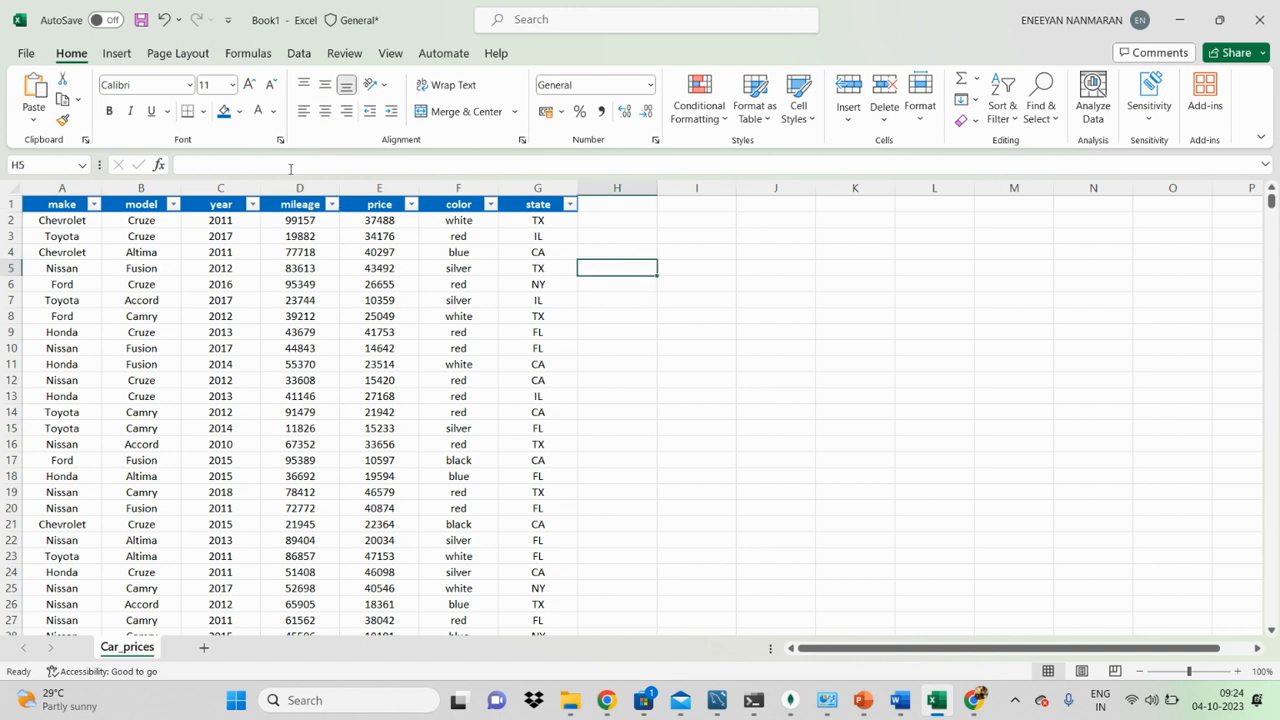
{"action": "left_click", "coordinate": [774, 382]}
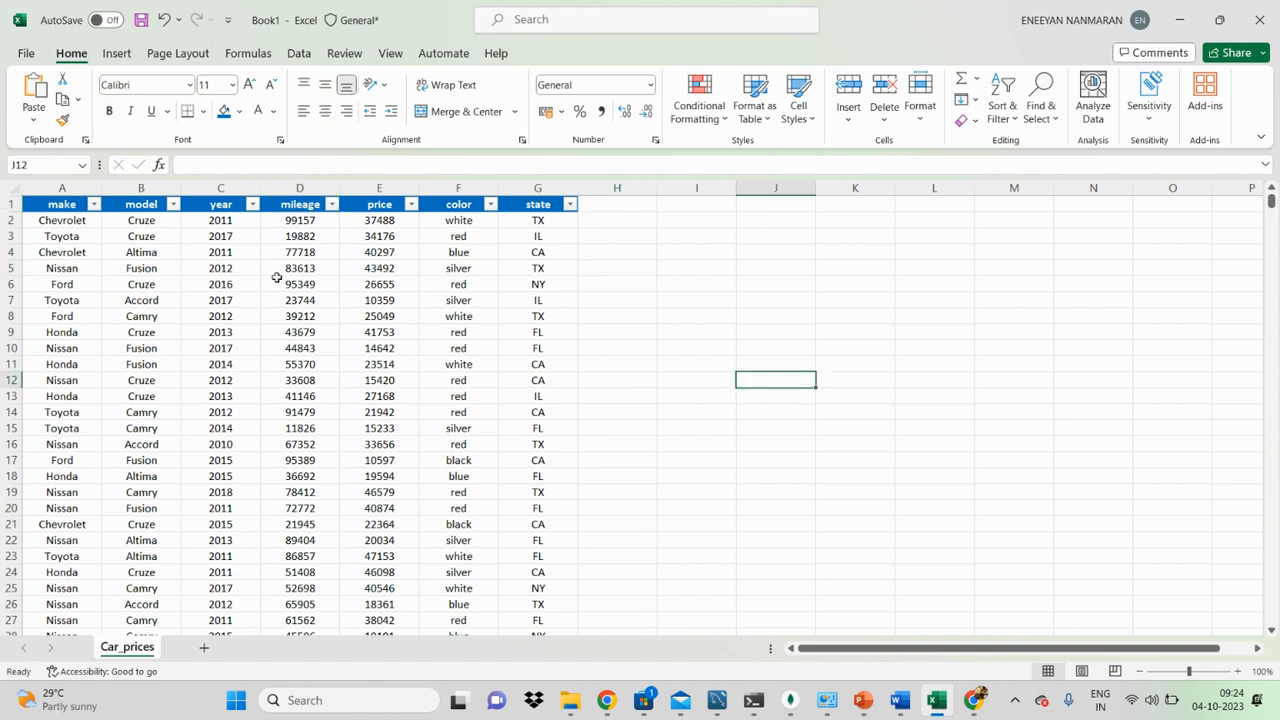
Step: Filter the mileage column of the full table to its top 10 items and select the filtered mileage values
{"action": "left_click", "coordinate": [252, 204]}
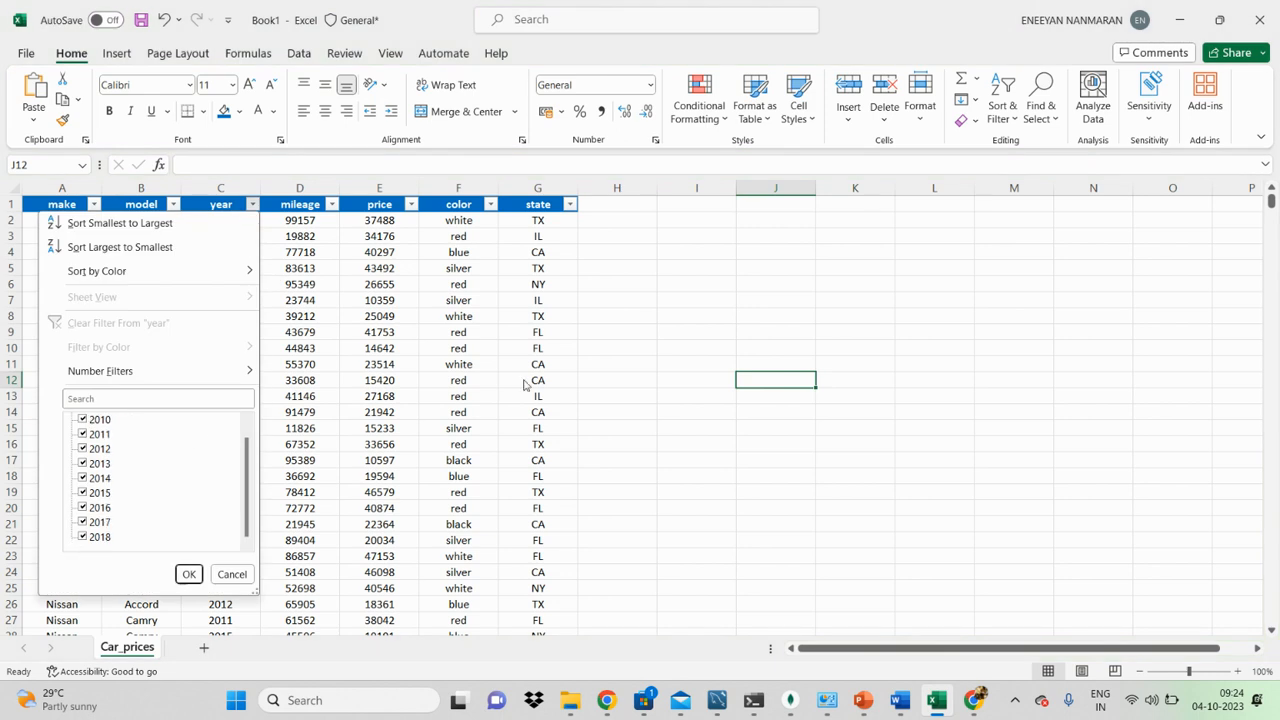
{"action": "left_click", "coordinate": [189, 574]}
{"action": "left_click", "coordinate": [331, 204]}
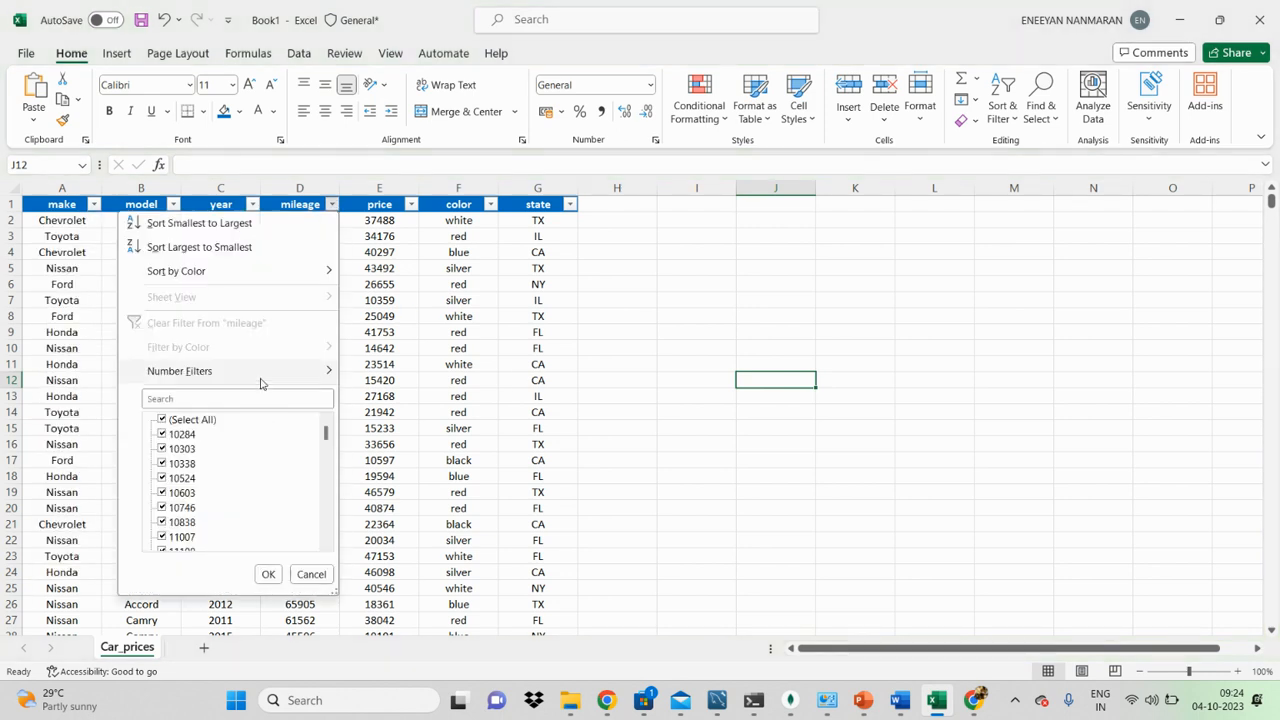
{"action": "mouse_move", "coordinate": [260, 383]}
{"action": "left_click", "coordinate": [426, 546]}
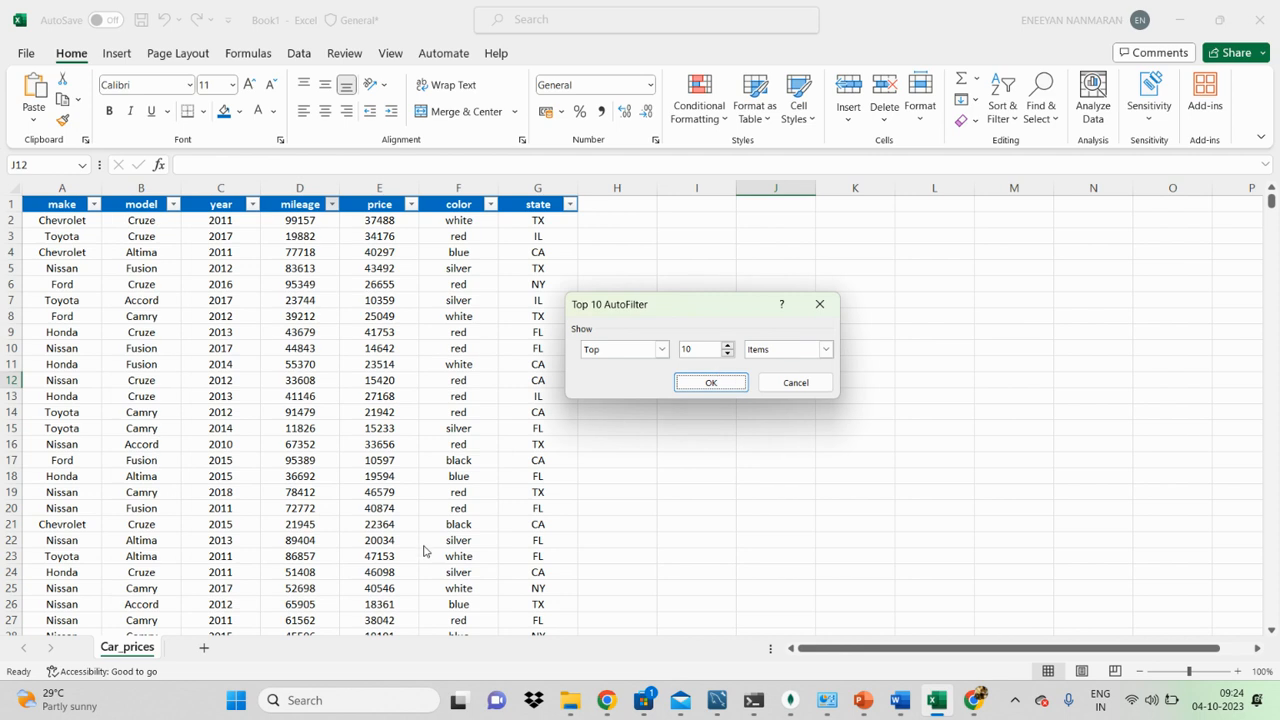
{"action": "left_click", "coordinate": [825, 349]}
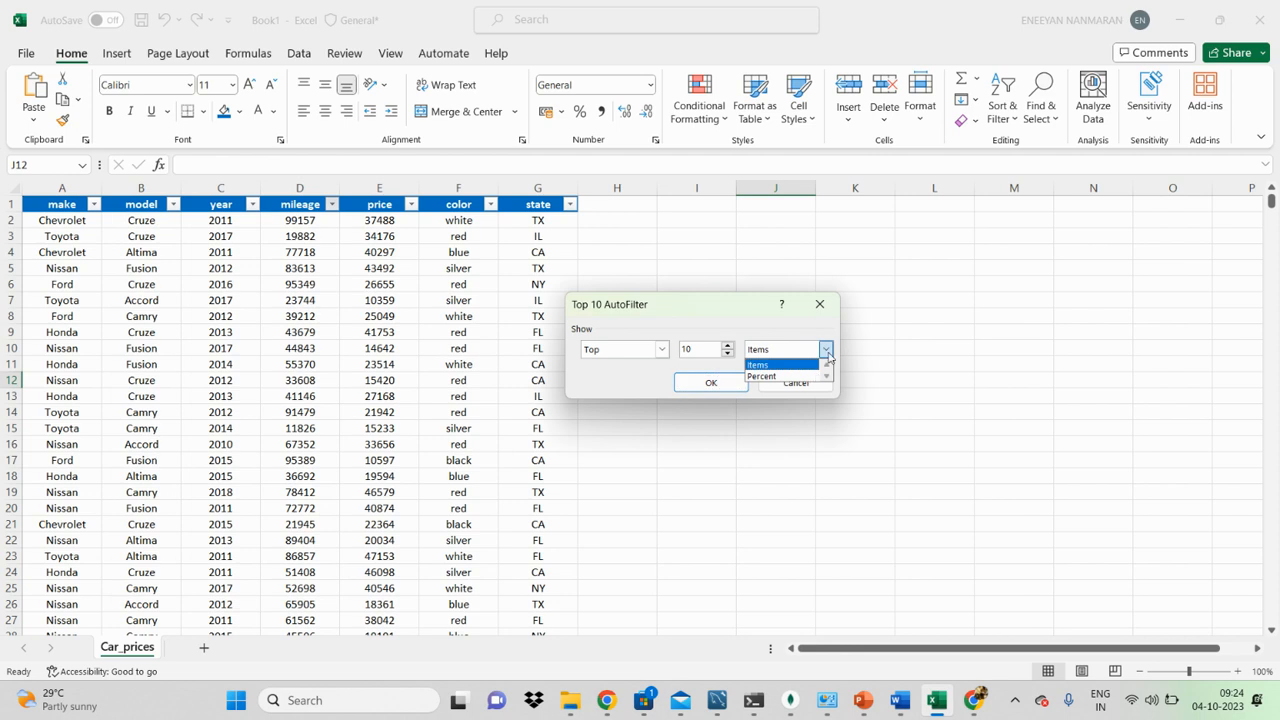
{"action": "left_click", "coordinate": [787, 367]}
{"action": "left_click", "coordinate": [728, 386]}
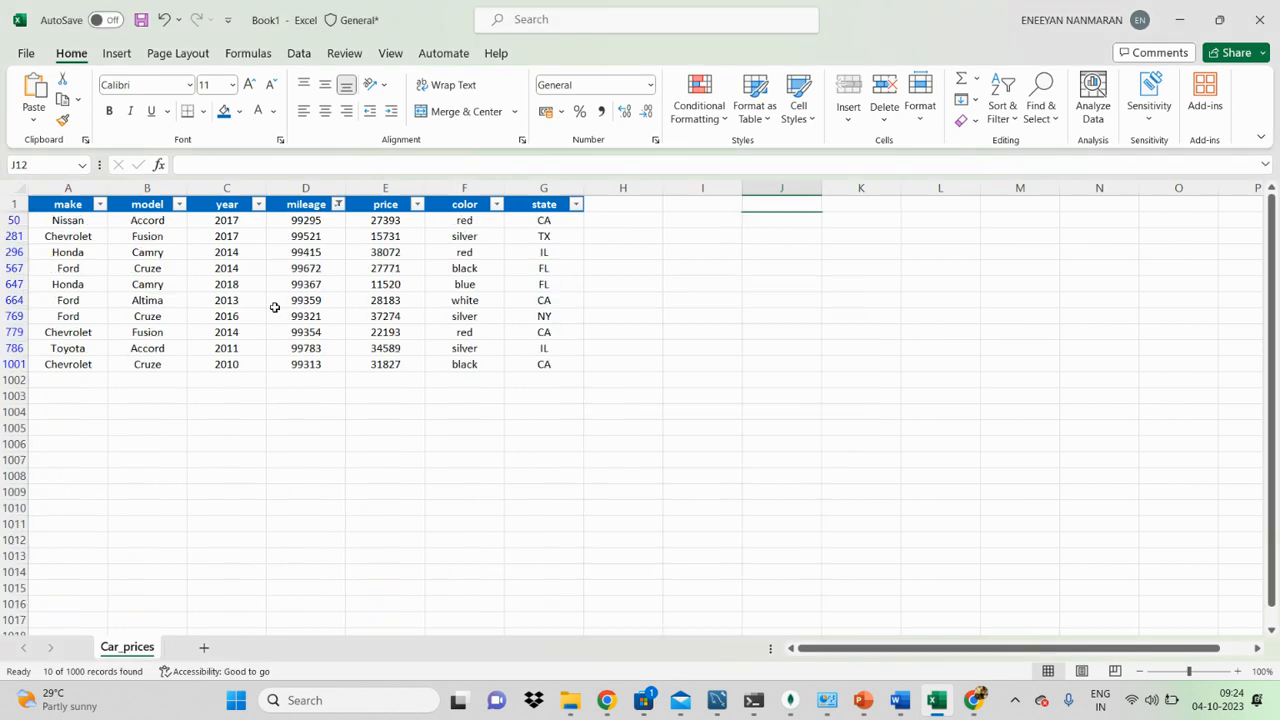
{"action": "left_click_drag", "start_coordinate": [312, 220], "coordinate": [314, 364]}
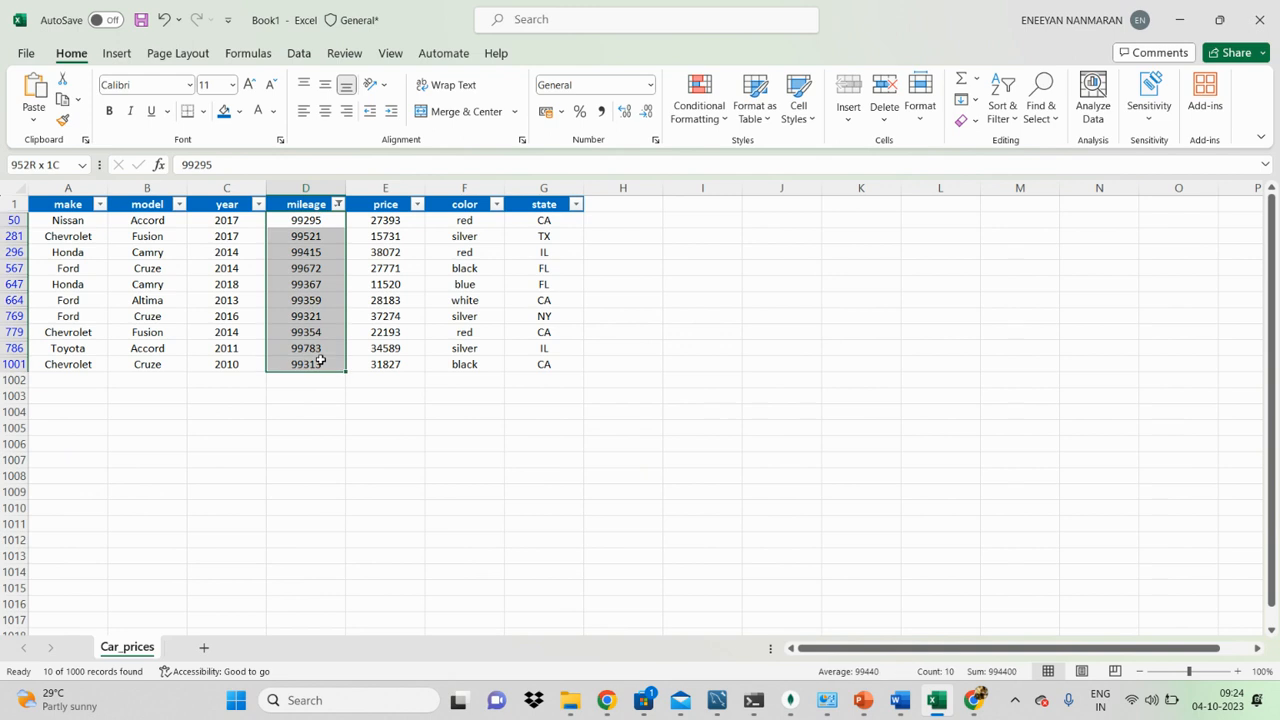
{"action": "left_click", "coordinate": [828, 364]}
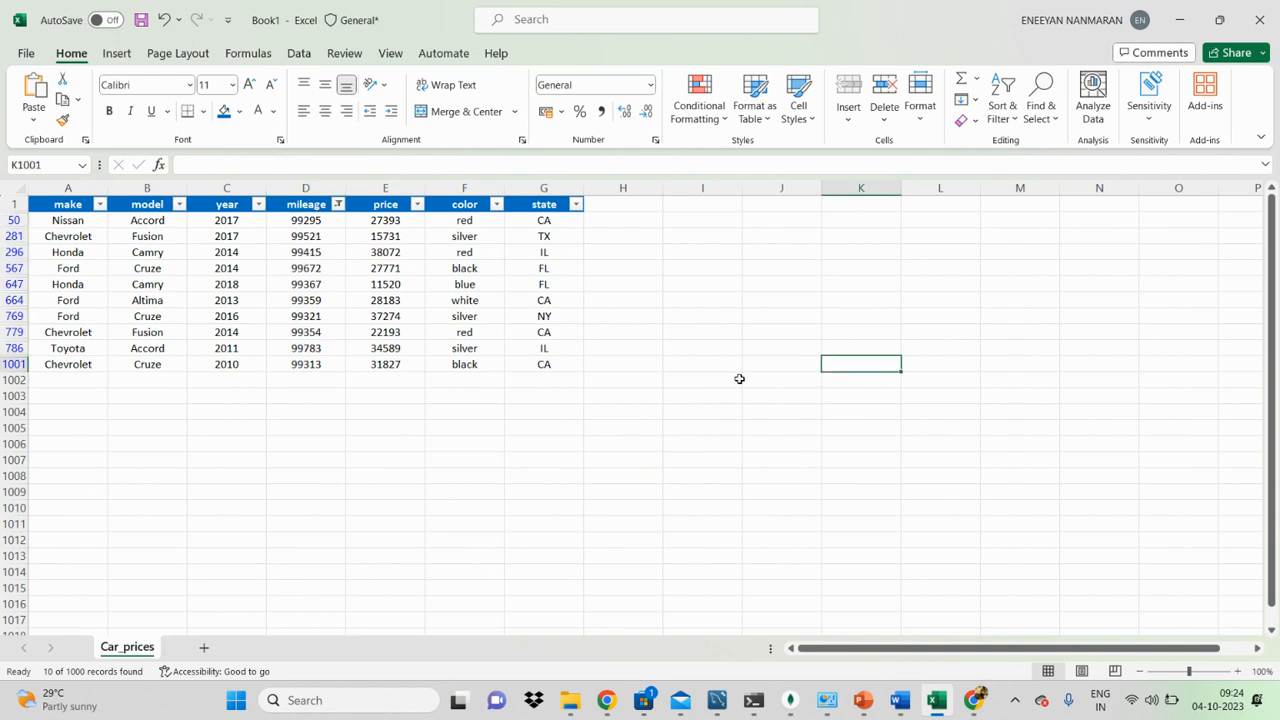
{"action": "left_click_drag", "start_coordinate": [300, 222], "coordinate": [314, 365]}
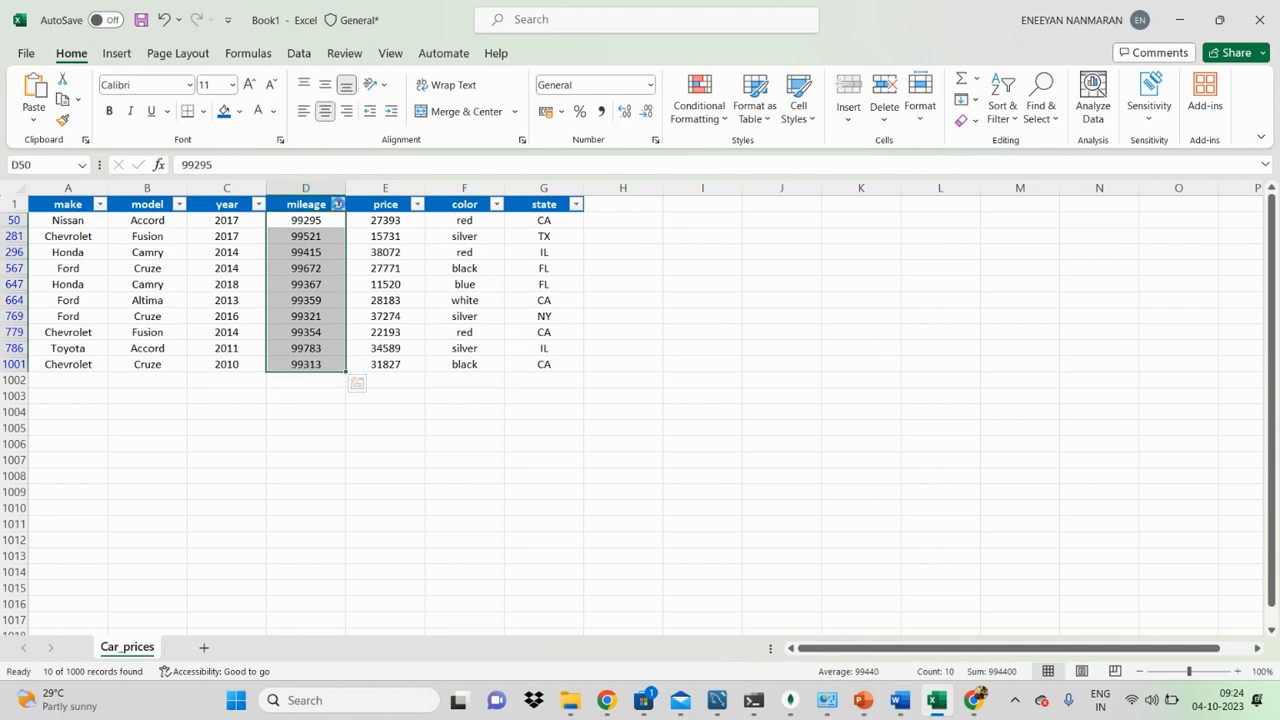
Step: Examine the number filter choices and the custom filter conditions for the mileage column, leaving them unchanged
{"action": "left_click", "coordinate": [338, 204]}
{"action": "mouse_move", "coordinate": [271, 369]}
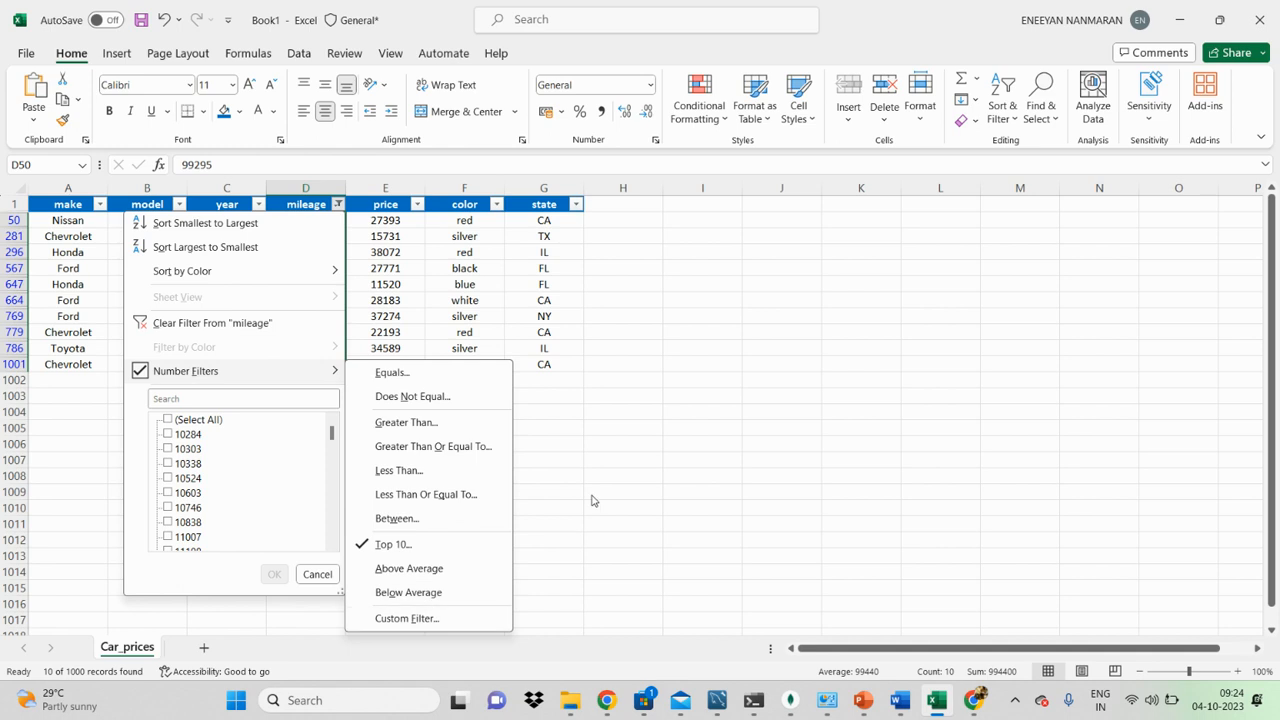
{"action": "left_click", "coordinate": [407, 618]}
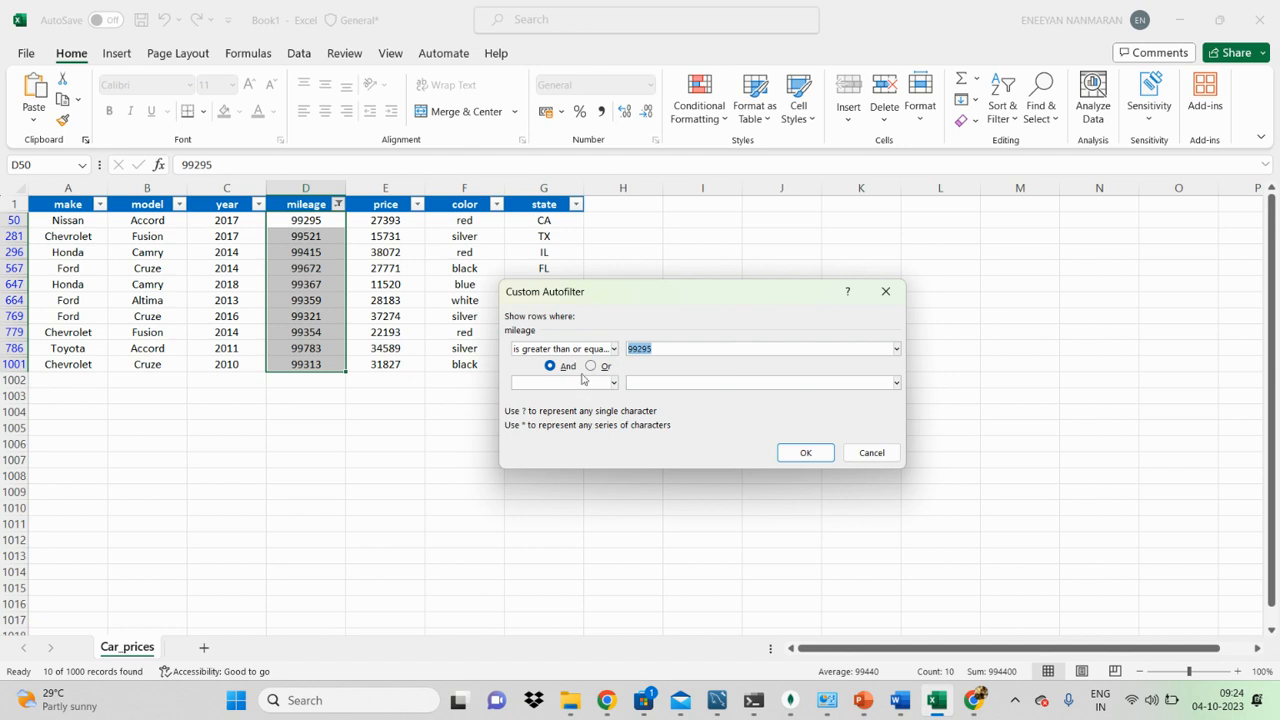
{"action": "left_click", "coordinate": [613, 383]}
{"action": "left_click", "coordinate": [708, 388]}
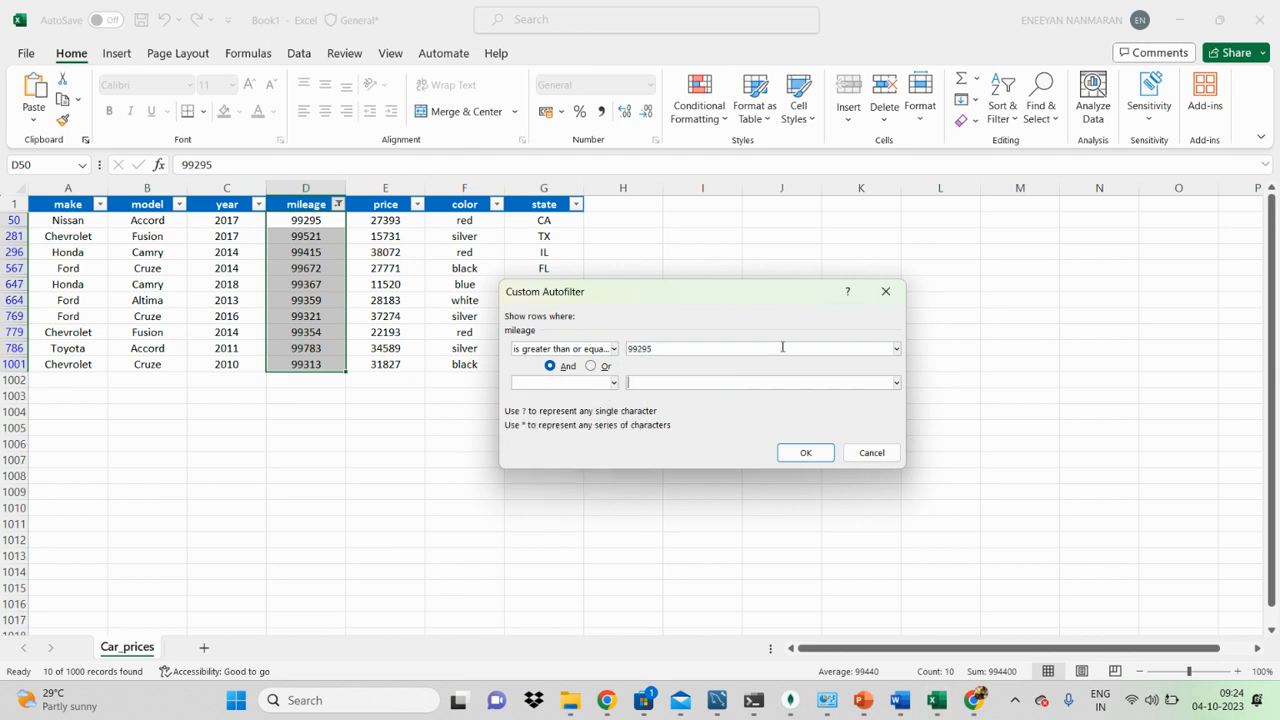
{"action": "left_click", "coordinate": [885, 292]}
{"action": "left_click", "coordinate": [398, 447]}
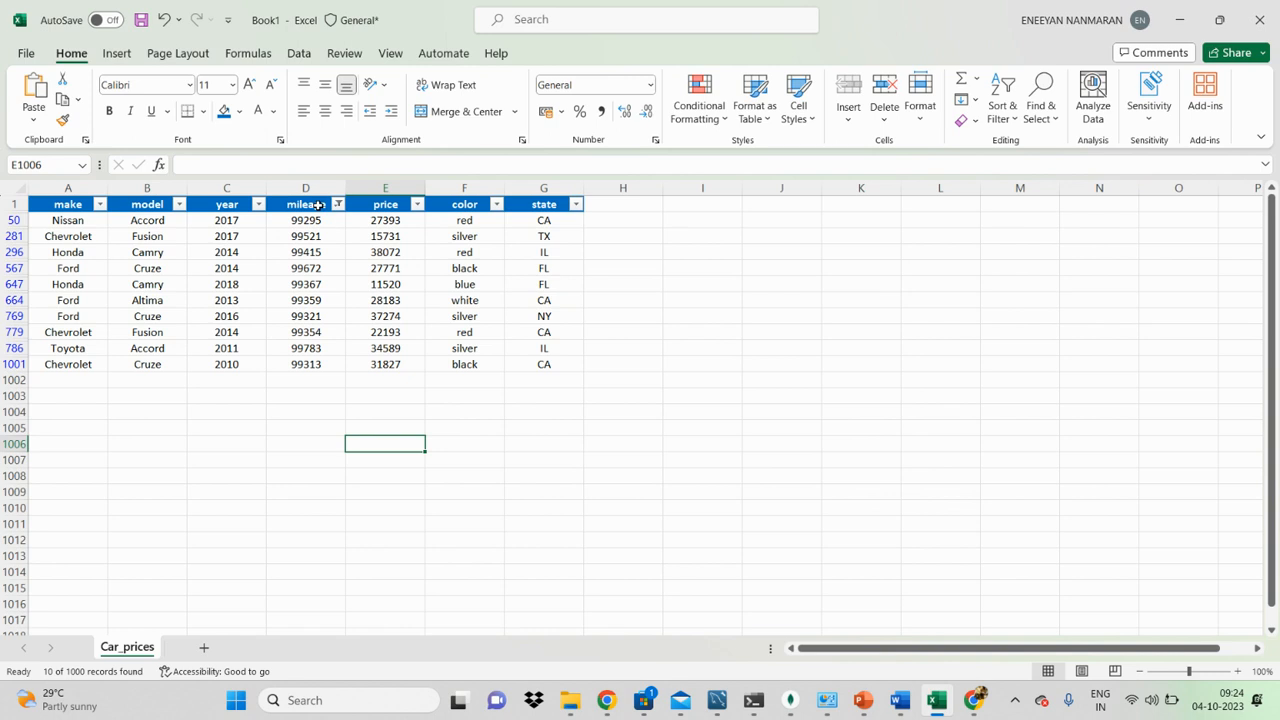
Step: Clear the mileage filter by switching filtering off, and switch it back on for the header row
{"action": "left_click", "coordinate": [318, 205]}
{"action": "key", "text": "ctrl+shift+l"}
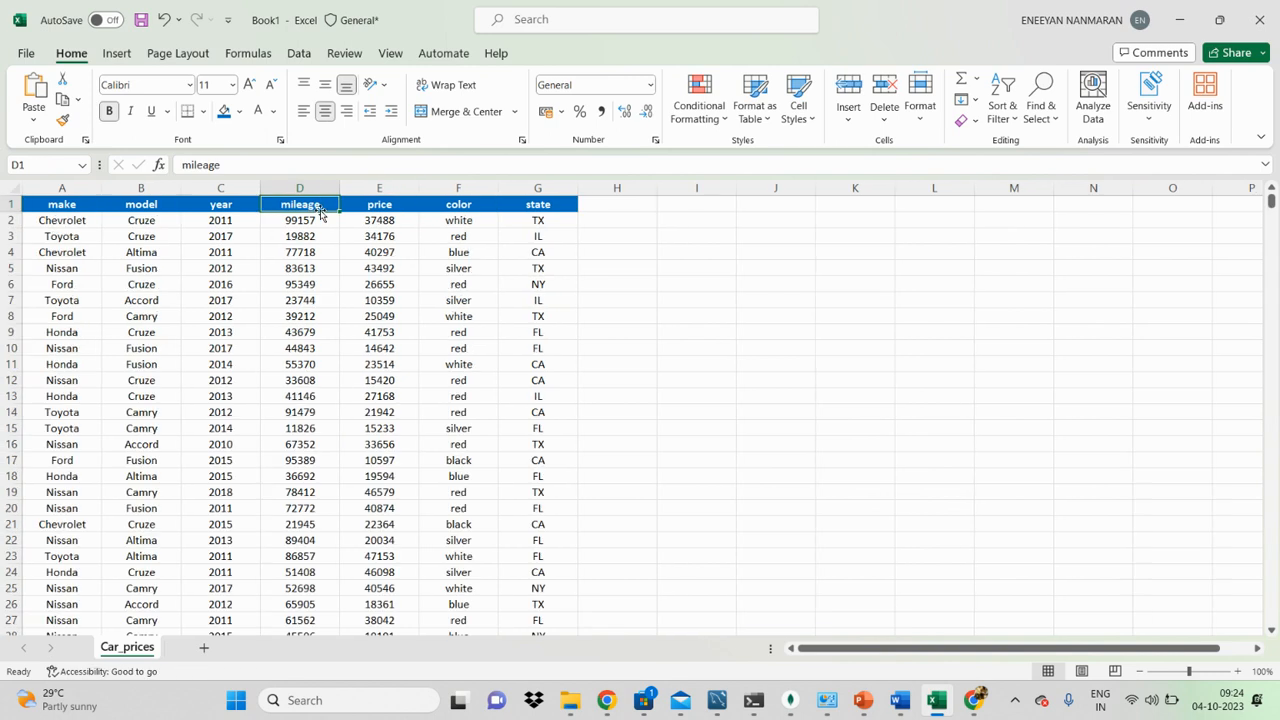
{"action": "key", "text": "ctrl+shift+l"}
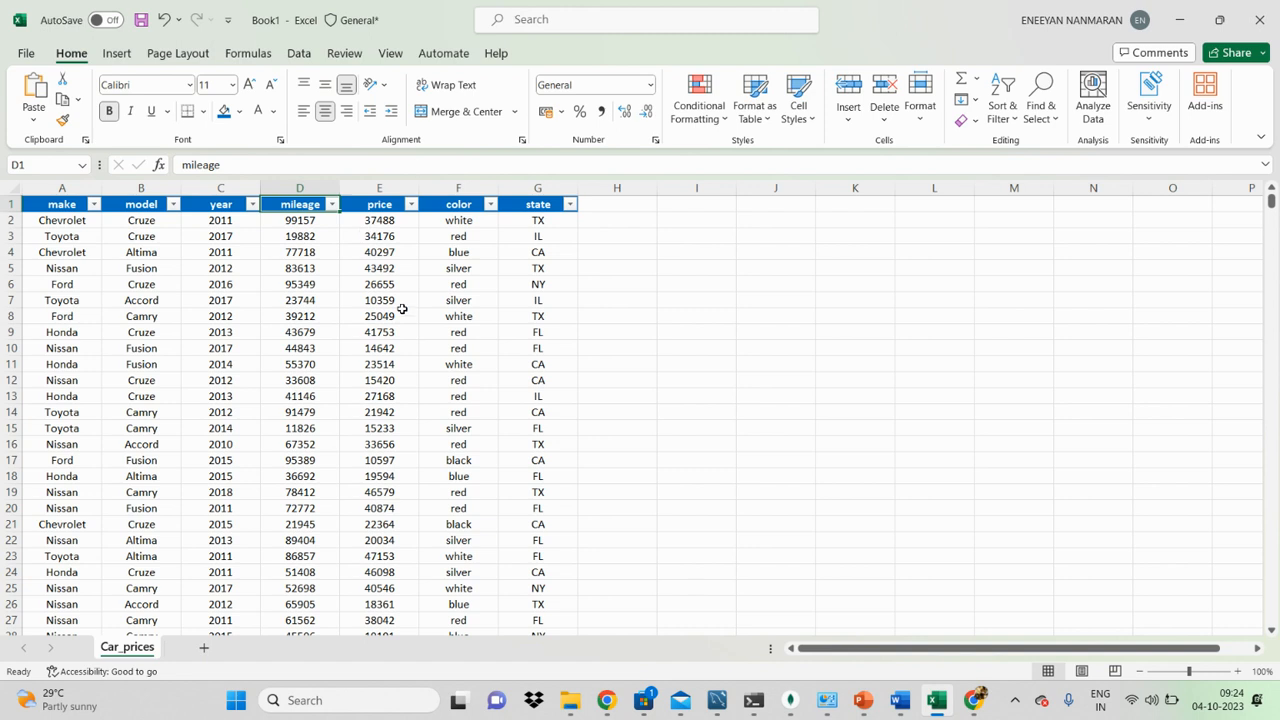
{"action": "left_click", "coordinate": [696, 252]}
{"action": "left_click", "coordinate": [543, 206]}
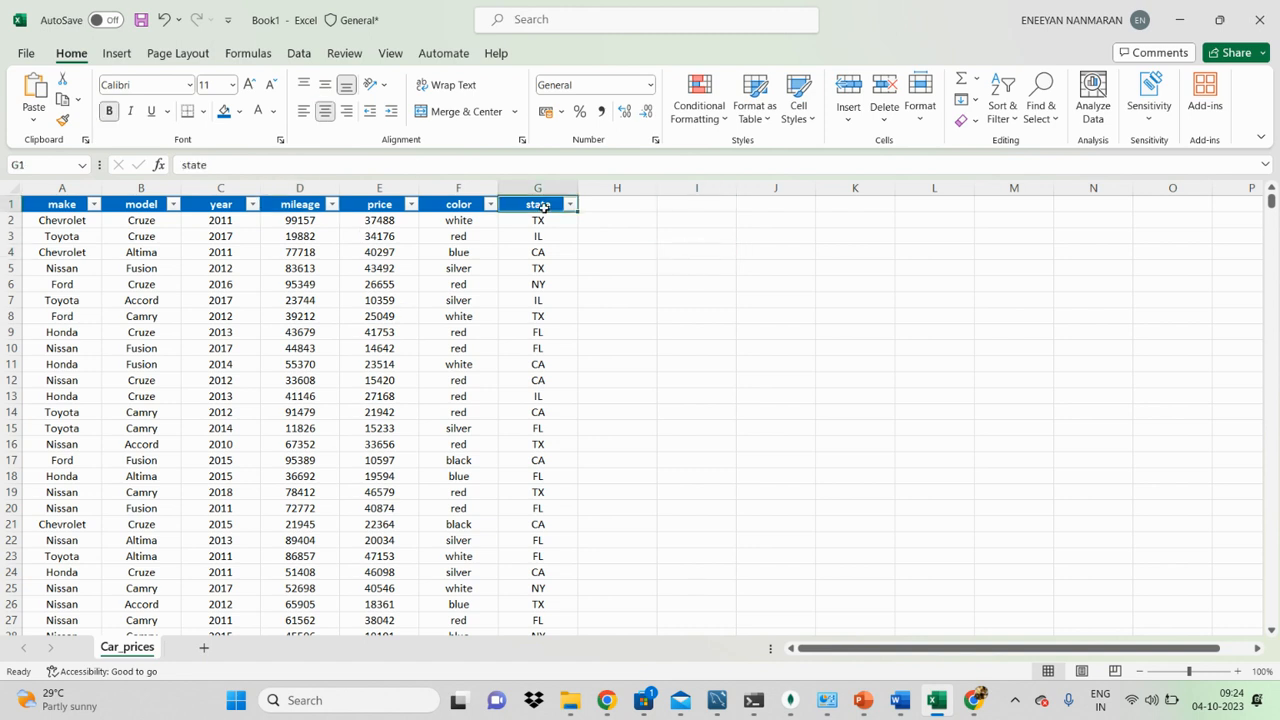
{"action": "key", "text": "ctrl+shift+l"}
{"action": "key", "text": "ctrl+shift+l"}
Step: Apply a text filter to the color column for values containing "wh" and review the filtered rows
{"action": "left_click", "coordinate": [490, 205]}
{"action": "mouse_move", "coordinate": [433, 372]}
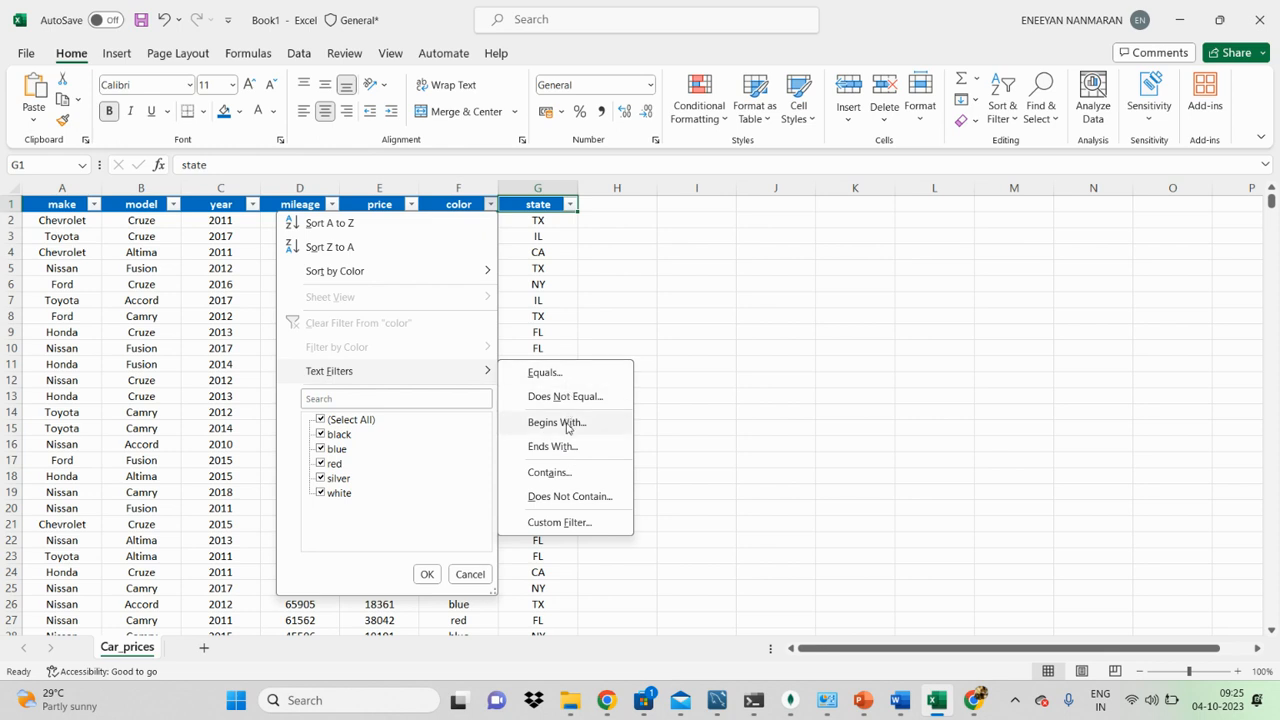
{"action": "left_click", "coordinate": [562, 476]}
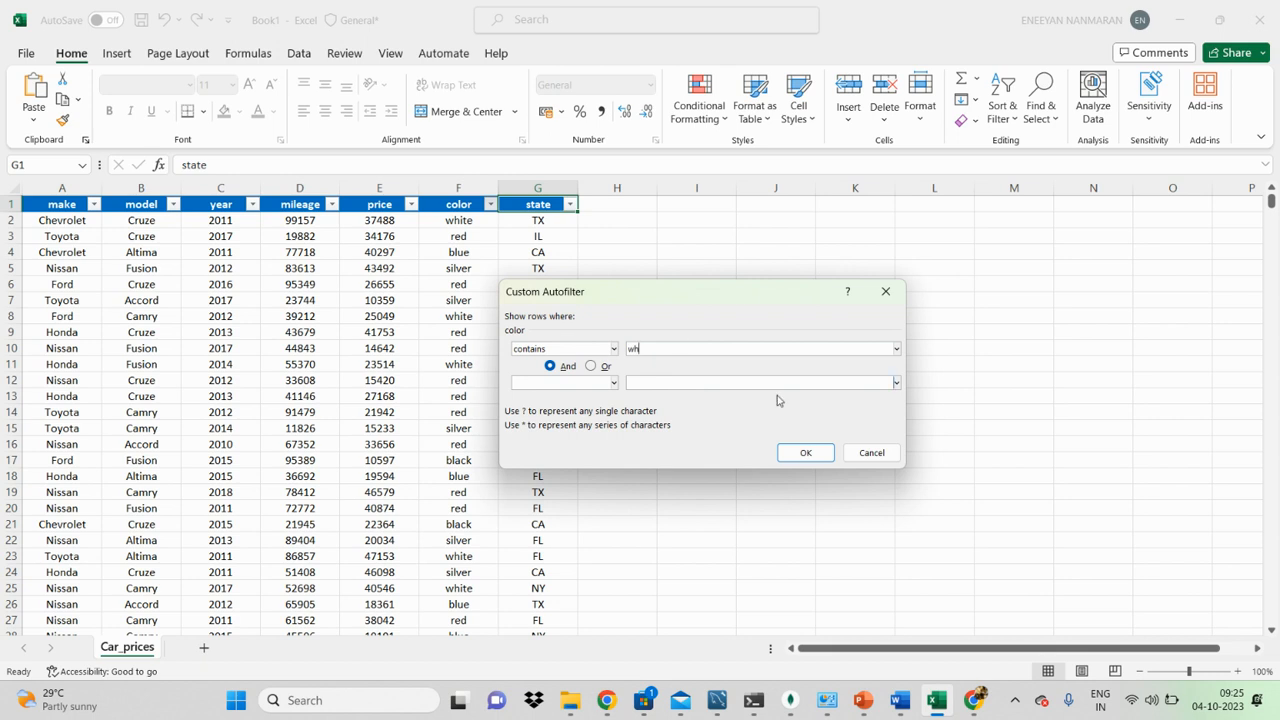
{"action": "left_click", "coordinate": [803, 453]}
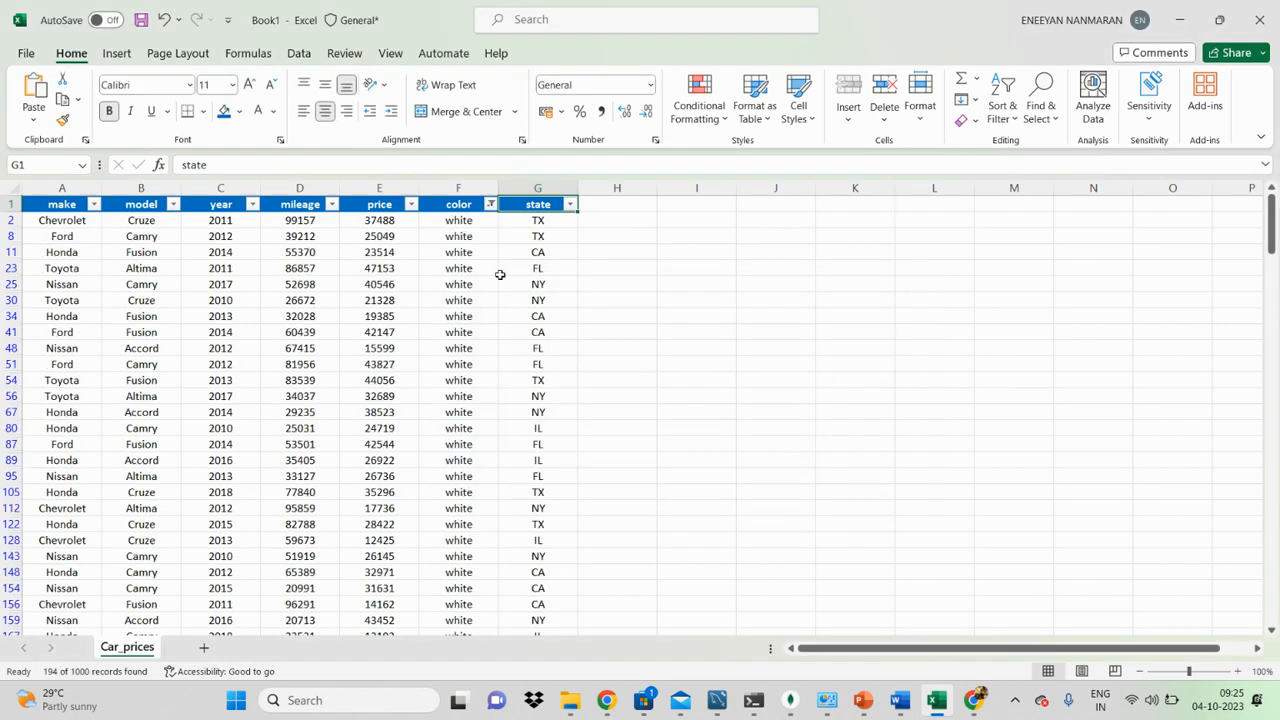
{"action": "scroll", "coordinate": [517, 380], "scroll_direction": "down", "scroll_amount": 5}
{"action": "scroll", "coordinate": [492, 453], "scroll_direction": "up", "scroll_amount": 5}
{"action": "left_click", "coordinate": [458, 412]}
{"action": "left_click", "coordinate": [452, 318]}
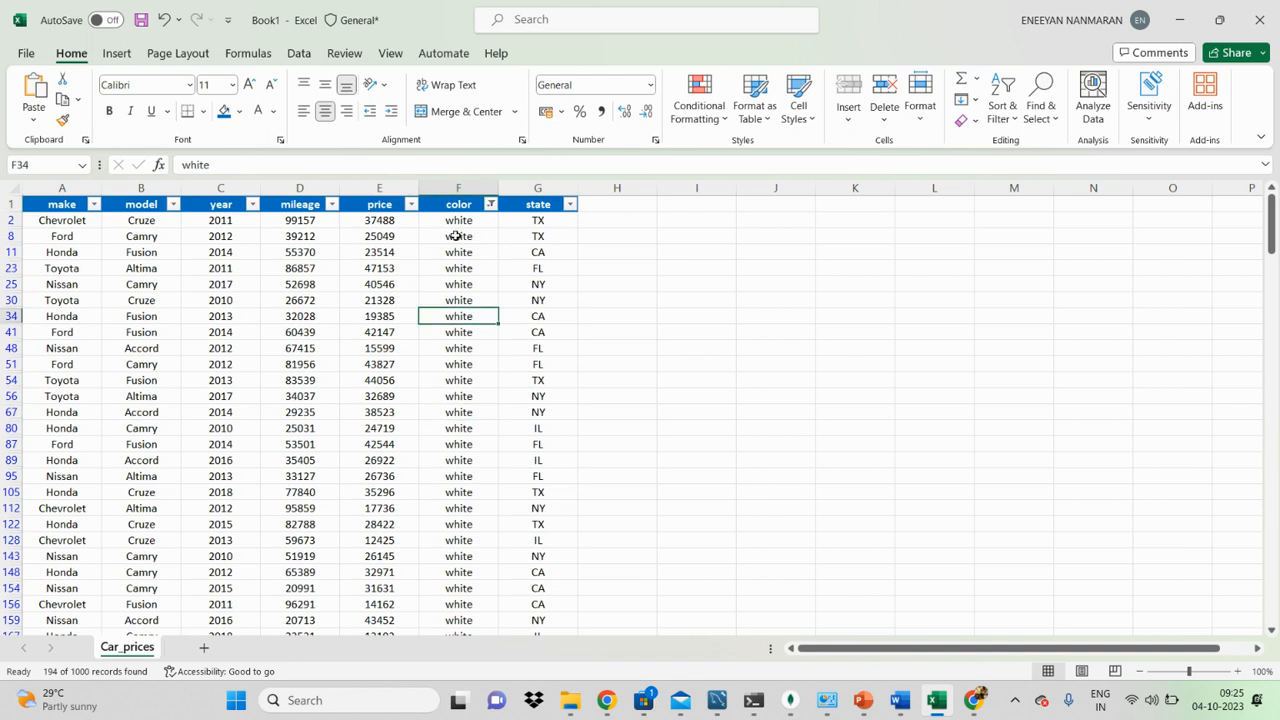
Step: Review the text filter choices of the color column and clear its filter by switching filtering off
{"action": "left_click", "coordinate": [490, 205]}
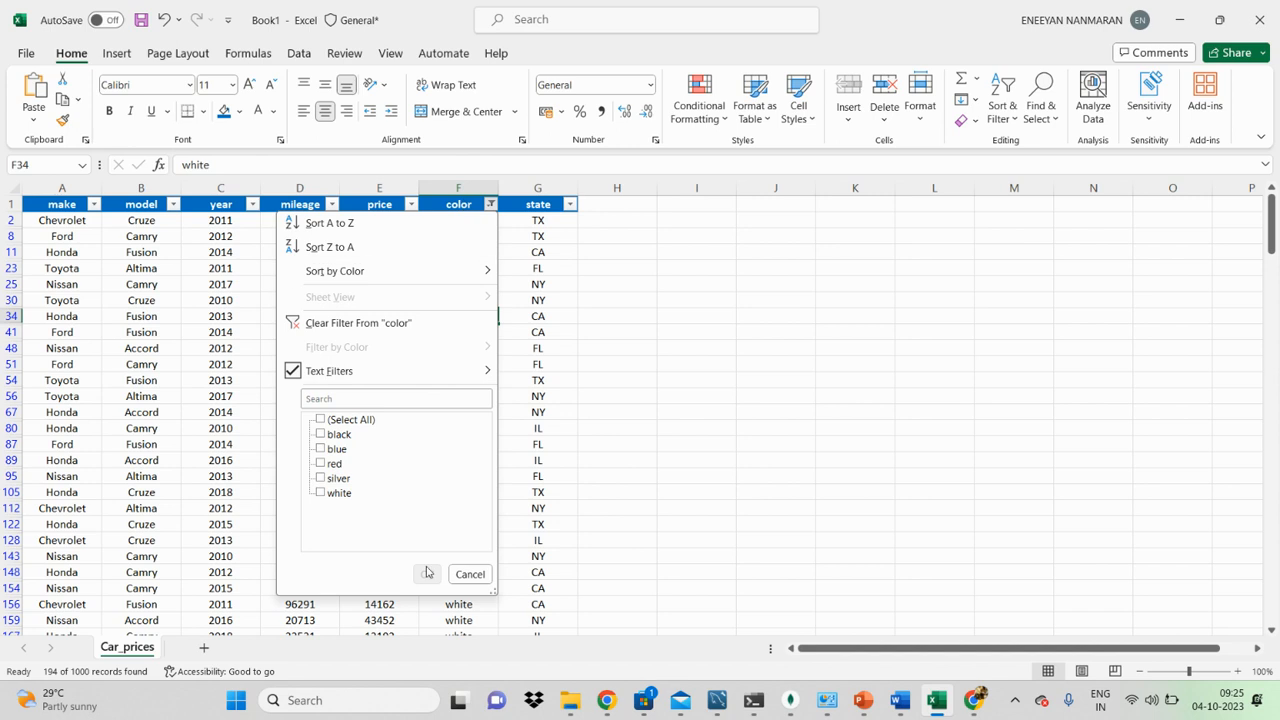
{"action": "left_click", "coordinate": [525, 530]}
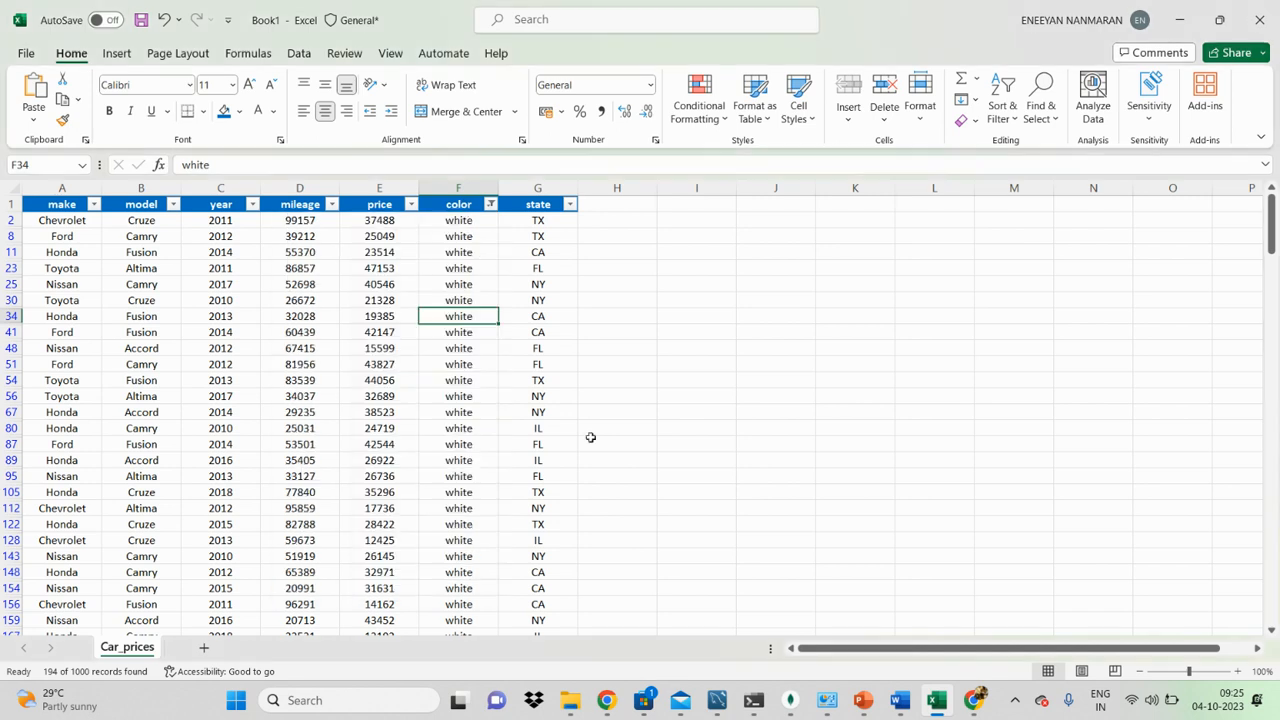
{"action": "left_click", "coordinate": [489, 208]}
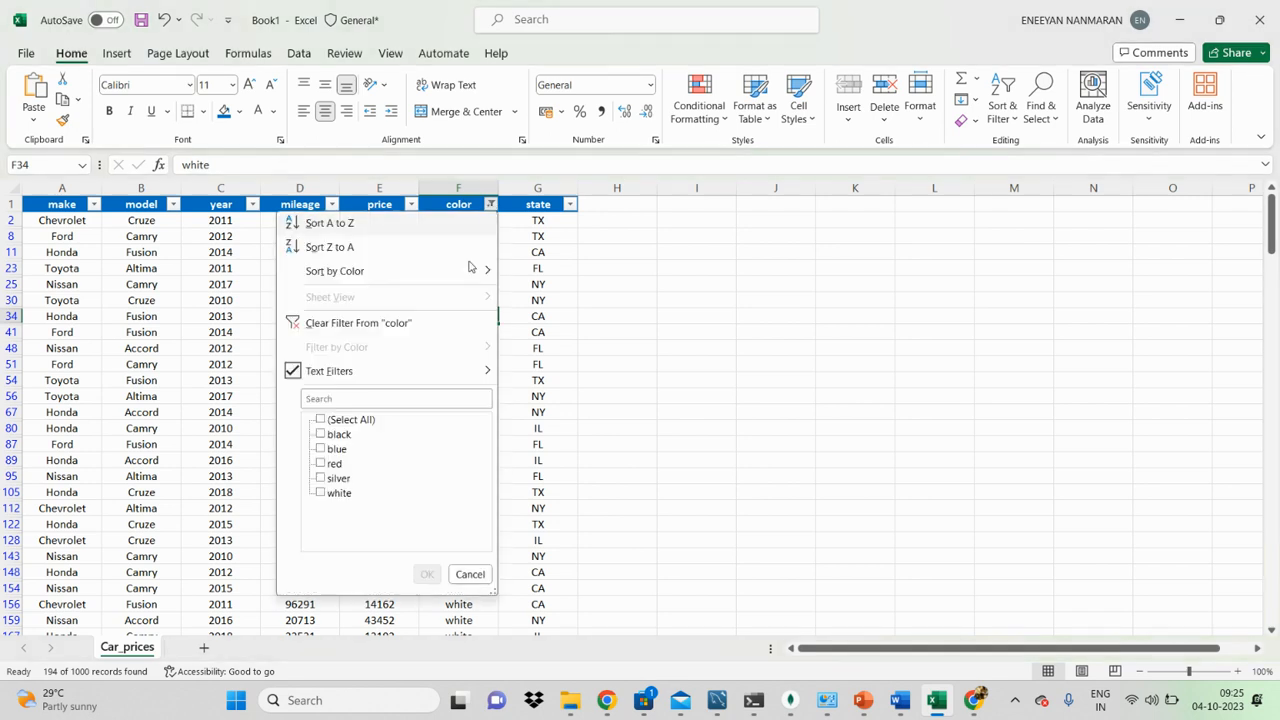
{"action": "left_click", "coordinate": [765, 335]}
{"action": "left_click", "coordinate": [476, 207]}
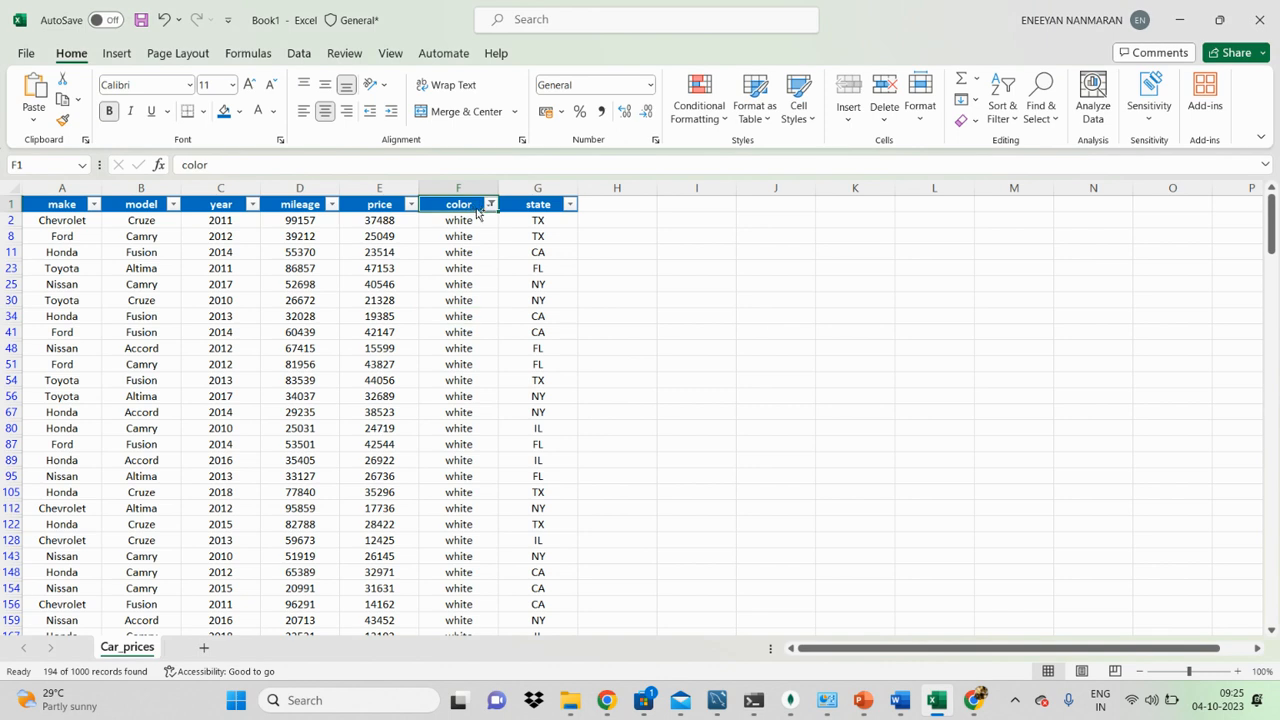
{"action": "key", "text": "ctrl+shift+l"}
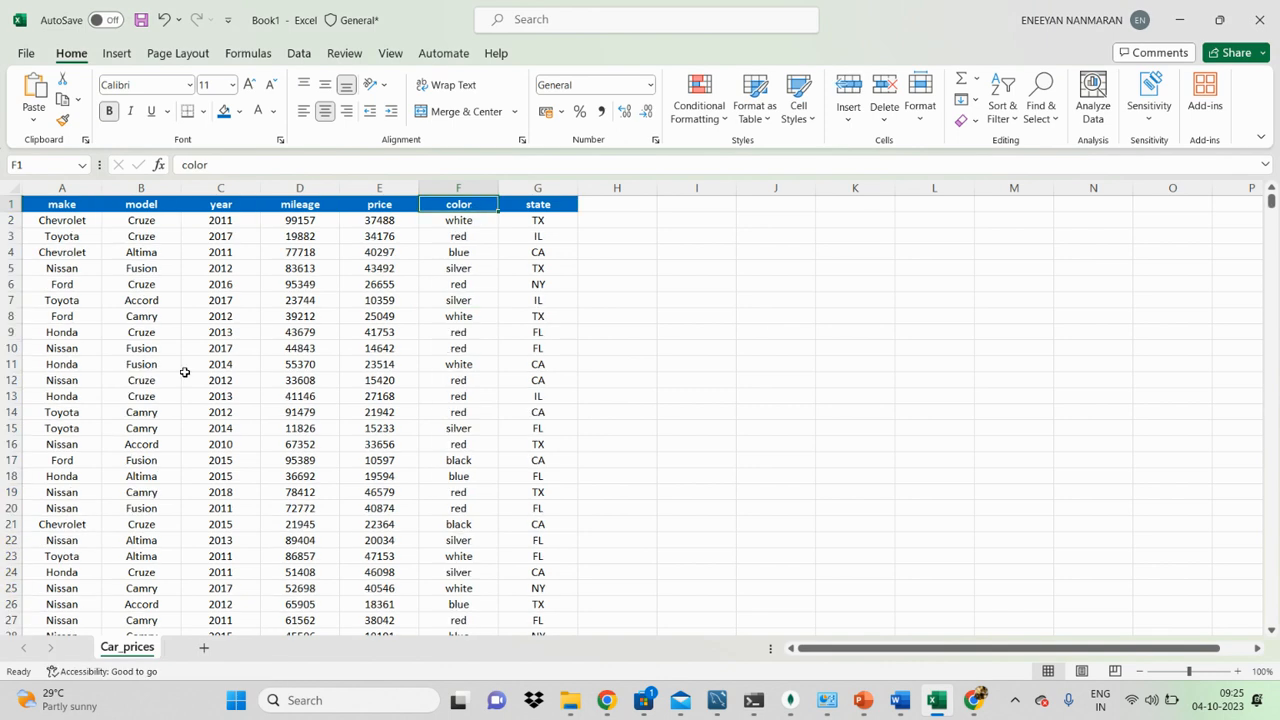
Step: Fill rows 10 to 21 of the table, from make to state, with yellow
{"action": "left_click_drag", "start_coordinate": [60, 347], "coordinate": [532, 525]}
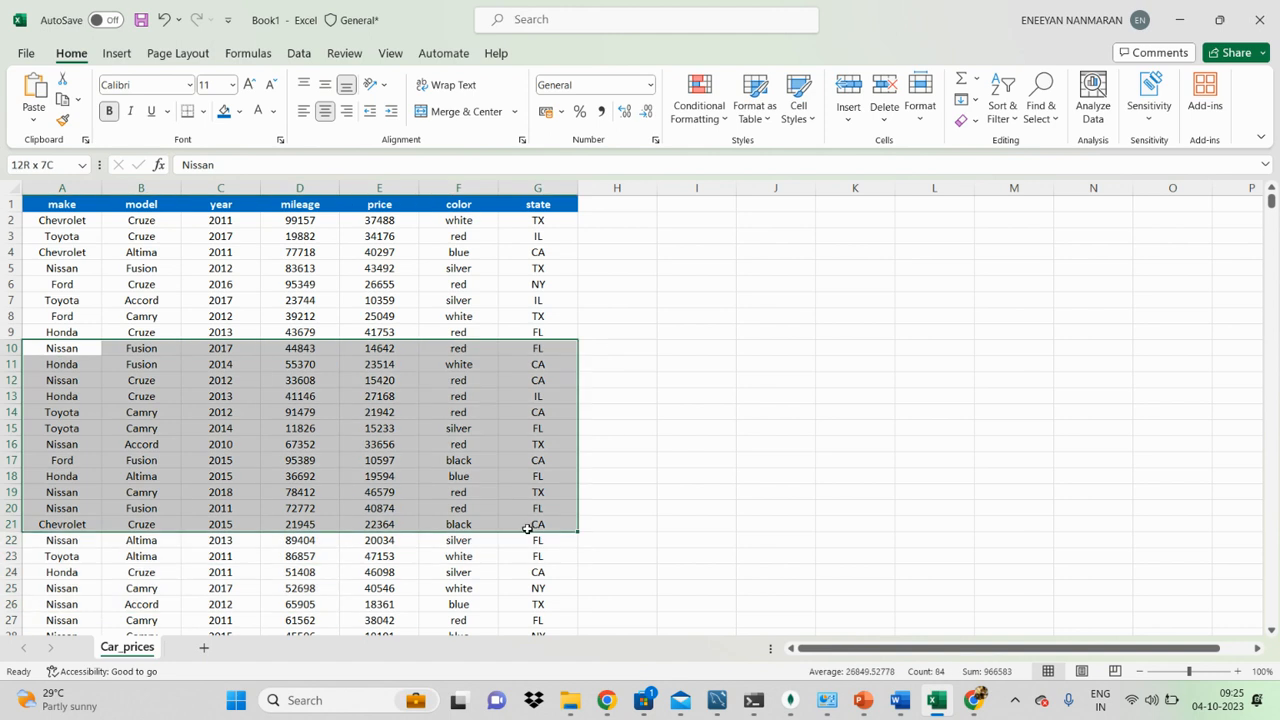
{"action": "left_click", "coordinate": [238, 112]}
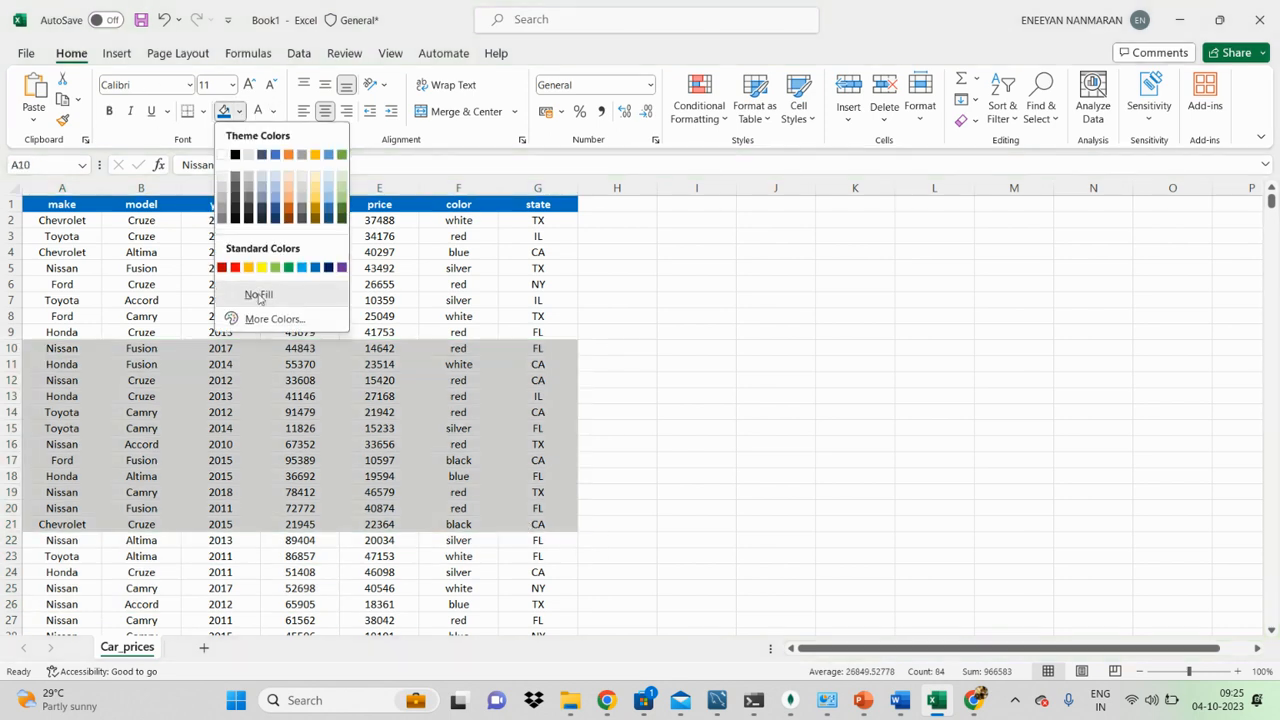
{"action": "left_click", "coordinate": [265, 268]}
{"action": "left_click", "coordinate": [775, 396]}
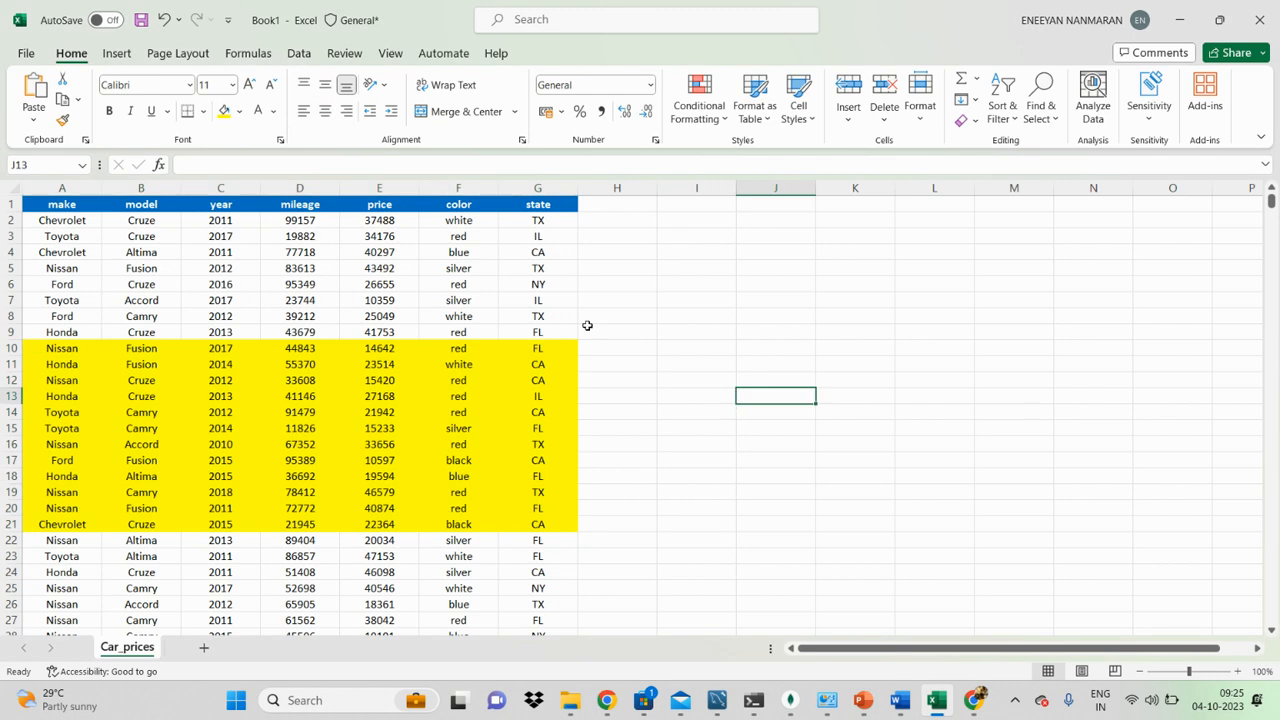
Step: Switch filtering on for the header row and examine the filter-by-color choices of the color column
{"action": "left_click", "coordinate": [451, 218]}
{"action": "key", "text": "Up"}
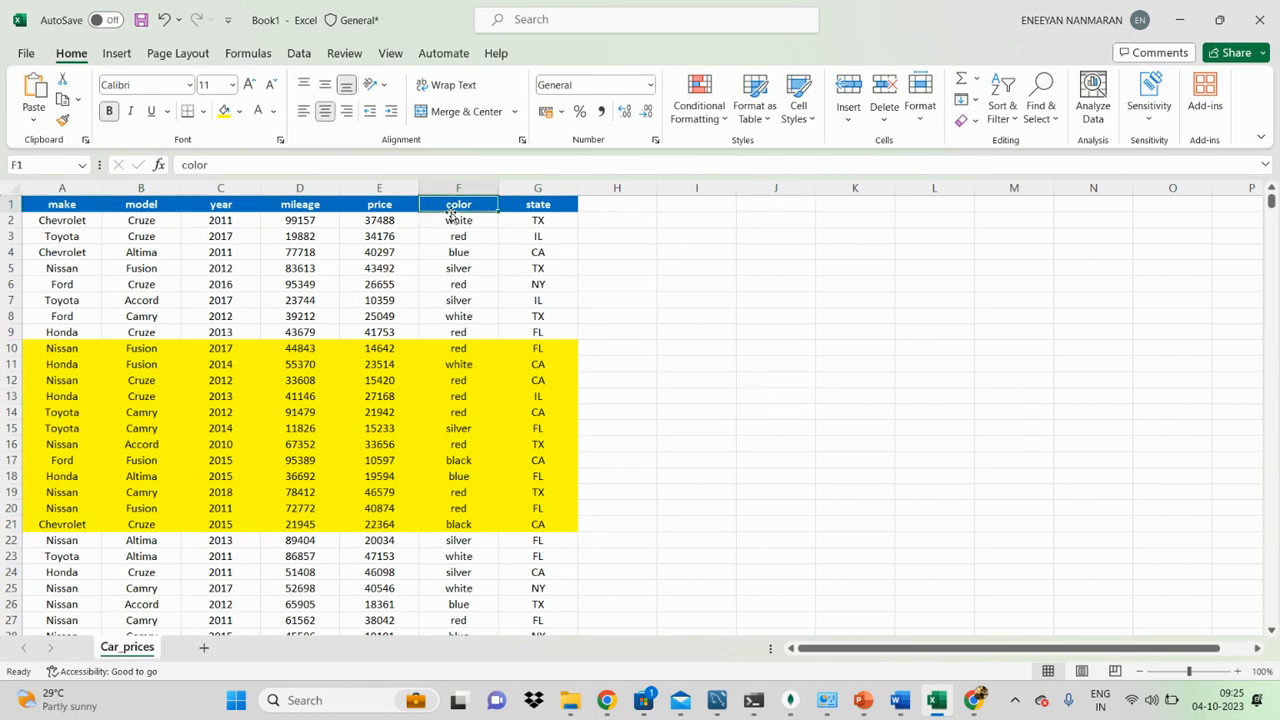
{"action": "key", "text": "ctrl+shift+l"}
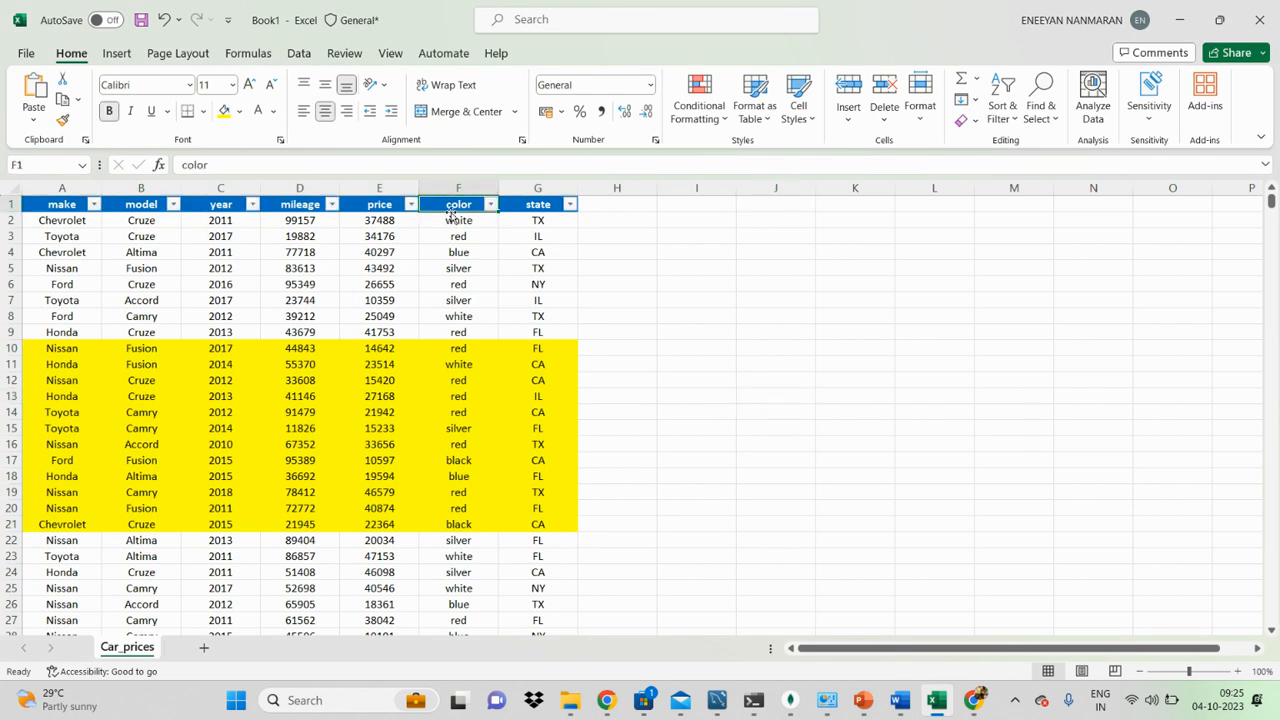
{"action": "left_click", "coordinate": [490, 204]}
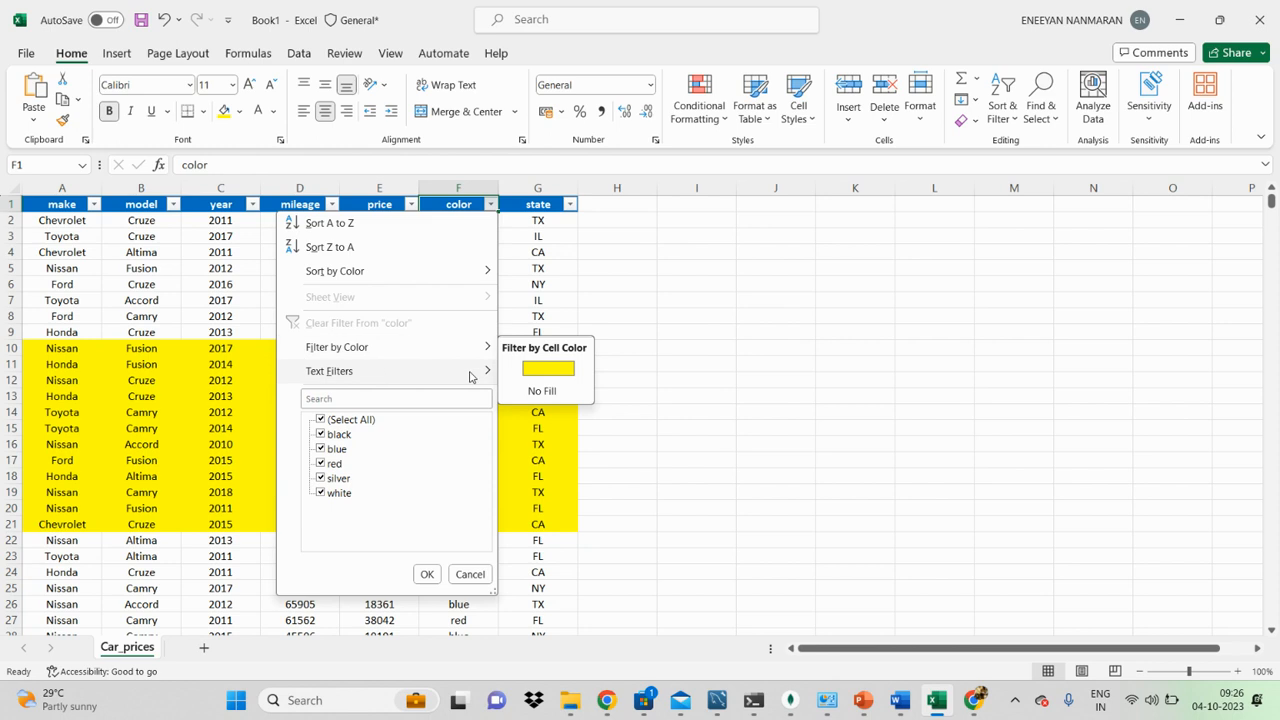
{"action": "left_click", "coordinate": [732, 337]}
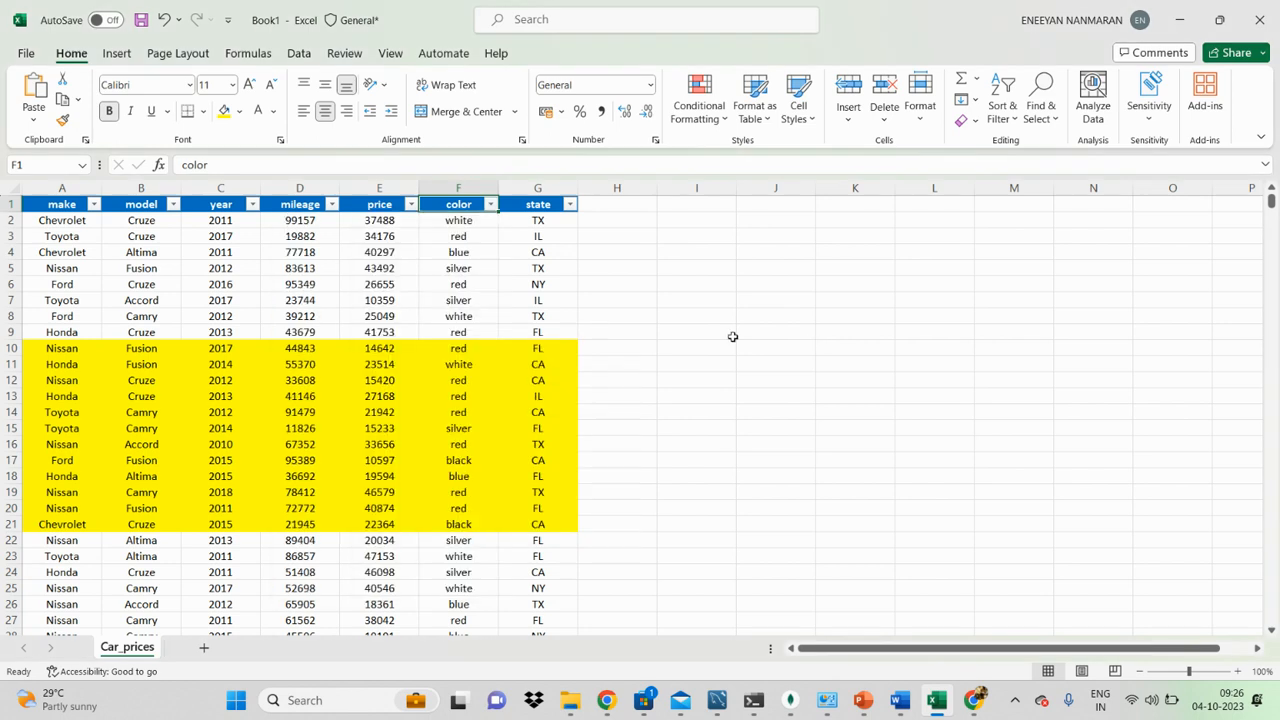
{"action": "left_click", "coordinate": [850, 315]}
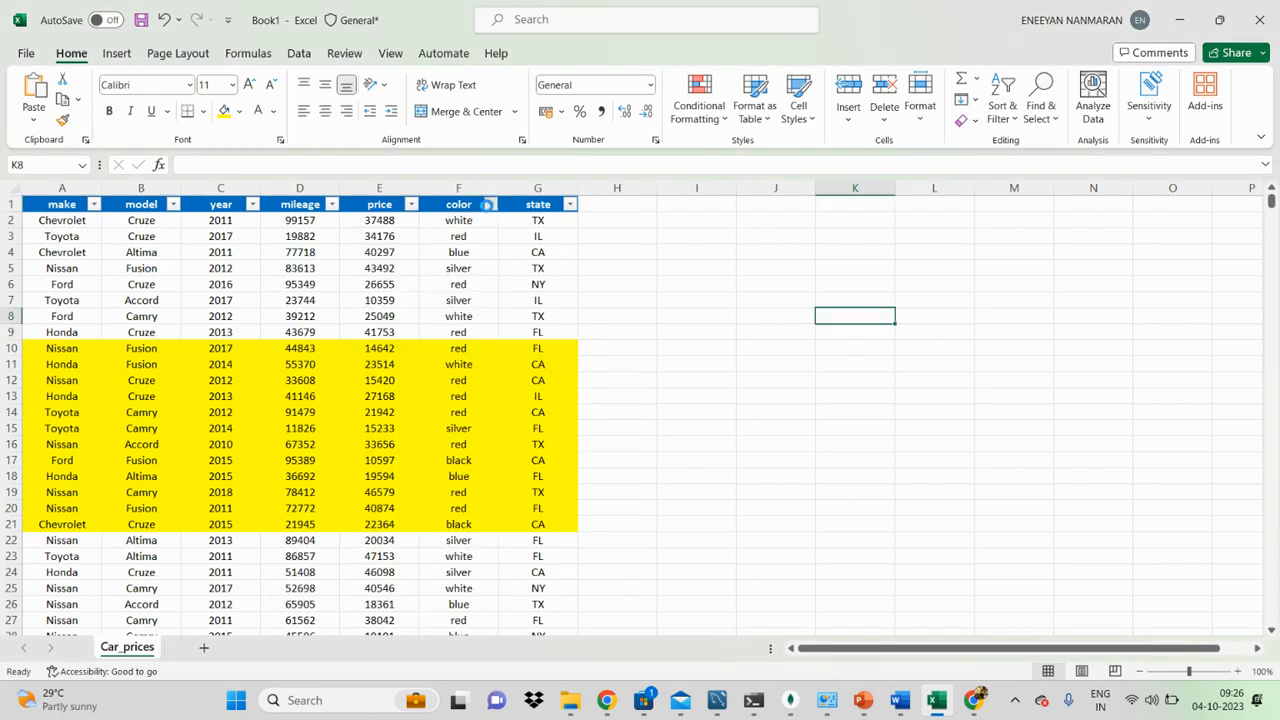
{"action": "left_click", "coordinate": [490, 204]}
{"action": "mouse_move", "coordinate": [330, 366]}
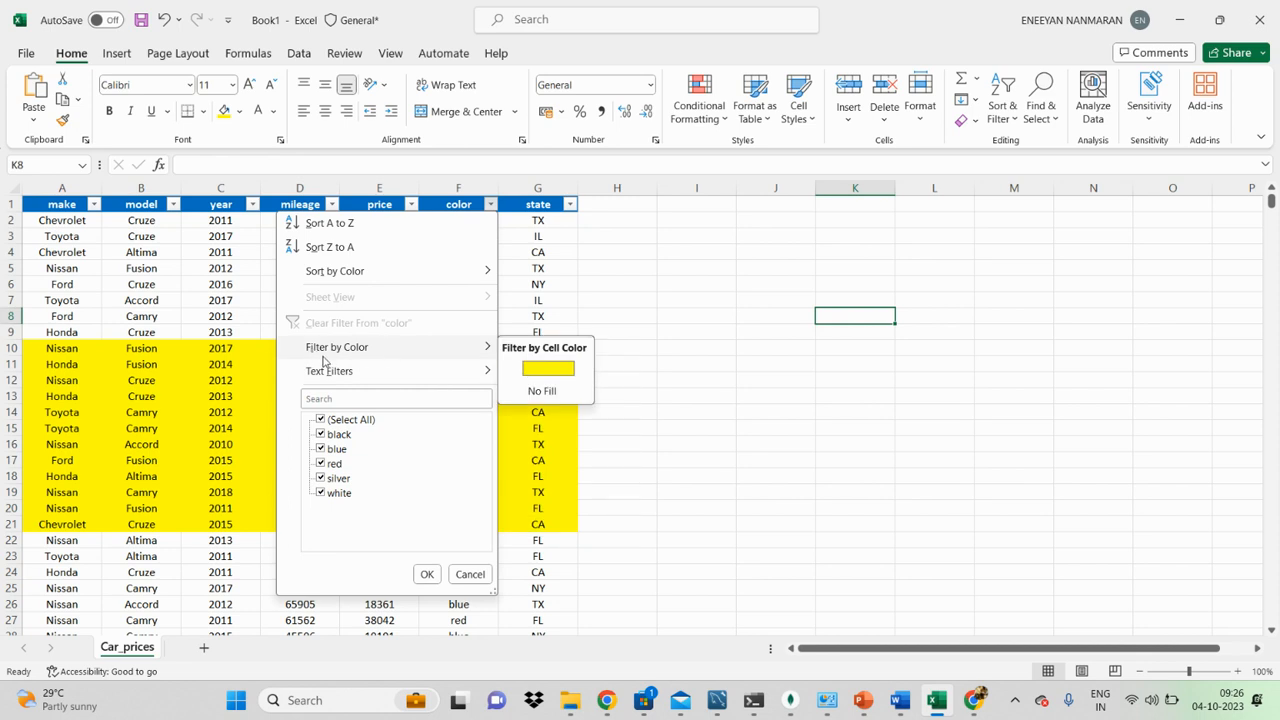
{"action": "left_click", "coordinate": [725, 374]}
Step: Filter the color column by the yellow cell color
{"action": "left_click", "coordinate": [490, 205]}
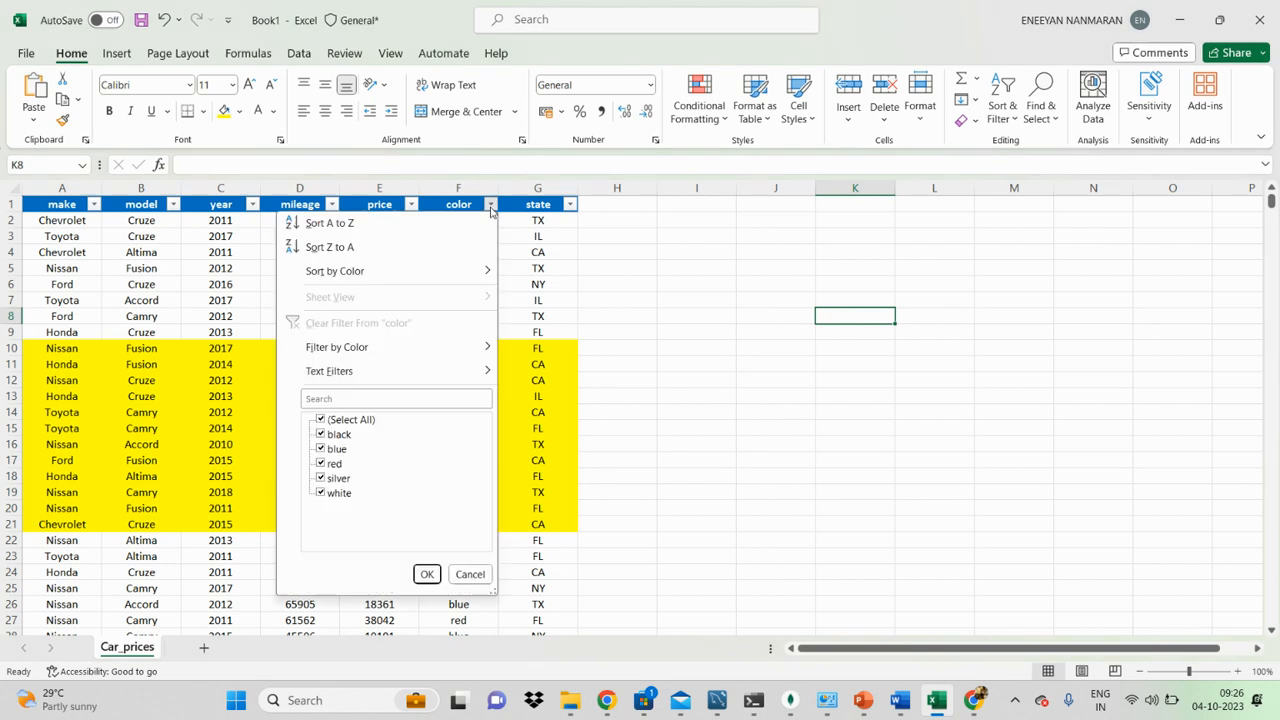
{"action": "mouse_move", "coordinate": [409, 343]}
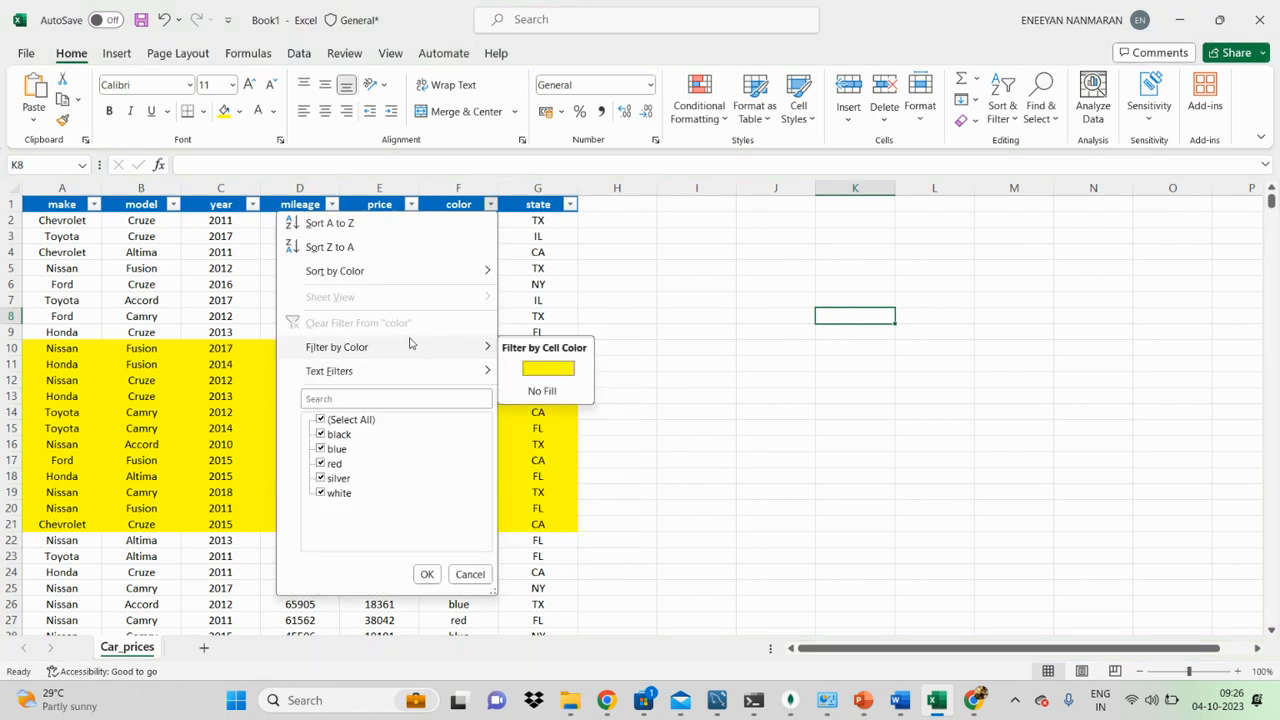
{"action": "left_click", "coordinate": [545, 368]}
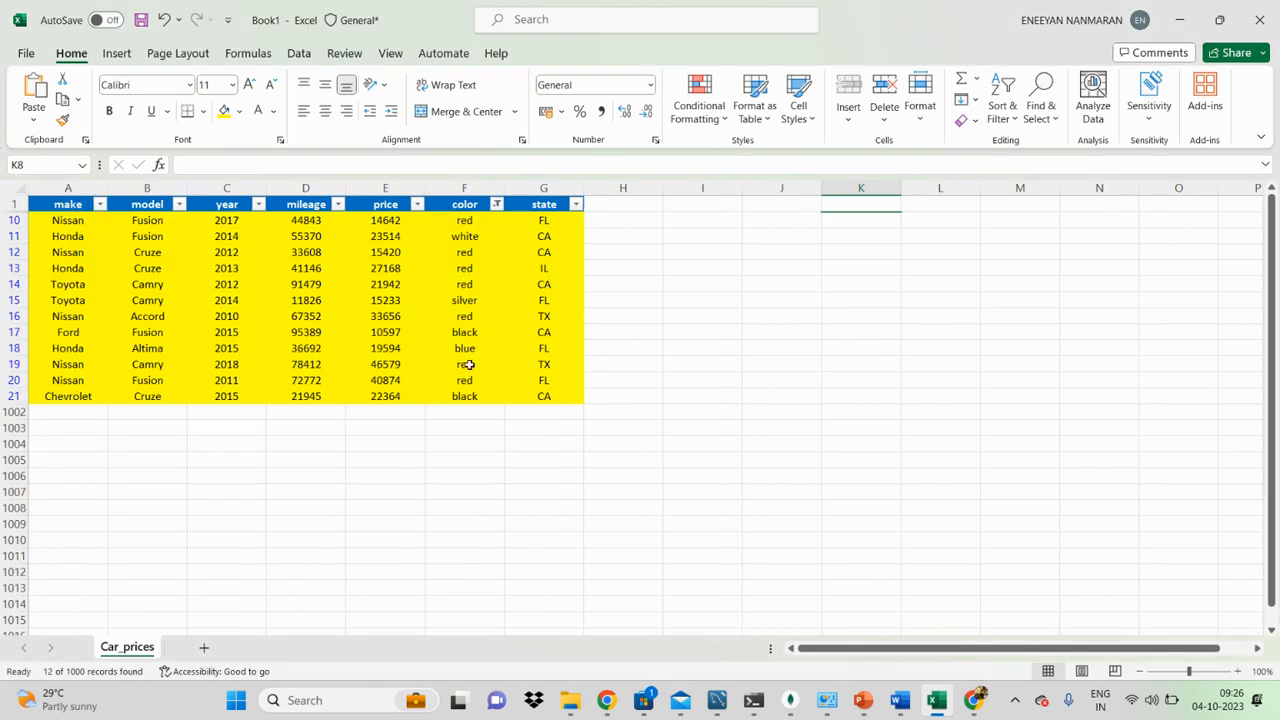
{"action": "left_click", "coordinate": [686, 343]}
{"action": "left_click", "coordinate": [362, 267]}
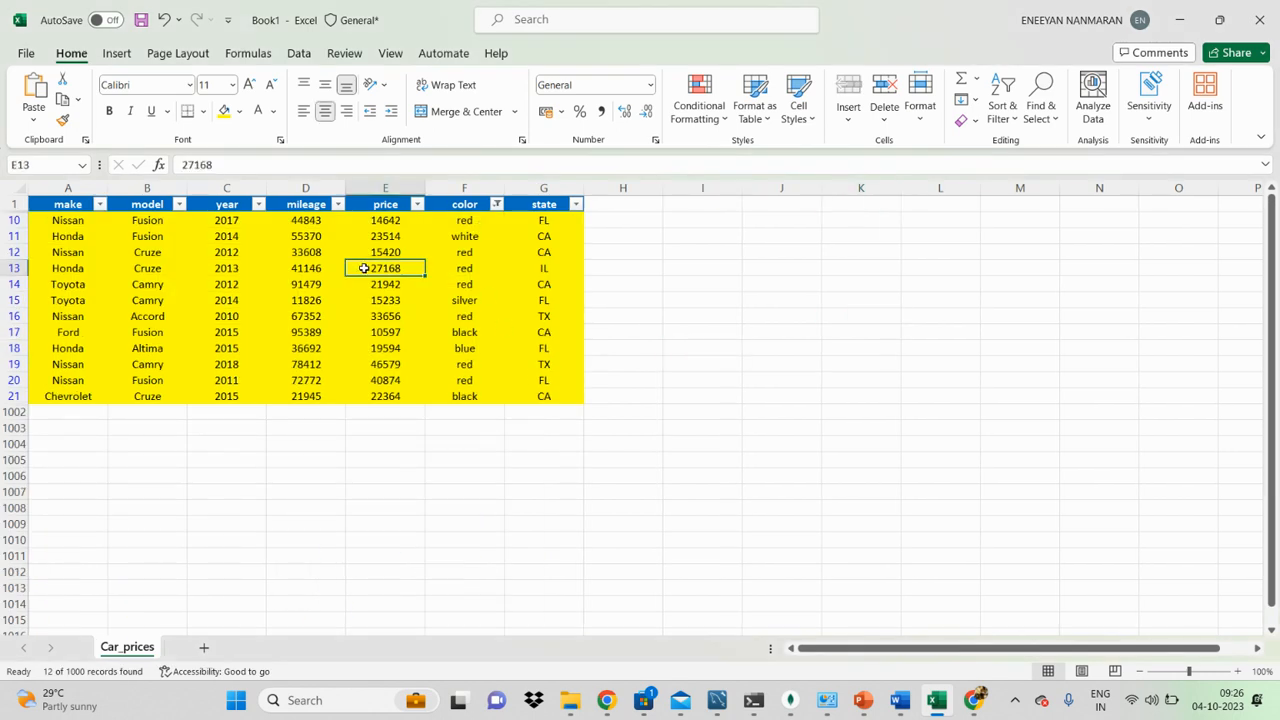
Step: Undo the cell color filter, the header filtering and the yellow fill on rows 10 to 21
{"action": "key", "text": "ctrl+z"}
{"action": "key", "text": "ctrl+z"}
{"action": "key", "text": "ctrl+z"}
{"action": "key", "text": "ctrl+z"}
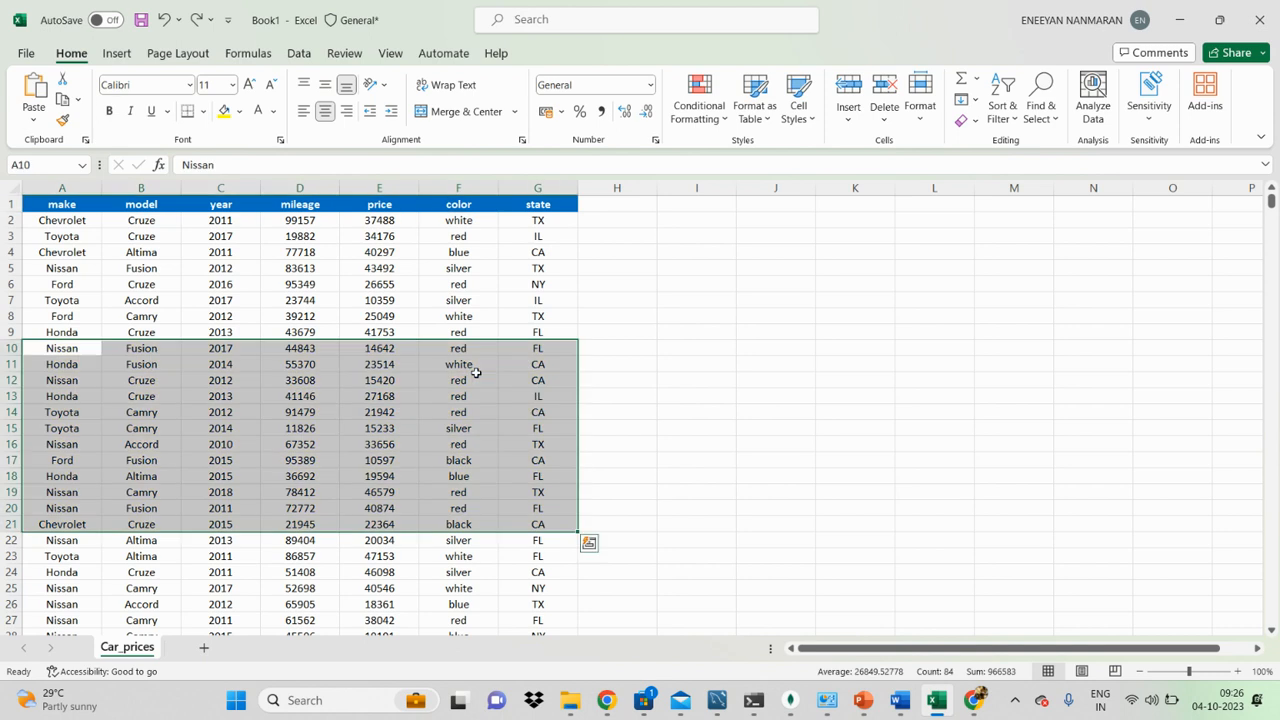
Step: Fill the individual color column cells F11, F16, F20, F26 and F33 with yellow
{"action": "left_click", "coordinate": [455, 364]}
{"action": "left_click", "coordinate": [468, 444], "text": "ctrl"}
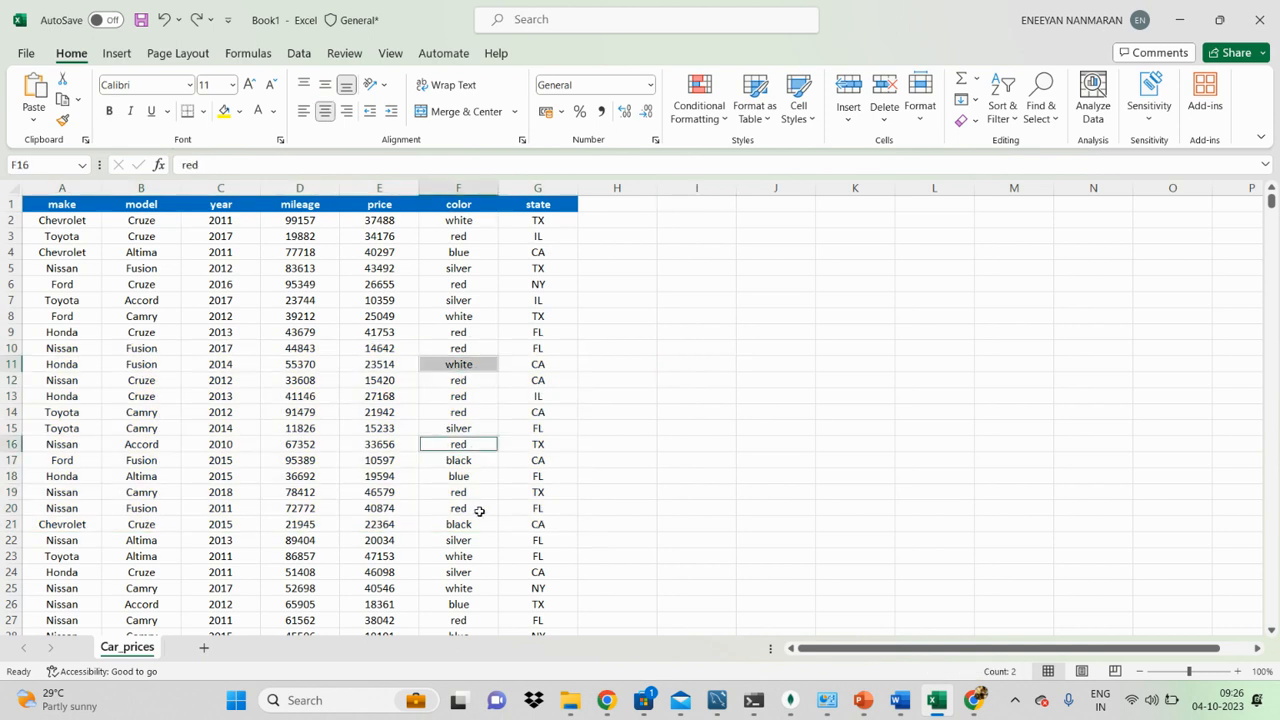
{"action": "left_click", "coordinate": [478, 508], "text": "ctrl"}
{"action": "scroll", "coordinate": [495, 470], "scroll_direction": "down", "scroll_amount": 3}
{"action": "left_click", "coordinate": [482, 460], "text": "ctrl"}
{"action": "left_click", "coordinate": [457, 574], "text": "ctrl"}
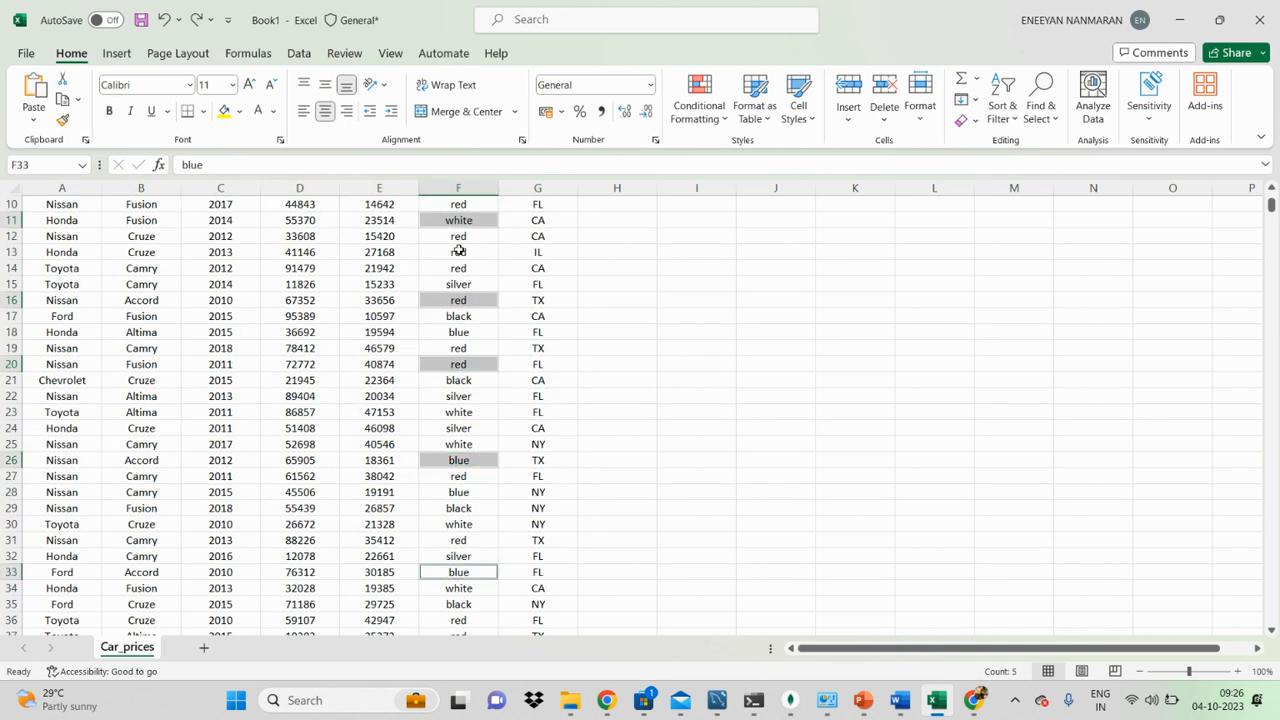
{"action": "left_click", "coordinate": [224, 111]}
{"action": "left_click", "coordinate": [820, 428]}
Step: Switch filtering on, filter the color column to its yellow-filled cells, and switch filtering off again
{"action": "scroll", "coordinate": [321, 317], "scroll_direction": "up", "scroll_amount": 3}
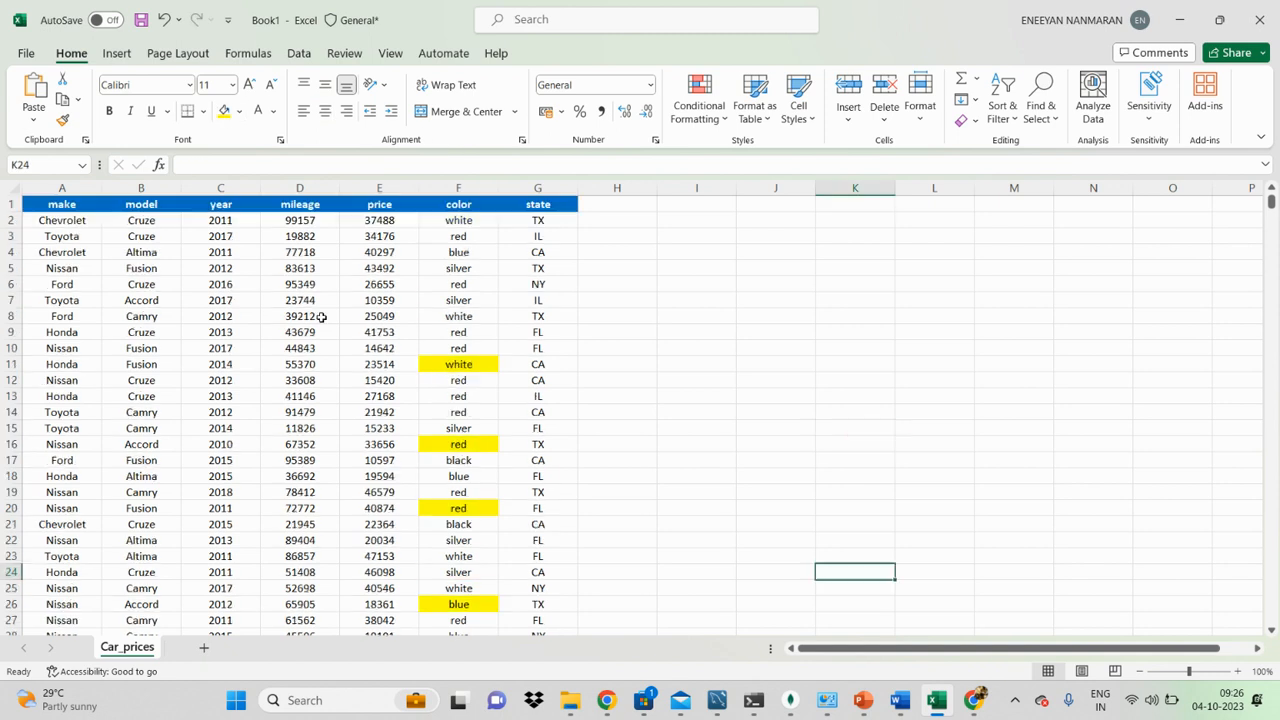
{"action": "left_click", "coordinate": [461, 207]}
{"action": "left_click", "coordinate": [1003, 110]}
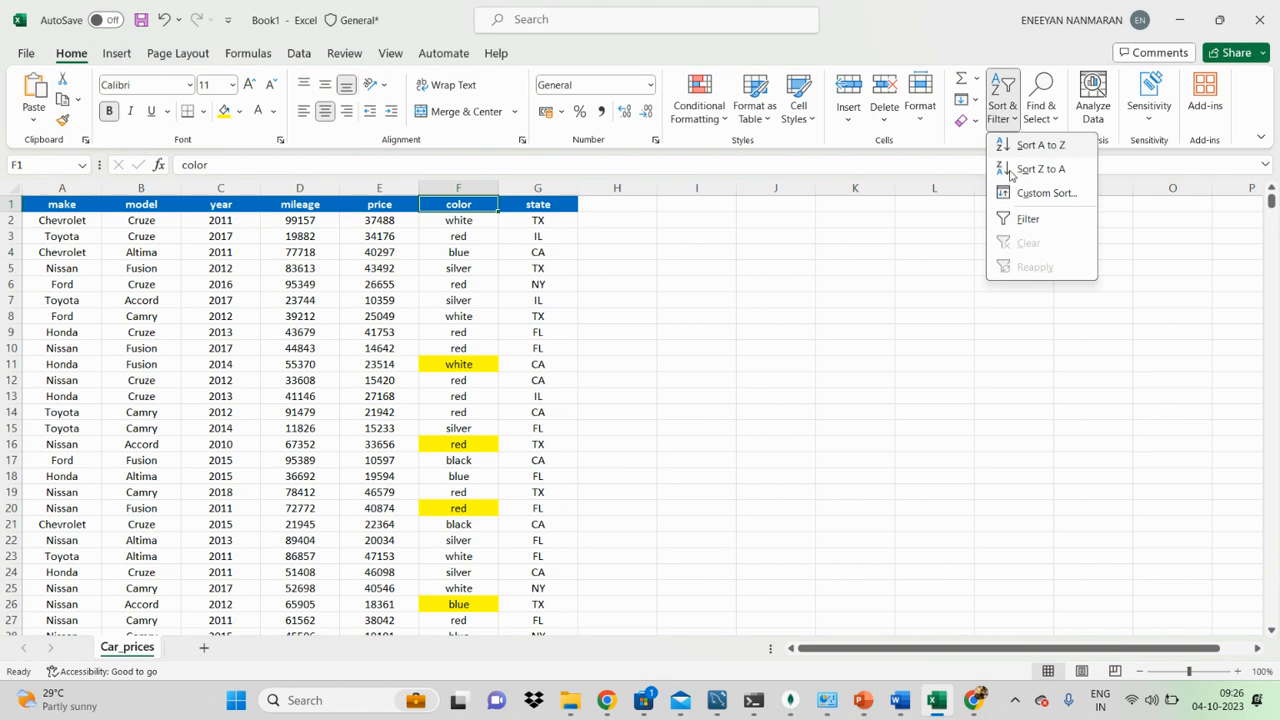
{"action": "left_click", "coordinate": [1027, 219]}
{"action": "left_click", "coordinate": [490, 204]}
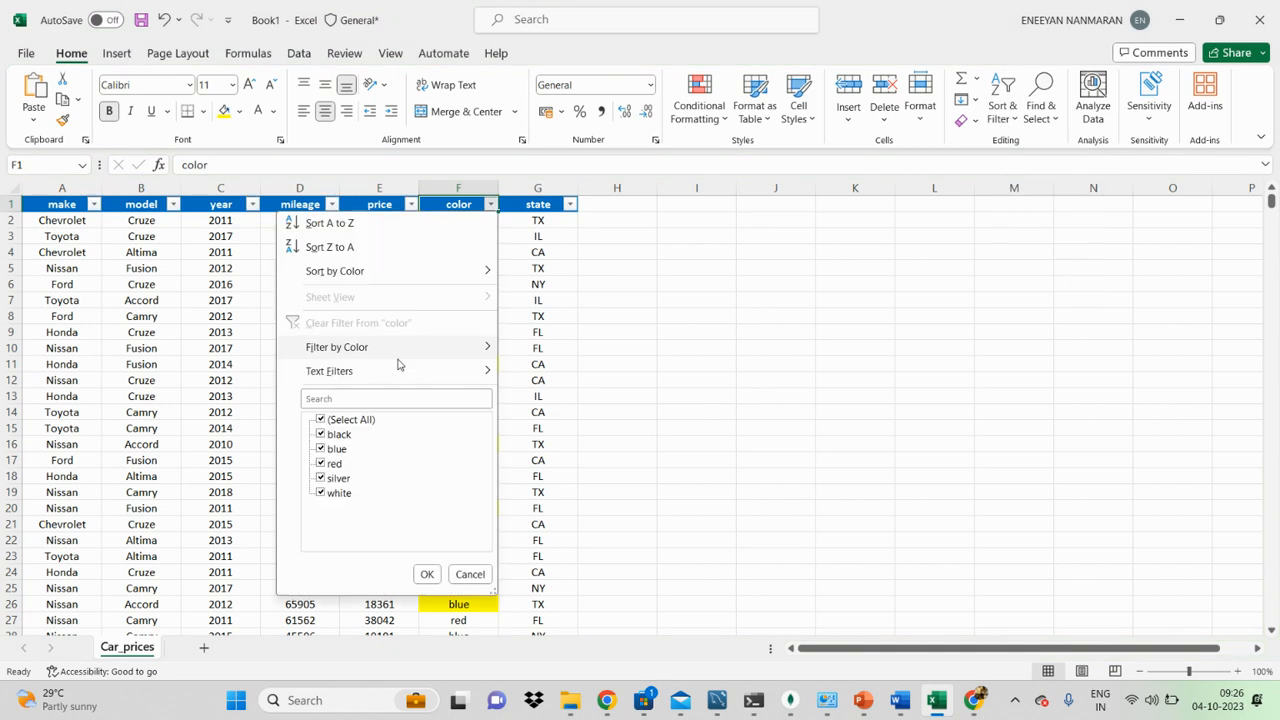
{"action": "mouse_move", "coordinate": [322, 355]}
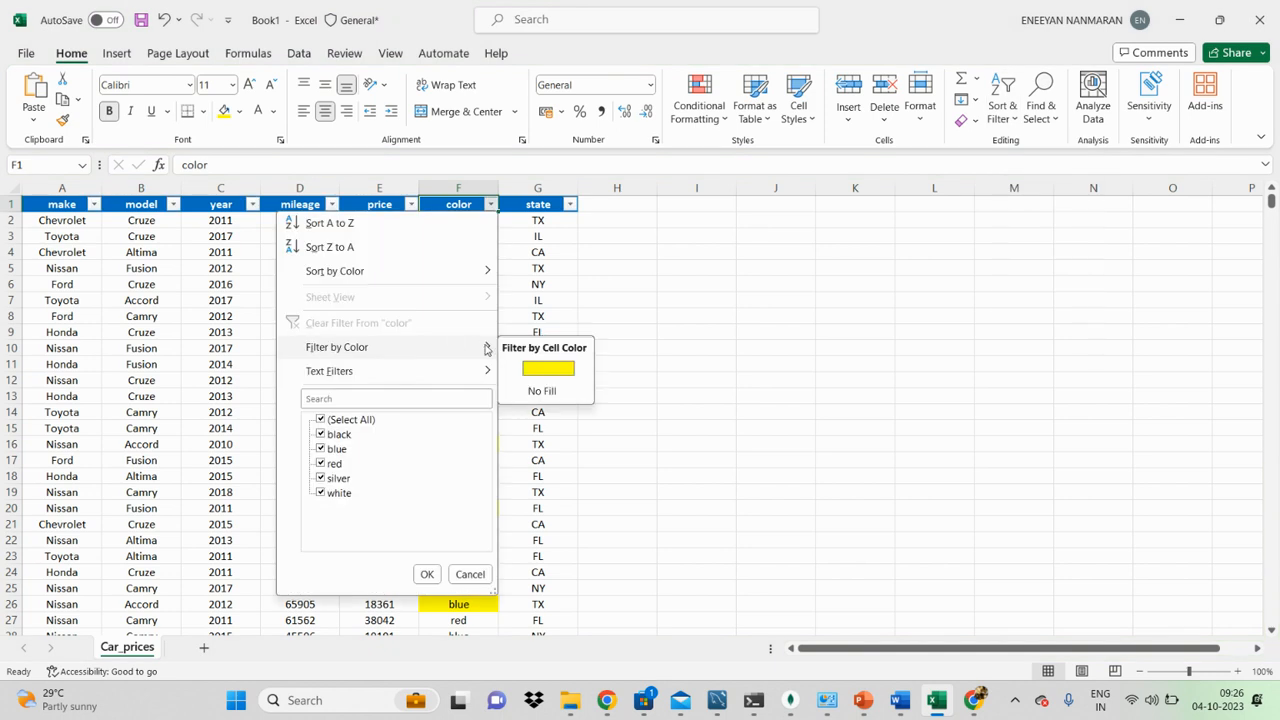
{"action": "left_click", "coordinate": [530, 367]}
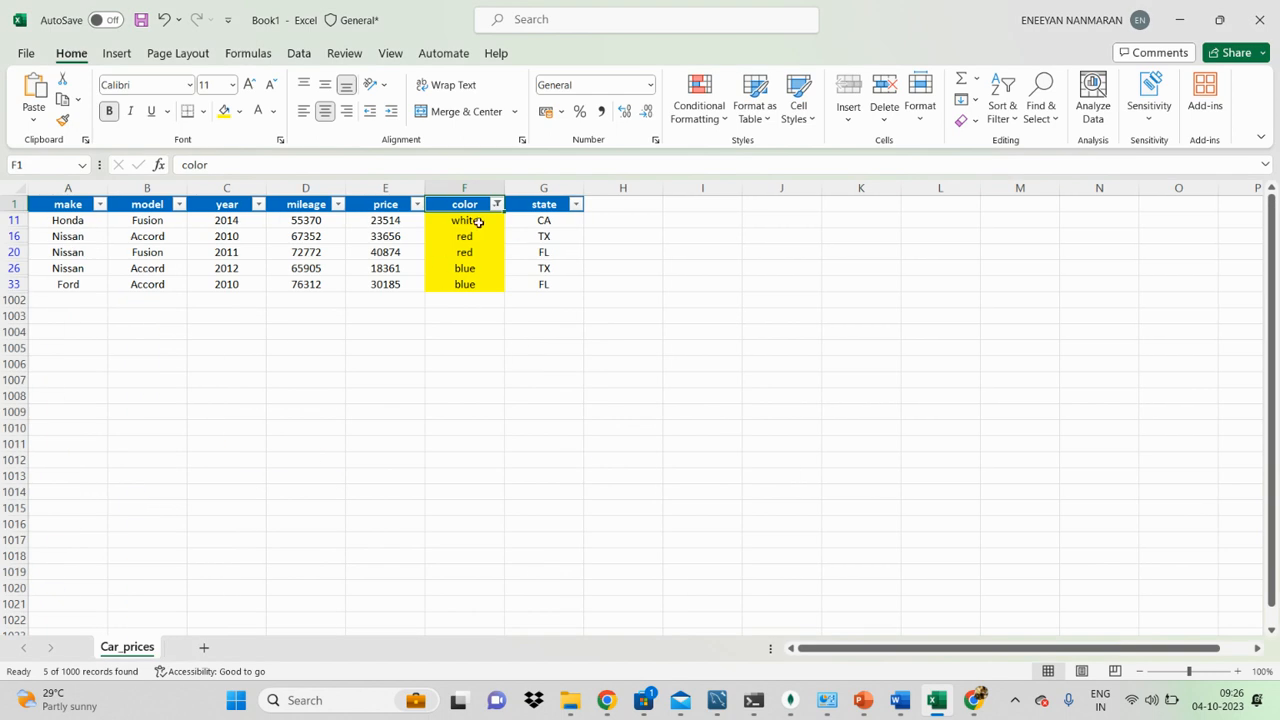
{"action": "key", "text": "ctrl+shift+l"}
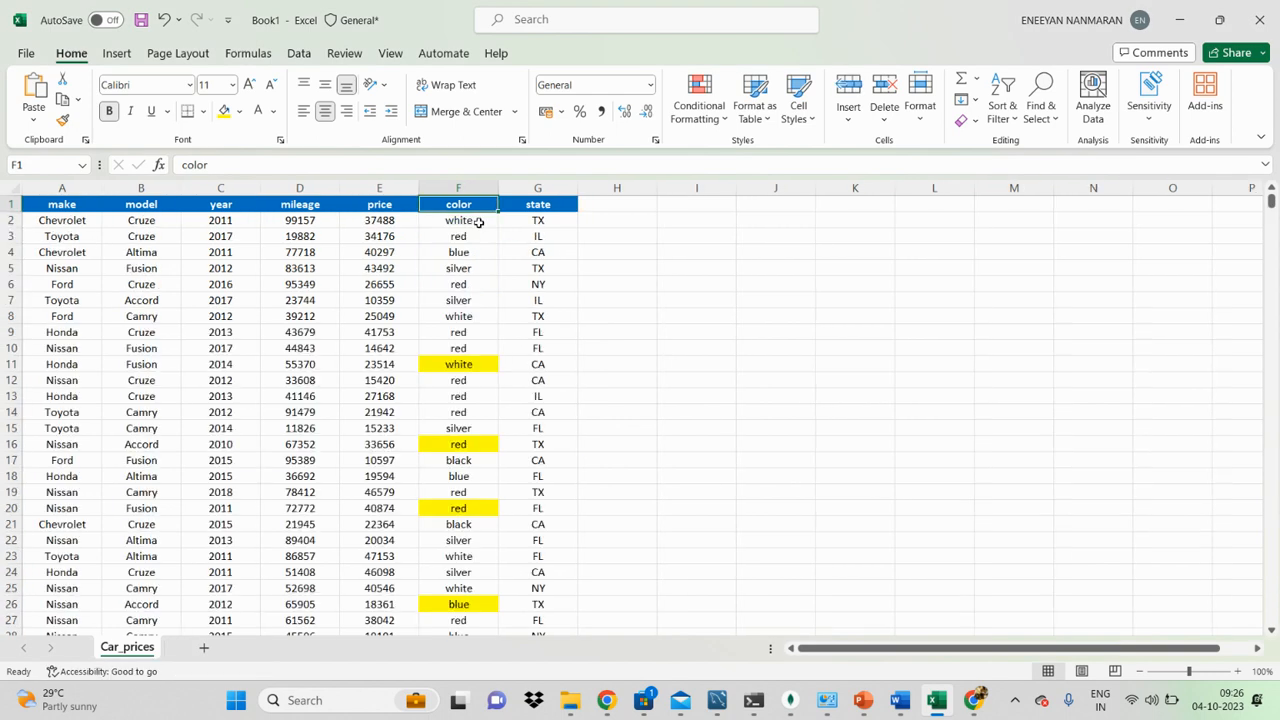
Step: Set the font color of cells F6, F14, F23, F29 and F36 in the color column to blue
{"action": "left_click", "coordinate": [451, 284]}
{"action": "left_click", "coordinate": [460, 410], "text": "ctrl"}
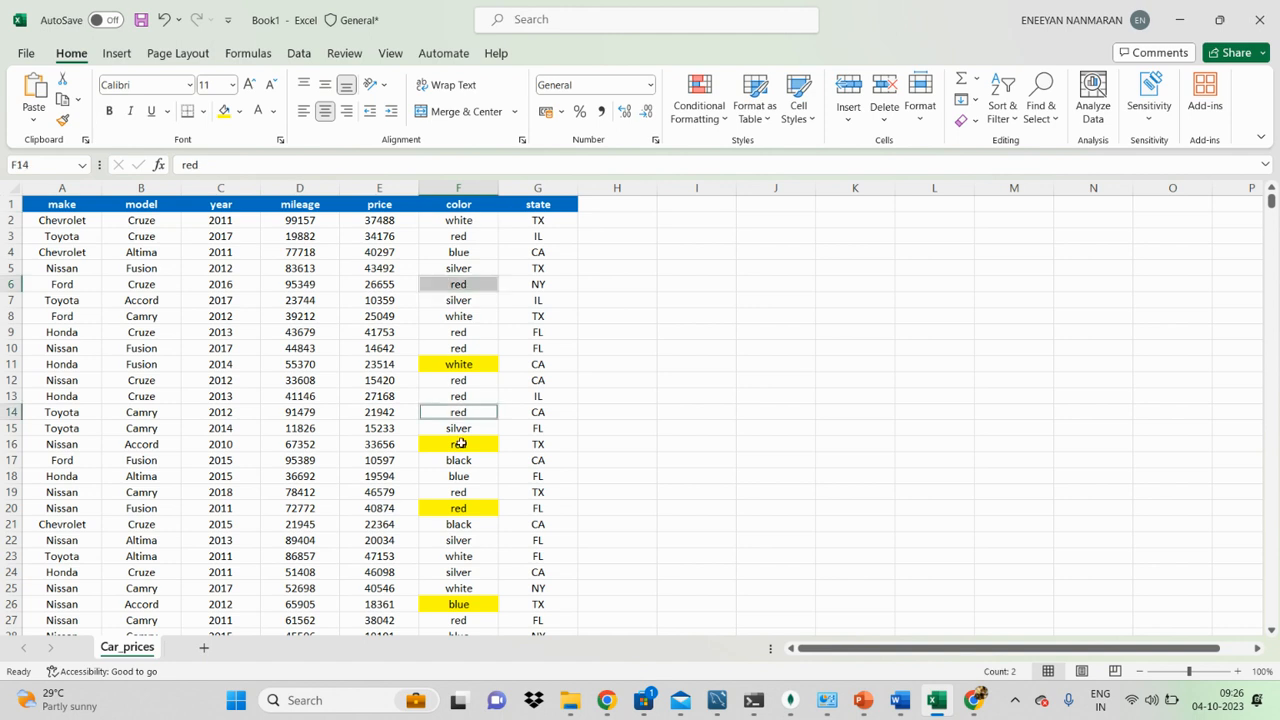
{"action": "left_click", "coordinate": [467, 552], "text": "ctrl"}
{"action": "scroll", "coordinate": [470, 535], "scroll_direction": "down", "scroll_amount": 3}
{"action": "left_click", "coordinate": [462, 508], "text": "ctrl"}
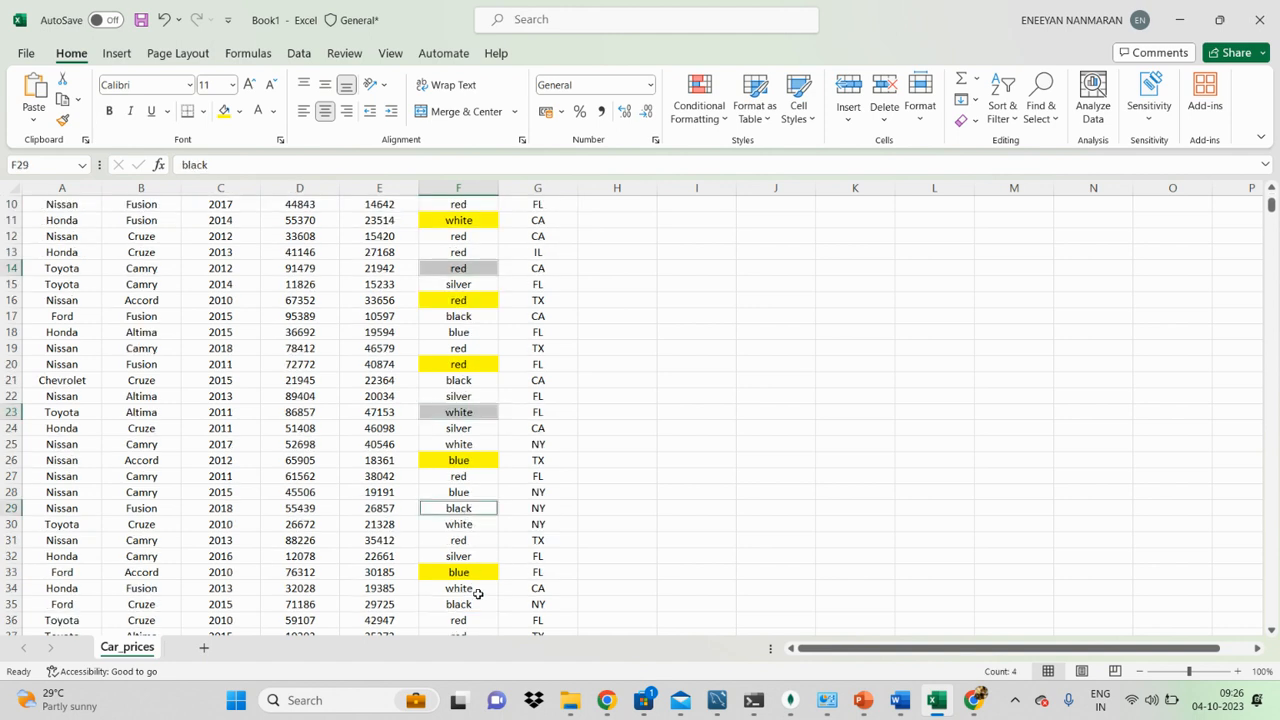
{"action": "scroll", "coordinate": [478, 580], "scroll_direction": "down", "scroll_amount": 3}
{"action": "left_click", "coordinate": [461, 477], "text": "ctrl"}
{"action": "scroll", "coordinate": [490, 380], "scroll_direction": "up", "scroll_amount": 6}
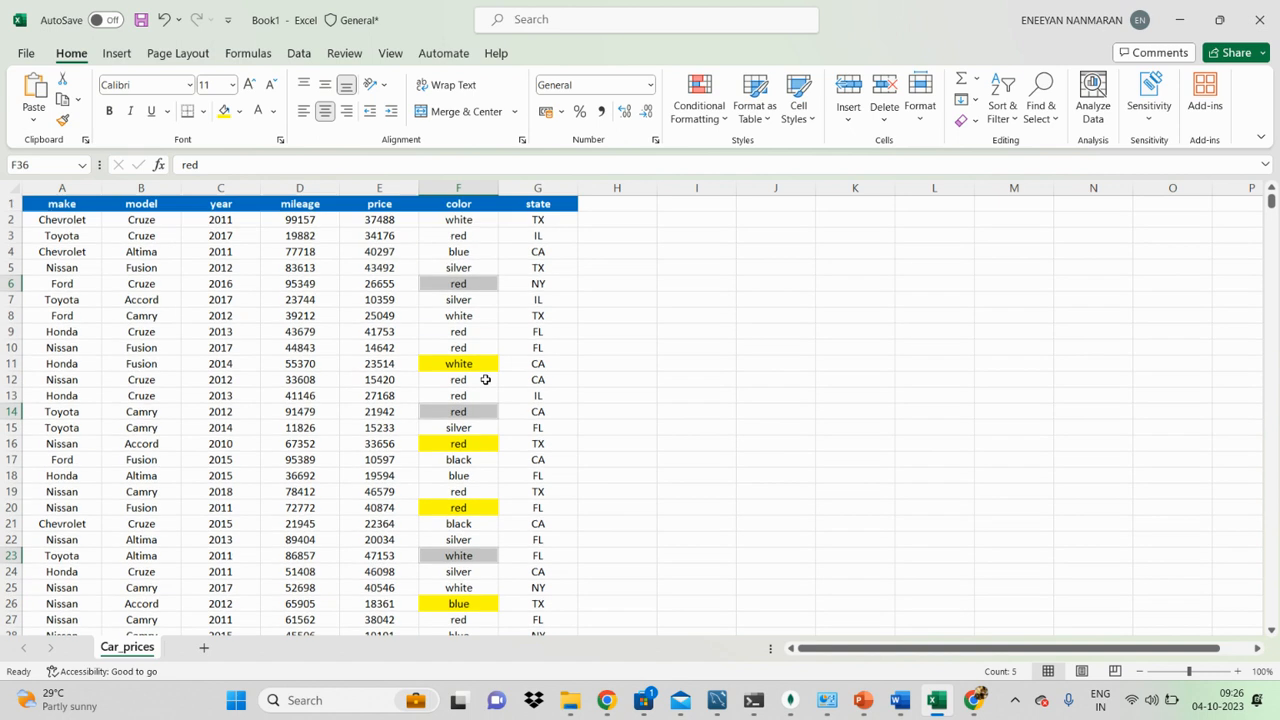
{"action": "left_click", "coordinate": [273, 111]}
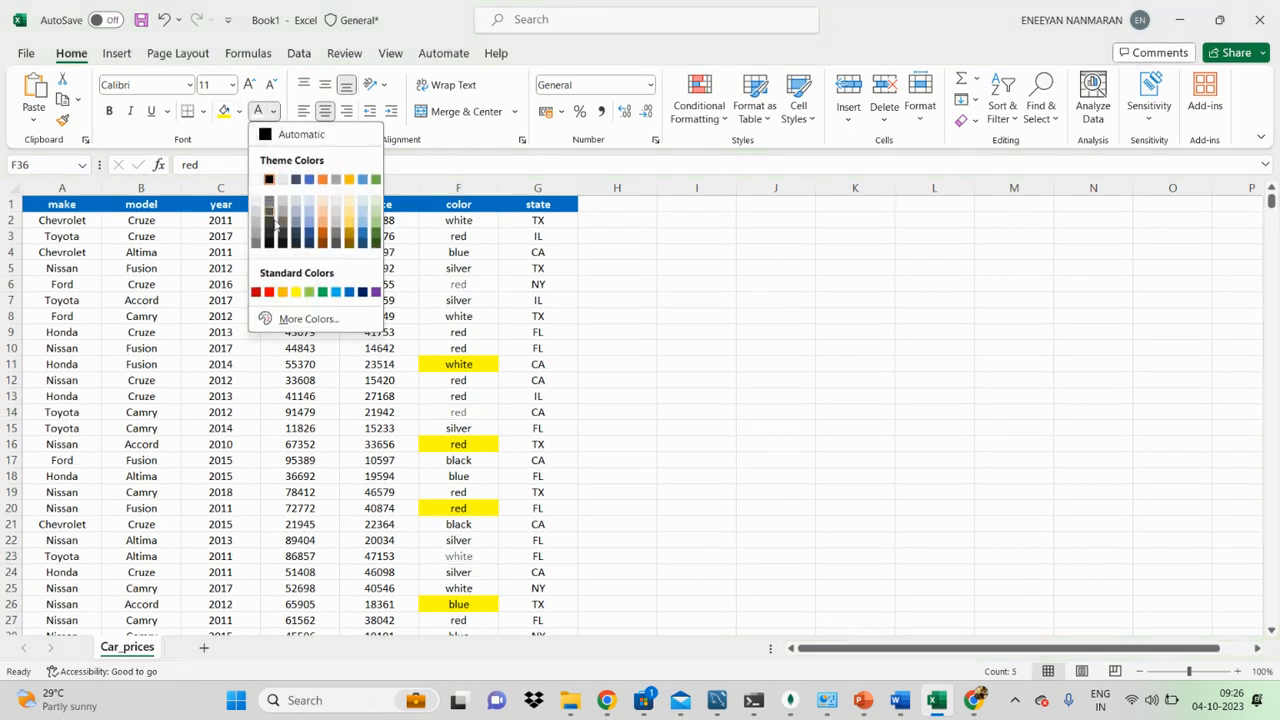
{"action": "left_click", "coordinate": [309, 179]}
Step: Make the text in the selected blue-font cells of the color column bold
{"action": "scroll", "coordinate": [575, 441], "scroll_direction": "down", "scroll_amount": 7}
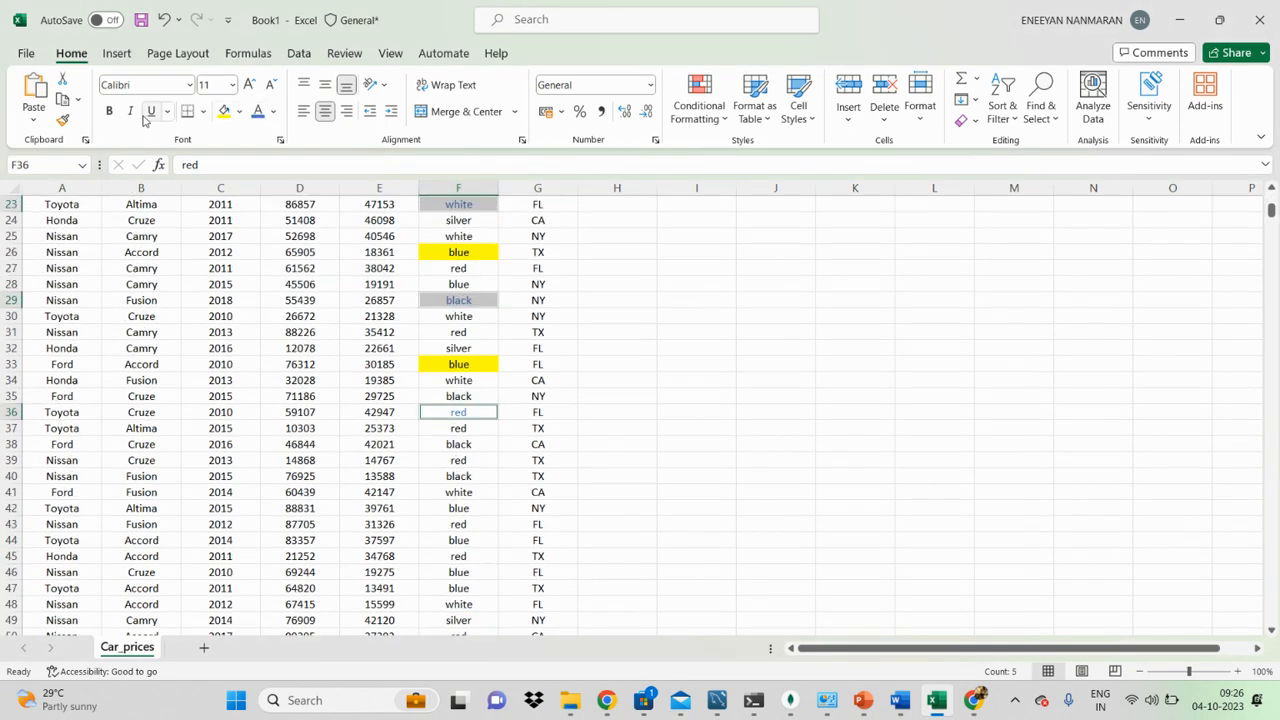
{"action": "key", "text": "ctrl+b"}
{"action": "scroll", "coordinate": [575, 441], "scroll_direction": "up", "scroll_amount": 7}
{"action": "left_click", "coordinate": [620, 284]}
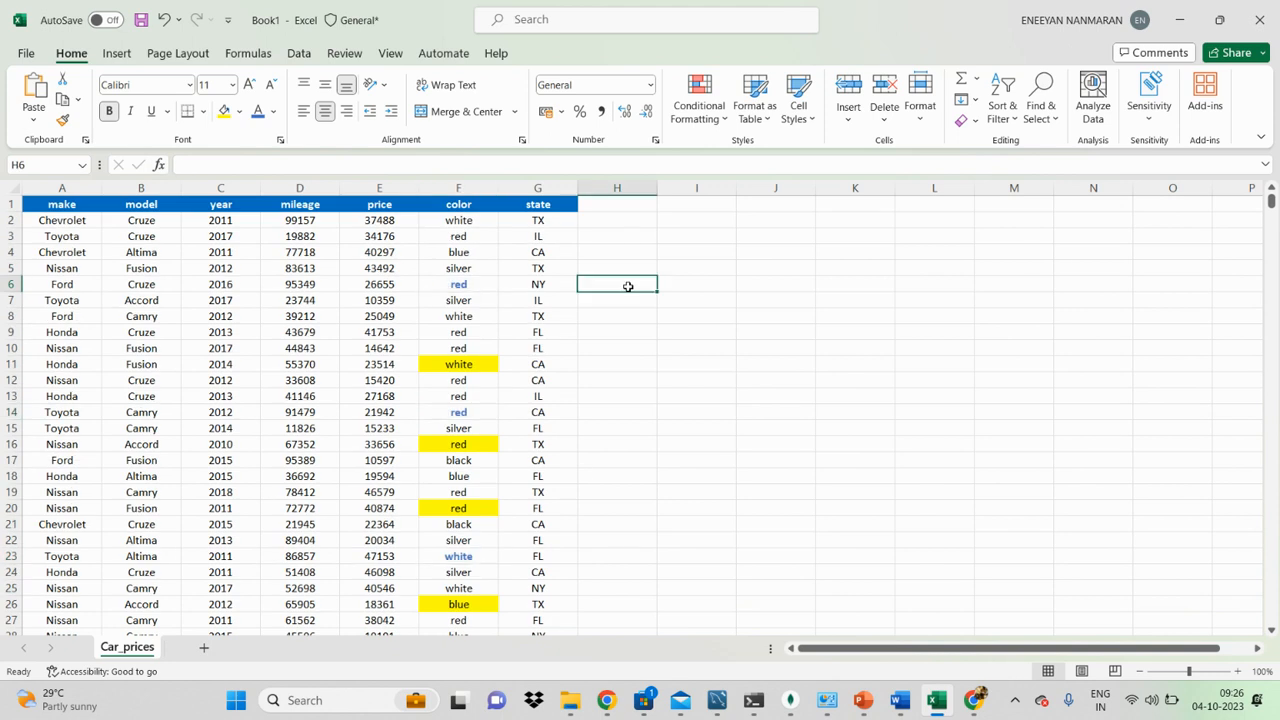
Step: Switch filtering on, filter the color column to its blue-font cells and select the filtered color cells
{"action": "left_click", "coordinate": [460, 204]}
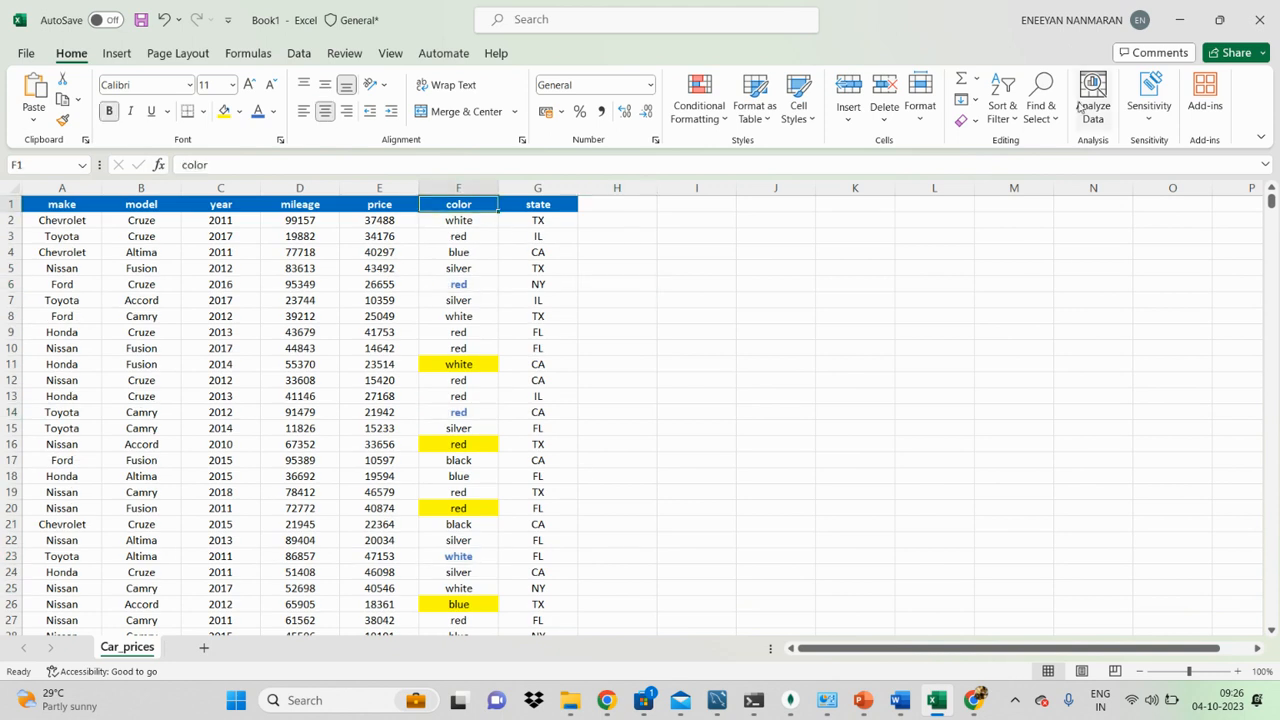
{"action": "left_click", "coordinate": [1002, 105]}
{"action": "left_click", "coordinate": [1040, 218]}
{"action": "left_click", "coordinate": [490, 204]}
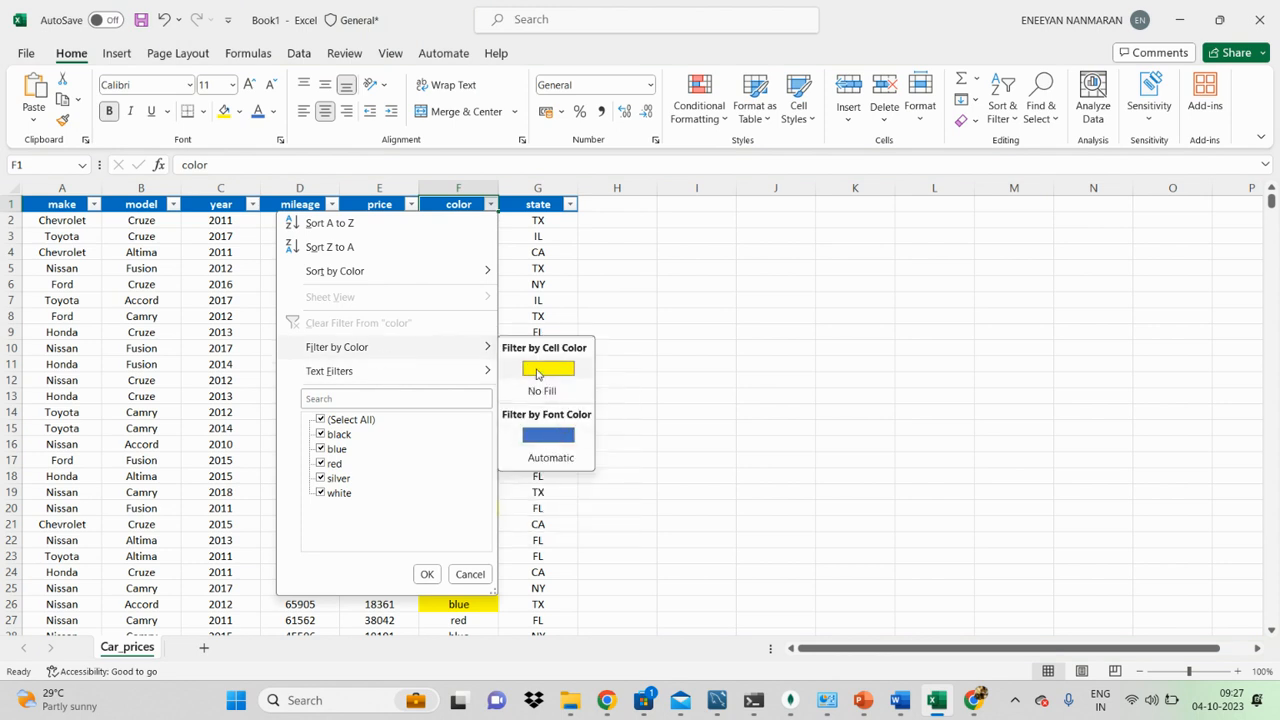
{"action": "left_click", "coordinate": [551, 441]}
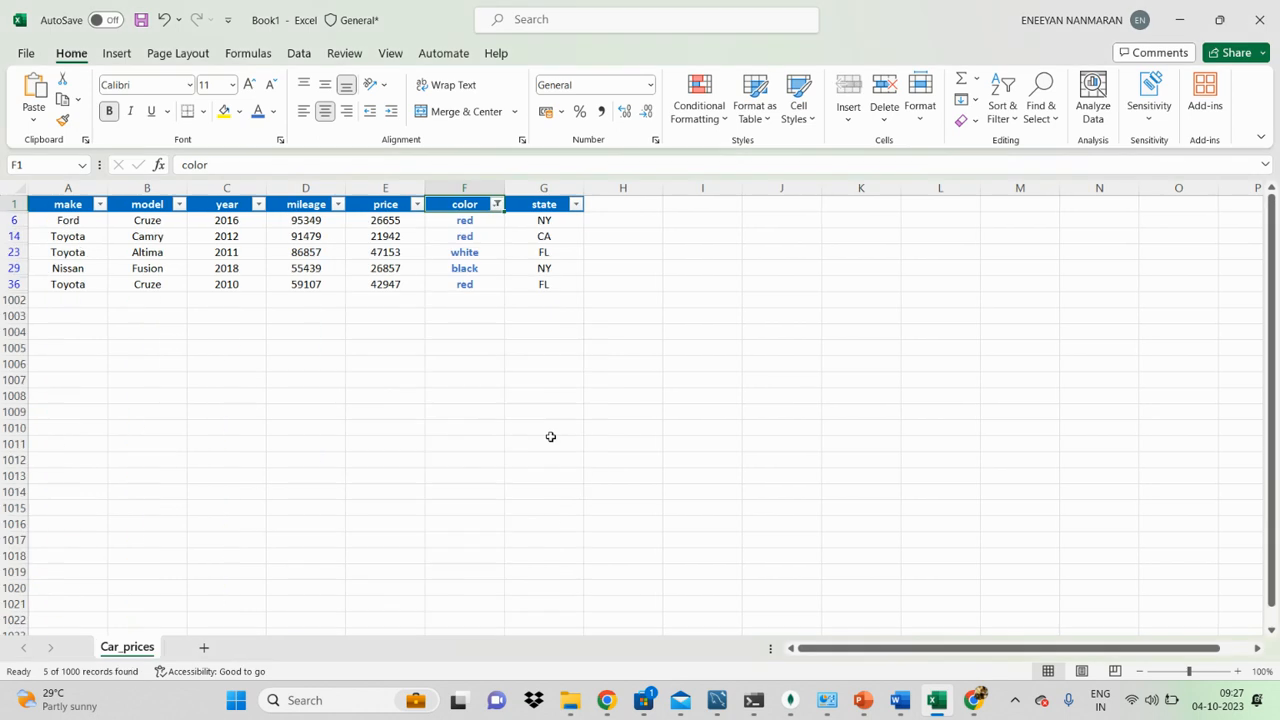
{"action": "left_click_drag", "start_coordinate": [470, 222], "coordinate": [480, 286]}
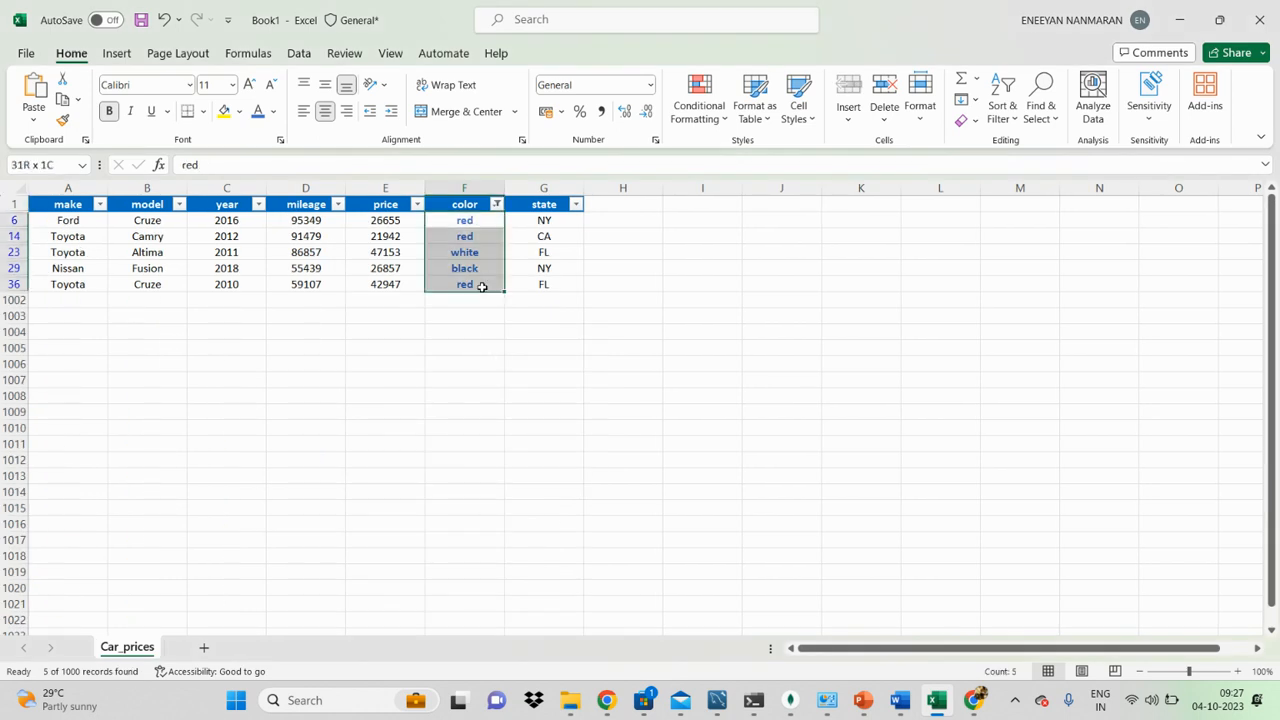
{"action": "left_click", "coordinate": [565, 268]}
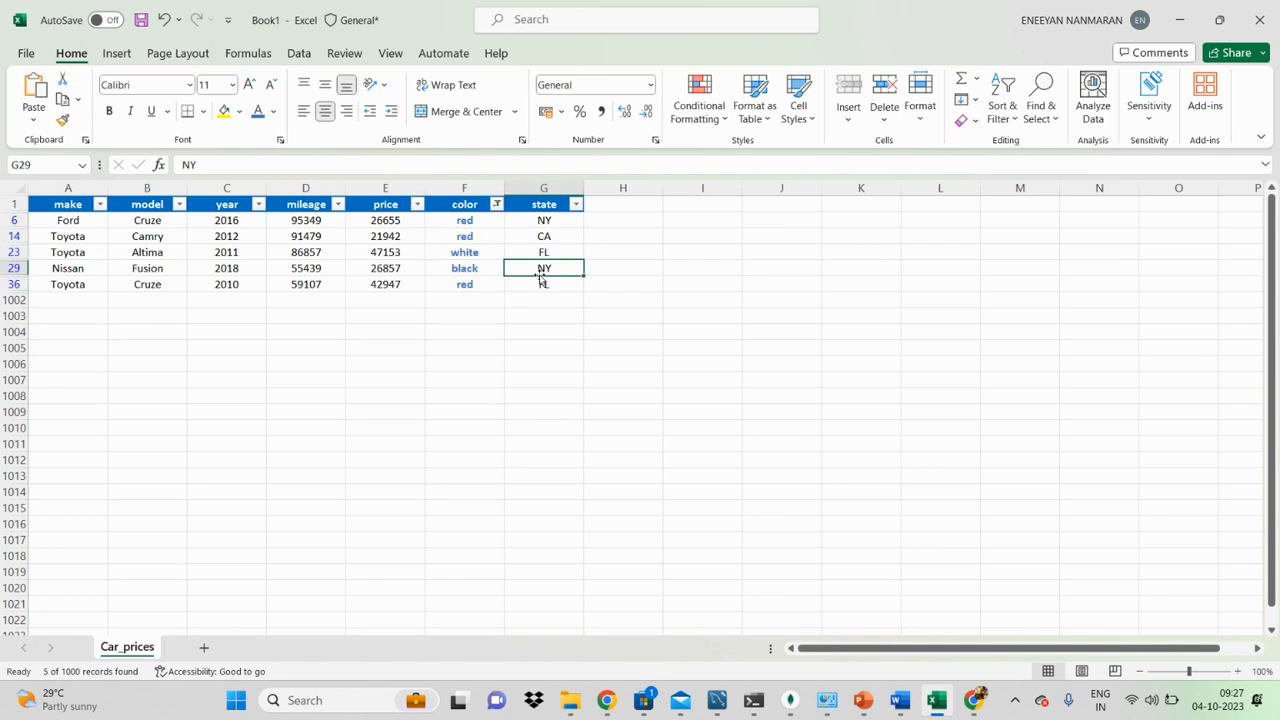
{"action": "left_click_drag", "start_coordinate": [472, 218], "coordinate": [478, 284]}
{"action": "left_click", "coordinate": [588, 223]}
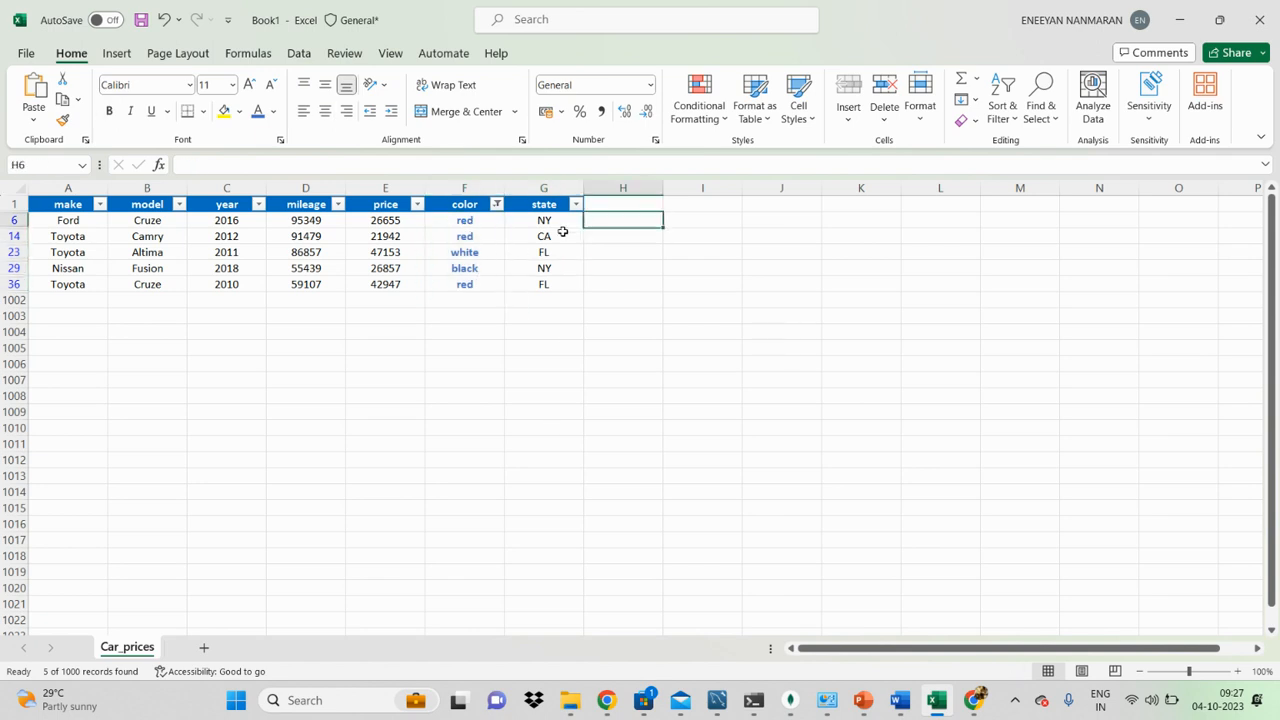
Step: Change the color column's filter to yellow-filled cells, inspect the filtered rows, and switch filtering off
{"action": "left_click", "coordinate": [496, 204]}
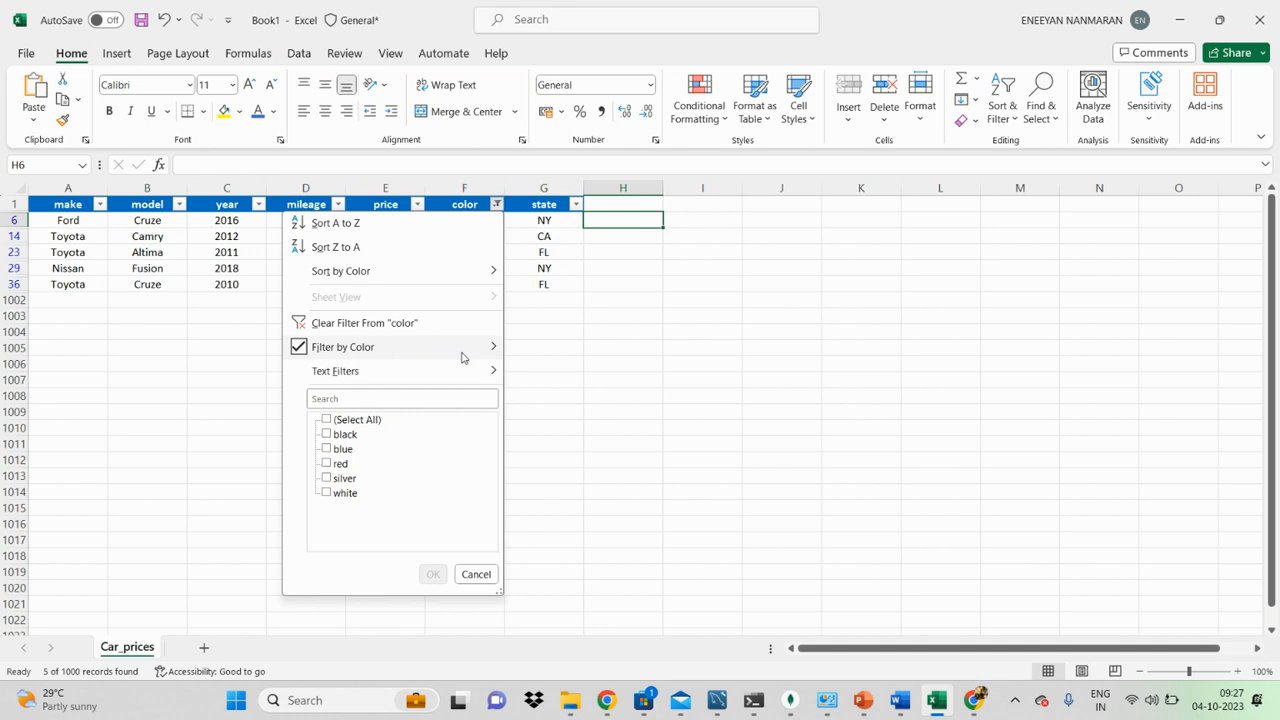
{"action": "mouse_move", "coordinate": [465, 359]}
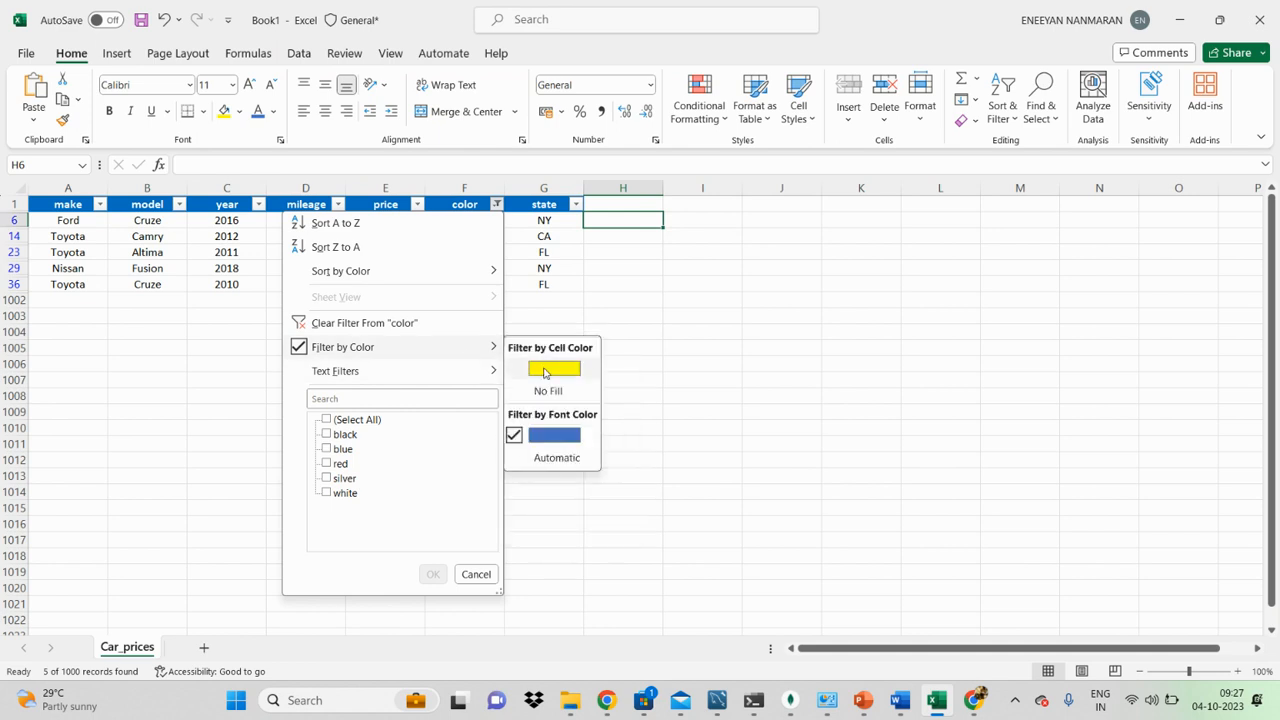
{"action": "left_click", "coordinate": [540, 368]}
{"action": "left_click", "coordinate": [462, 251]}
{"action": "left_click", "coordinate": [554, 303]}
{"action": "left_click_drag", "start_coordinate": [461, 220], "coordinate": [471, 284]}
{"action": "left_click_drag", "start_coordinate": [543, 221], "coordinate": [544, 284]}
{"action": "left_click", "coordinate": [465, 267]}
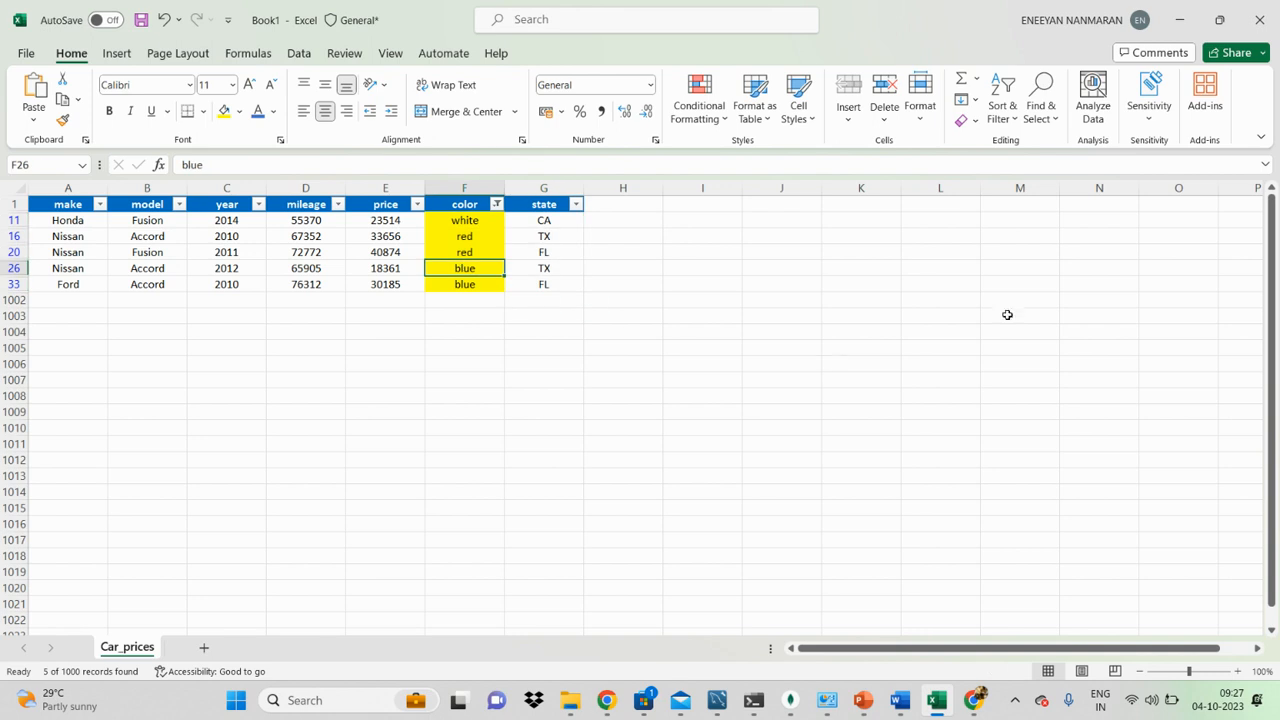
{"action": "left_click", "coordinate": [477, 299]}
{"action": "left_click", "coordinate": [474, 205]}
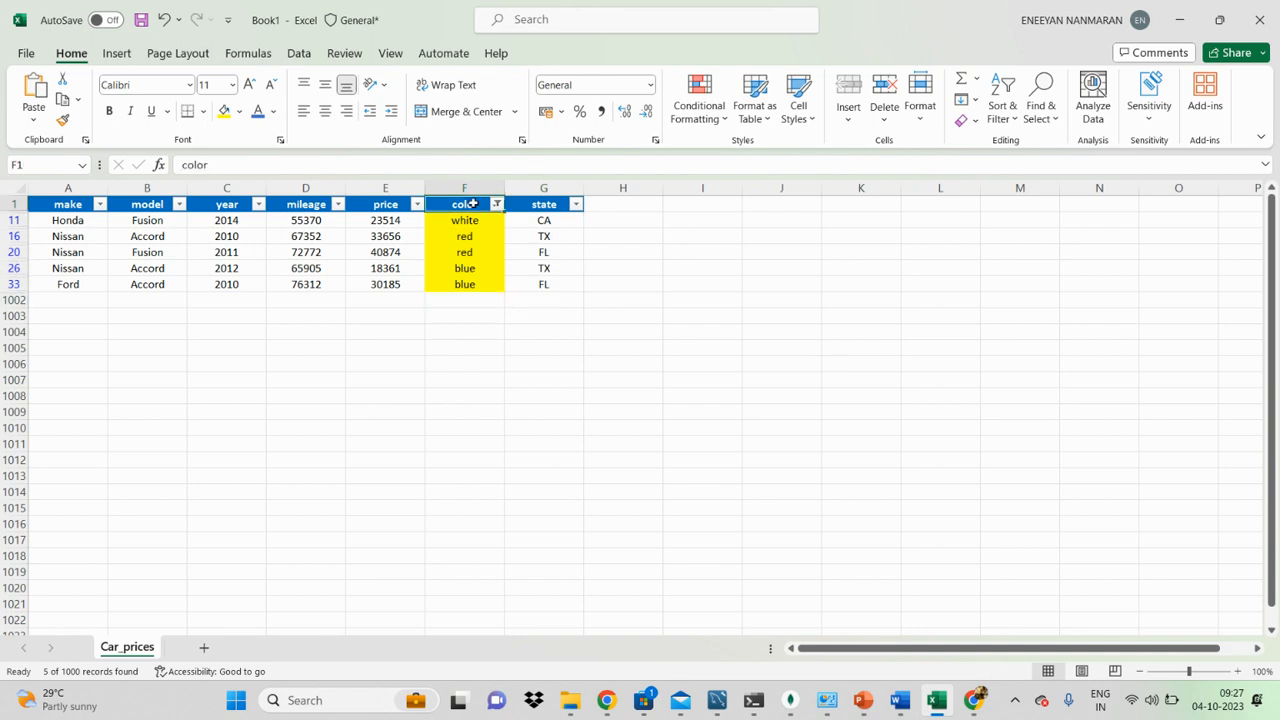
{"action": "key", "text": "ctrl+shift+l"}
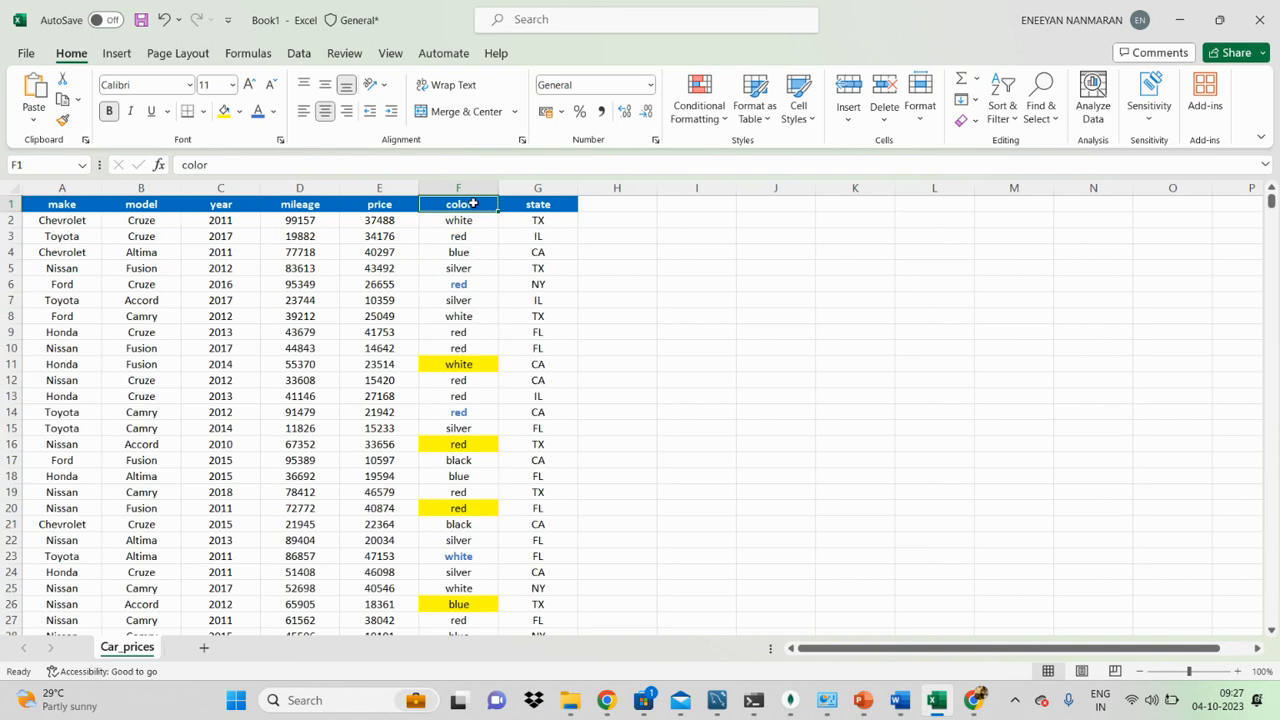
Step: Switch filtering on for the table again and sort the make column from A to Z
{"action": "left_click", "coordinate": [1003, 108]}
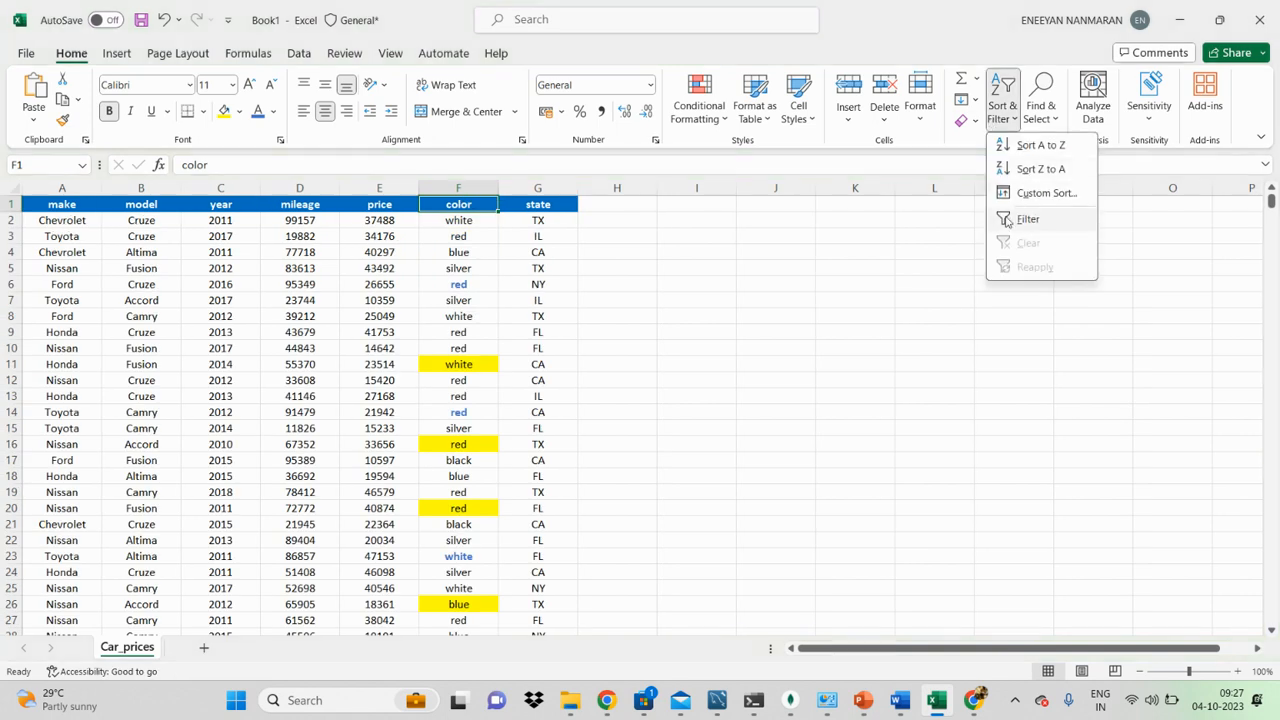
{"action": "left_click", "coordinate": [1006, 219]}
{"action": "left_click", "coordinate": [617, 348]}
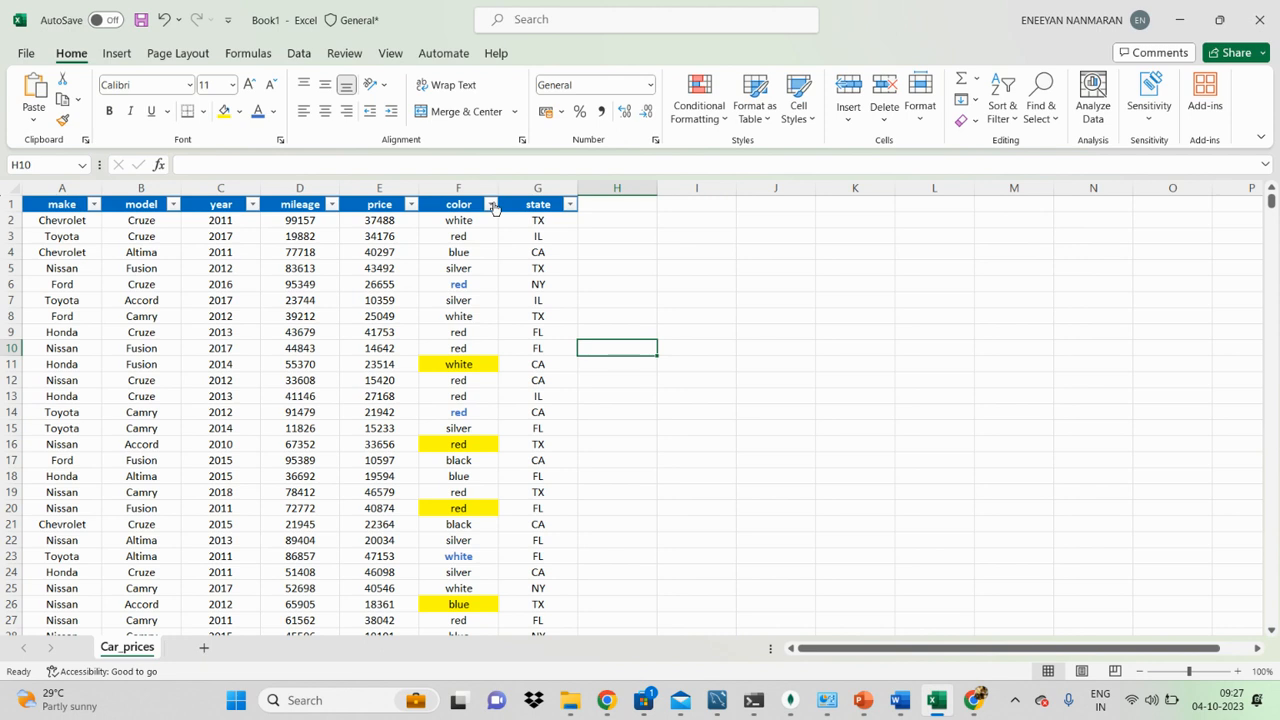
{"action": "left_click", "coordinate": [94, 205]}
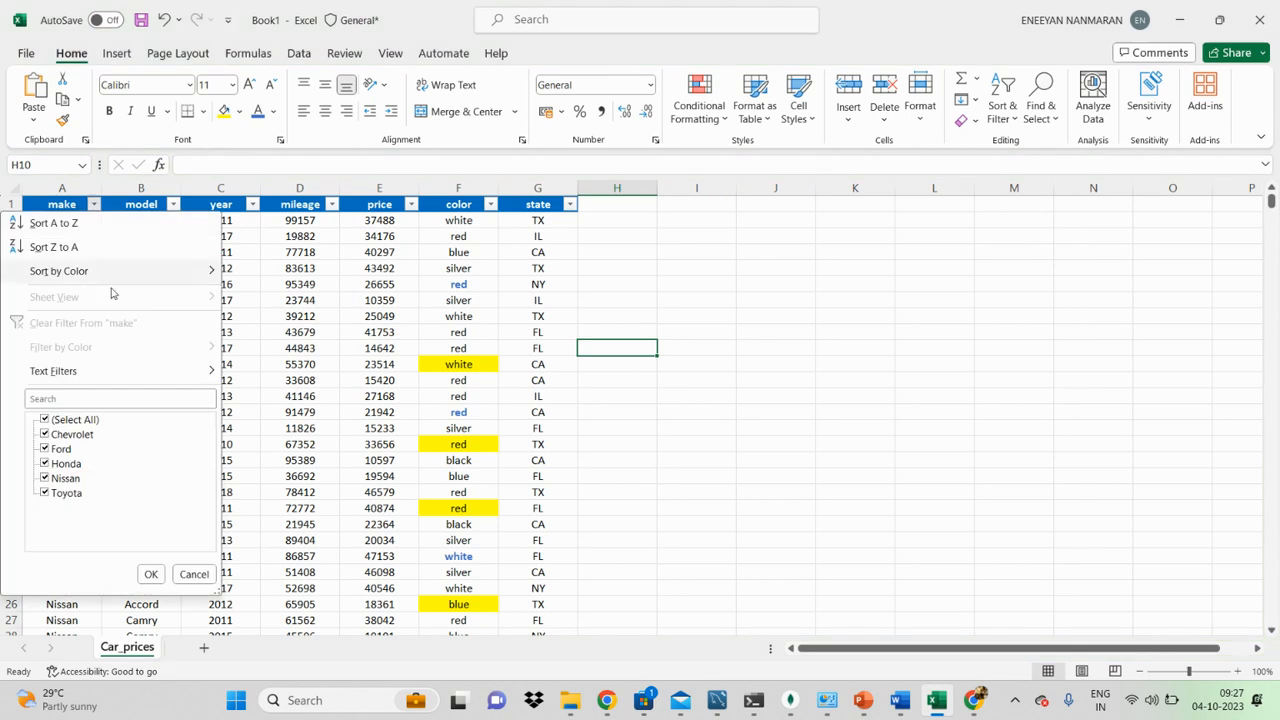
{"action": "left_click", "coordinate": [75, 224]}
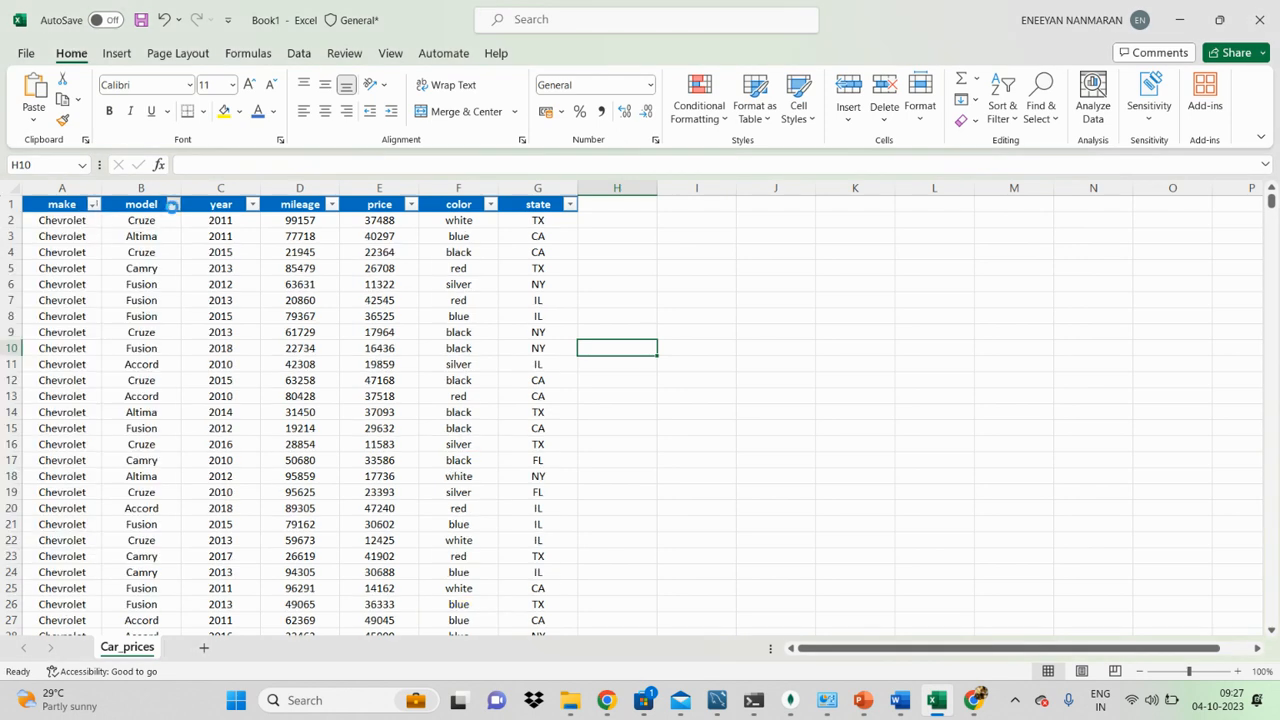
Step: Sort the model column from Z to A and open the year column's sort and filter options
{"action": "left_click", "coordinate": [173, 204]}
{"action": "left_click", "coordinate": [125, 252]}
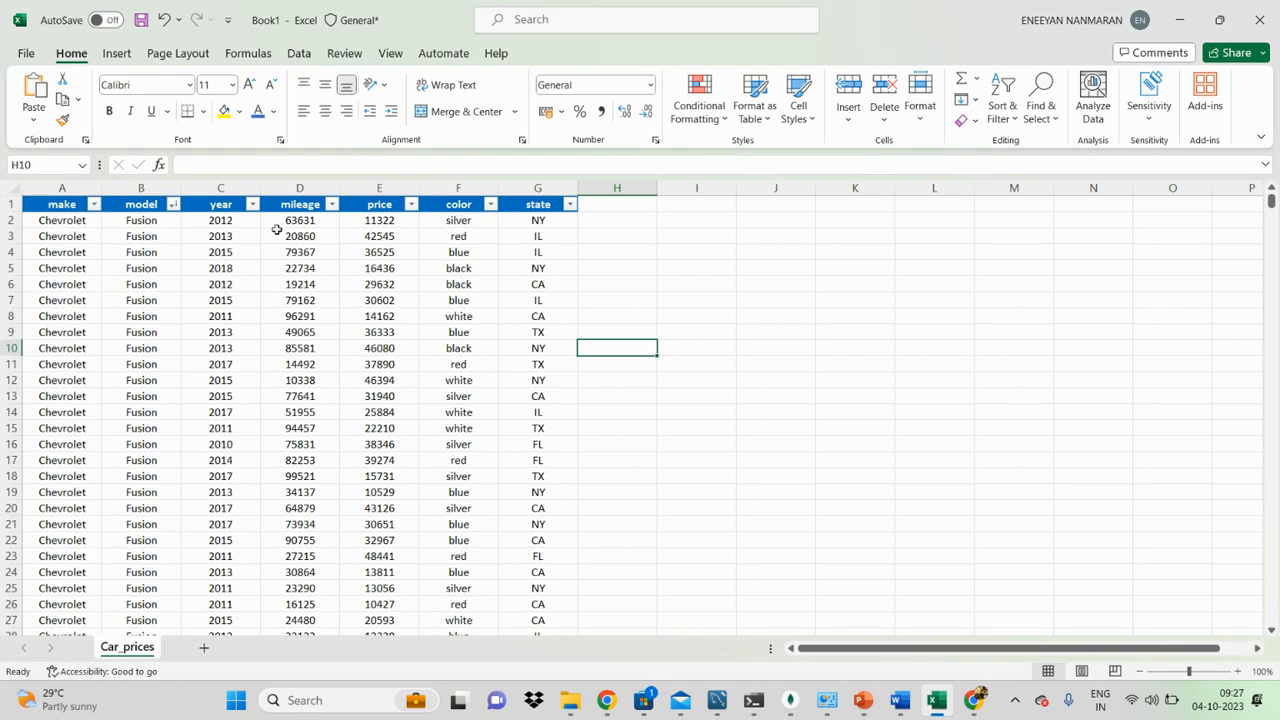
{"action": "left_click", "coordinate": [253, 205]}
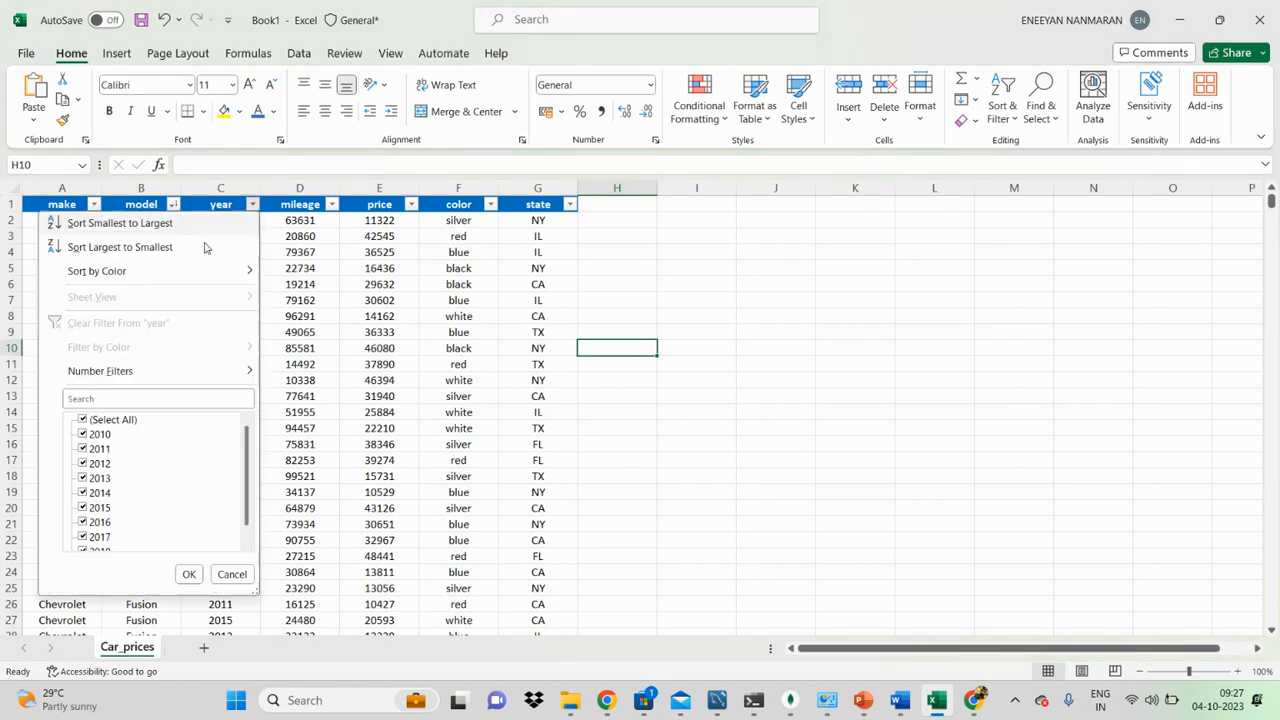
Step: Apply a custom sort on the model column by Cell Color, with No Cell Color set to On Top
{"action": "left_click", "coordinate": [569, 204]}
{"action": "left_click", "coordinate": [569, 204]}
{"action": "mouse_move", "coordinate": [447, 284]}
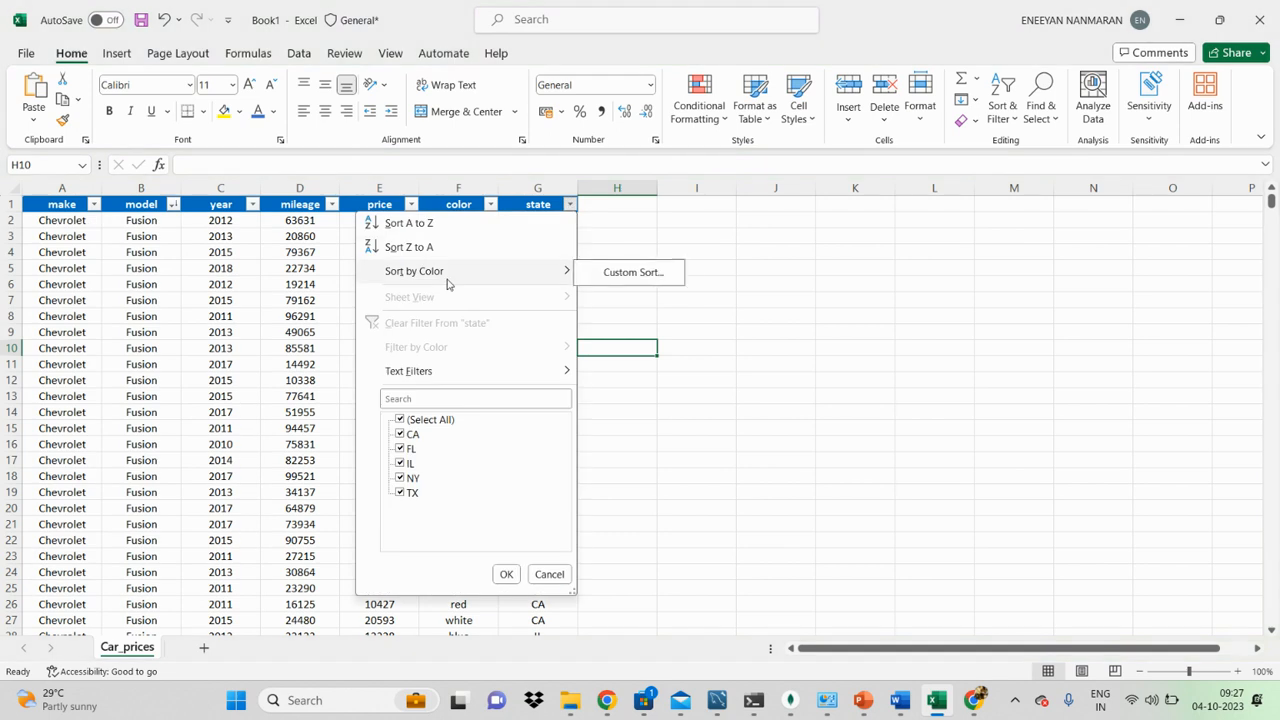
{"action": "left_click", "coordinate": [608, 272]}
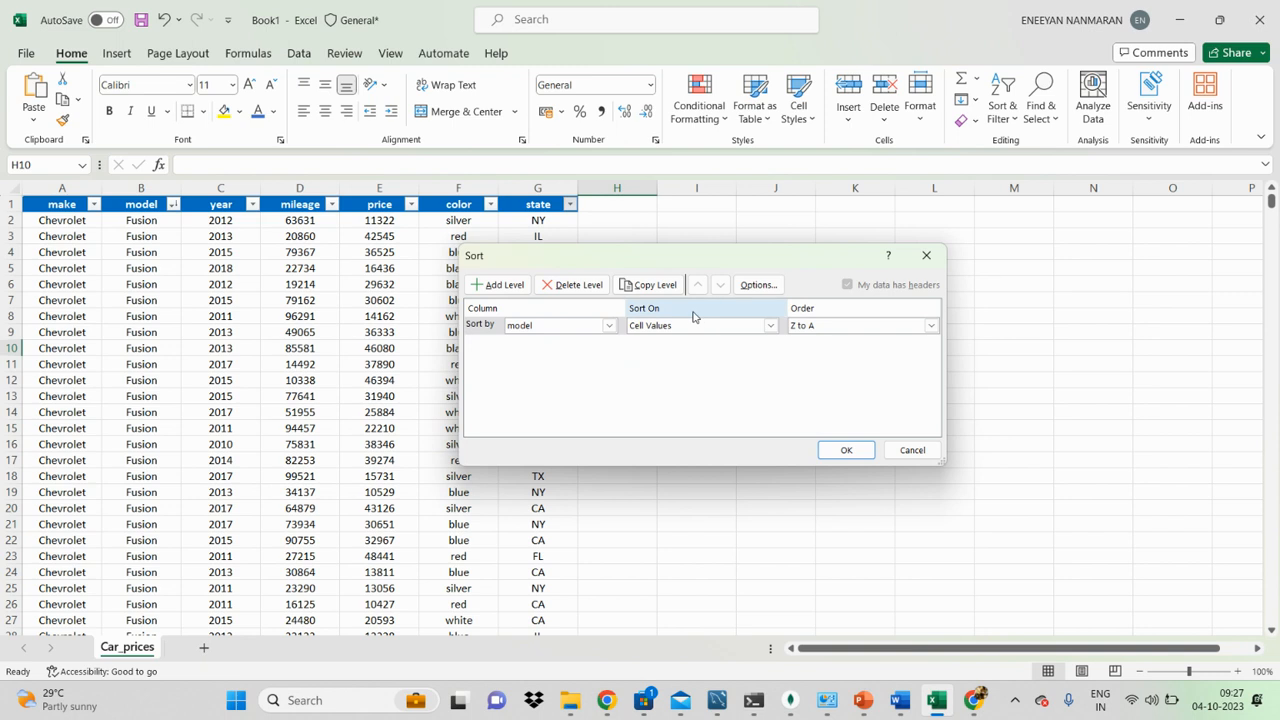
{"action": "left_click", "coordinate": [768, 326]}
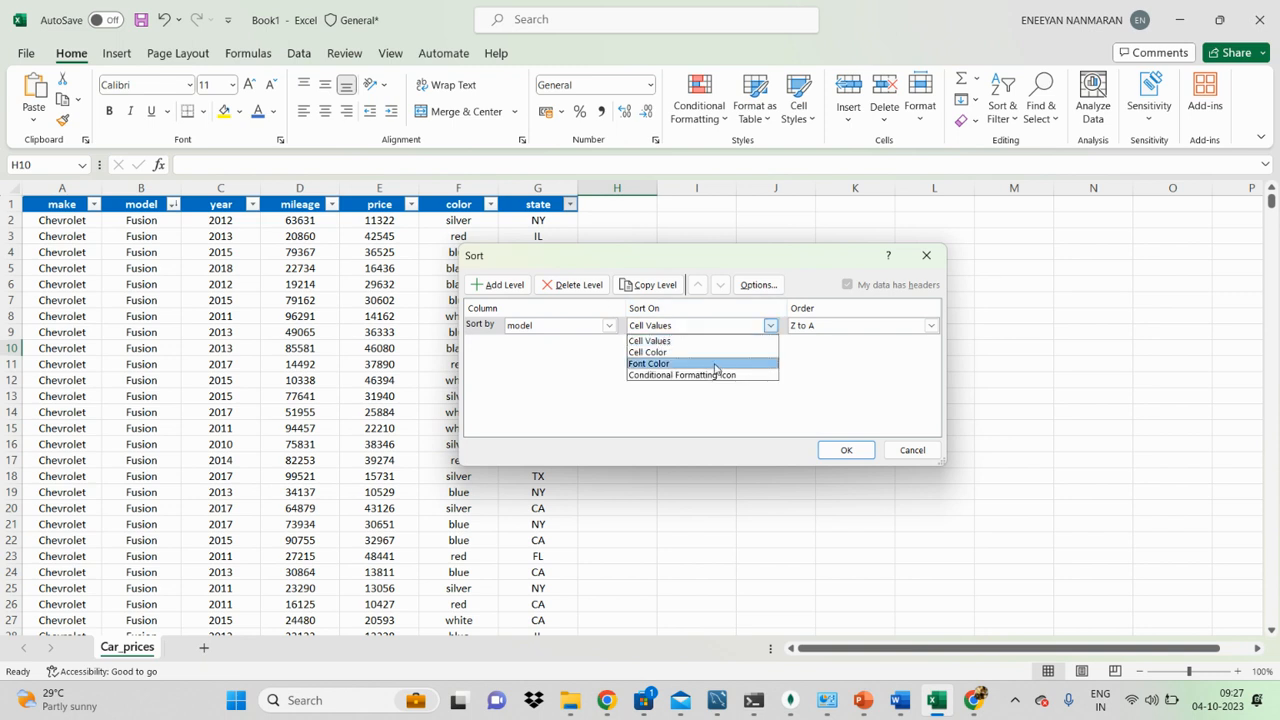
{"action": "left_click", "coordinate": [716, 354]}
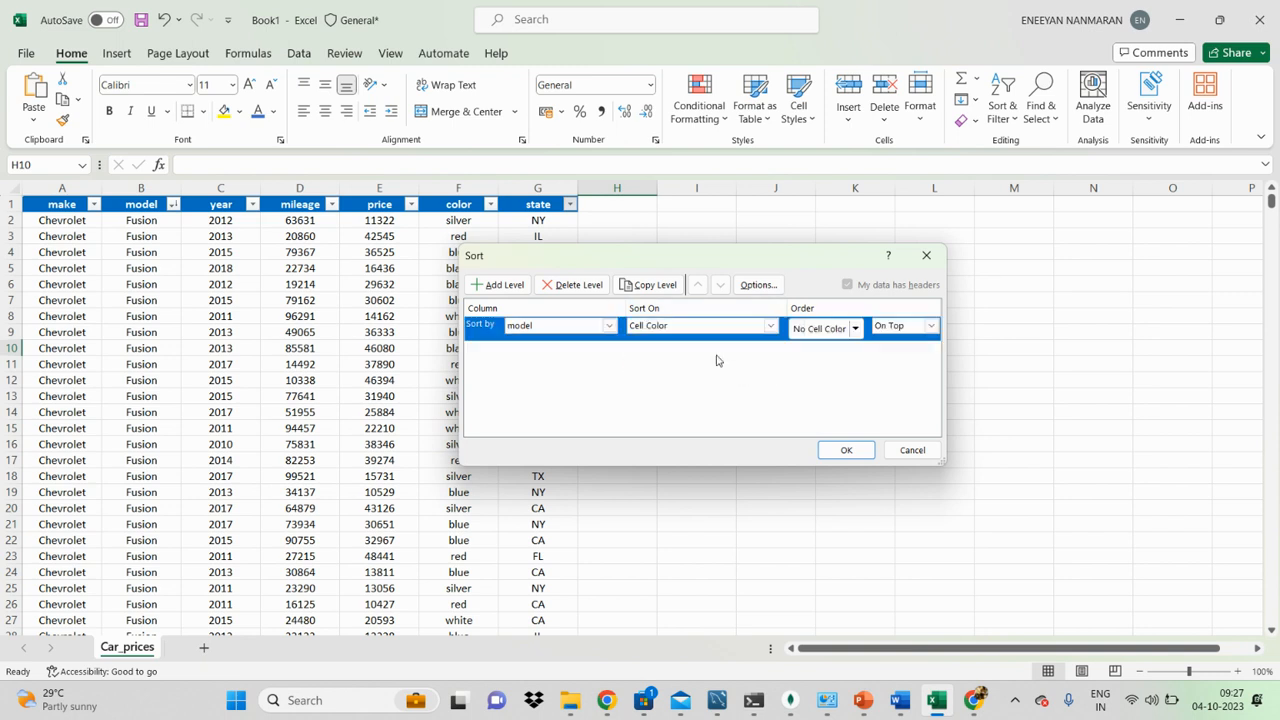
{"action": "left_click", "coordinate": [846, 450]}
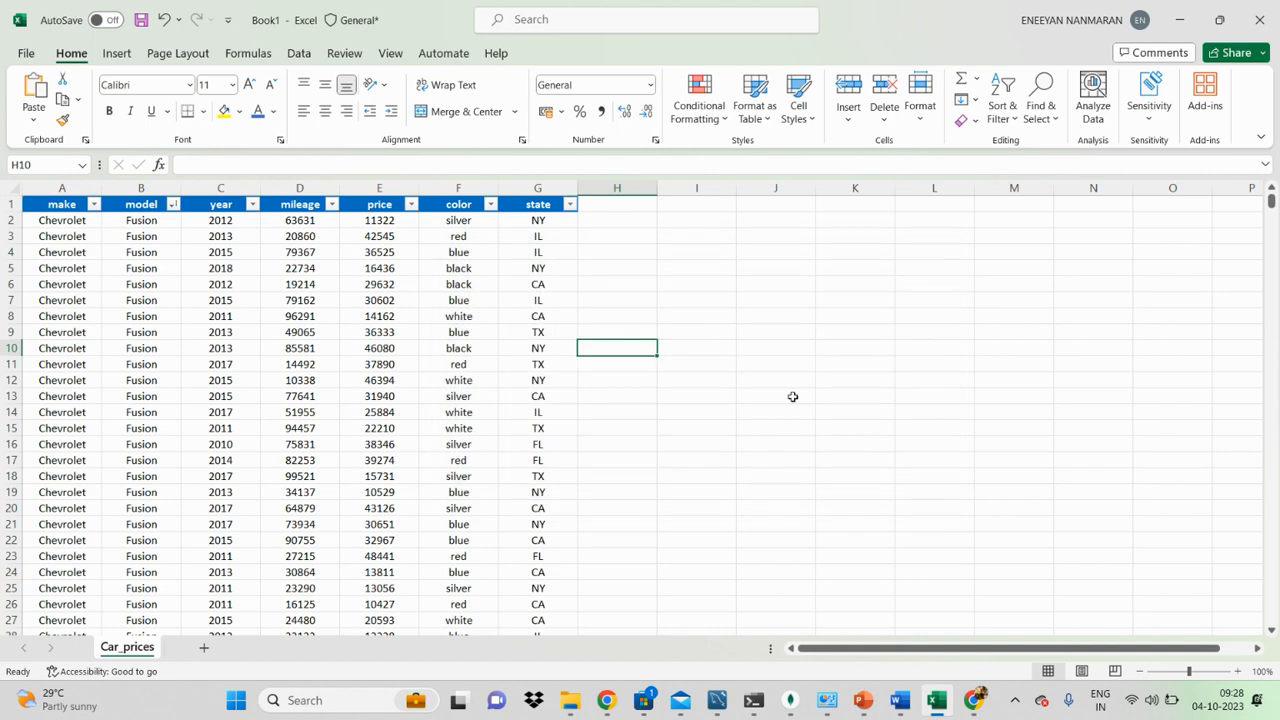
Step: Look through the sorted rows, jumping to the end of the state column and back to its header
{"action": "scroll", "coordinate": [488, 300], "scroll_direction": "down", "scroll_amount": 14}
{"action": "left_click", "coordinate": [561, 318]}
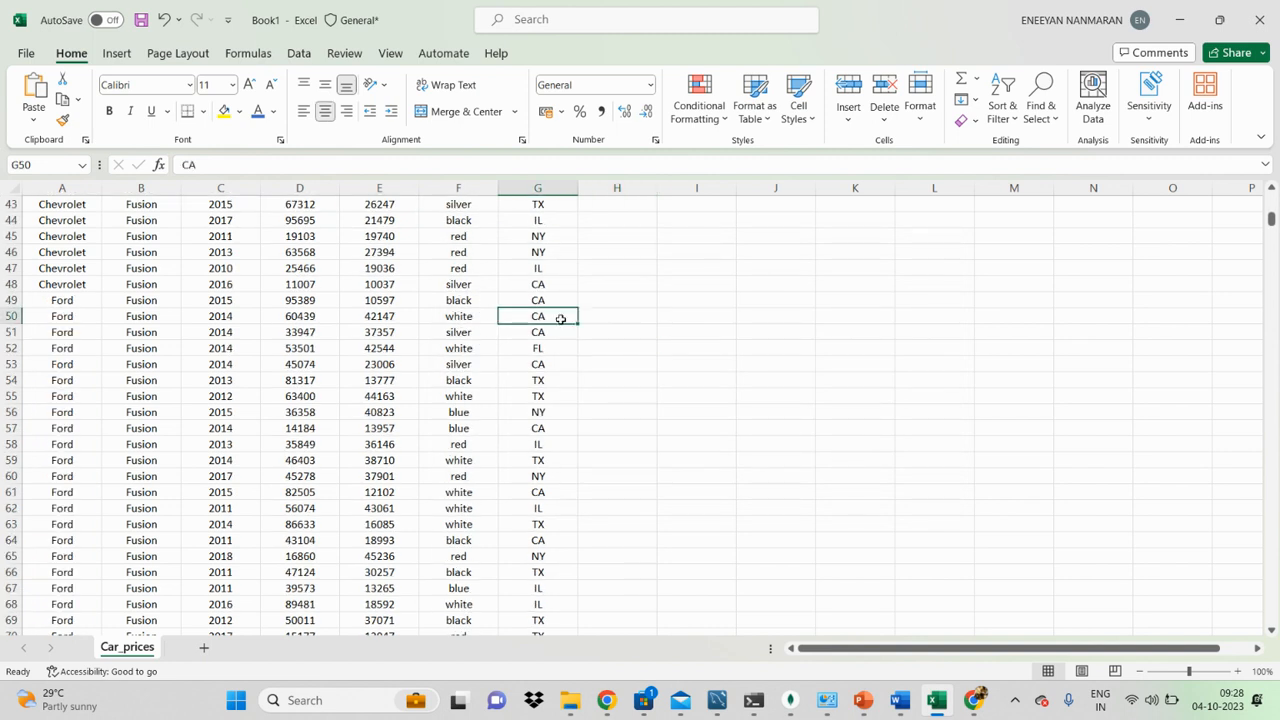
{"action": "key", "text": "ctrl+Down"}
{"action": "key", "text": "ctrl+Up"}
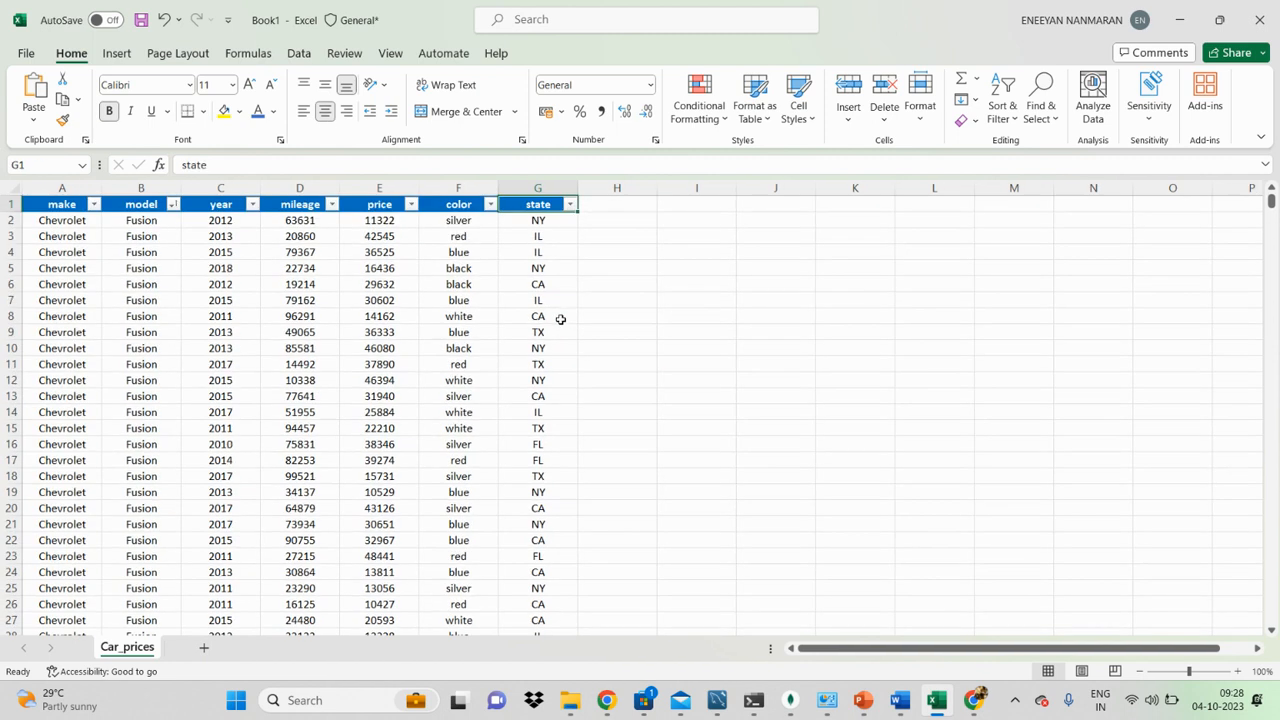
Step: Sort the color column by yellow cell color and select the yellow cells F2 to F6 to check them
{"action": "left_click", "coordinate": [490, 204]}
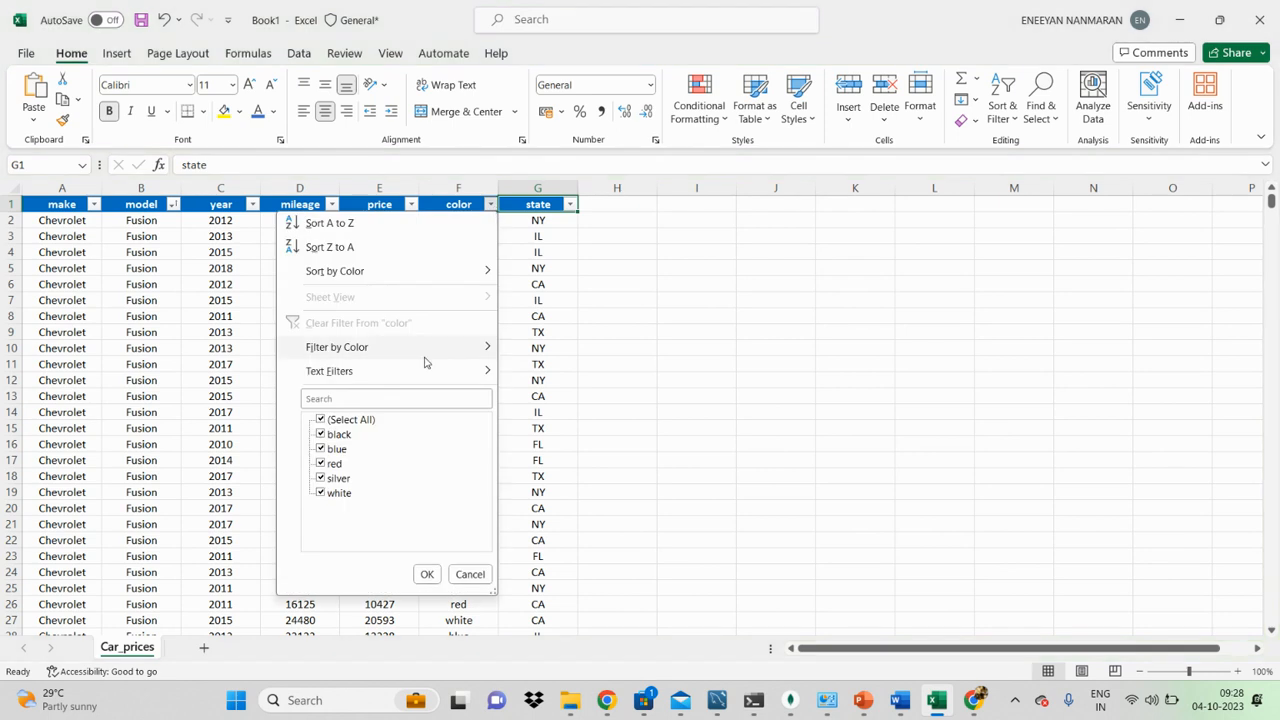
{"action": "mouse_move", "coordinate": [417, 275]}
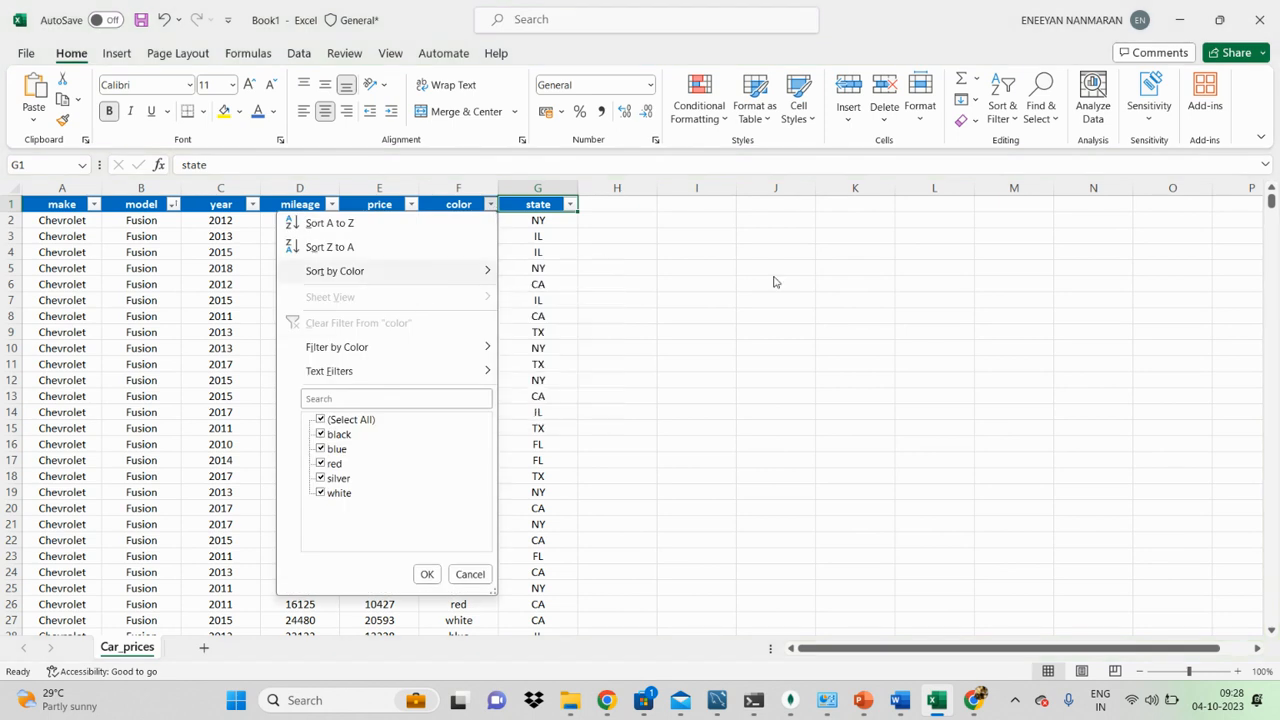
{"action": "left_click", "coordinate": [698, 270]}
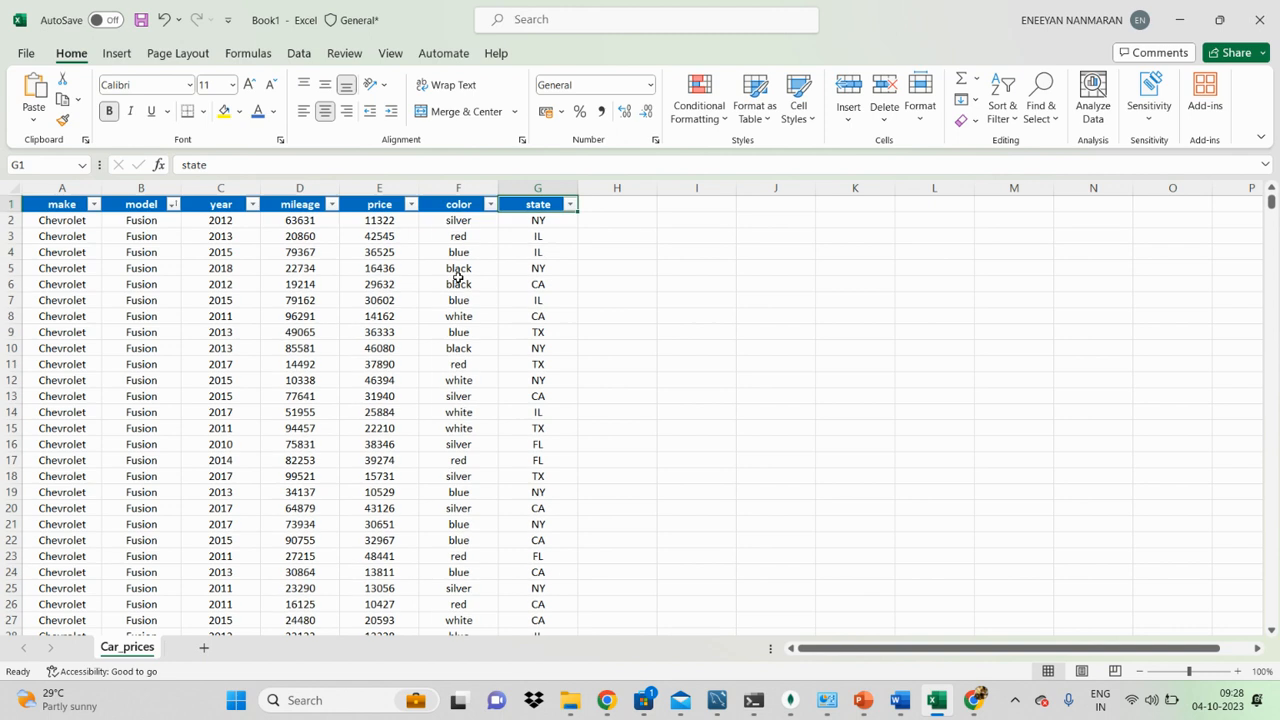
{"action": "left_click", "coordinate": [490, 205]}
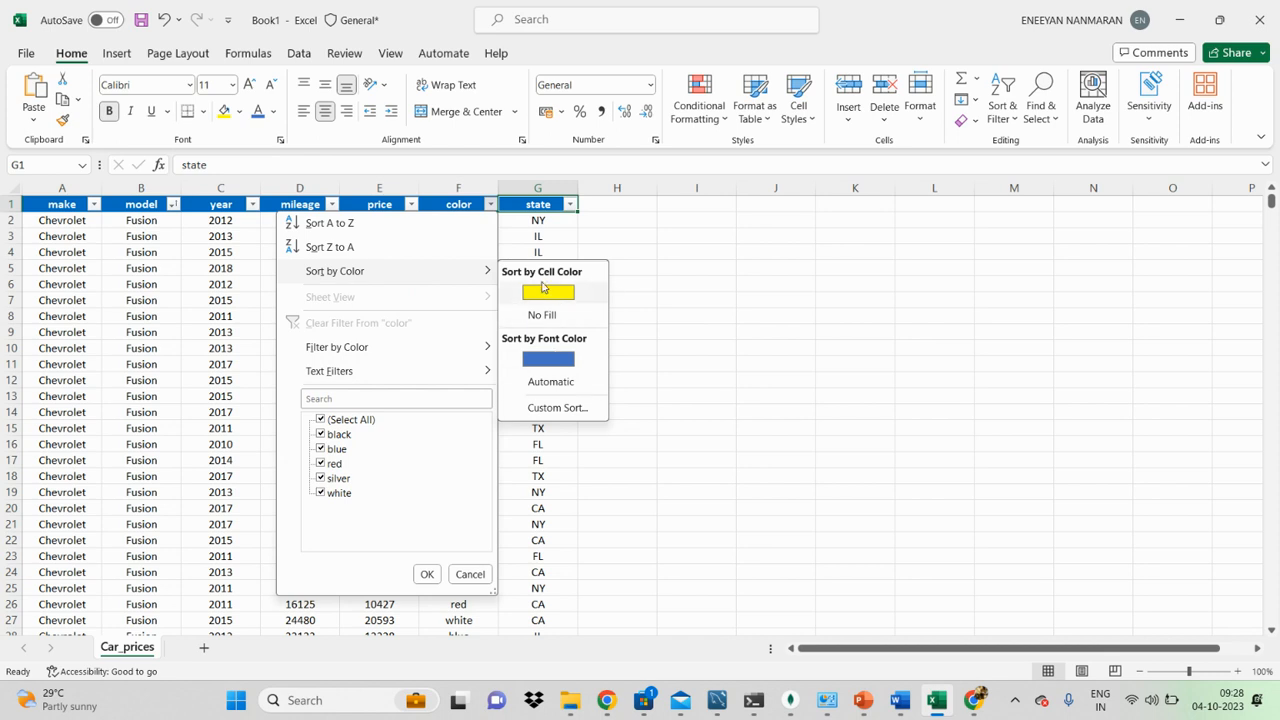
{"action": "left_click", "coordinate": [549, 293]}
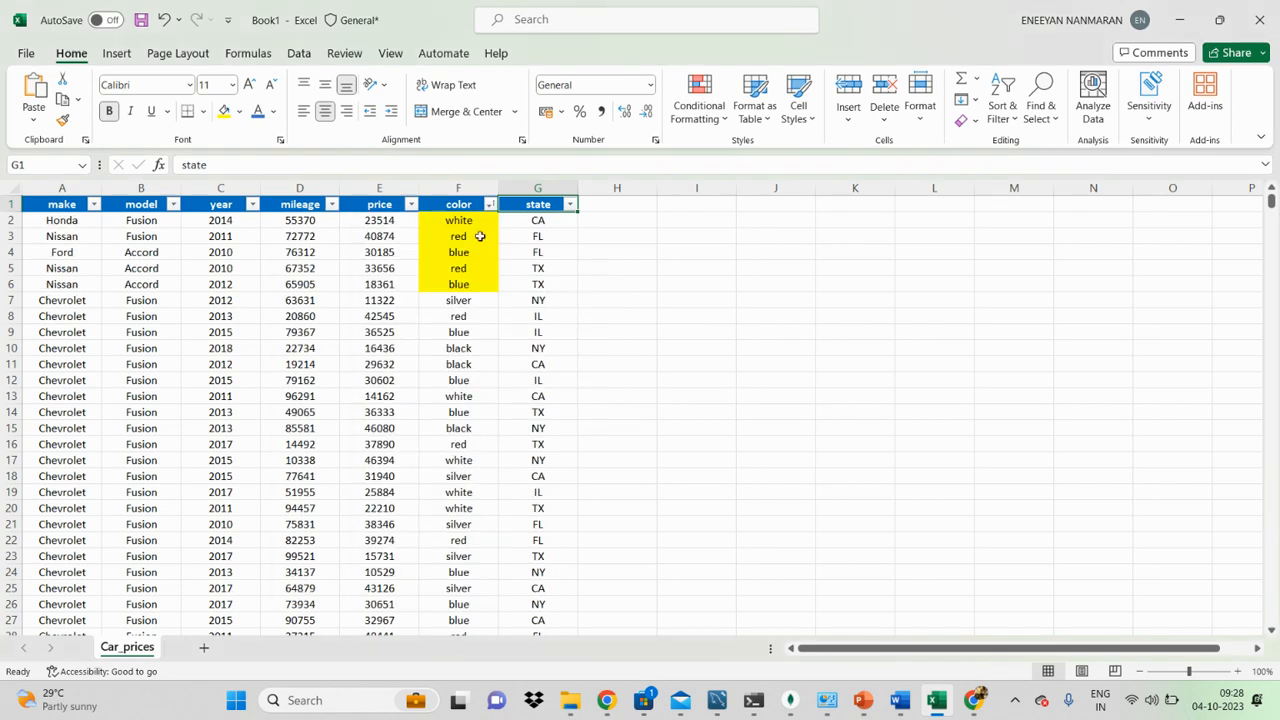
{"action": "left_click_drag", "start_coordinate": [479, 222], "coordinate": [478, 283]}
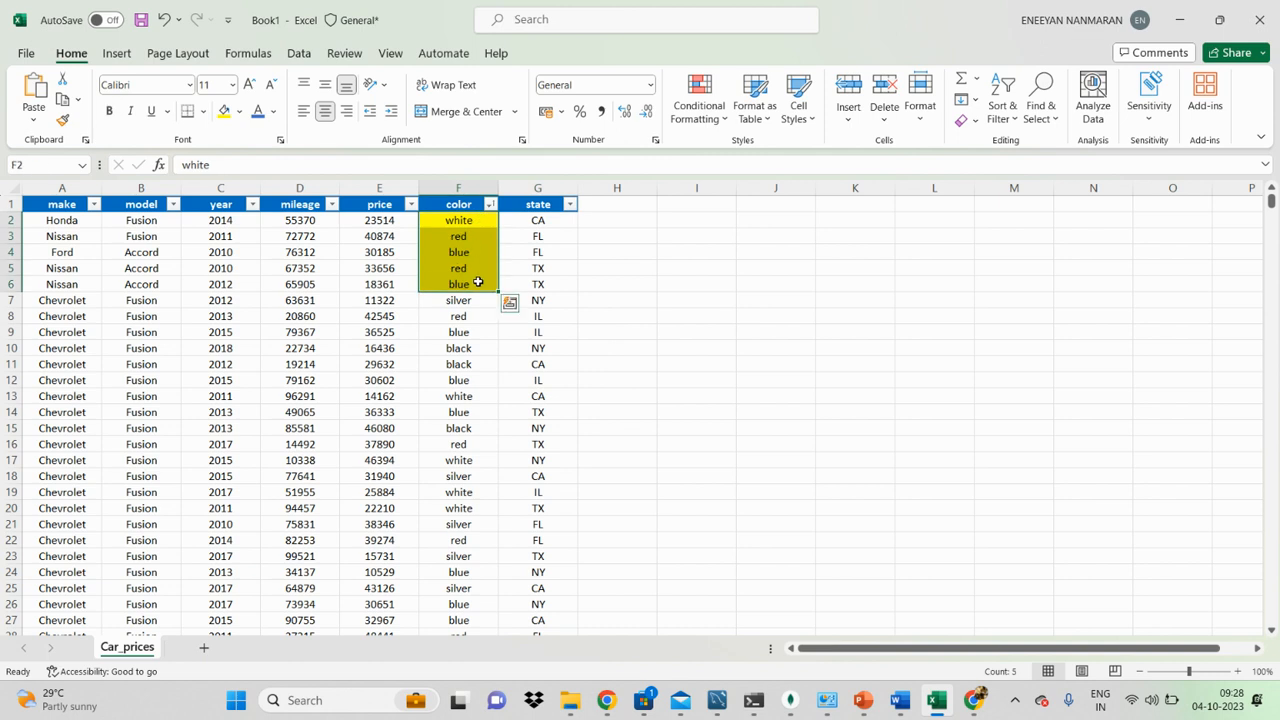
{"action": "left_click", "coordinate": [659, 332]}
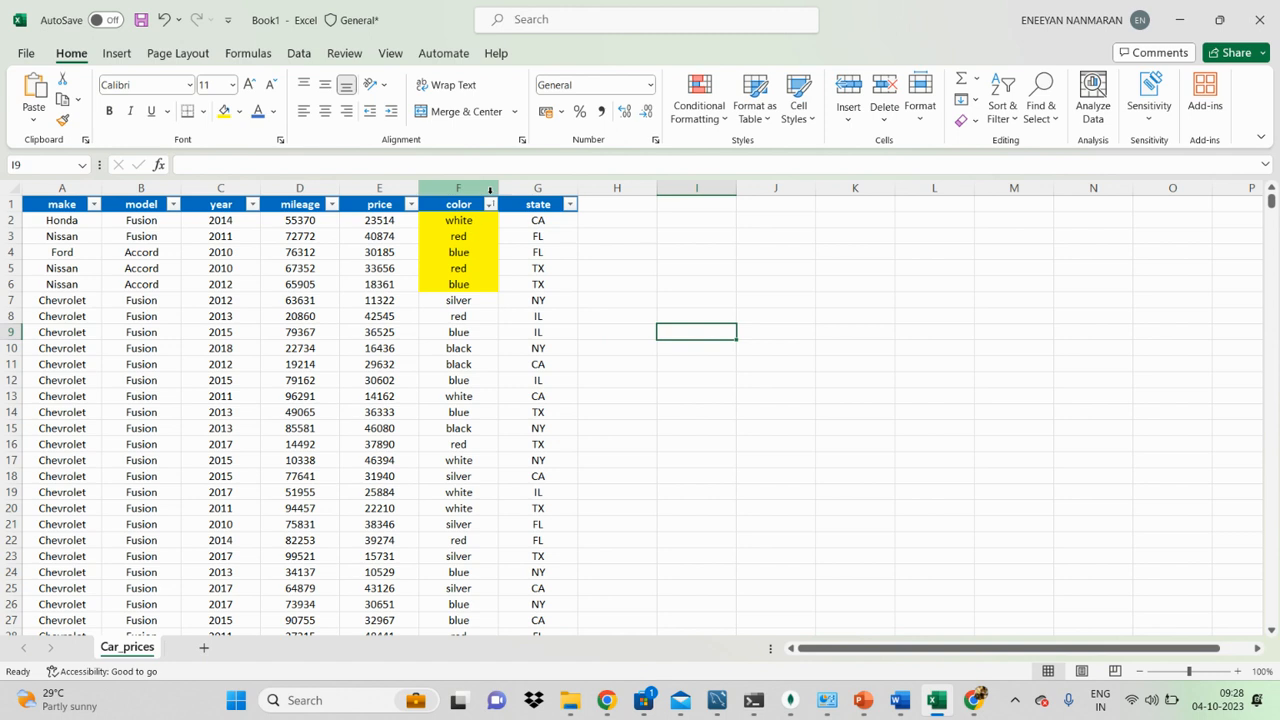
Step: Open the sort-by-color options for the color column
{"action": "left_click", "coordinate": [490, 204]}
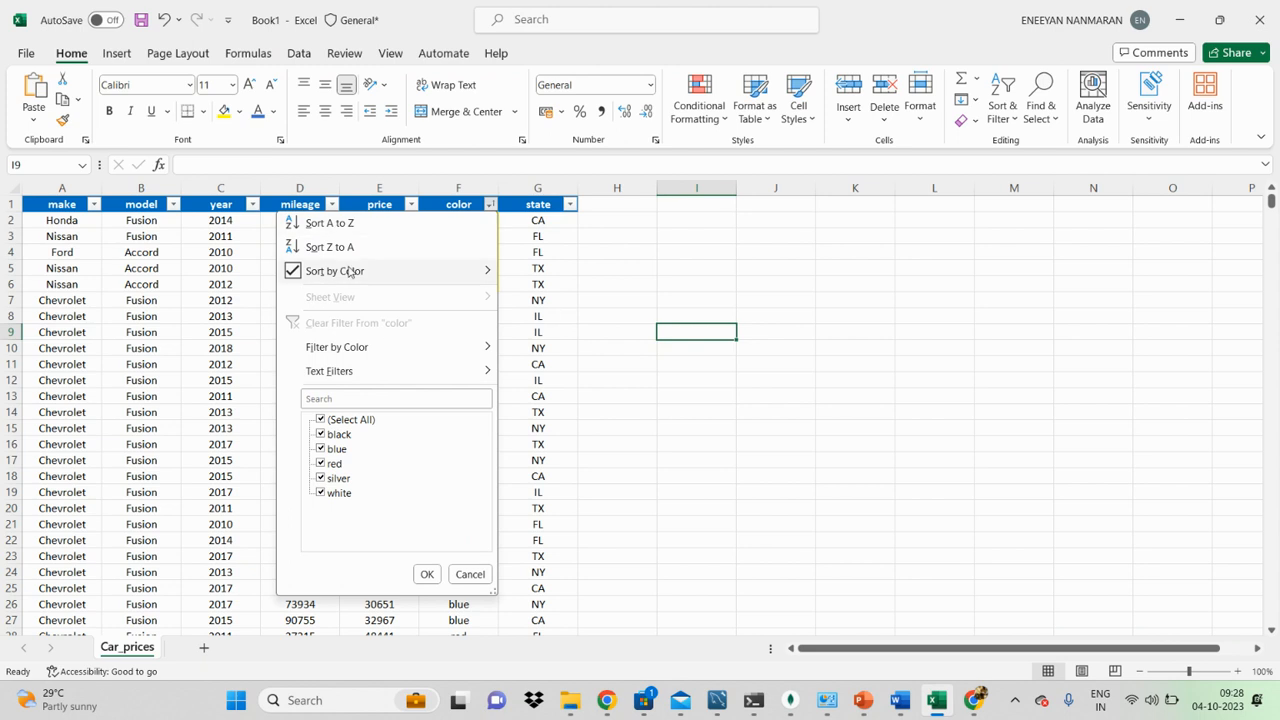
{"action": "mouse_move", "coordinate": [353, 280]}
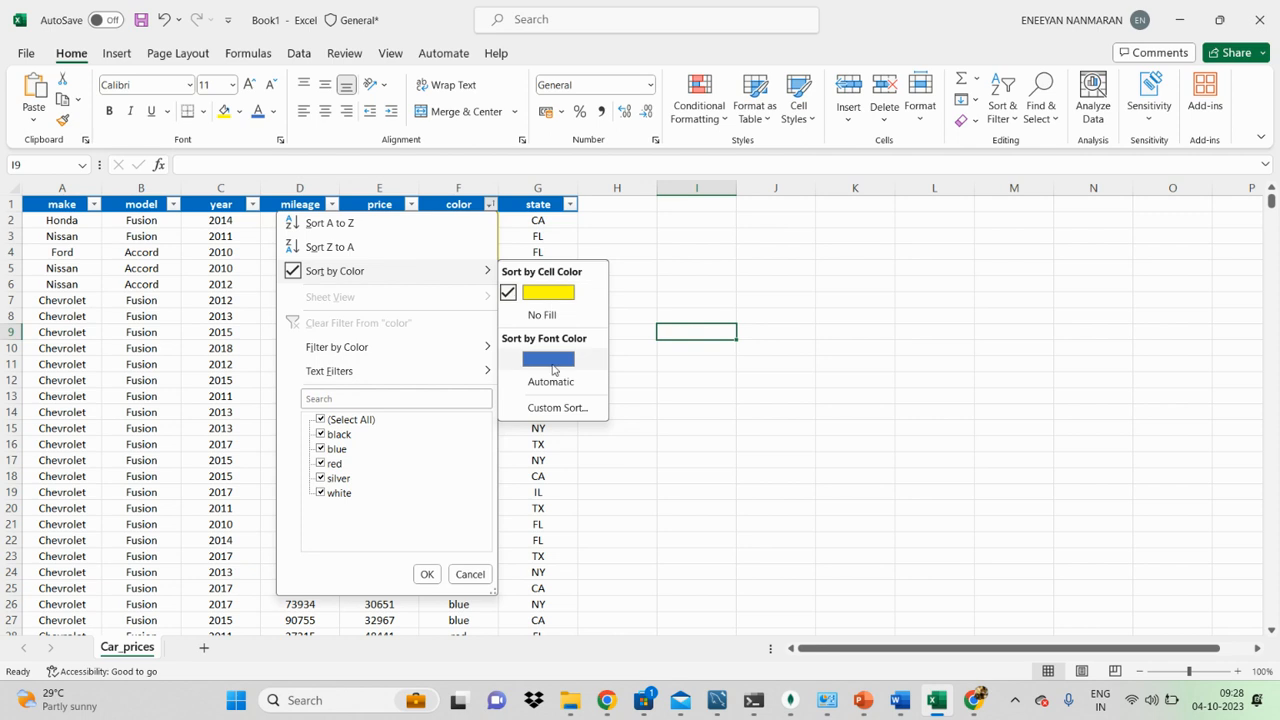
Step: Sort the color column by blue font color and check the blue-text rows F2 to F6 placed above the yellow cells
{"action": "left_click", "coordinate": [548, 359]}
{"action": "left_click_drag", "start_coordinate": [450, 225], "coordinate": [457, 282]}
{"action": "left_click", "coordinate": [705, 304]}
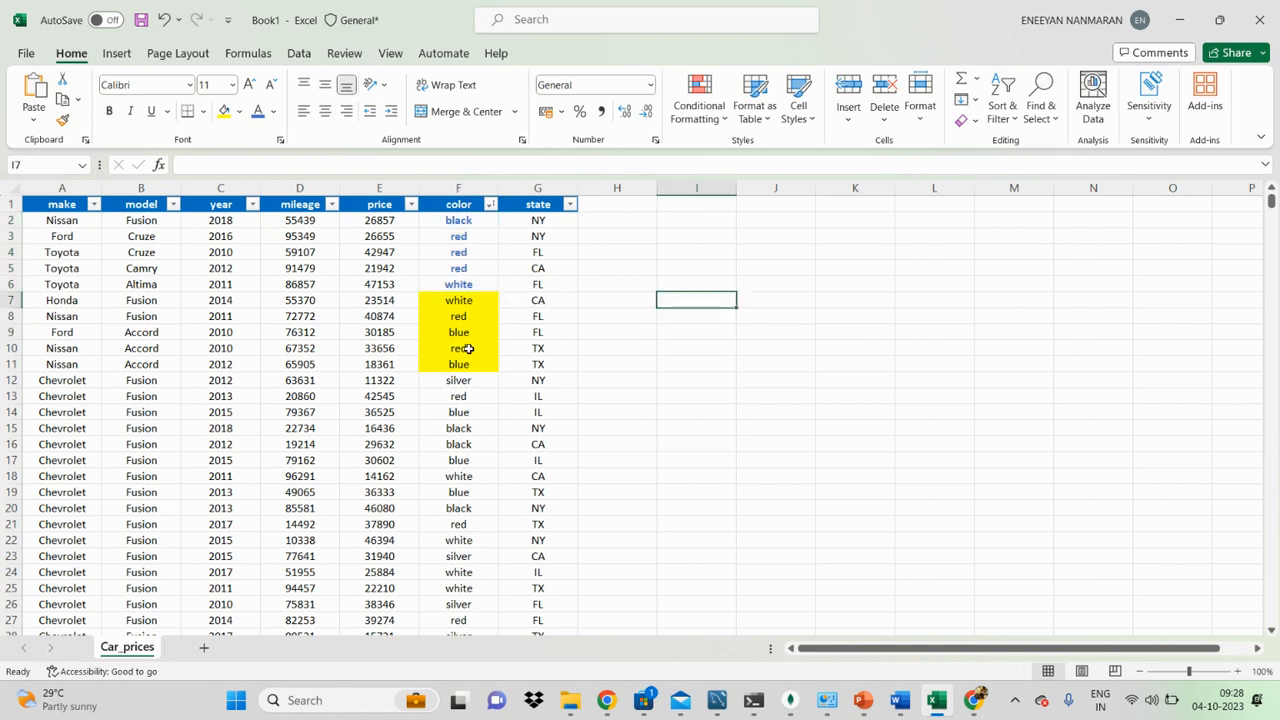
{"action": "scroll", "coordinate": [467, 348], "scroll_direction": "down", "scroll_amount": 5}
{"action": "scroll", "coordinate": [460, 362], "scroll_direction": "up", "scroll_amount": 5}
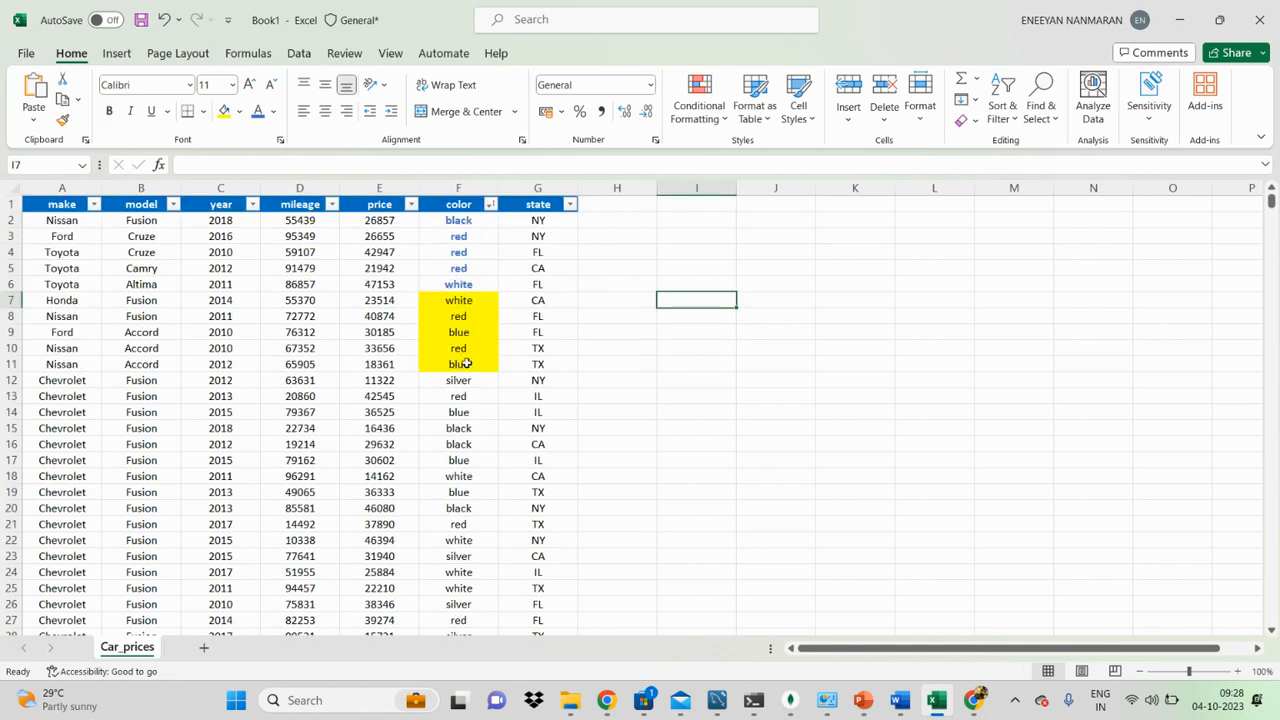
{"action": "left_click", "coordinate": [708, 383]}
{"action": "left_click", "coordinate": [664, 446]}
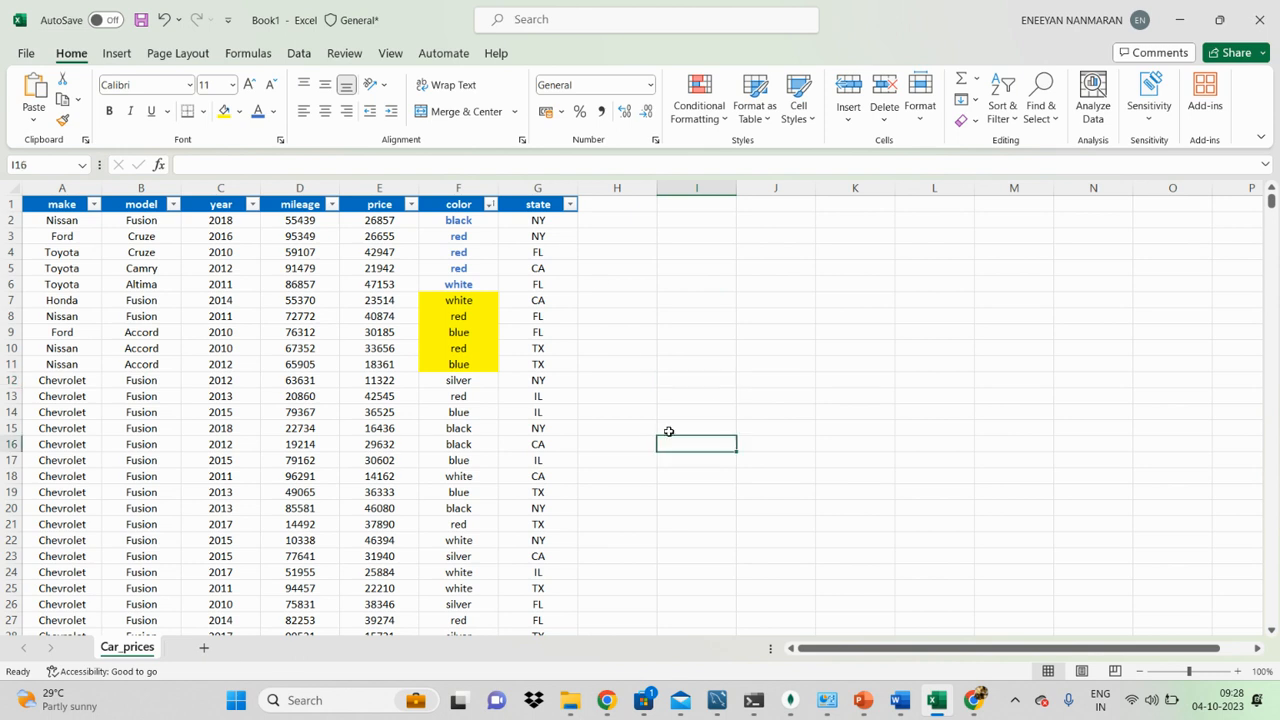
{"action": "left_click", "coordinate": [250, 381]}
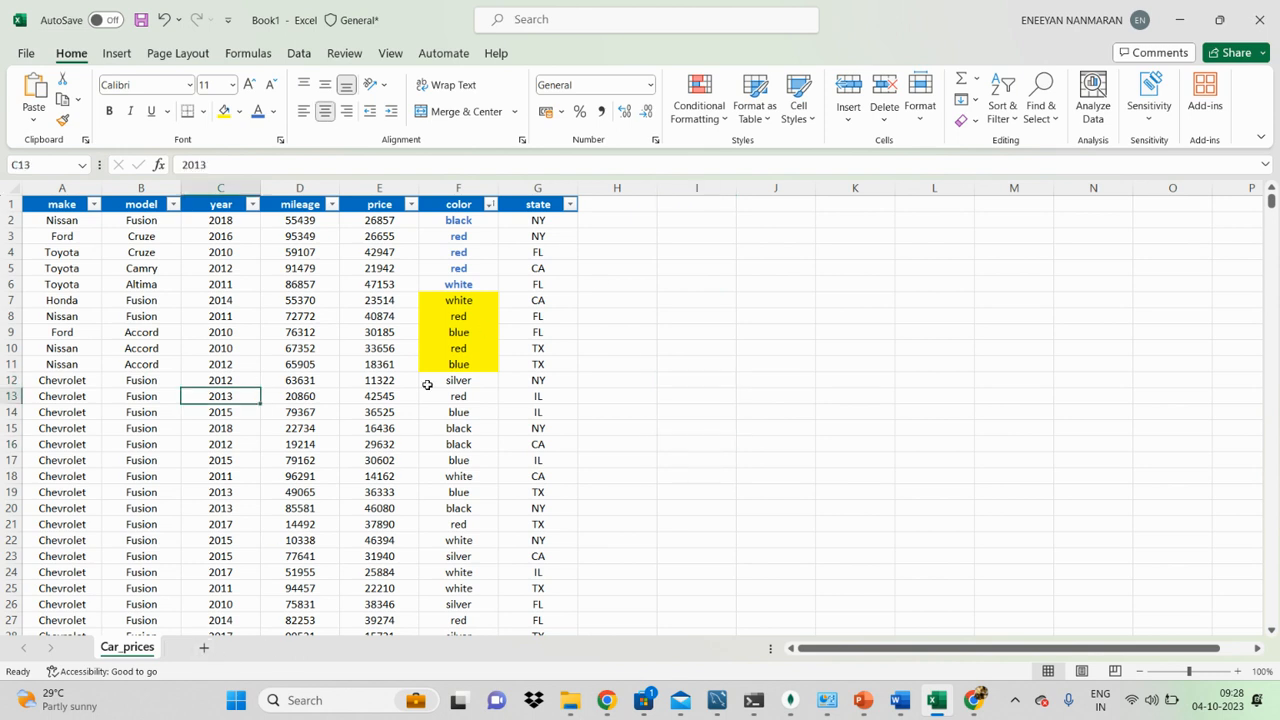
{"action": "left_click", "coordinate": [436, 381]}
Step: Add a new blank worksheet after Car_prices and select its cell A1
{"action": "left_click", "coordinate": [203, 647]}
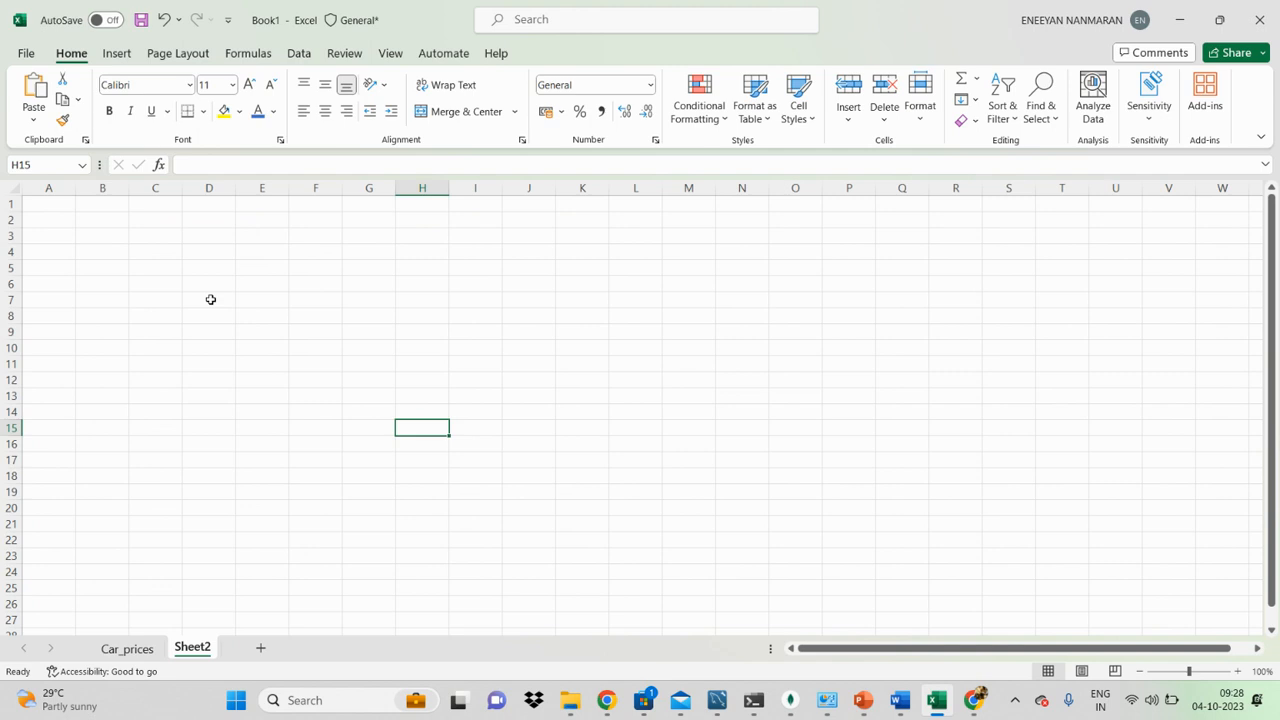
{"action": "left_click", "coordinate": [57, 218]}
{"action": "left_click", "coordinate": [58, 205]}
Step: On the Car_prices sheet, select years C2 to C16 and sort the year column from largest to smallest
{"action": "left_click", "coordinate": [130, 649]}
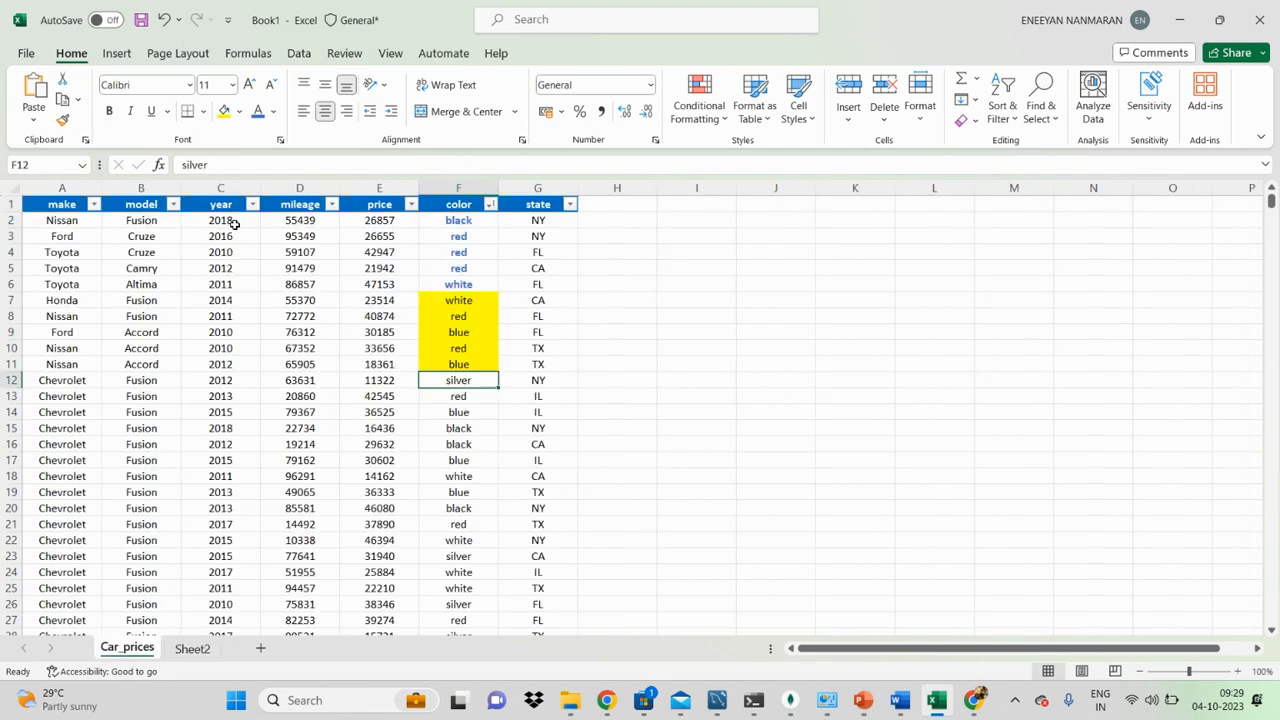
{"action": "left_click_drag", "start_coordinate": [233, 223], "coordinate": [238, 442]}
{"action": "left_click", "coordinate": [192, 646]}
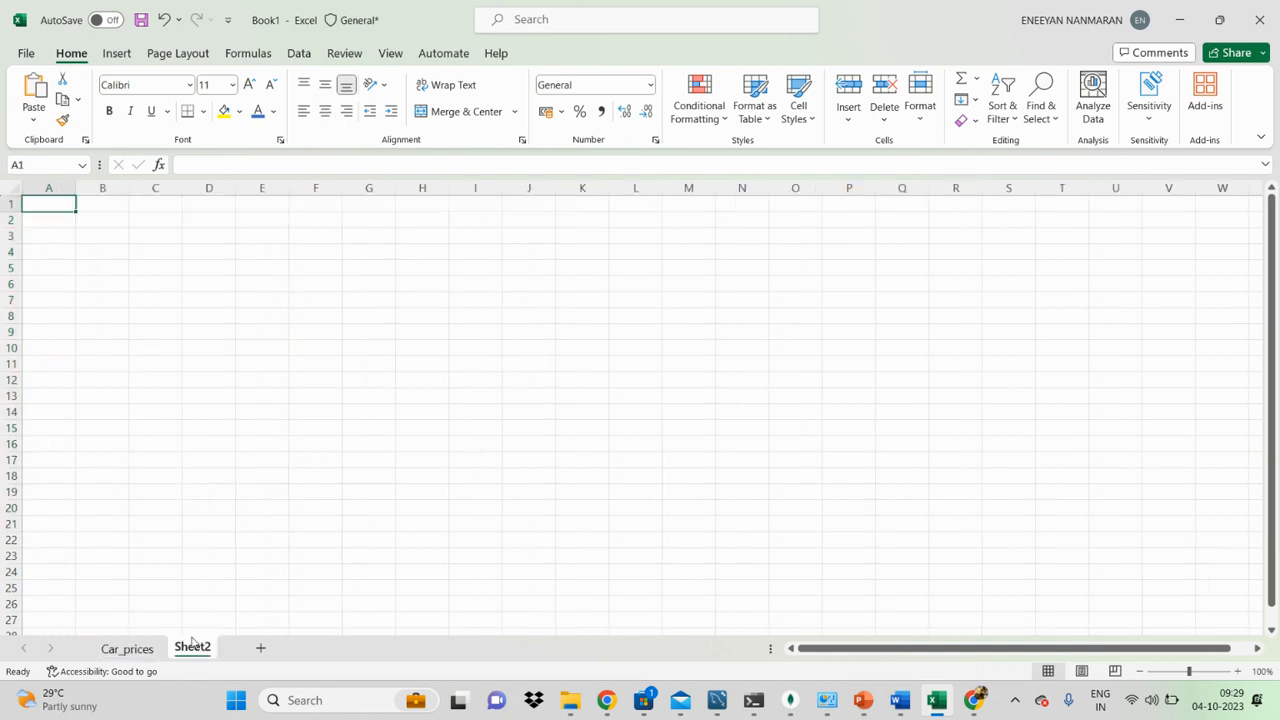
{"action": "left_click", "coordinate": [63, 215]}
{"action": "left_click", "coordinate": [127, 648]}
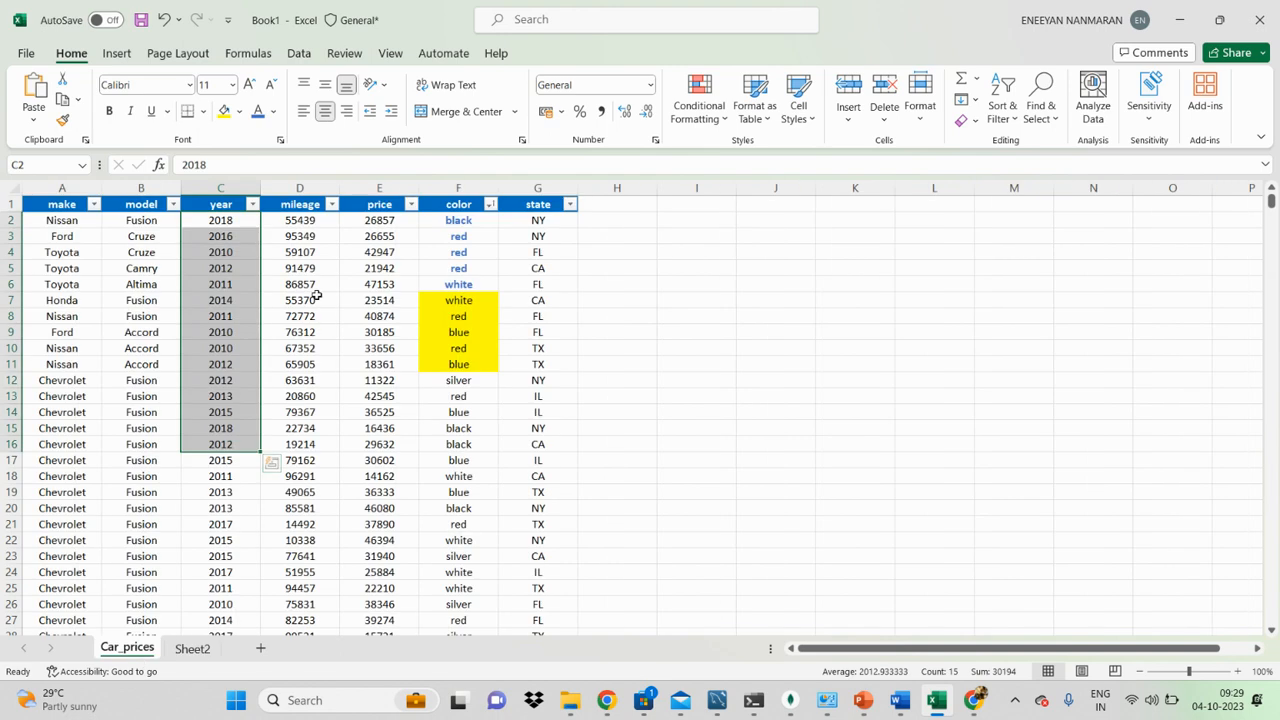
{"action": "left_click", "coordinate": [253, 204]}
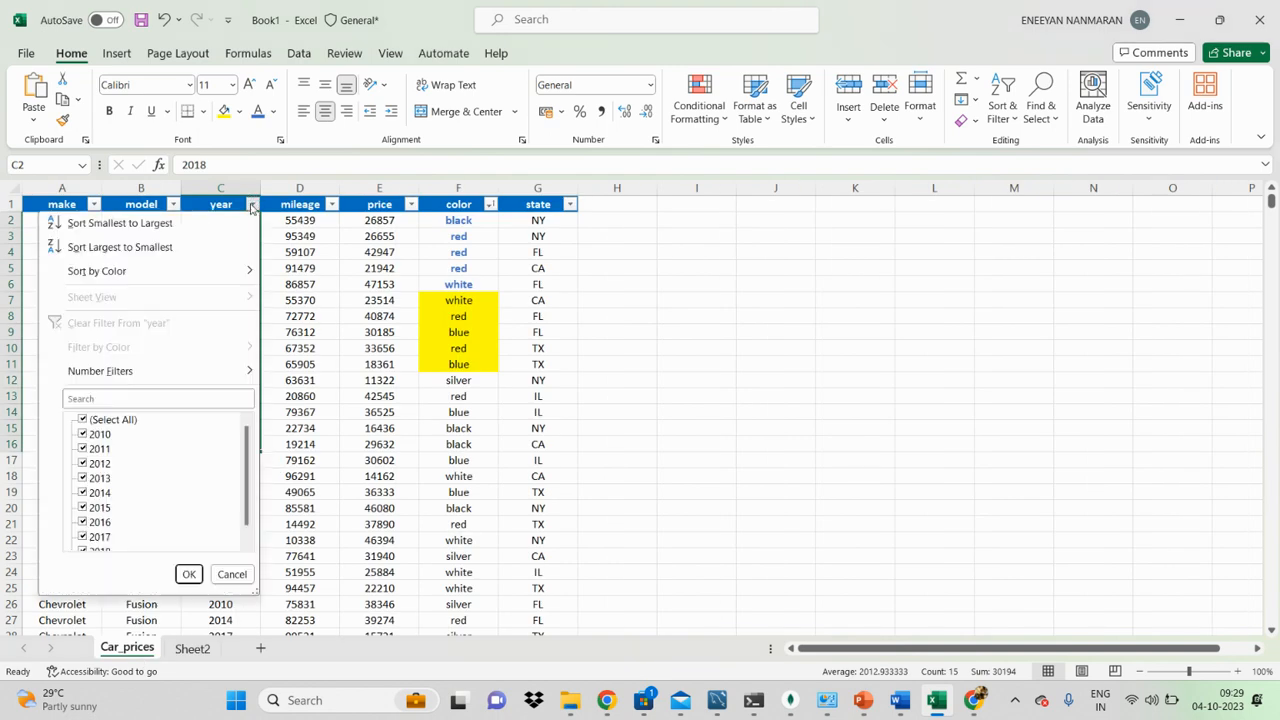
{"action": "left_click", "coordinate": [208, 255]}
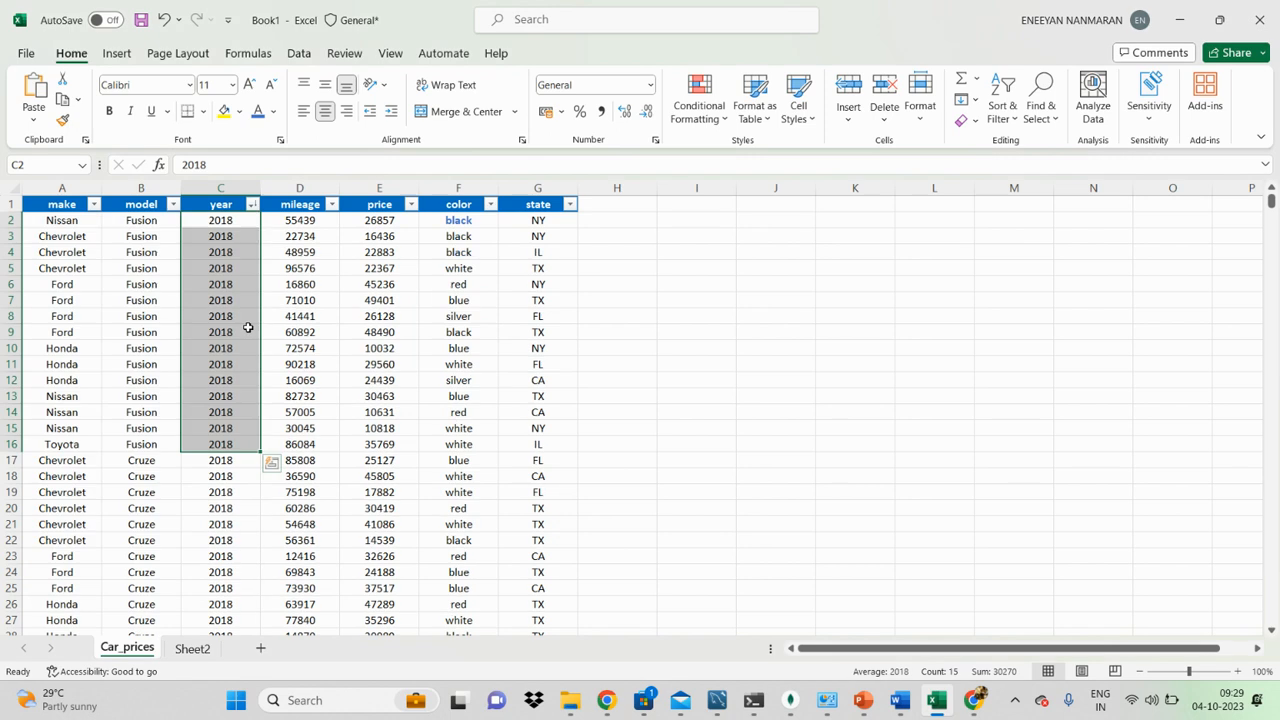
Step: On Sheet2, enter the headers year in A1 and mileage in B1
{"action": "left_click", "coordinate": [191, 649]}
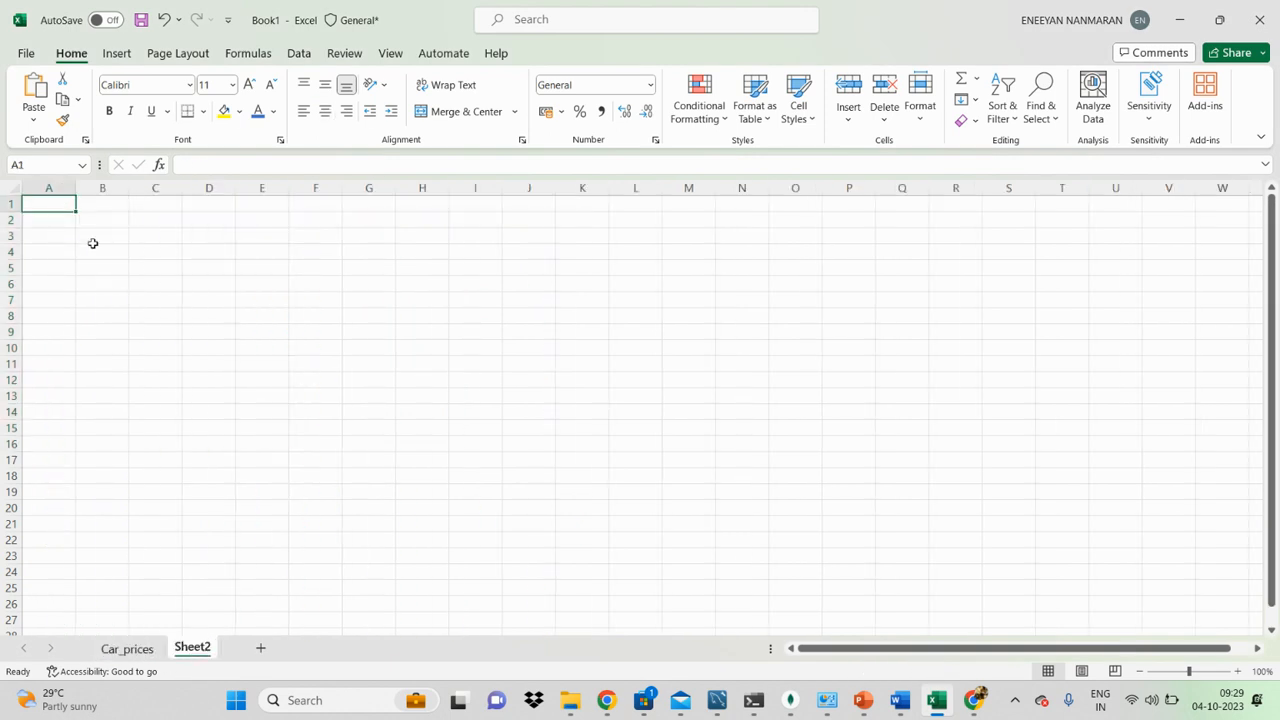
{"action": "type", "text": "year"}
{"action": "key", "text": "Tab"}
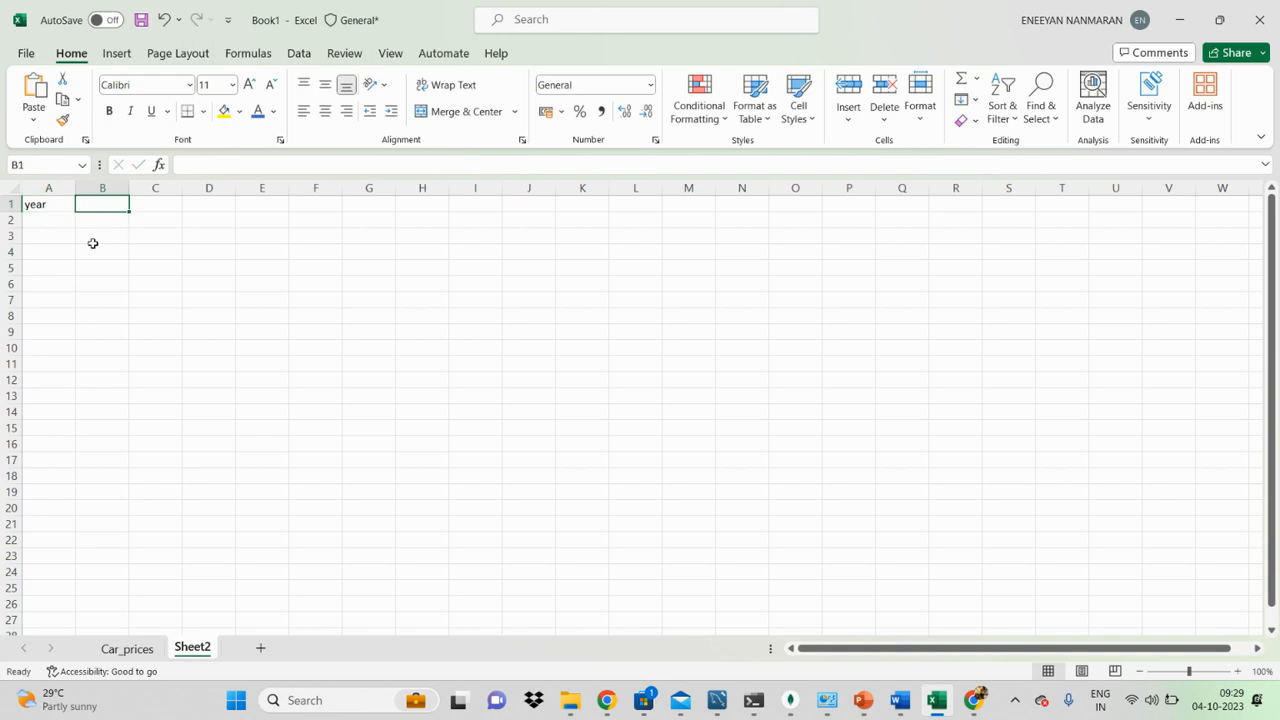
{"action": "type", "text": "mileage"}
{"action": "key", "text": "Return"}
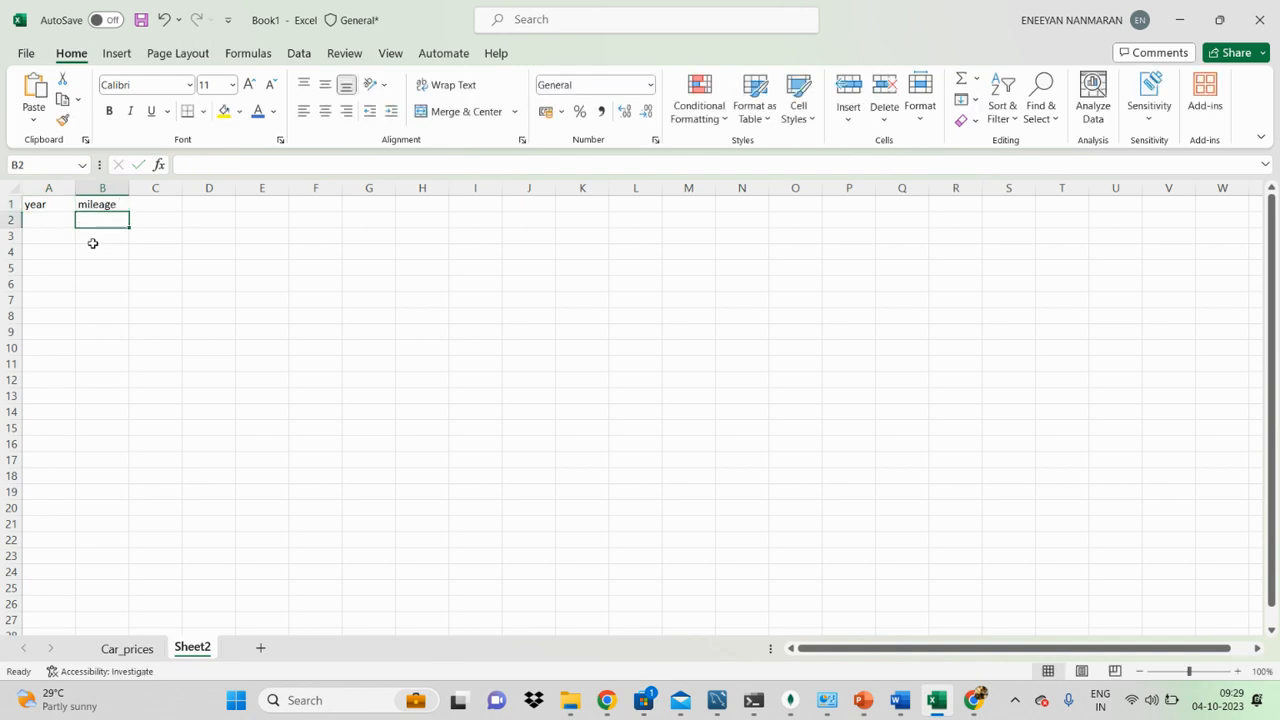
Step: Fill cells A2 to A5 of the year column with 2010
{"action": "type", "text": "2010"}
{"action": "key", "text": "Return"}
{"action": "type", "text": "2"}
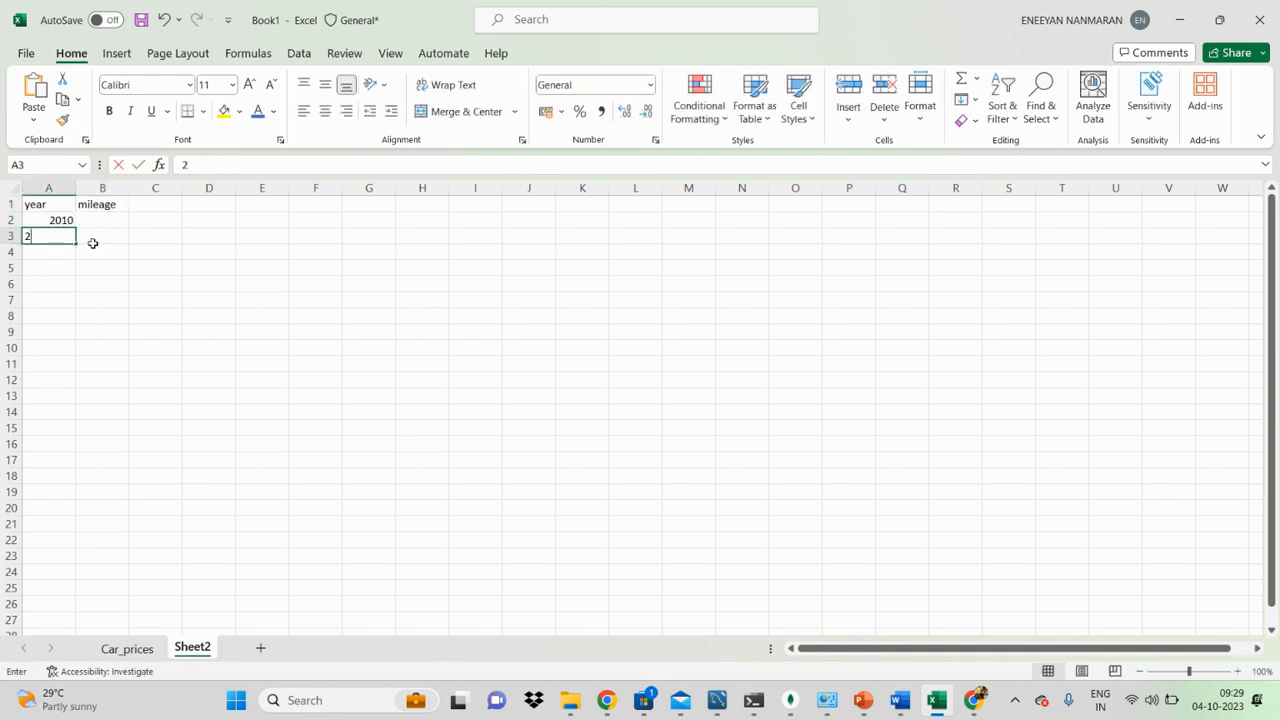
{"action": "type", "text": "010"}
{"action": "key", "text": "Up"}
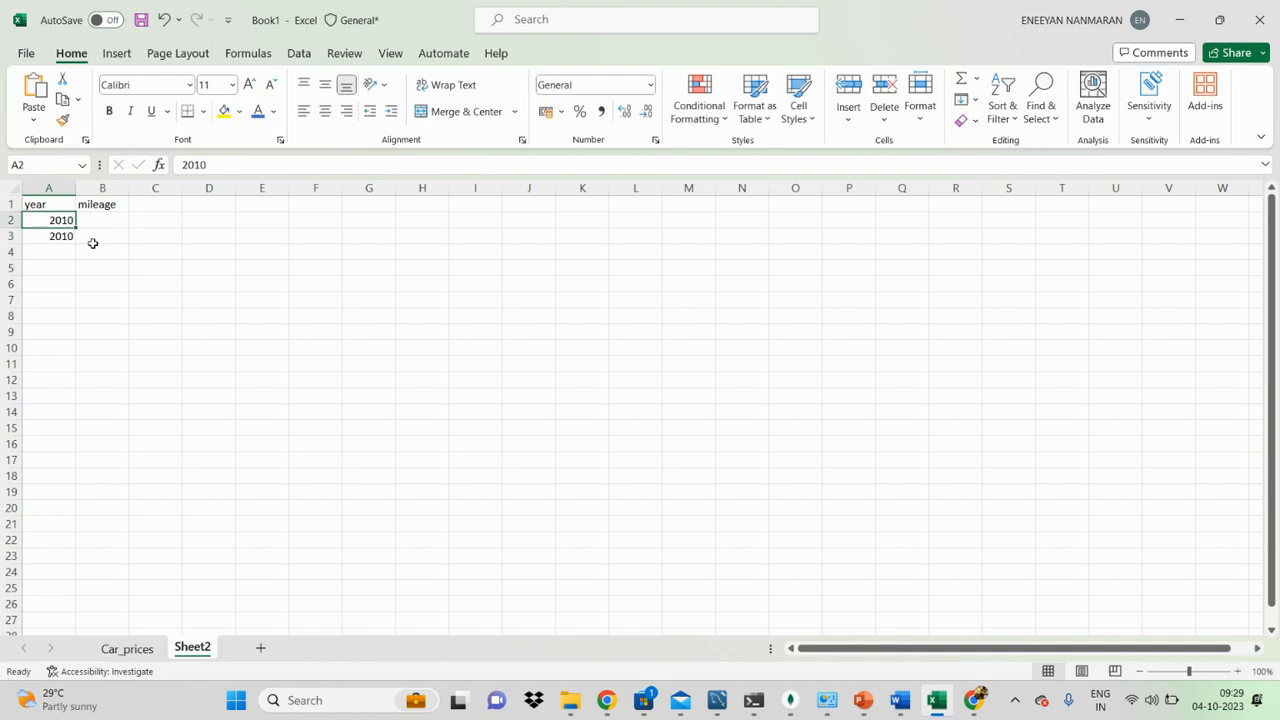
{"action": "key", "text": "ctrl+c"}
{"action": "key", "text": "Down"}
{"action": "key", "text": "Down"}
{"action": "key", "text": "ctrl+v"}
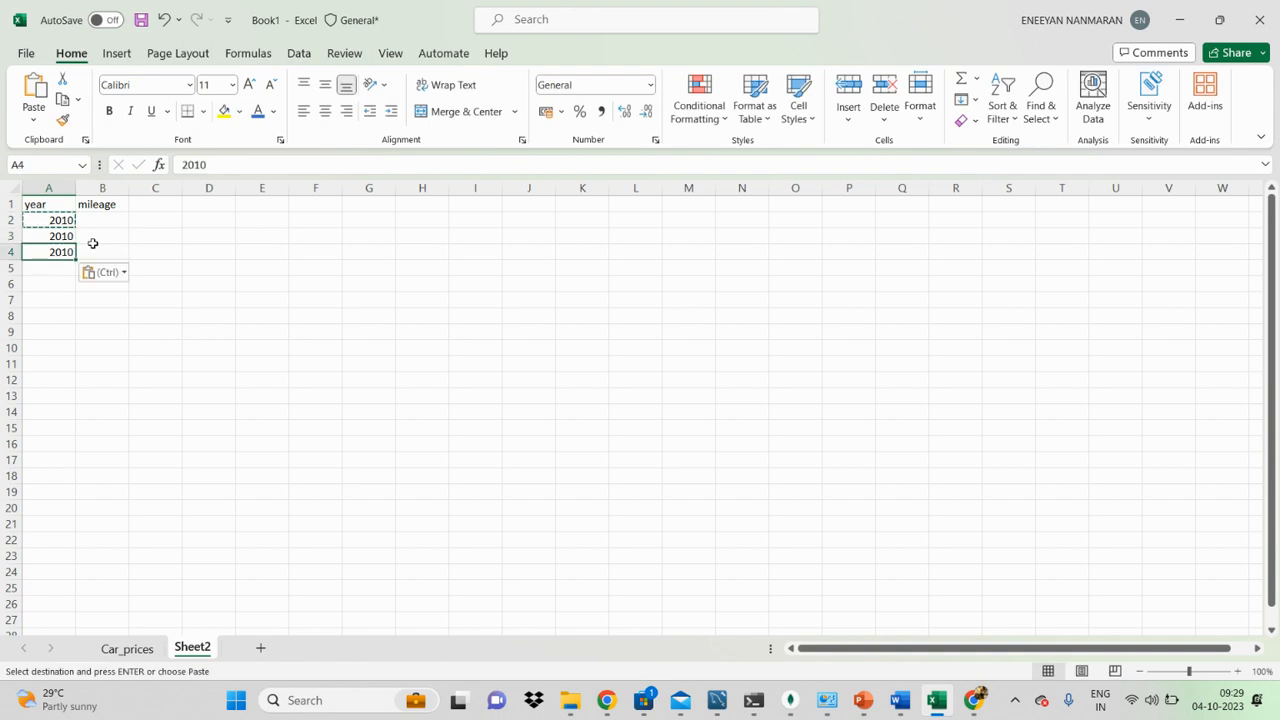
{"action": "key", "text": "Down"}
{"action": "key", "text": "ctrl+v"}
Step: Enter 2011 in cells A6 to A9 of the year column
{"action": "key", "text": "Down"}
{"action": "type", "text": "2011"}
{"action": "key", "text": "Return"}
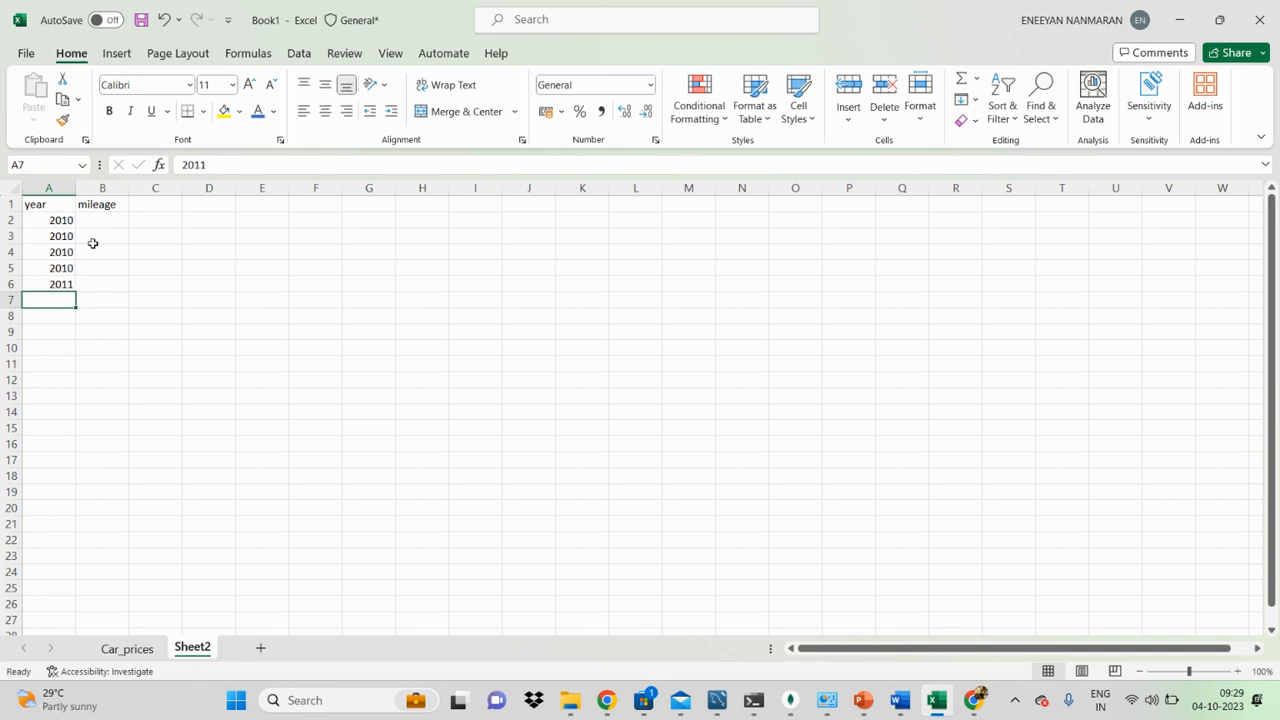
{"action": "type", "text": "2011"}
{"action": "key", "text": "Up"}
{"action": "key", "text": "Down"}
{"action": "key", "text": "Down"}
{"action": "type", "text": "2011"}
{"action": "key", "text": "Return"}
{"action": "type", "text": "2011"}
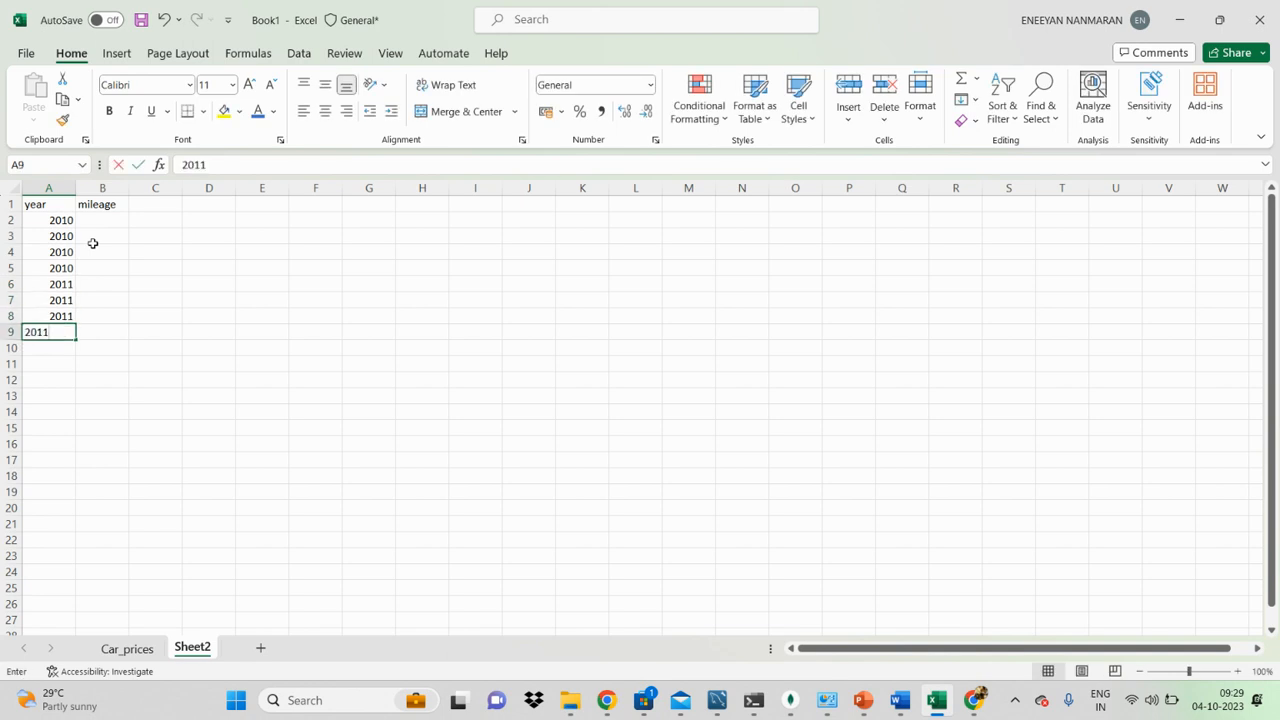
{"action": "key", "text": "Return"}
Step: Enter 2012 in cells A10 to A12 of the year column
{"action": "type", "text": "2012"}
{"action": "key", "text": "Up"}
{"action": "key", "text": "Down"}
{"action": "key", "text": "Down"}
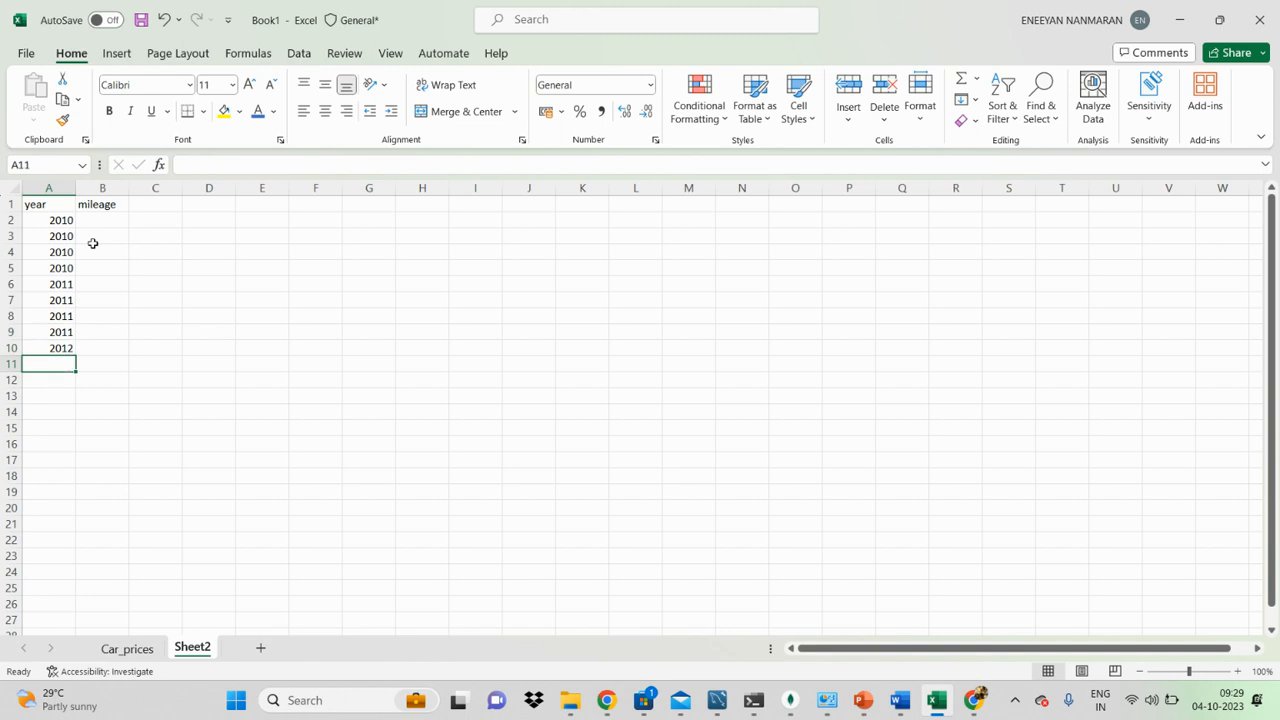
{"action": "type", "text": "2012"}
{"action": "key", "text": "Return"}
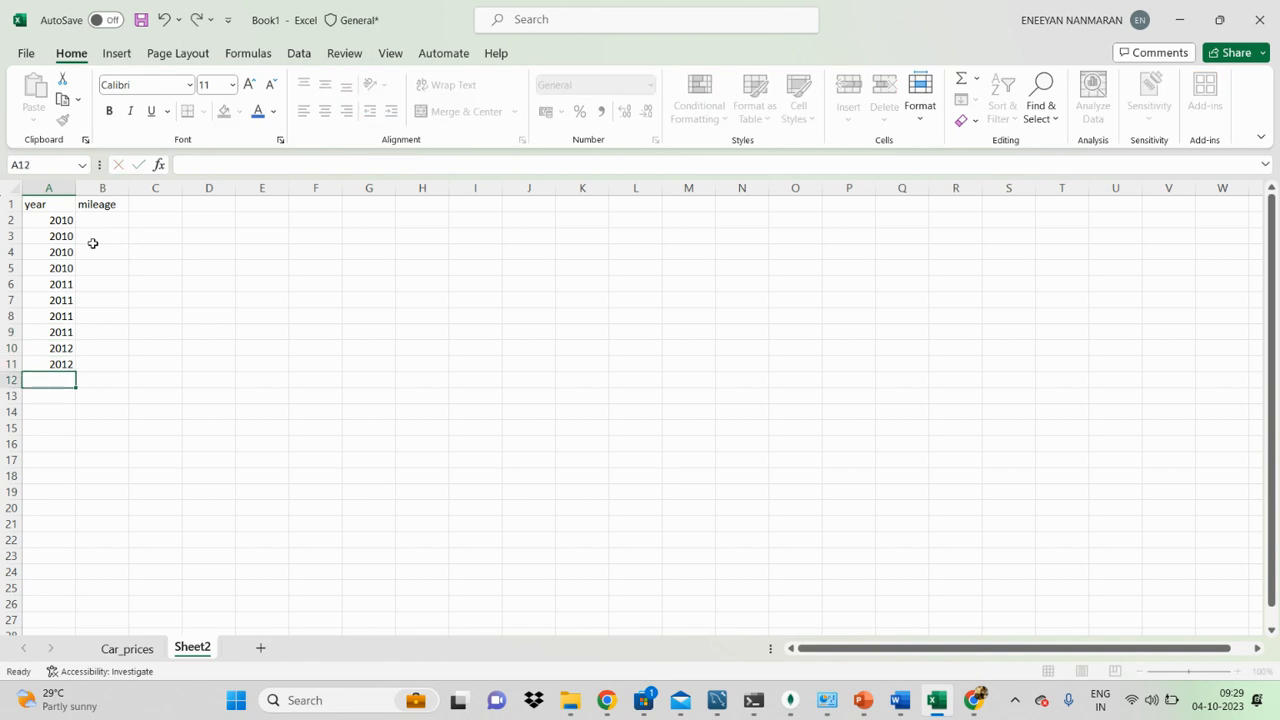
{"action": "type", "text": "1020"}
{"action": "key", "text": "BackSpace"}
{"action": "key", "text": "BackSpace"}
{"action": "key", "text": "BackSpace"}
{"action": "type", "text": "2012"}
{"action": "left_click", "coordinate": [272, 346]}
Step: Copy the mileage values D4 to D14 from Car_prices and paste them into Sheet2 starting at B2
{"action": "left_click", "coordinate": [127, 648]}
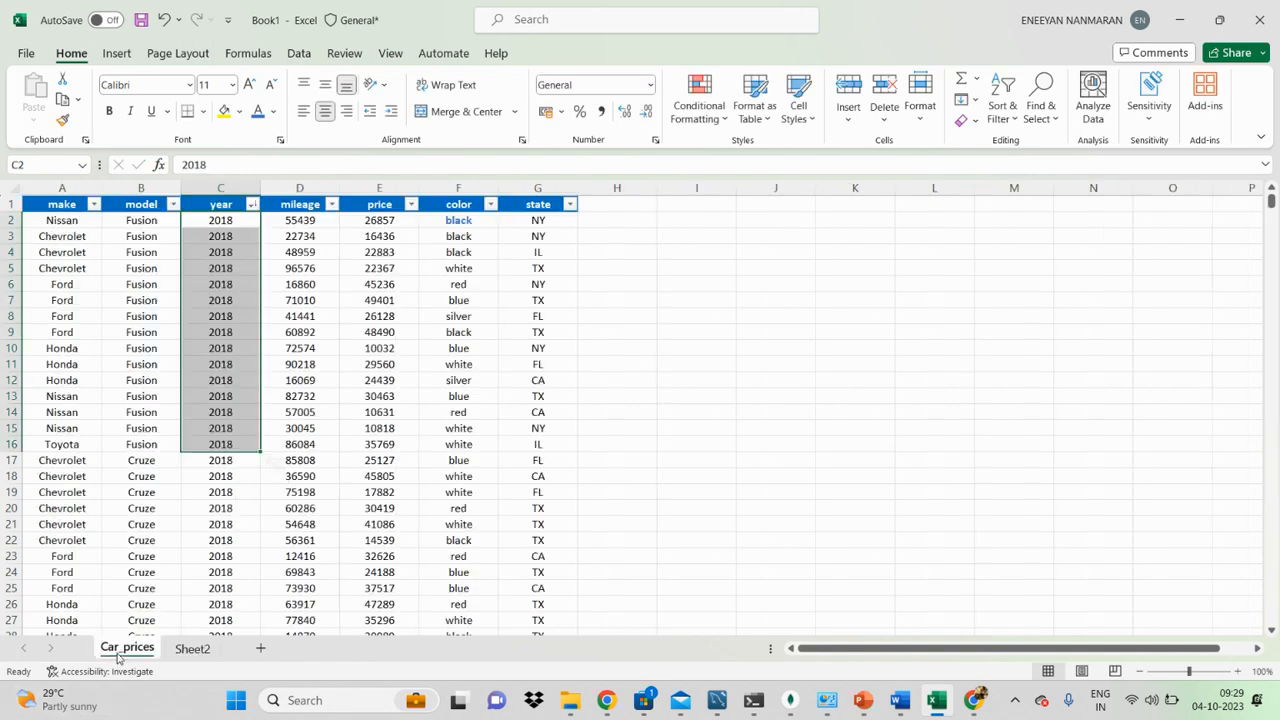
{"action": "left_click_drag", "start_coordinate": [298, 252], "coordinate": [302, 412]}
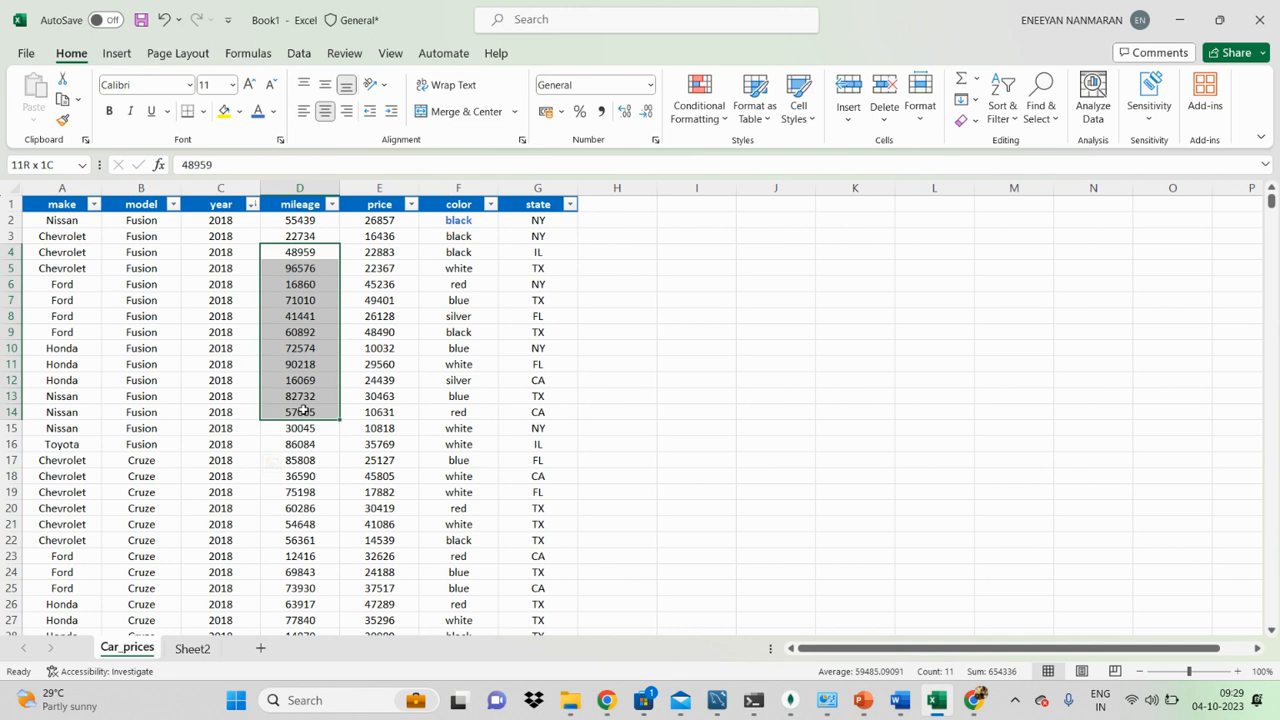
{"action": "key", "text": "ctrl+c"}
{"action": "left_click", "coordinate": [190, 648]}
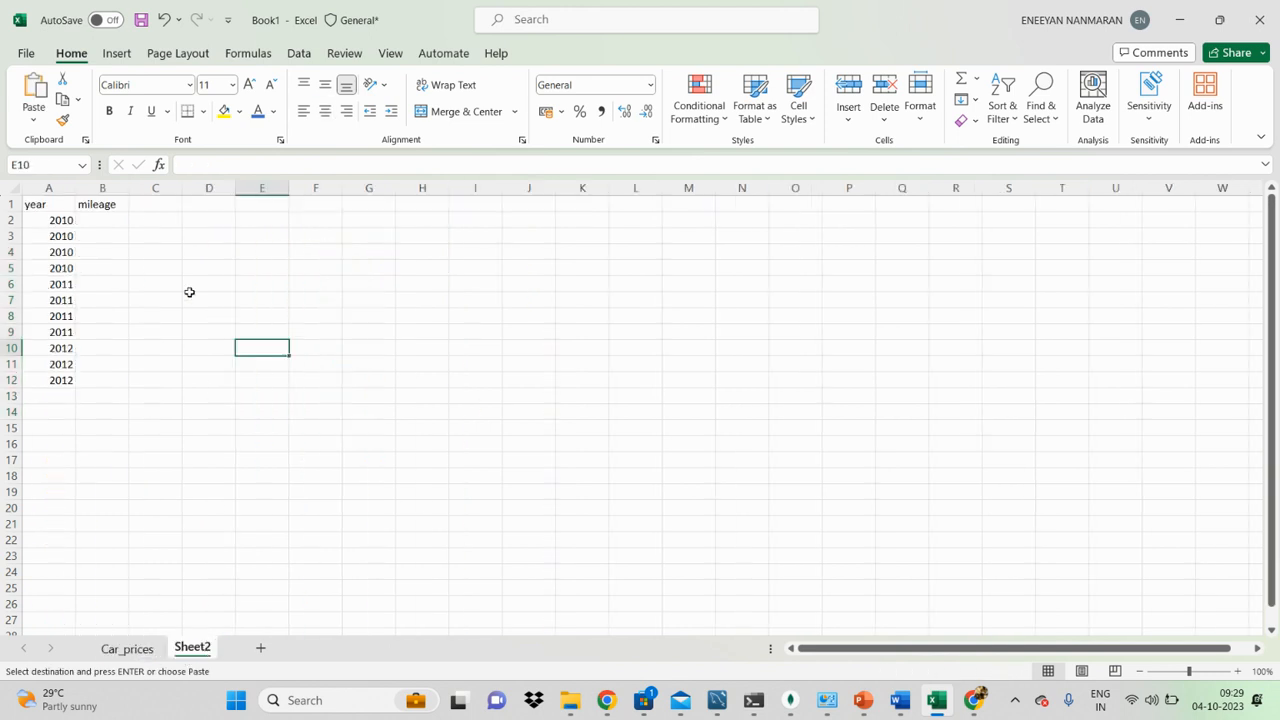
{"action": "left_click", "coordinate": [106, 216]}
{"action": "key", "text": "ctrl+v"}
{"action": "left_click", "coordinate": [292, 346]}
{"action": "left_click", "coordinate": [448, 461]}
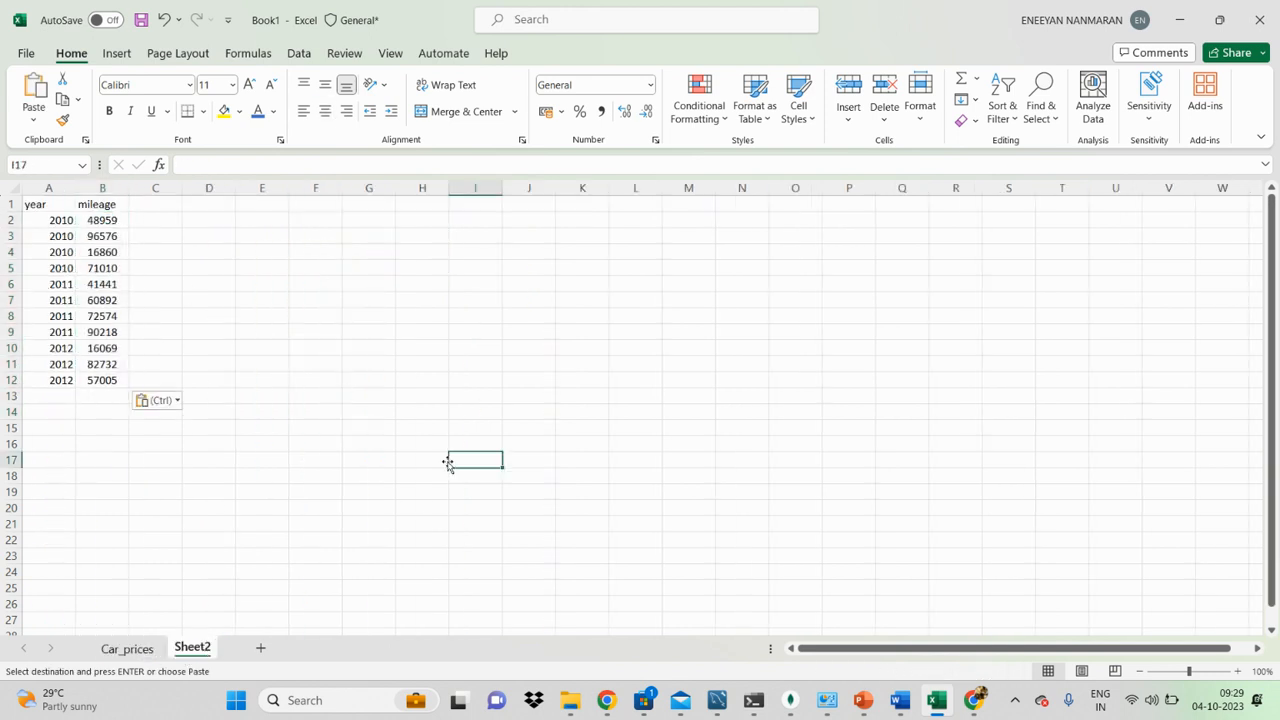
Step: Center the contents of the year and mileage table in A1 to B12 horizontally
{"action": "left_click_drag", "start_coordinate": [47, 205], "coordinate": [107, 370]}
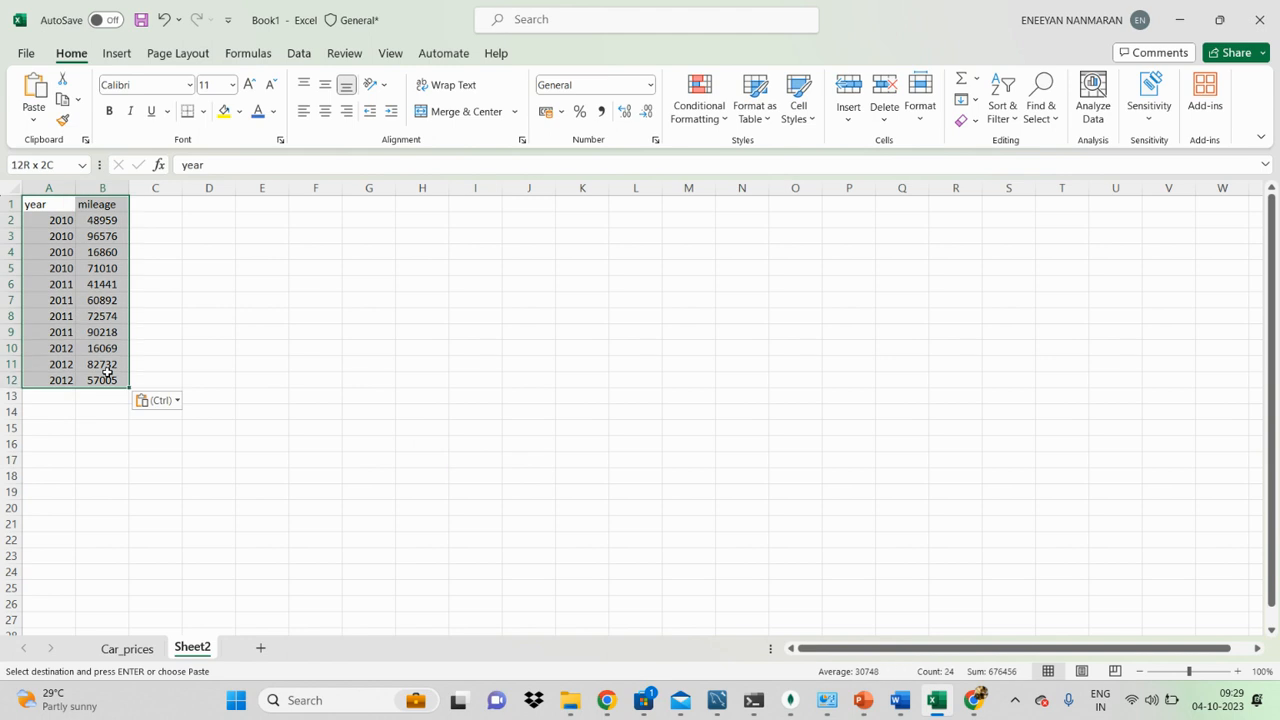
{"action": "left_click", "coordinate": [325, 111]}
{"action": "left_click", "coordinate": [315, 347]}
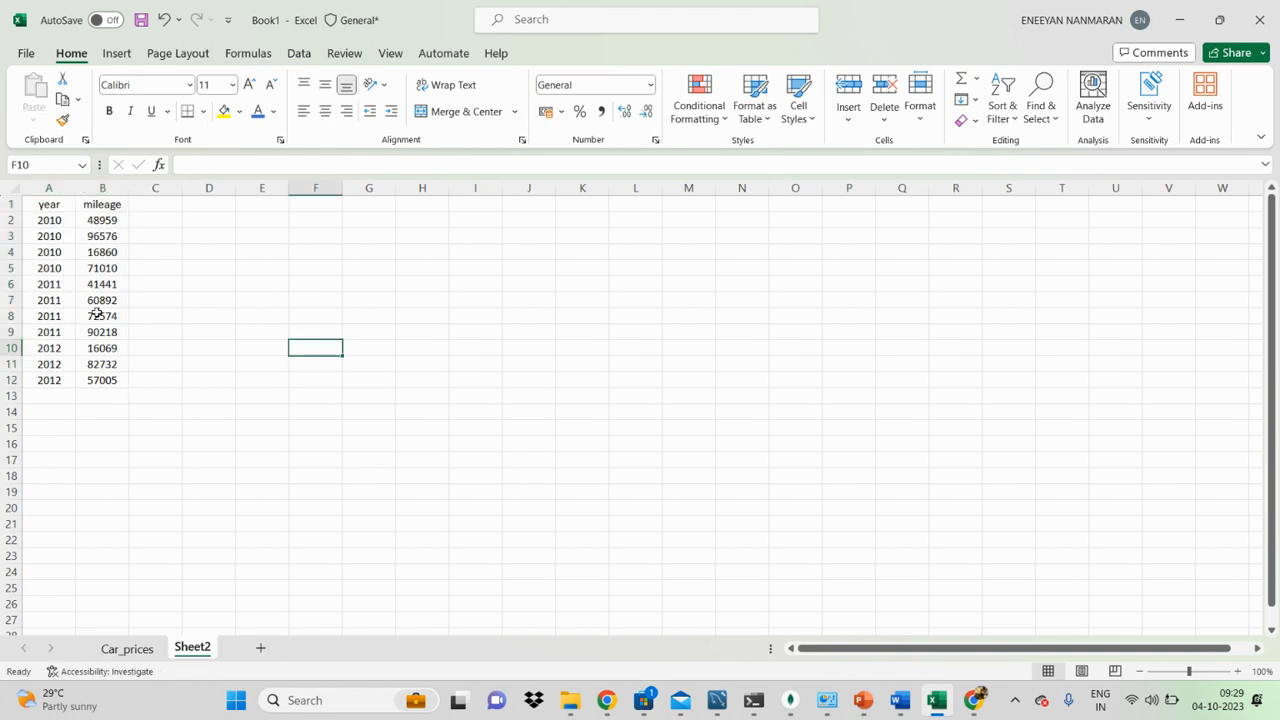
Step: Fill the year header in A1 with yellow and set the mileage header in B1 to blue text
{"action": "left_click", "coordinate": [45, 207]}
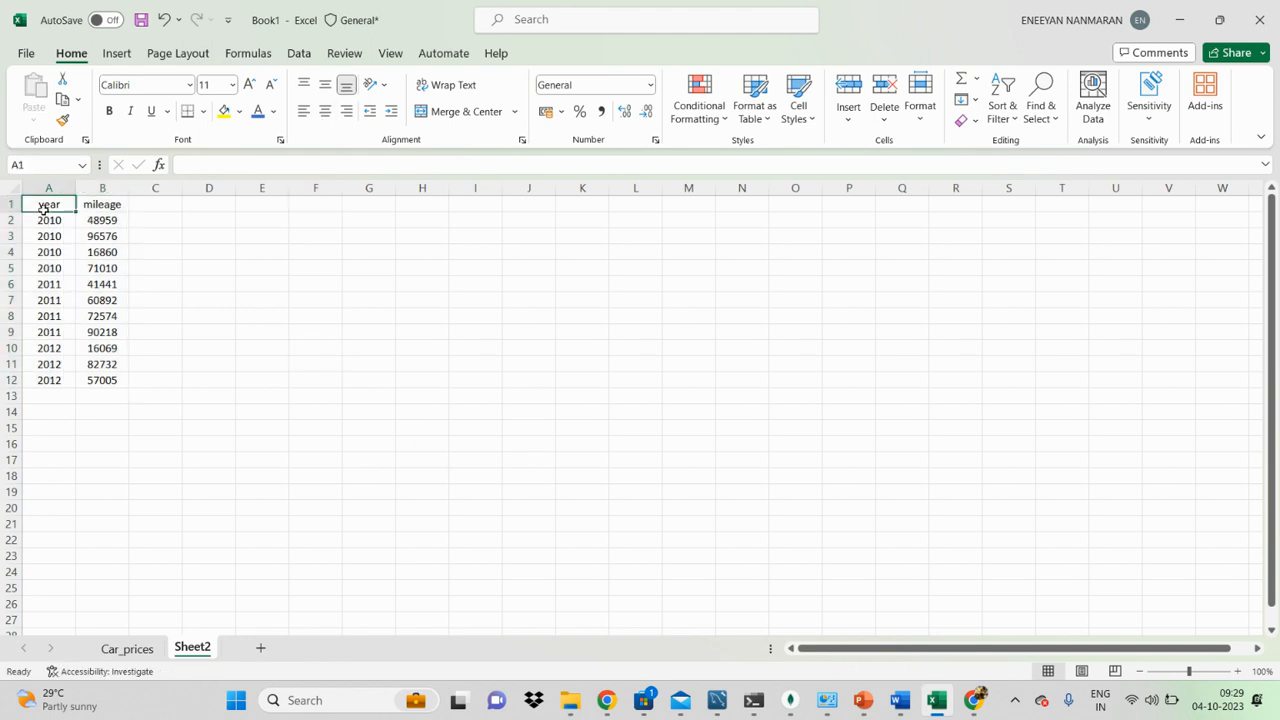
{"action": "left_click", "coordinate": [224, 111]}
{"action": "left_click", "coordinate": [120, 205]}
{"action": "key", "text": "F4"}
{"action": "left_click", "coordinate": [258, 116]}
{"action": "left_click", "coordinate": [262, 332]}
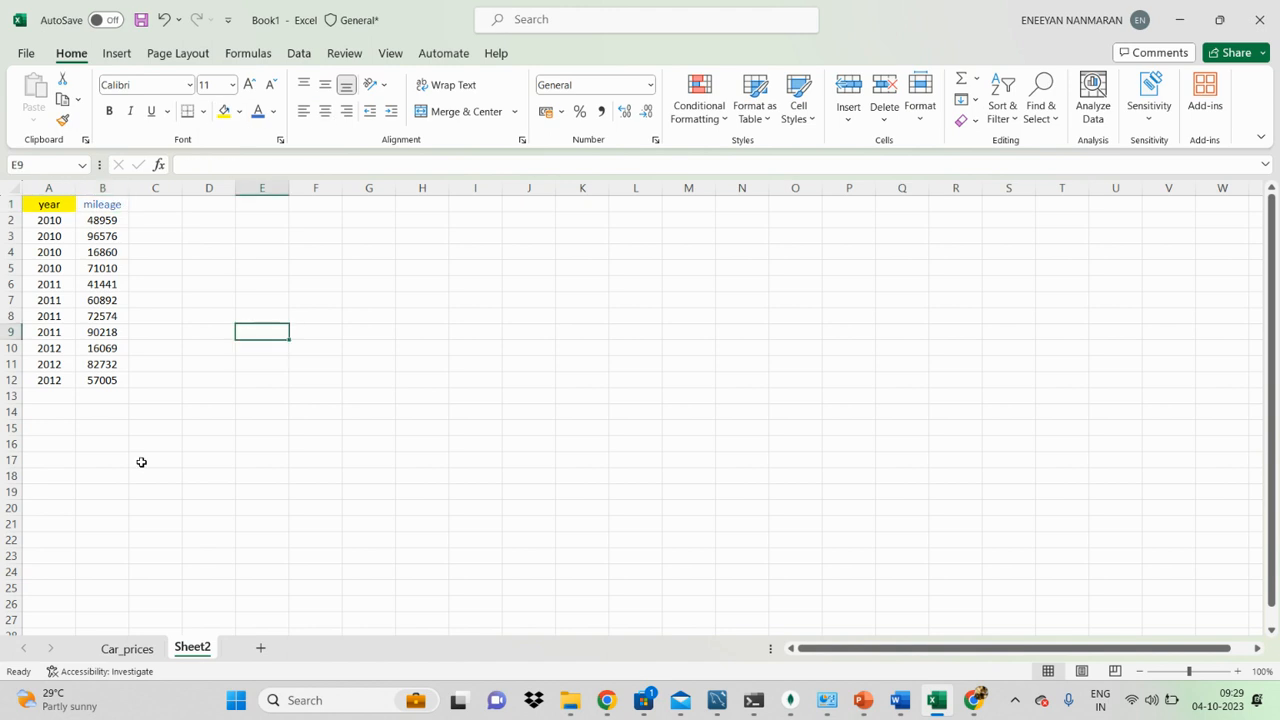
Step: Enter 2012 in cells F2, F3 and F4 beside the table
{"action": "left_click", "coordinate": [46, 365]}
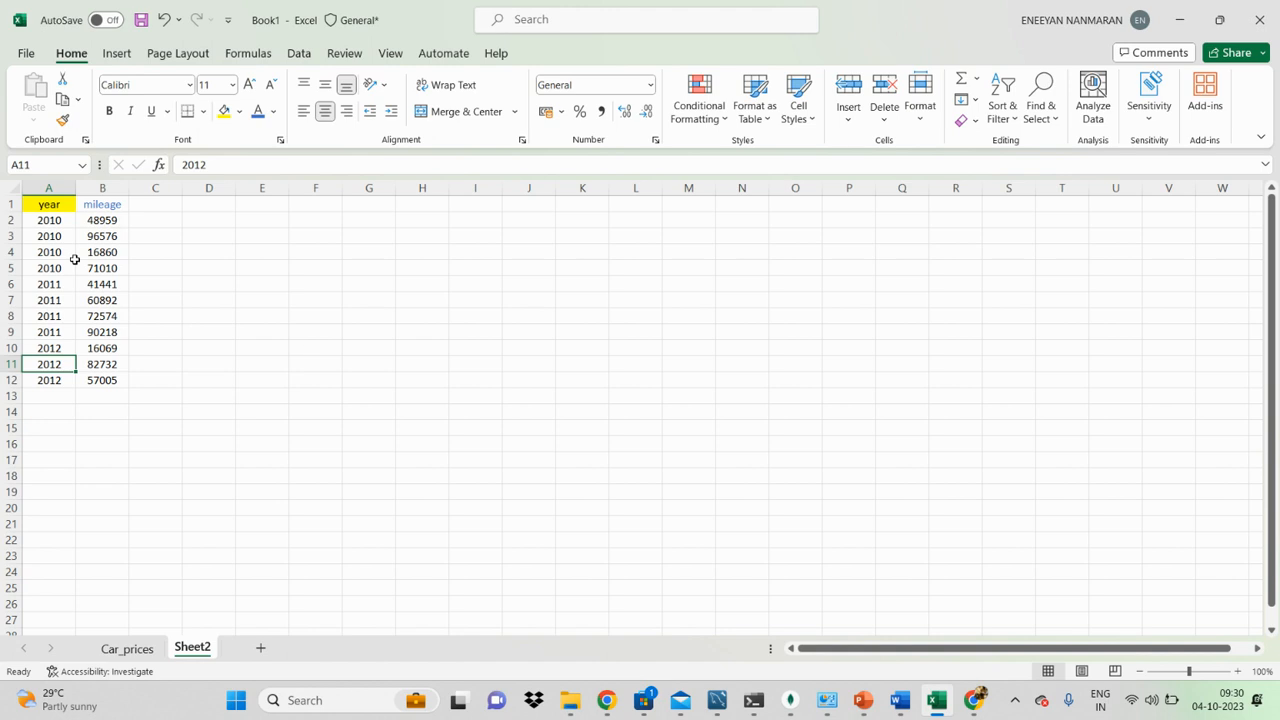
{"action": "left_click", "coordinate": [312, 221]}
{"action": "type", "text": "20"}
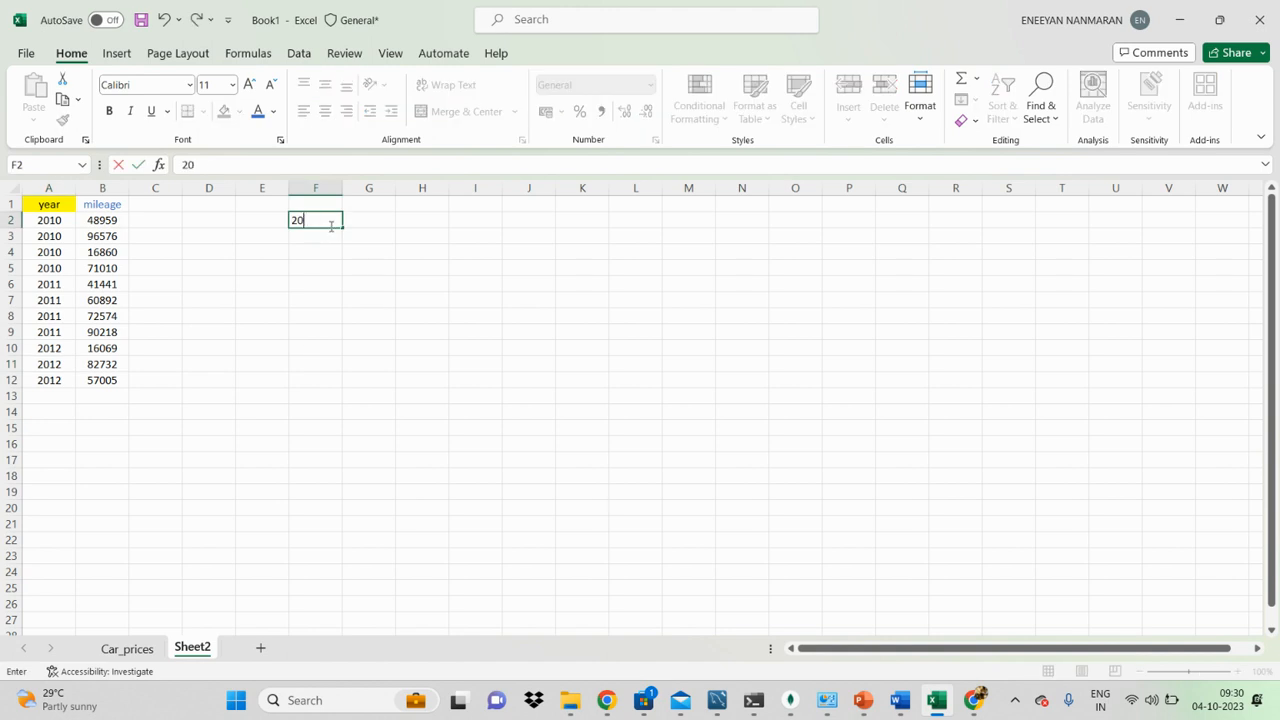
{"action": "type", "text": "12"}
{"action": "key", "text": "Return"}
{"action": "type", "text": "201"}
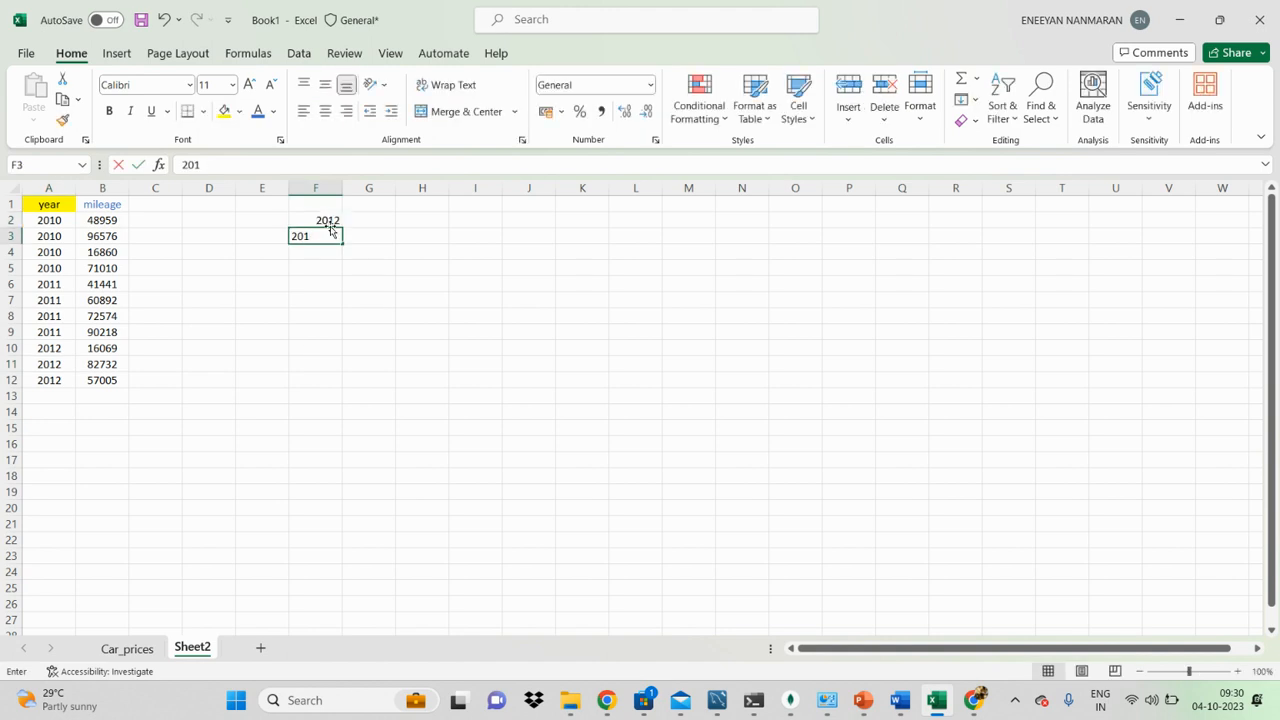
{"action": "type", "text": "2"}
{"action": "key", "text": "Return"}
{"action": "type", "text": "2012"}
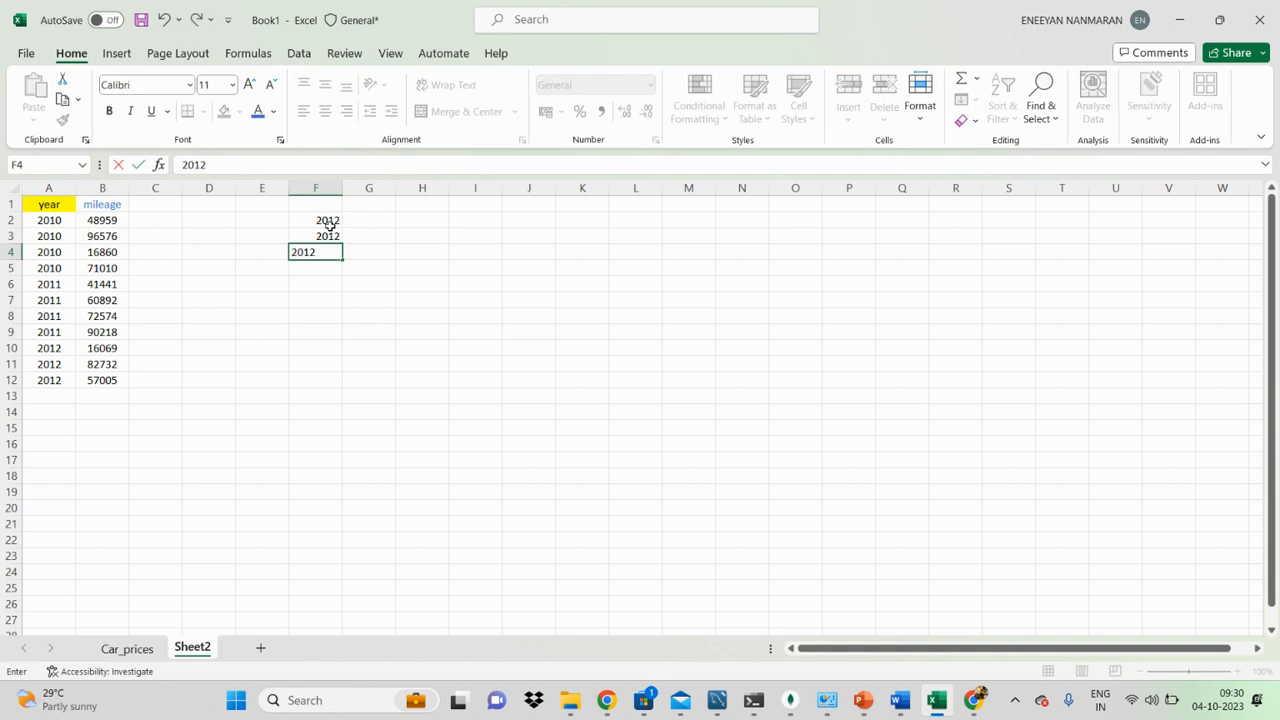
{"action": "left_click", "coordinate": [332, 229]}
{"action": "left_click", "coordinate": [330, 222]}
{"action": "key", "text": "Right"}
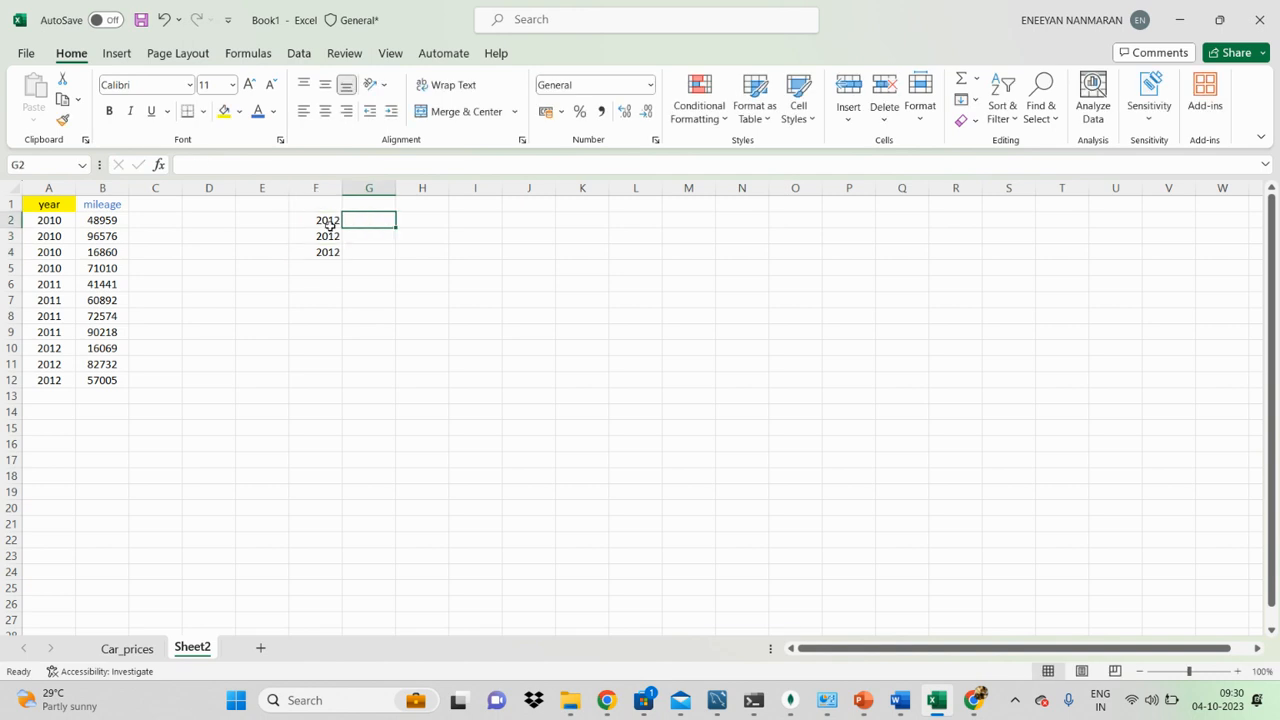
Step: Copy the first 2012 mileage value from B10 into G2, beside the first 2012 entry
{"action": "left_click_drag", "start_coordinate": [110, 349], "coordinate": [114, 381]}
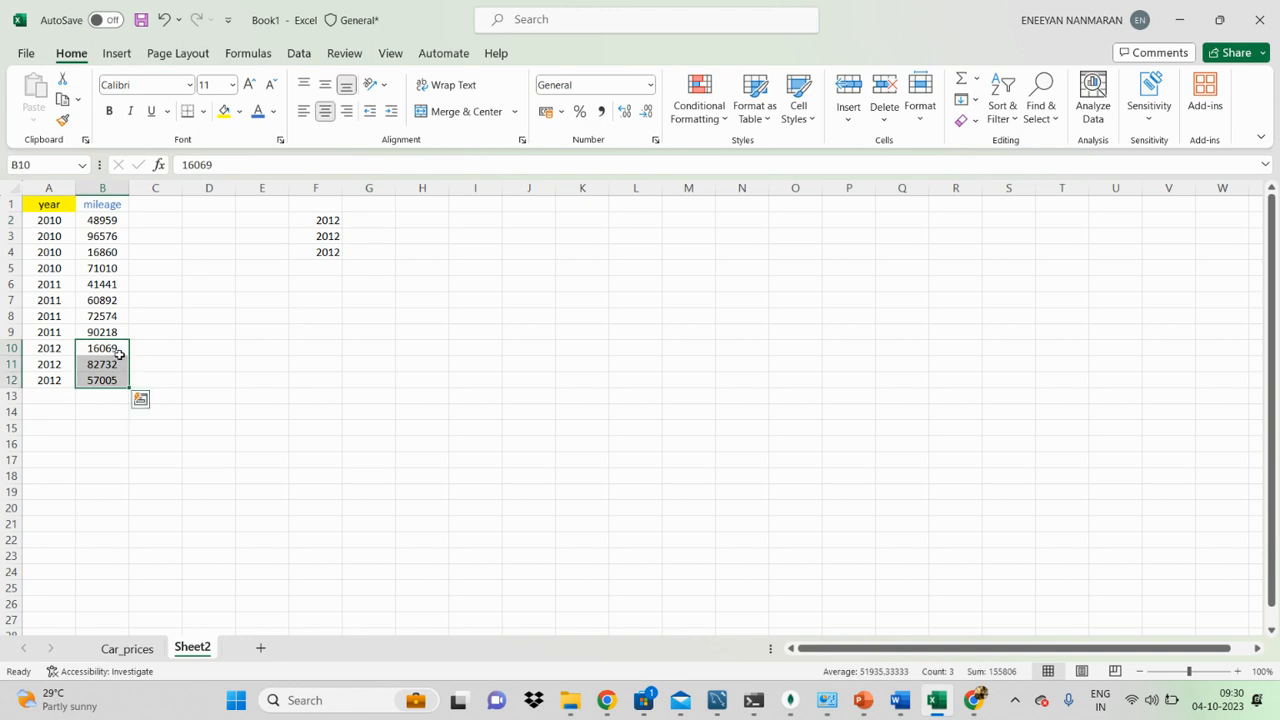
{"action": "left_click", "coordinate": [379, 222]}
{"action": "left_click", "coordinate": [120, 348]}
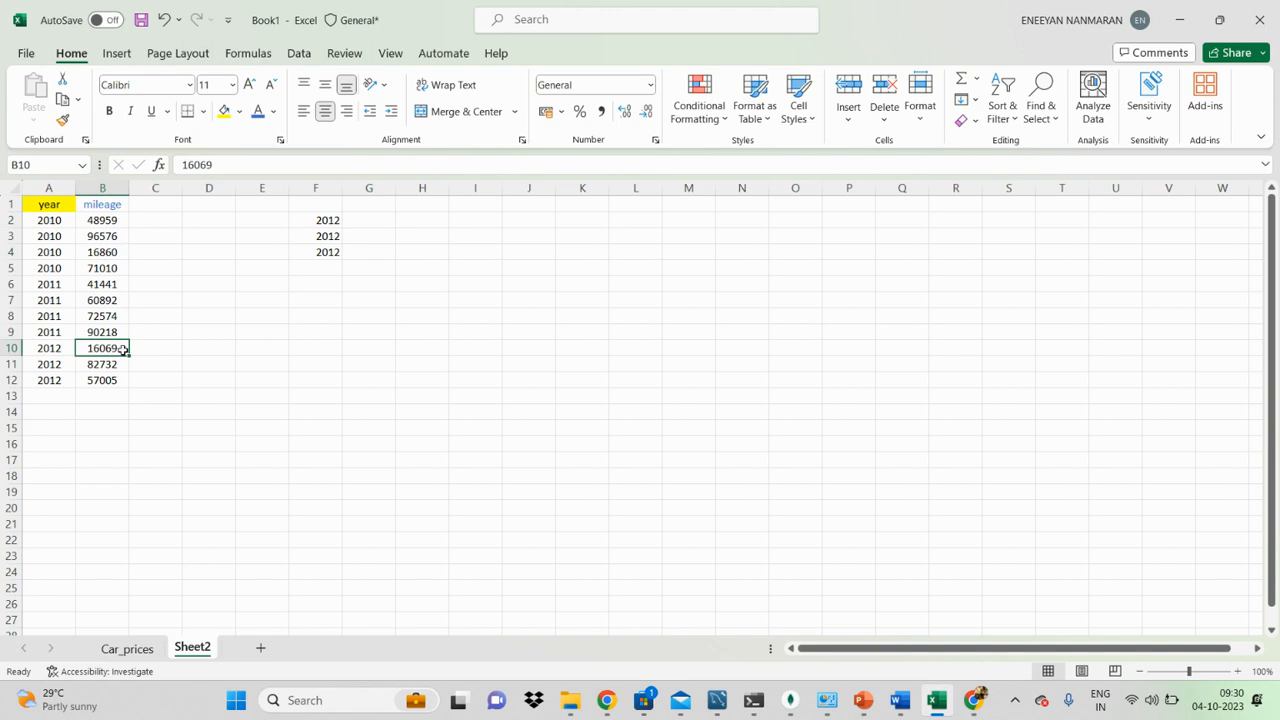
{"action": "key", "text": "ctrl+c"}
{"action": "left_click", "coordinate": [351, 220]}
{"action": "key", "text": "ctrl+v"}
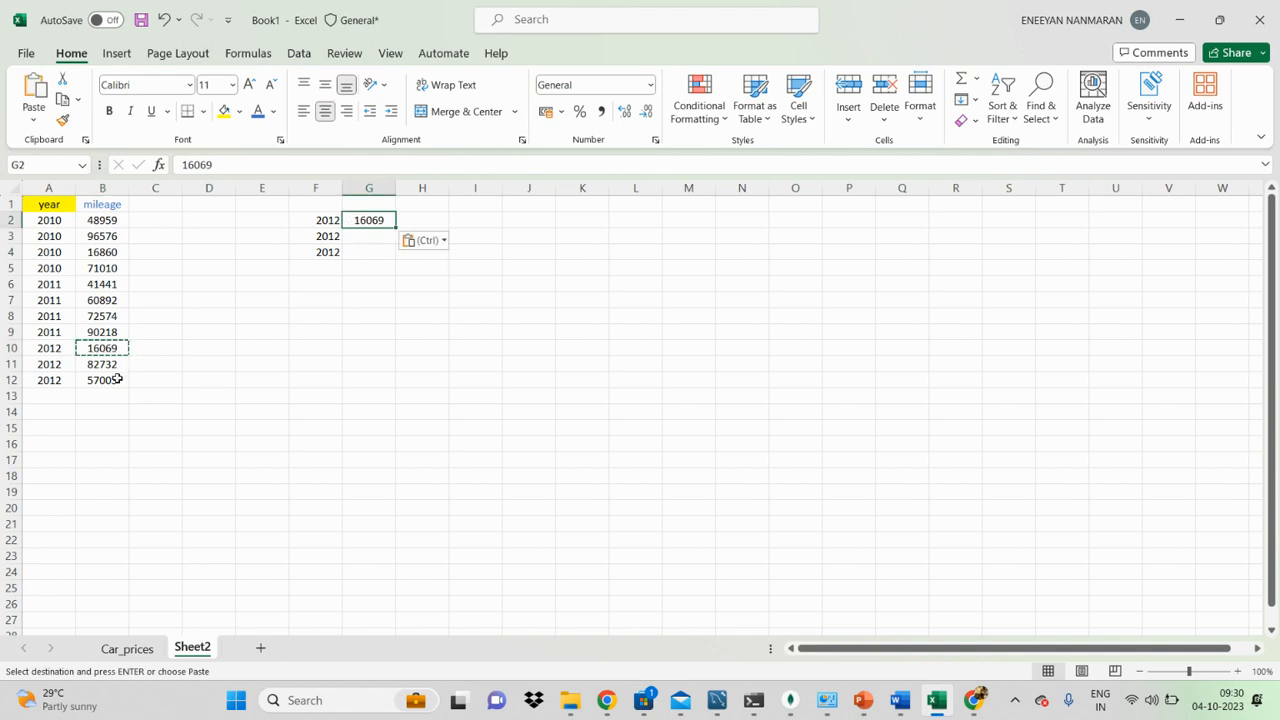
Step: Copy the remaining 2012 mileages from B12 into G3 and from B11 into G4
{"action": "left_click", "coordinate": [116, 380]}
{"action": "key", "text": "ctrl+c"}
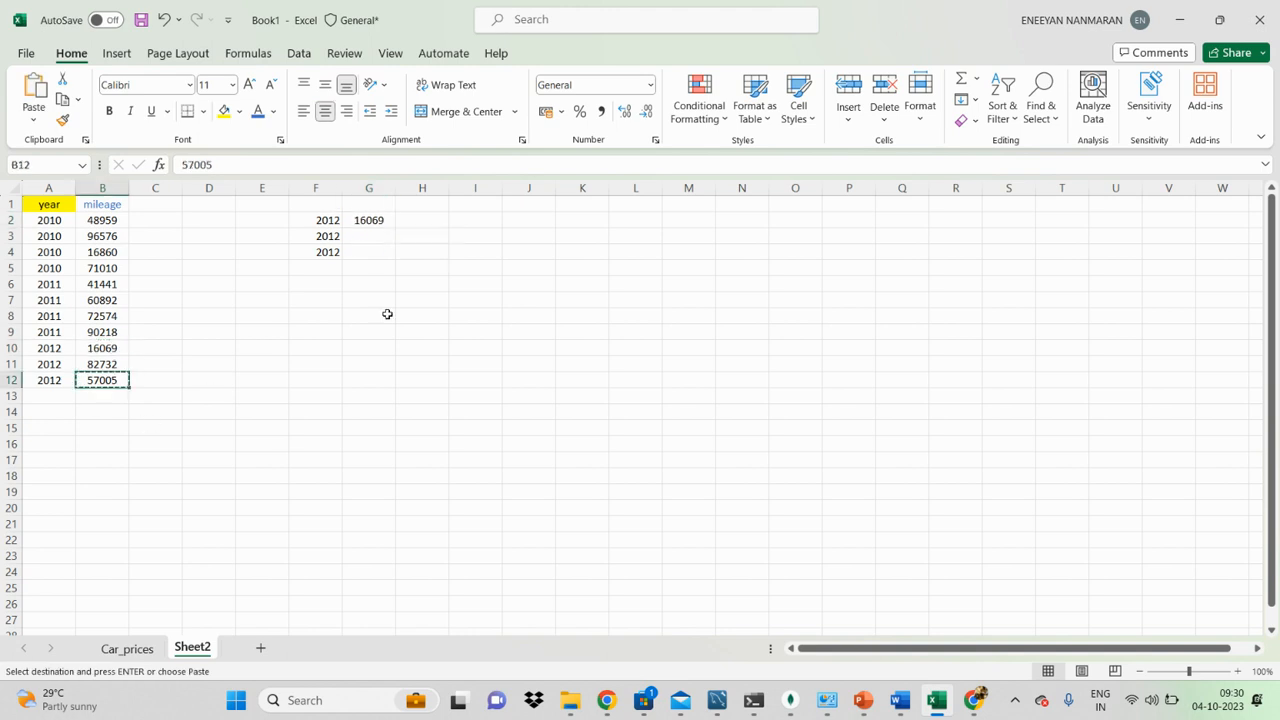
{"action": "left_click", "coordinate": [380, 234]}
{"action": "key", "text": "ctrl+v"}
{"action": "left_click", "coordinate": [104, 364]}
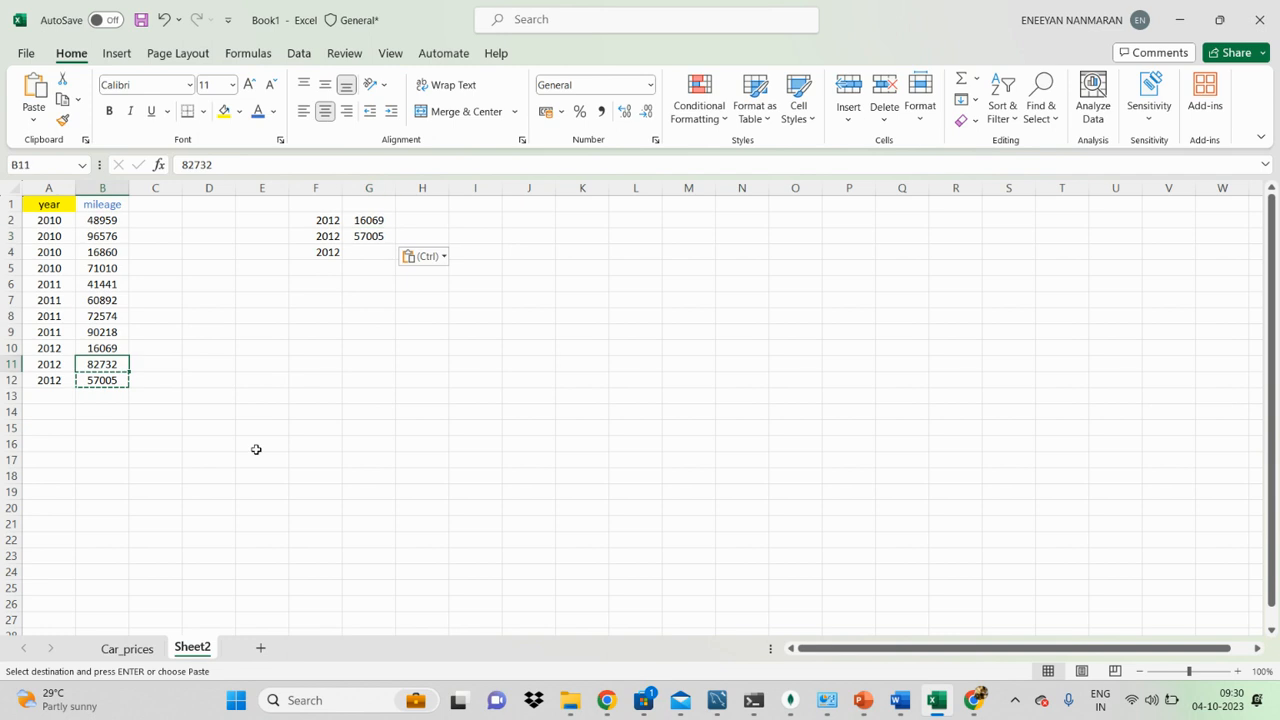
{"action": "key", "text": "ctrl+c"}
{"action": "left_click", "coordinate": [369, 251]}
{"action": "key", "text": "ctrl+v"}
{"action": "left_click", "coordinate": [589, 327]}
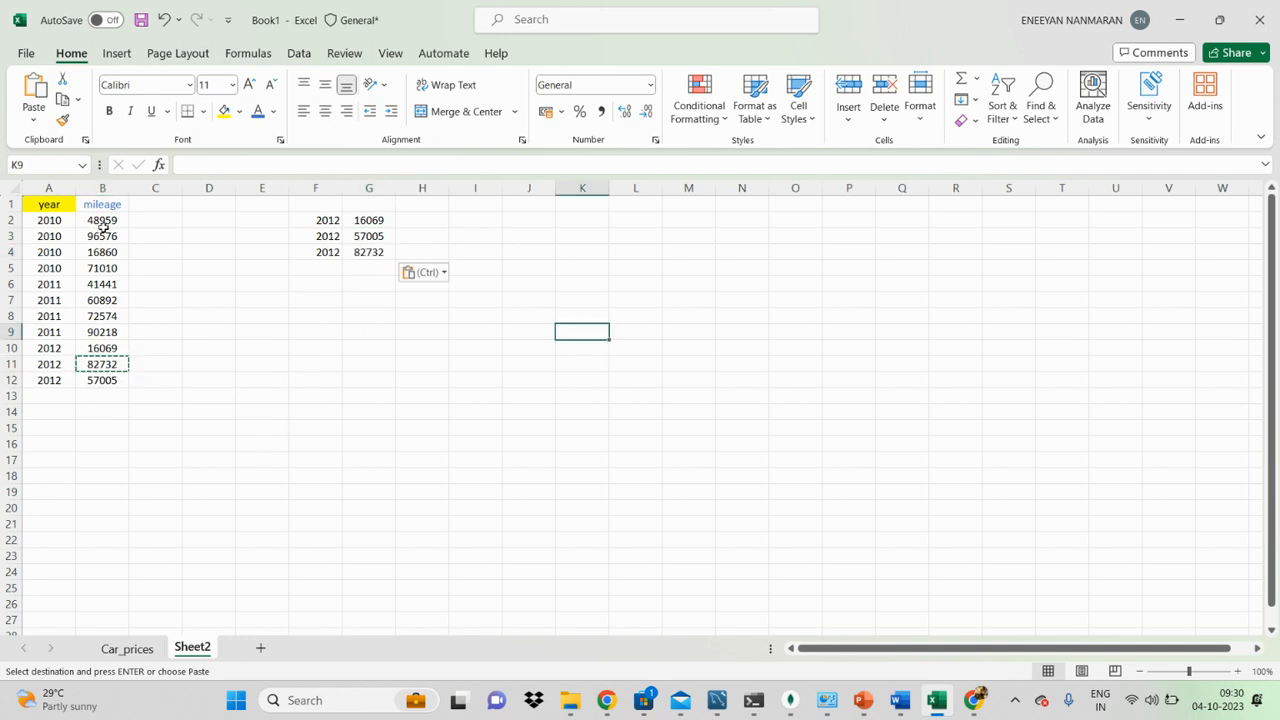
Step: Examine the 2012 years and their mileages in A10 to B12, and clear the pending copy
{"action": "left_click", "coordinate": [197, 350]}
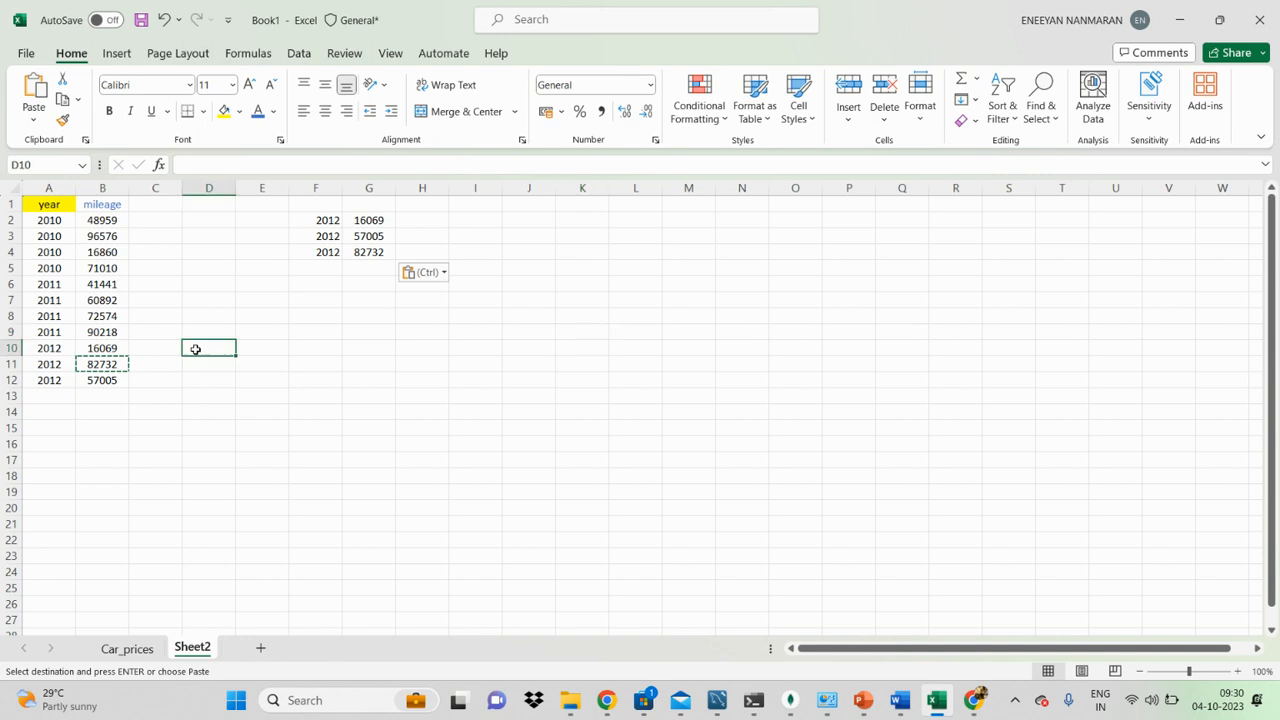
{"action": "left_click_drag", "start_coordinate": [58, 204], "coordinate": [58, 376]}
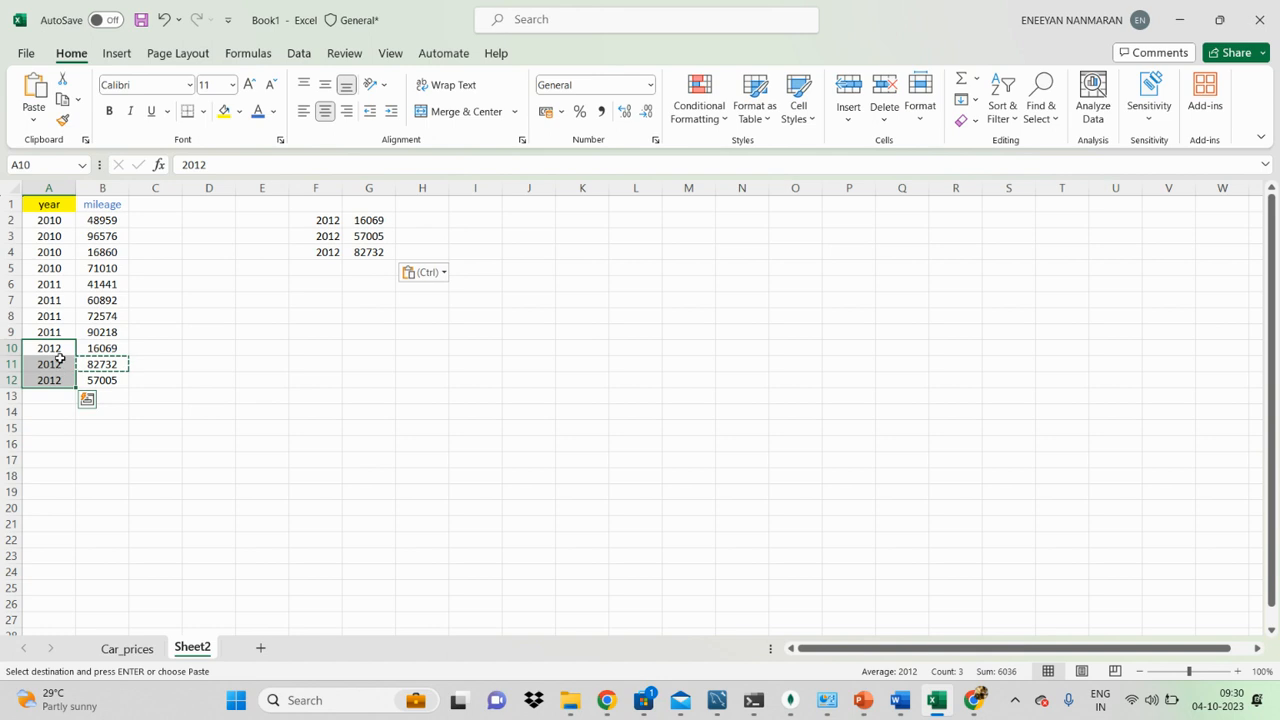
{"action": "left_click_drag", "start_coordinate": [101, 348], "coordinate": [62, 377]}
{"action": "left_click_drag", "start_coordinate": [110, 348], "coordinate": [110, 381]}
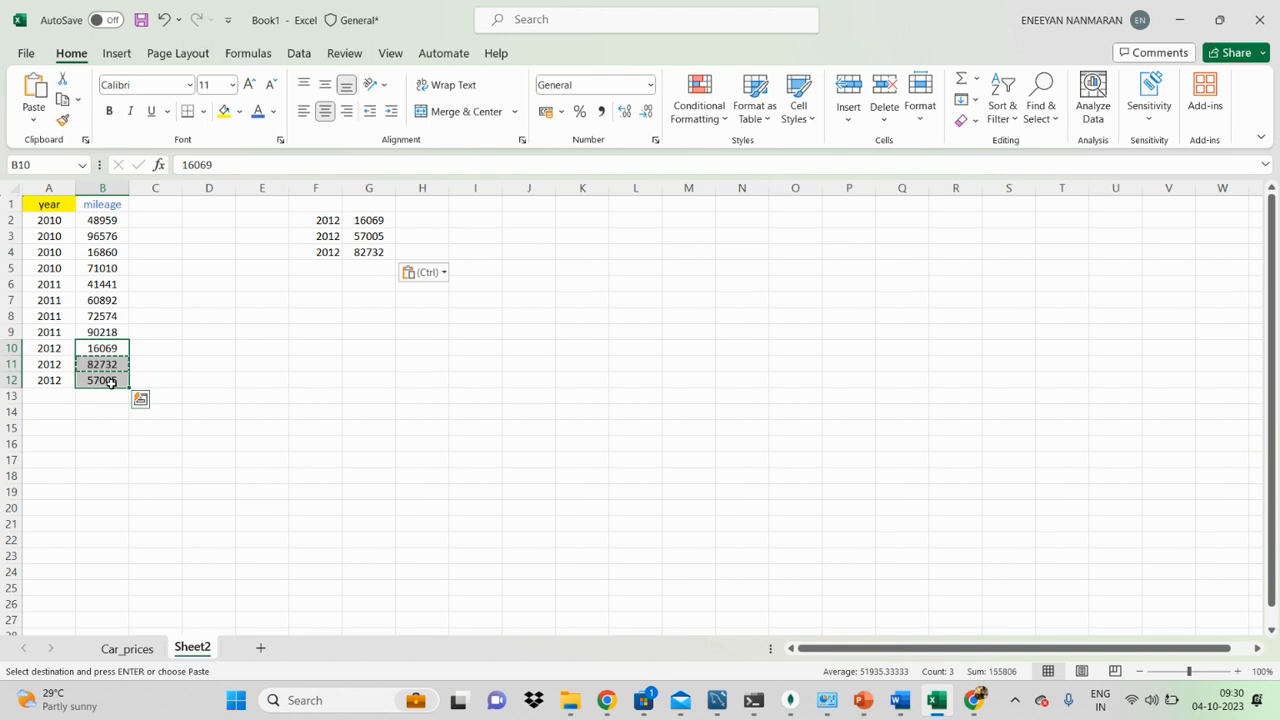
{"action": "left_click", "coordinate": [563, 380]}
{"action": "left_click", "coordinate": [249, 398]}
{"action": "key", "text": "Escape"}
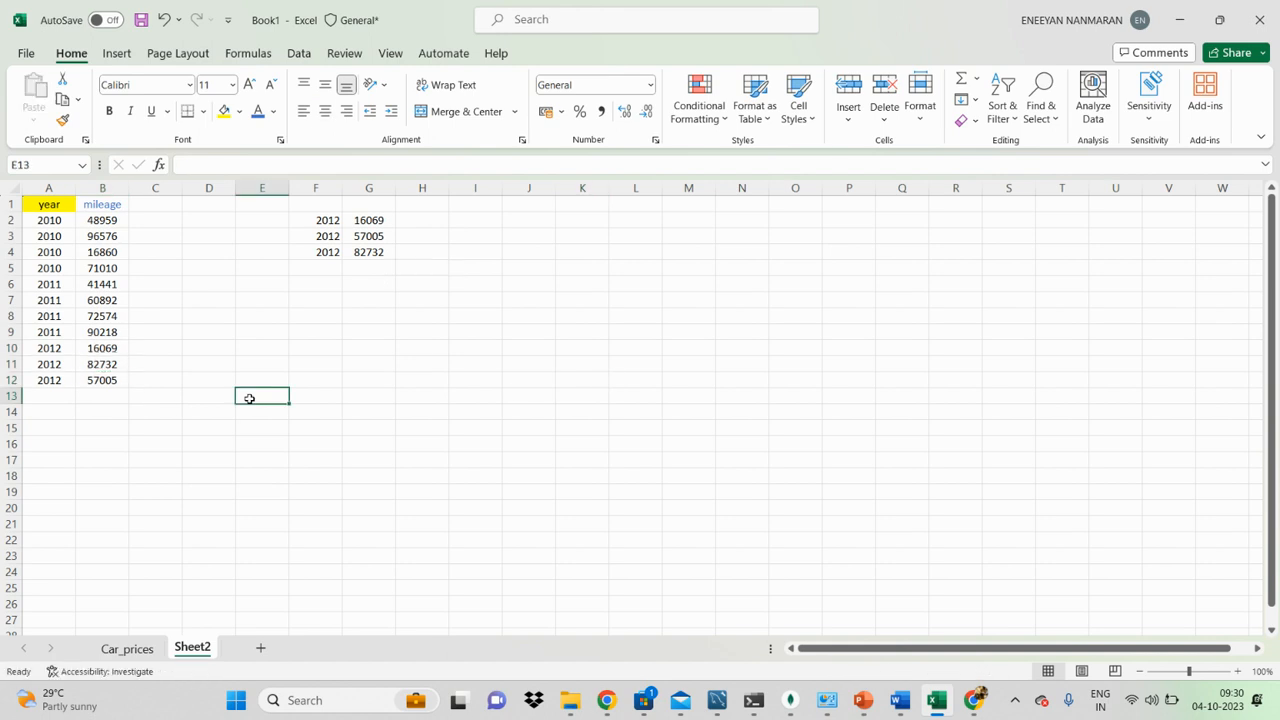
Step: Add filters to the headers of the year and mileage table in A1 to B12
{"action": "left_click", "coordinate": [70, 210]}
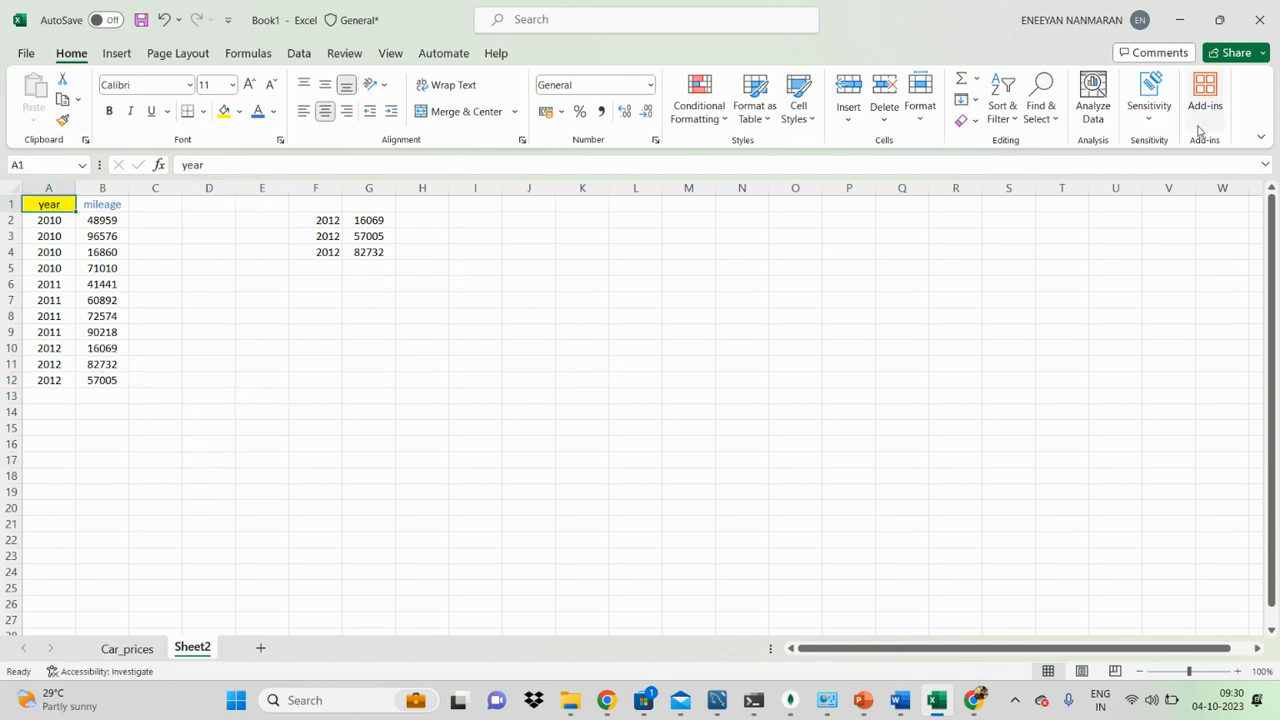
{"action": "left_click", "coordinate": [104, 234]}
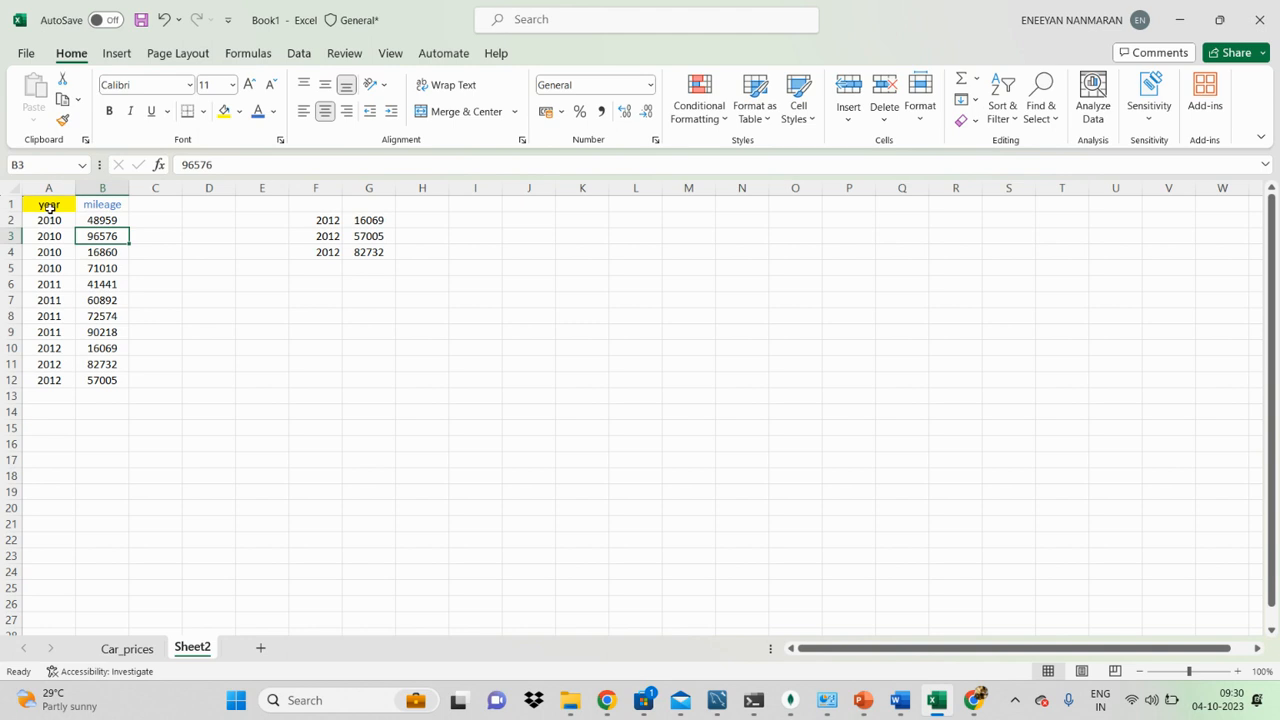
{"action": "left_click_drag", "start_coordinate": [49, 207], "coordinate": [104, 387]}
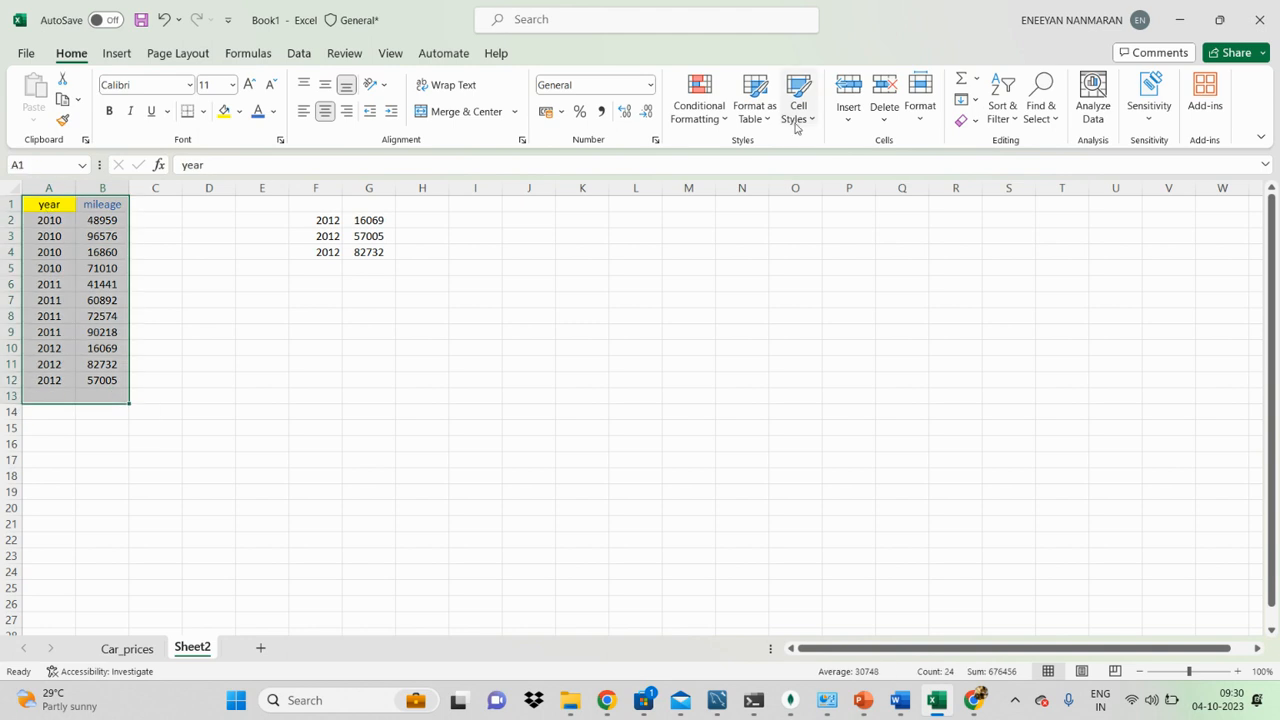
{"action": "left_click", "coordinate": [1002, 112]}
{"action": "left_click", "coordinate": [73, 257]}
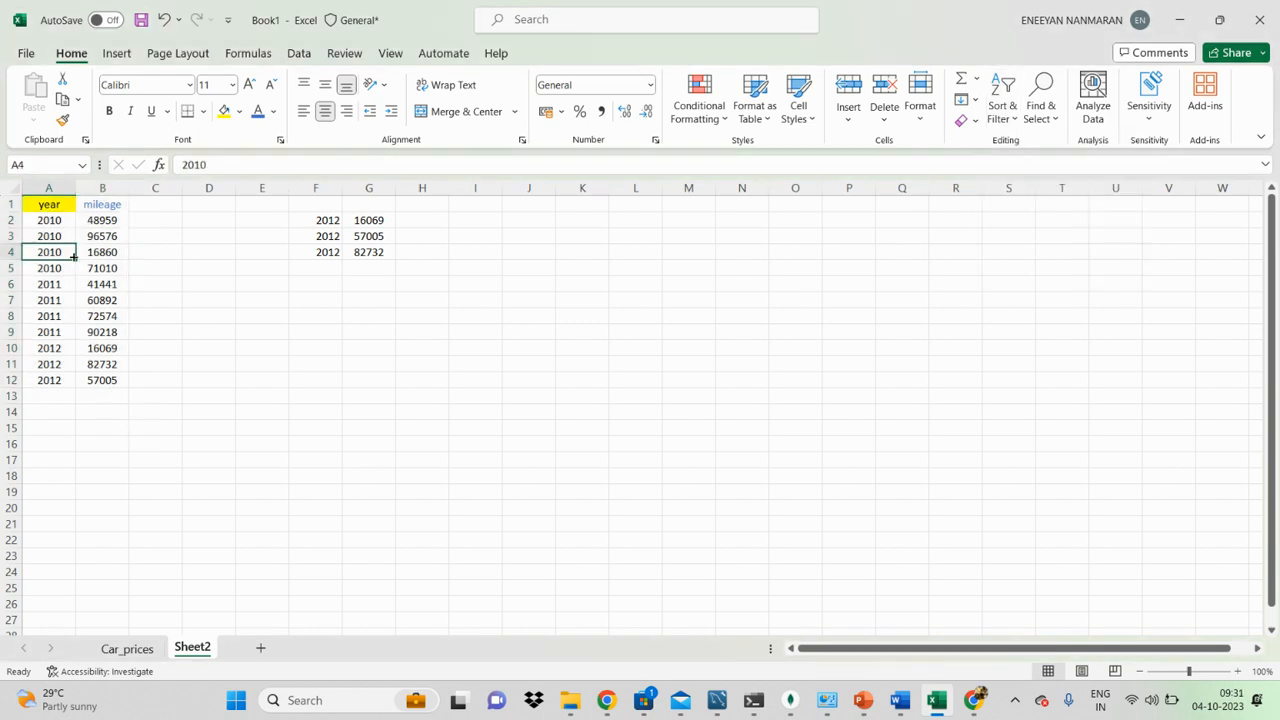
{"action": "key", "text": "ctrl+a"}
{"action": "key", "text": "ctrl+shift+l"}
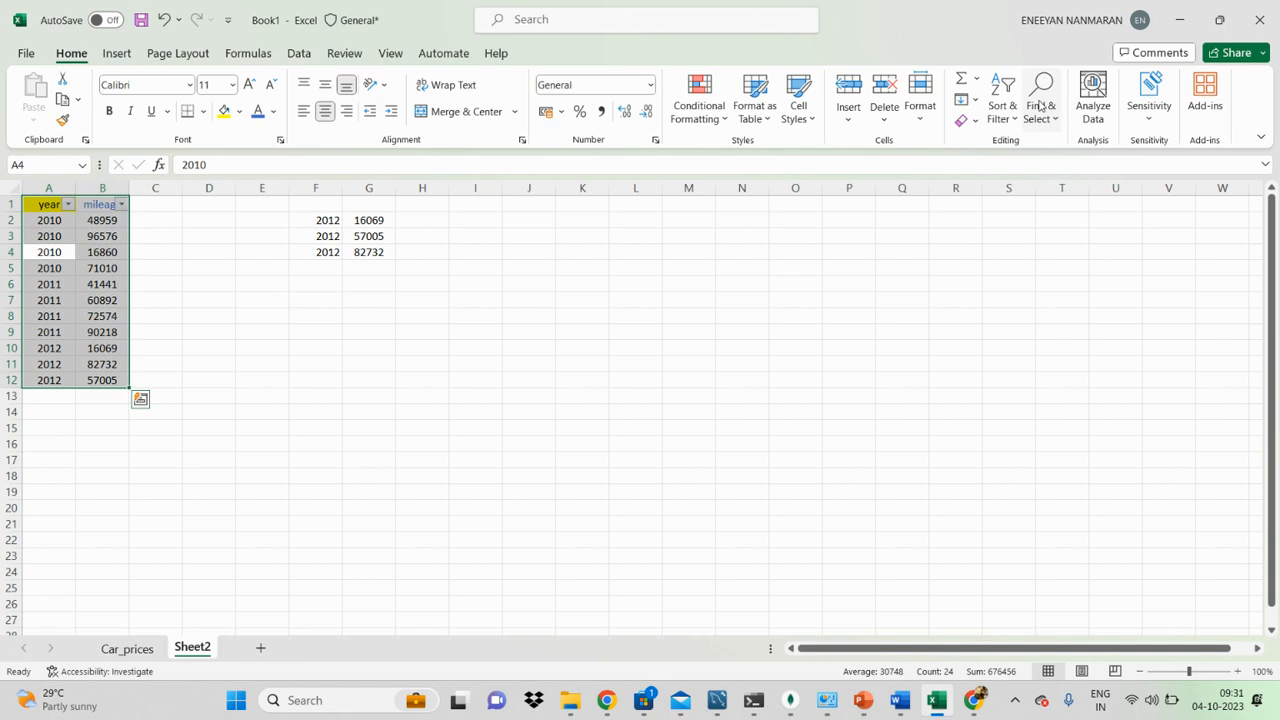
{"action": "left_click", "coordinate": [655, 350]}
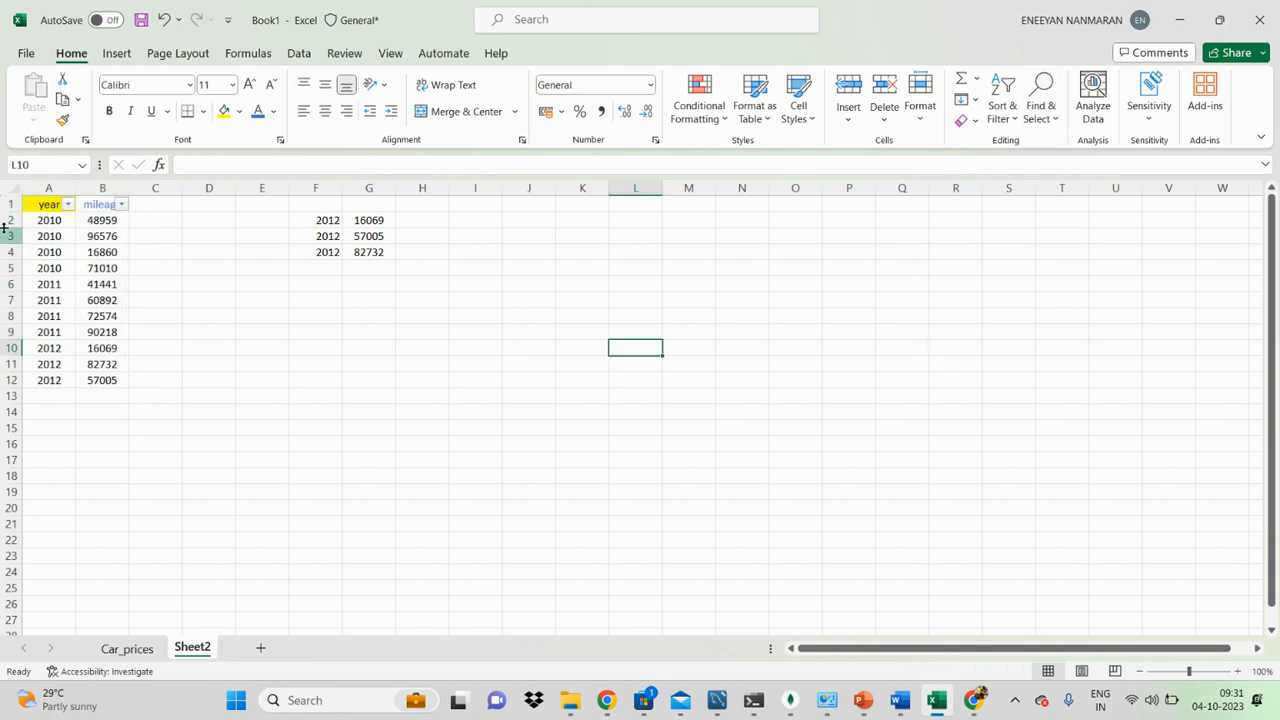
Step: Sort the table by year from largest to smallest and check the mileages of the 2012 rows
{"action": "left_click", "coordinate": [68, 204]}
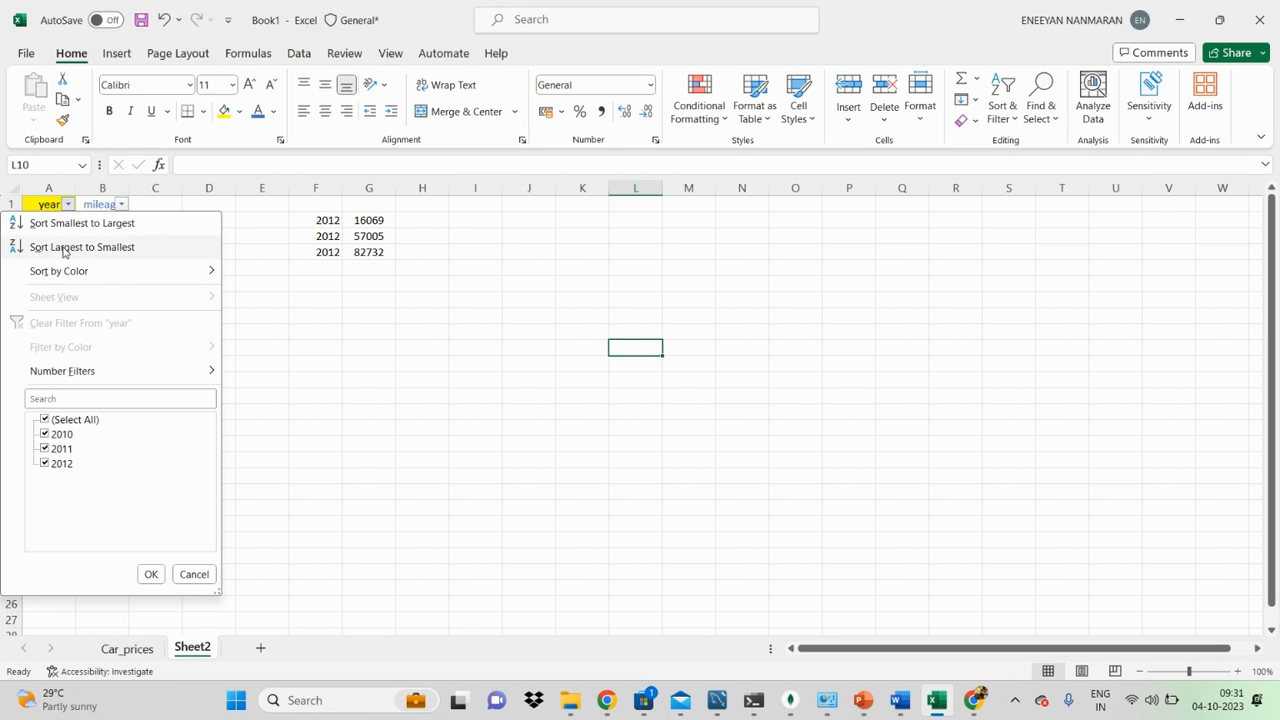
{"action": "left_click", "coordinate": [60, 246]}
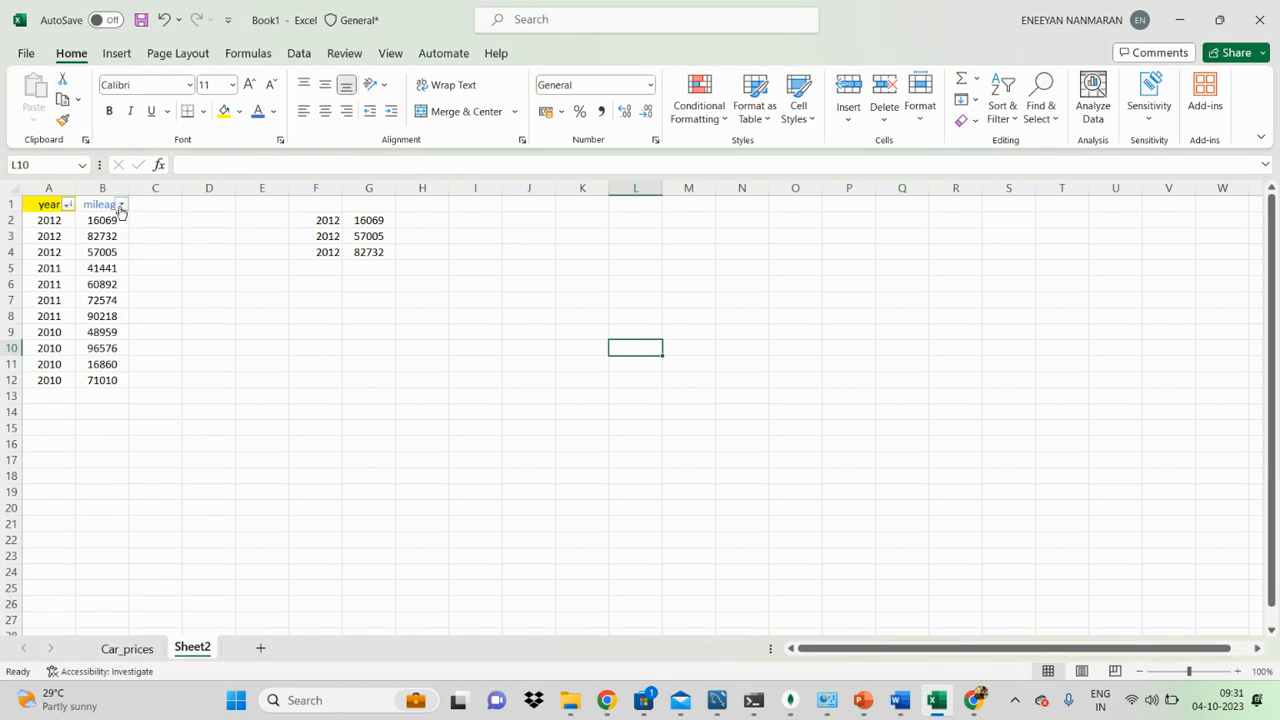
{"action": "left_click_drag", "start_coordinate": [54, 220], "coordinate": [49, 378]}
{"action": "left_click", "coordinate": [91, 222]}
{"action": "left_click_drag", "start_coordinate": [91, 221], "coordinate": [100, 252]}
{"action": "left_click", "coordinate": [99, 250]}
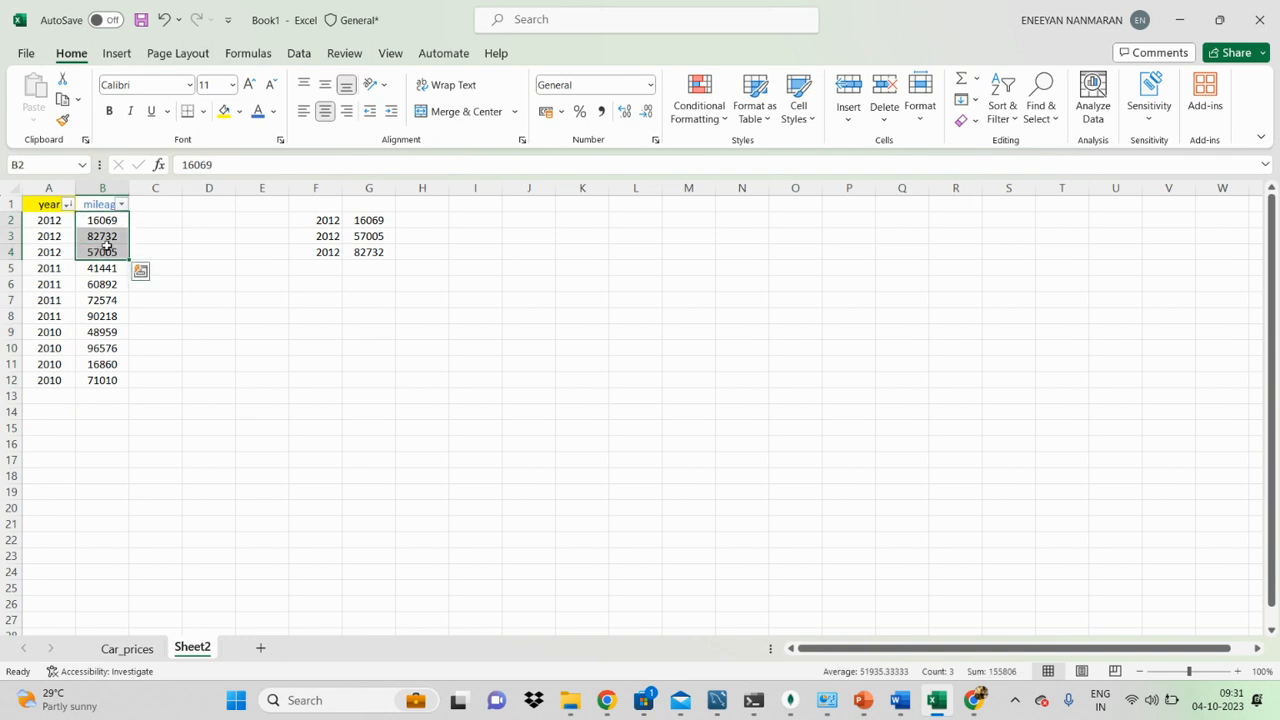
Step: Sort the table by mileage from smallest to largest
{"action": "left_click", "coordinate": [106, 280]}
{"action": "left_click", "coordinate": [121, 205]}
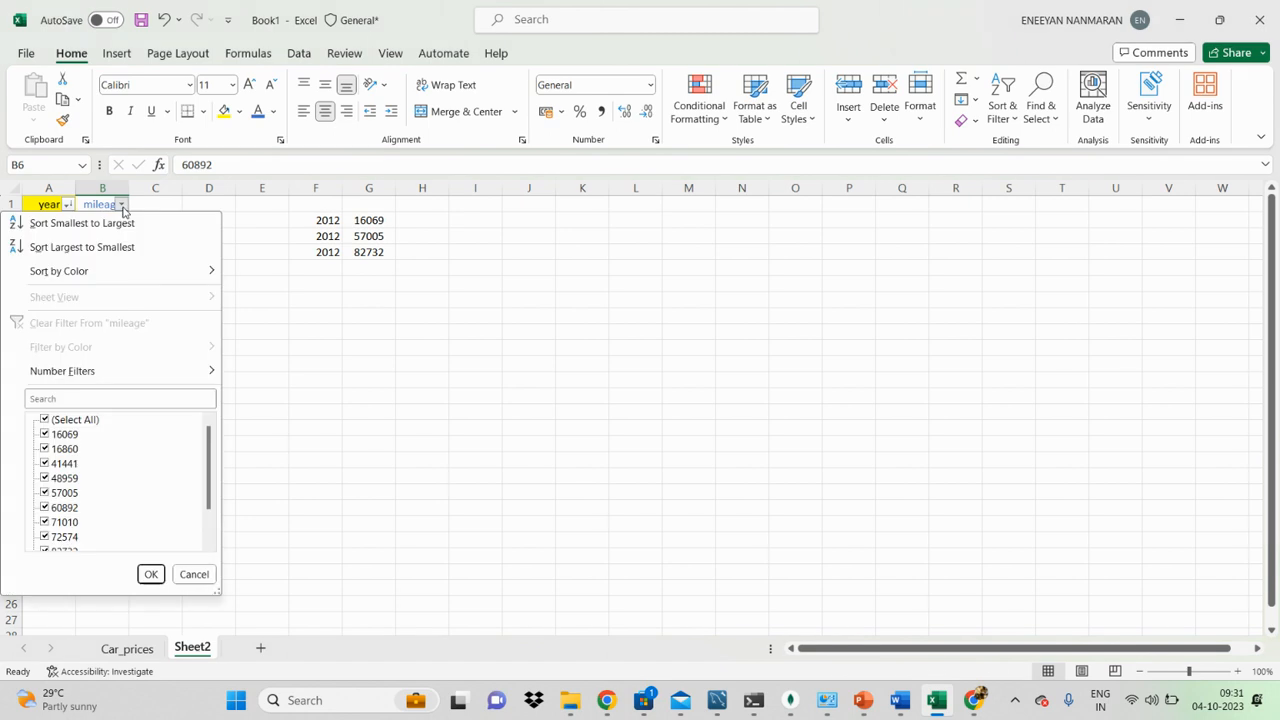
{"action": "left_click", "coordinate": [113, 223]}
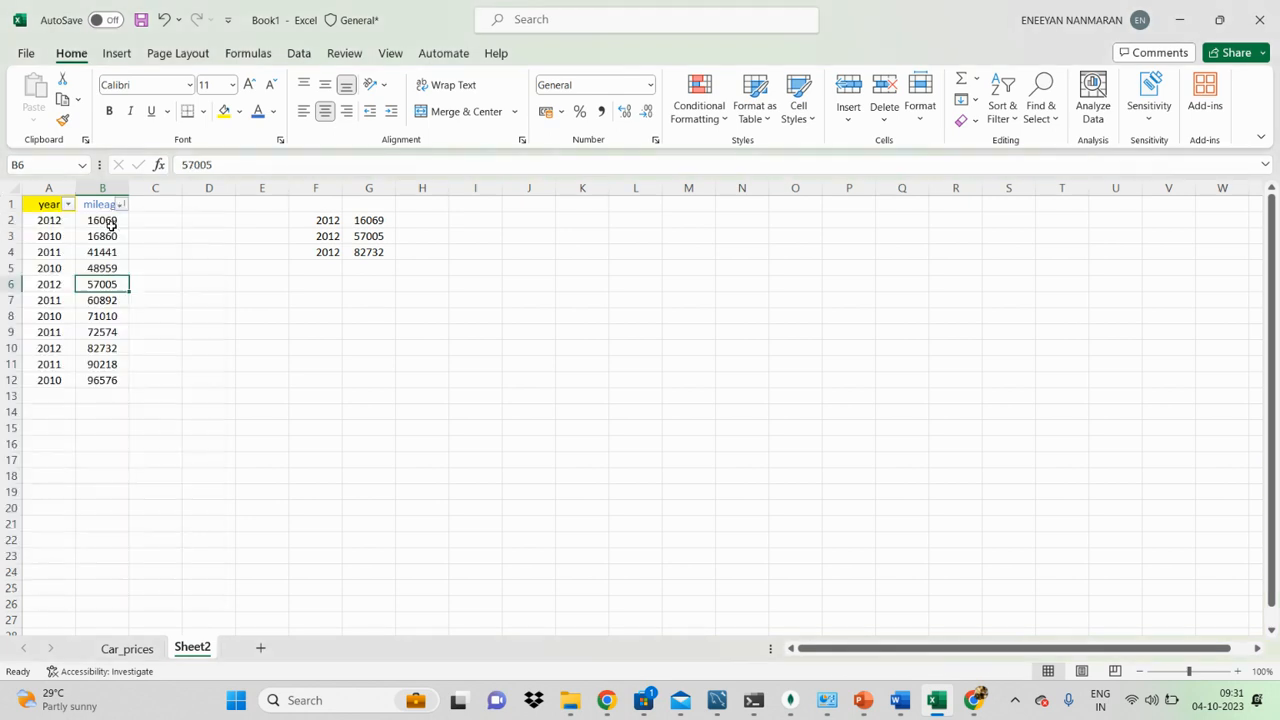
Step: Compare the order of the years and mileages in A2 to B12 with the expected 2012 order in F2 to G4
{"action": "left_click_drag", "start_coordinate": [52, 222], "coordinate": [52, 378]}
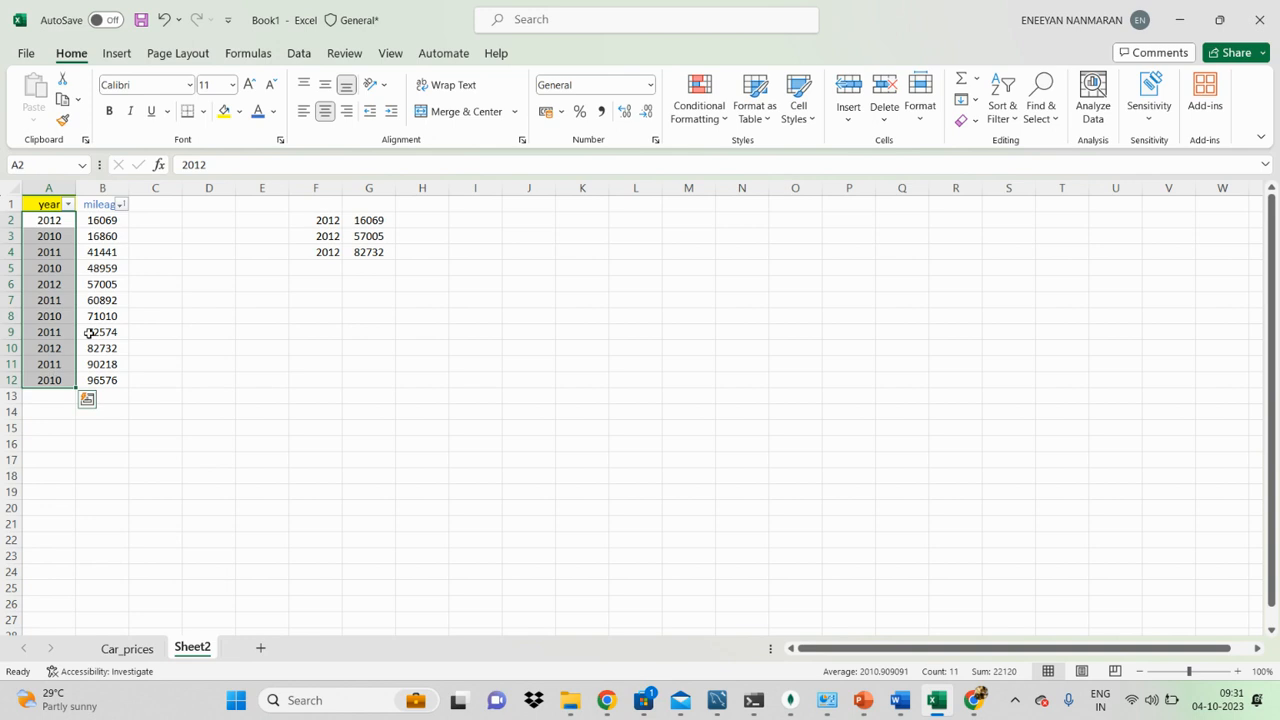
{"action": "left_click", "coordinate": [90, 333]}
{"action": "left_click", "coordinate": [43, 321]}
{"action": "left_click", "coordinate": [98, 328]}
{"action": "left_click_drag", "start_coordinate": [122, 221], "coordinate": [100, 382]}
{"action": "left_click_drag", "start_coordinate": [57, 217], "coordinate": [43, 380]}
{"action": "left_click", "coordinate": [124, 221]}
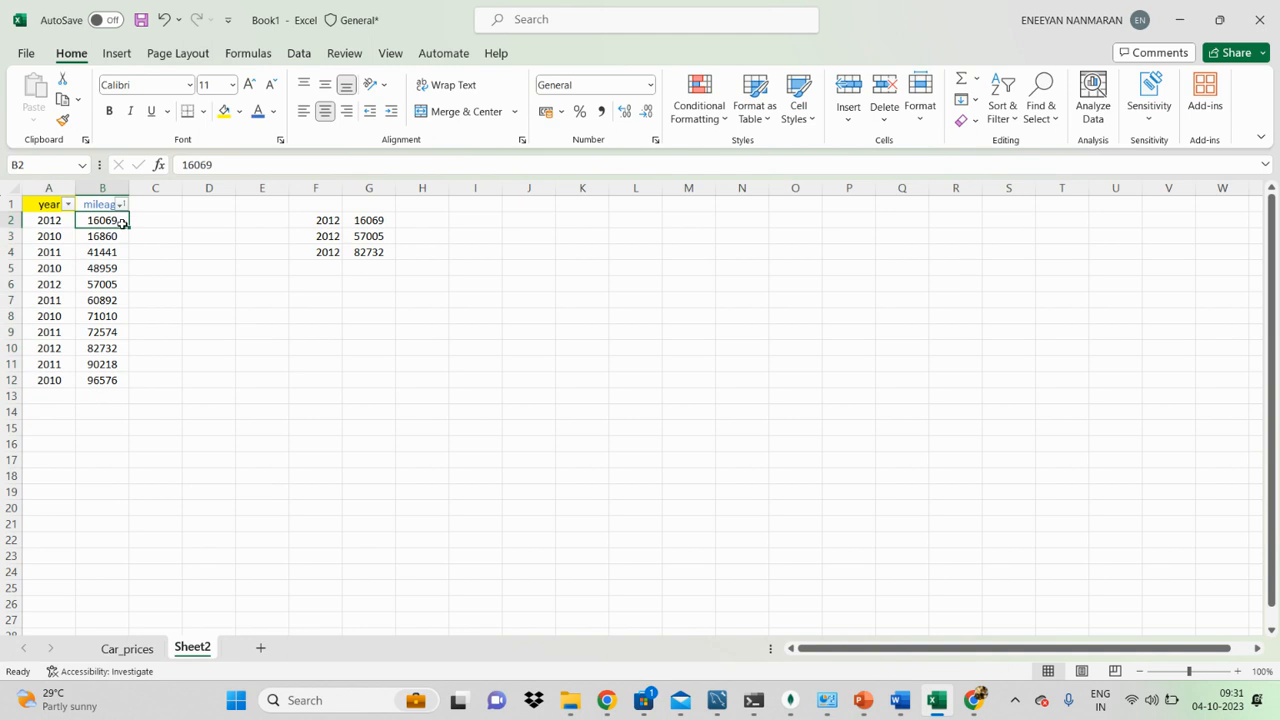
{"action": "left_click_drag", "start_coordinate": [325, 207], "coordinate": [392, 268]}
{"action": "left_click", "coordinate": [528, 252]}
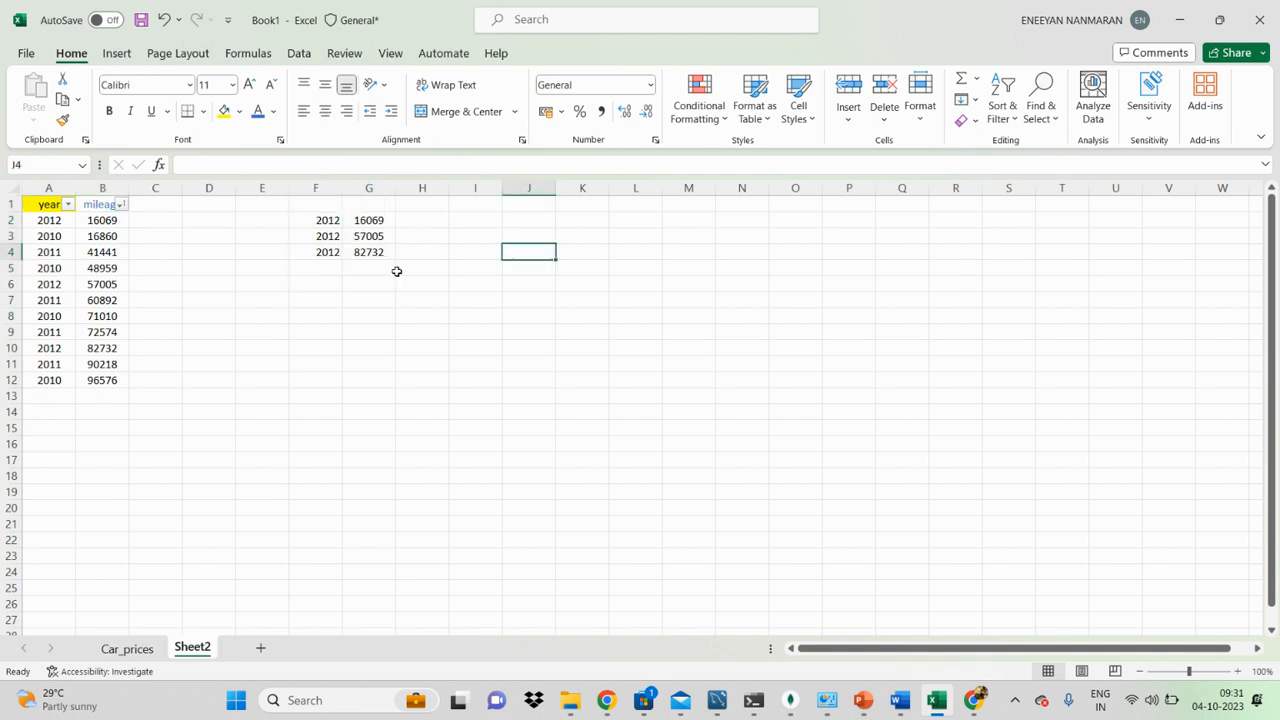
Step: Remove the header filters and set up a custom sort of the table by year, largest to smallest
{"action": "left_click", "coordinate": [102, 198]}
{"action": "key", "text": "ctrl+shift+l"}
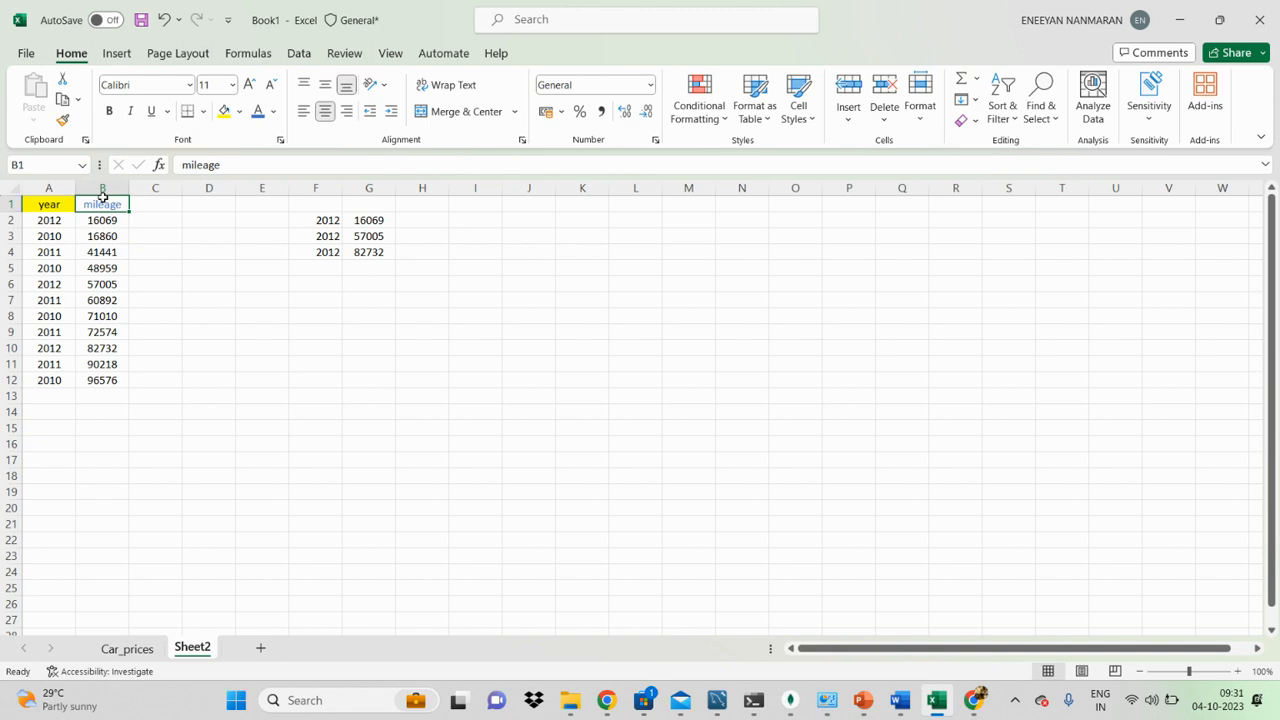
{"action": "key", "text": "ctrl+a"}
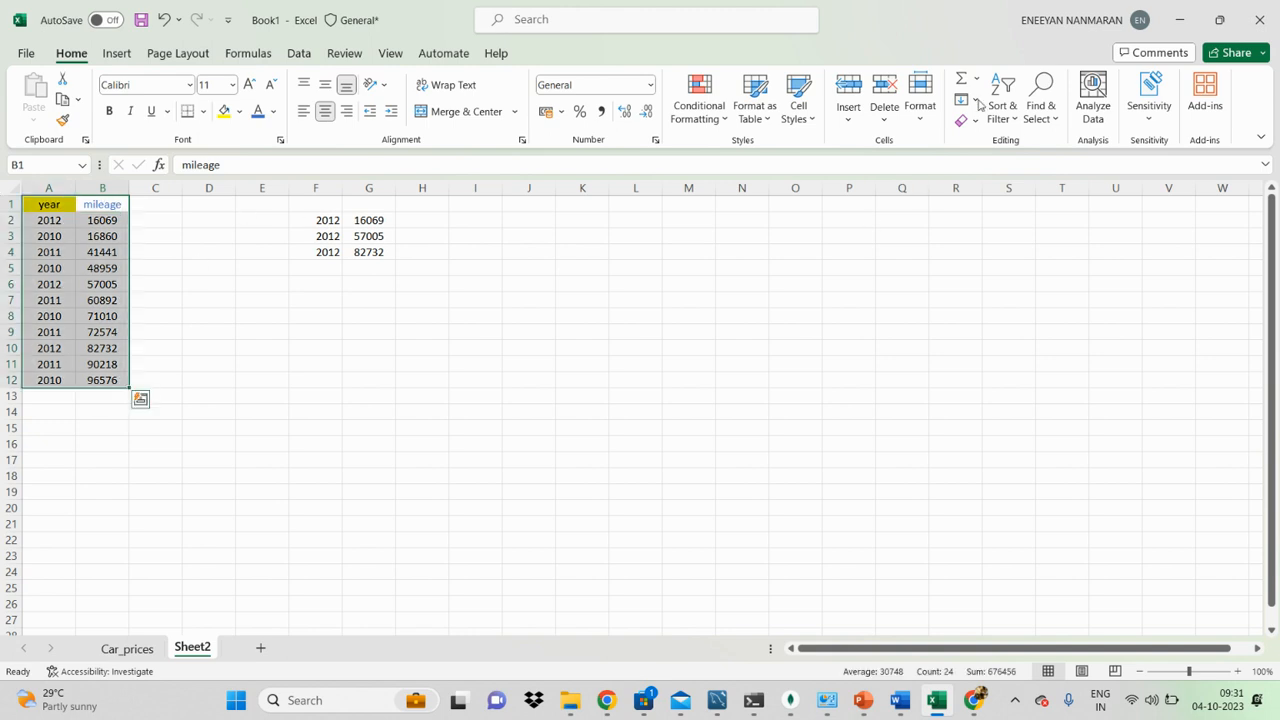
{"action": "left_click", "coordinate": [1003, 110]}
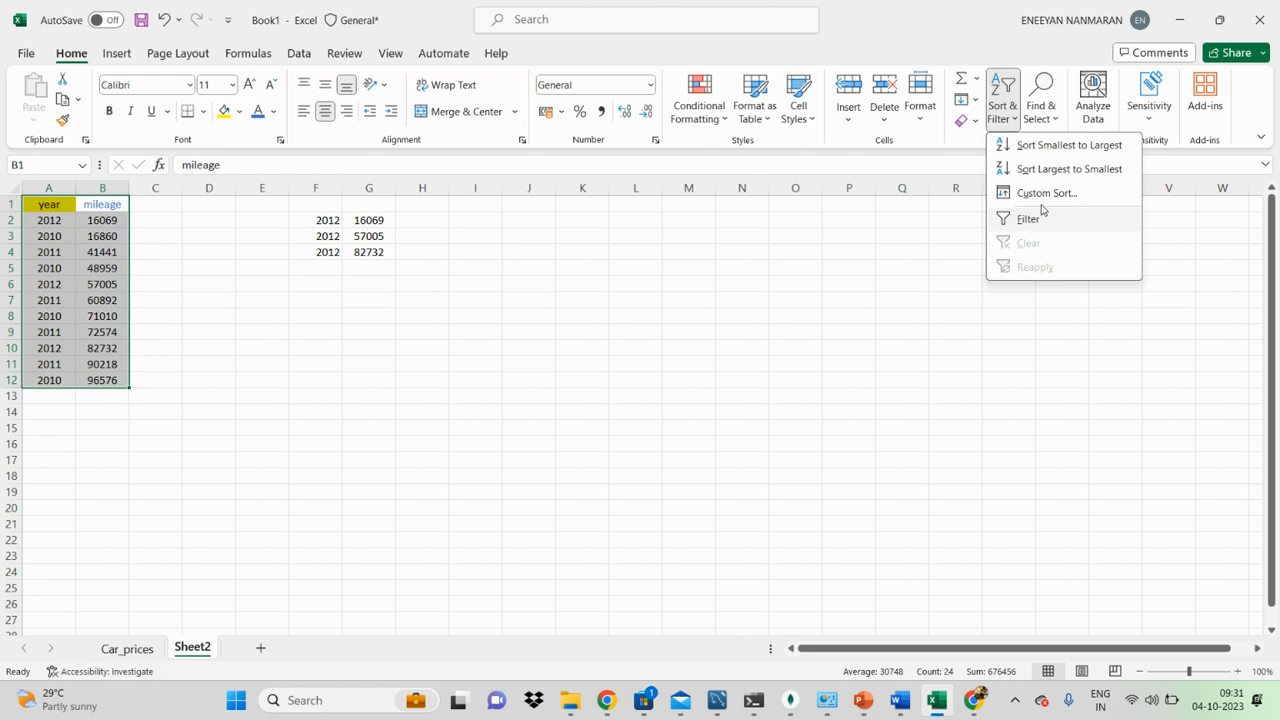
{"action": "left_click", "coordinate": [1042, 196]}
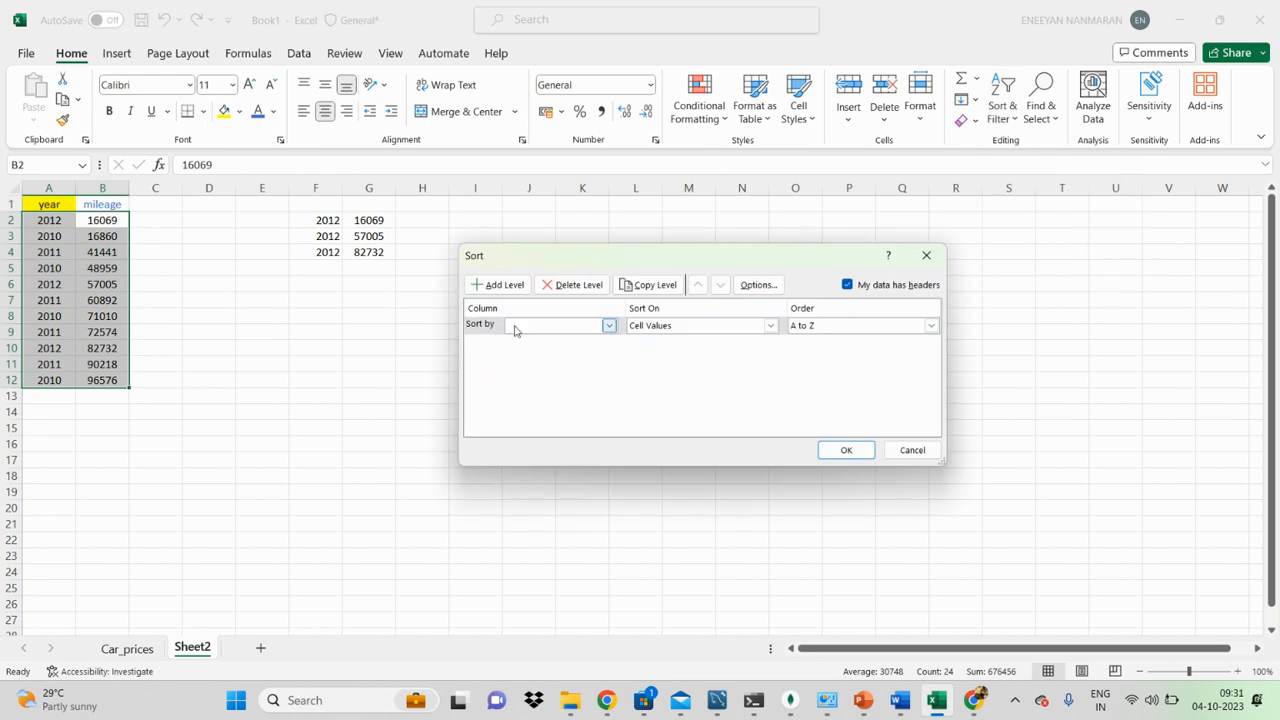
{"action": "left_click", "coordinate": [608, 325]}
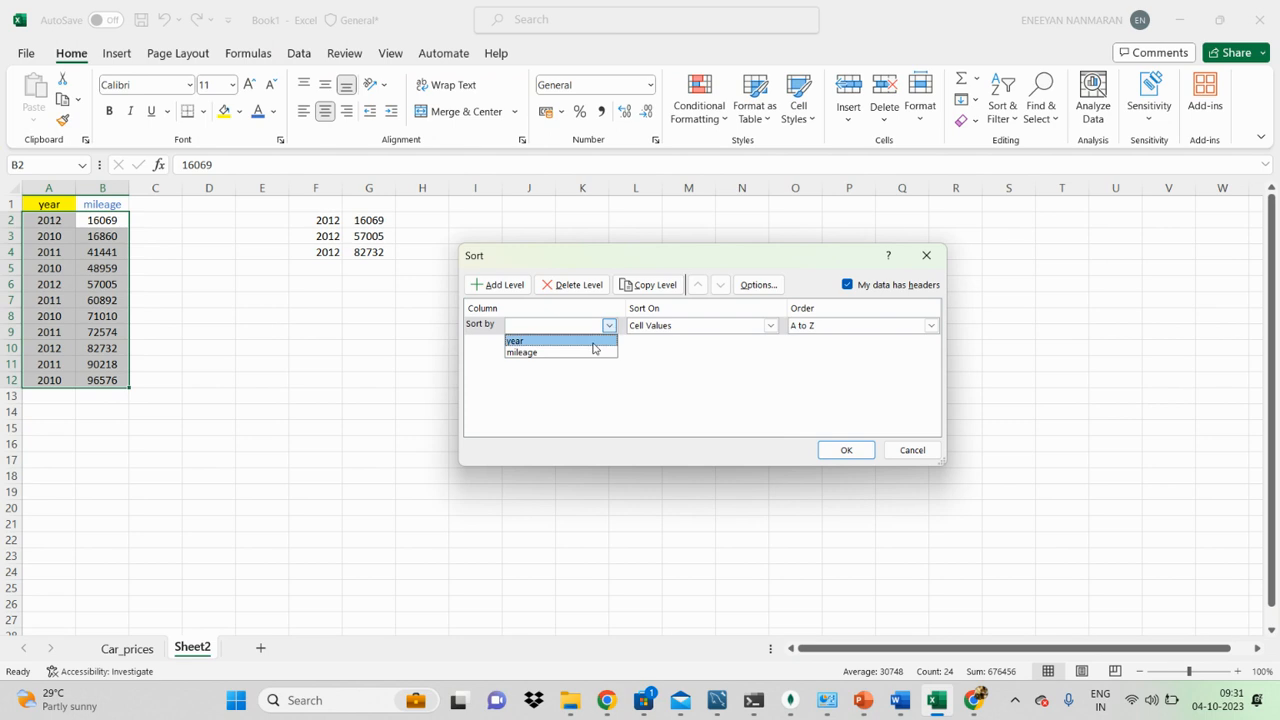
{"action": "left_click", "coordinate": [594, 338]}
{"action": "left_click", "coordinate": [931, 326]}
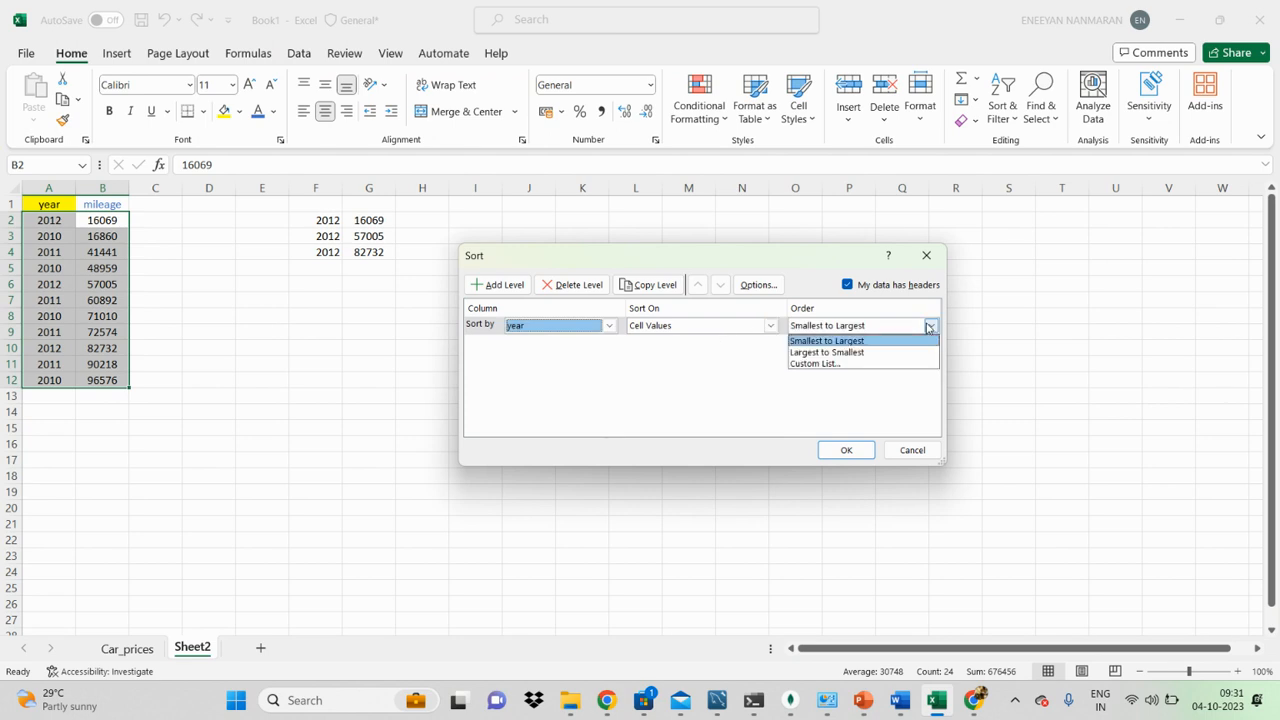
{"action": "left_click", "coordinate": [835, 350]}
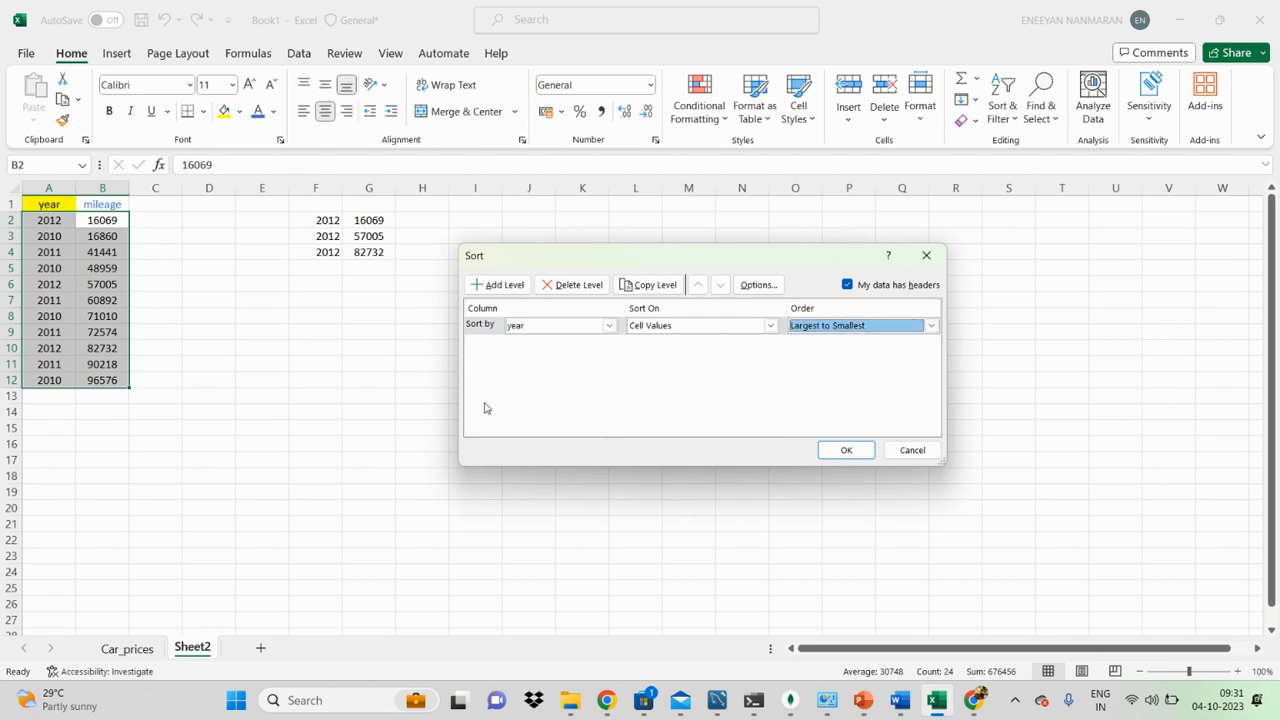
Step: Add a second sort level by mileage, smallest to largest, and apply the custom sort
{"action": "left_click", "coordinate": [492, 287]}
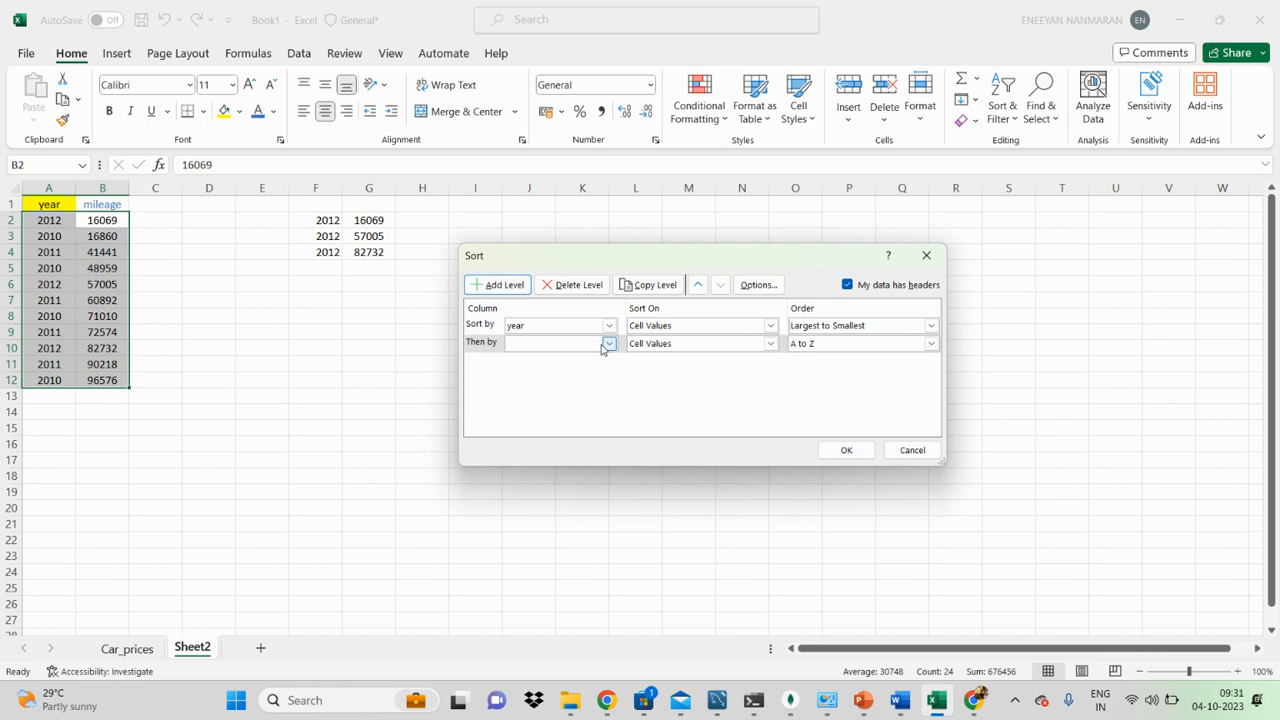
{"action": "left_click", "coordinate": [608, 344]}
{"action": "left_click", "coordinate": [588, 369]}
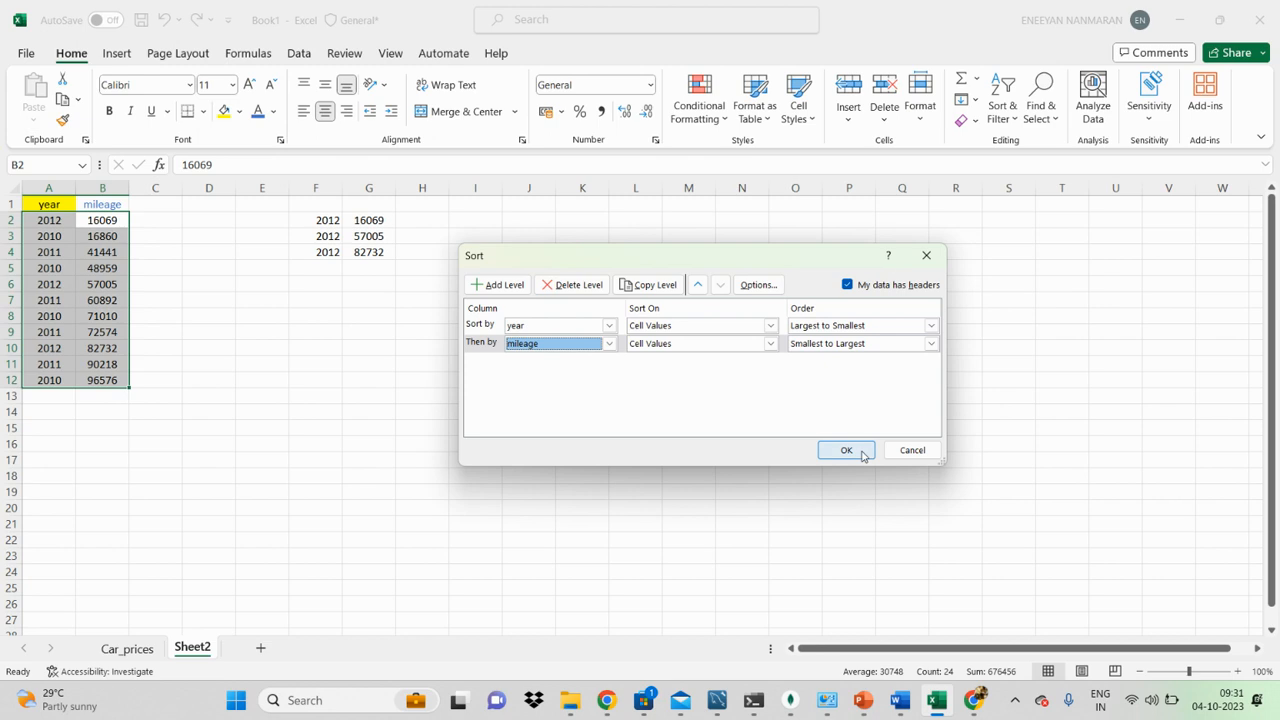
{"action": "left_click", "coordinate": [846, 450]}
{"action": "left_click", "coordinate": [244, 299]}
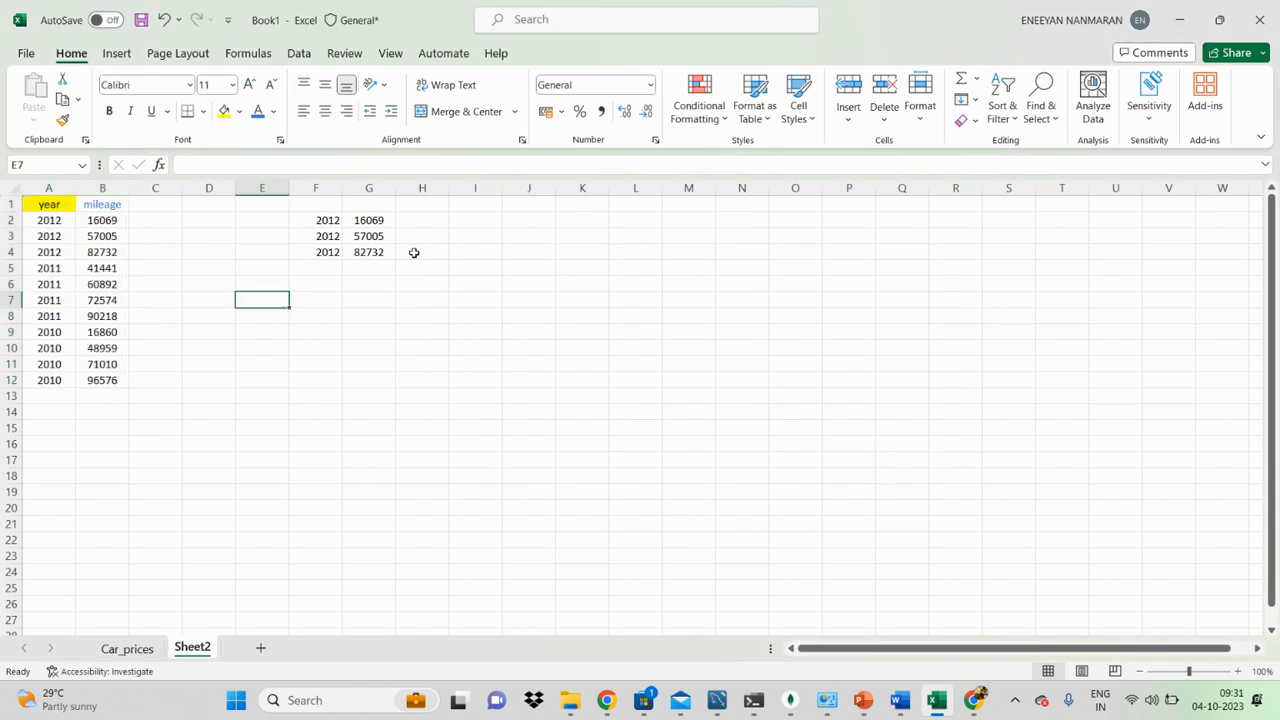
Step: Examine the year groups and the mileage order within each group in A2 to B12 against the reference in F2 to G4
{"action": "left_click", "coordinate": [382, 236]}
{"action": "left_click_drag", "start_coordinate": [60, 220], "coordinate": [107, 256]}
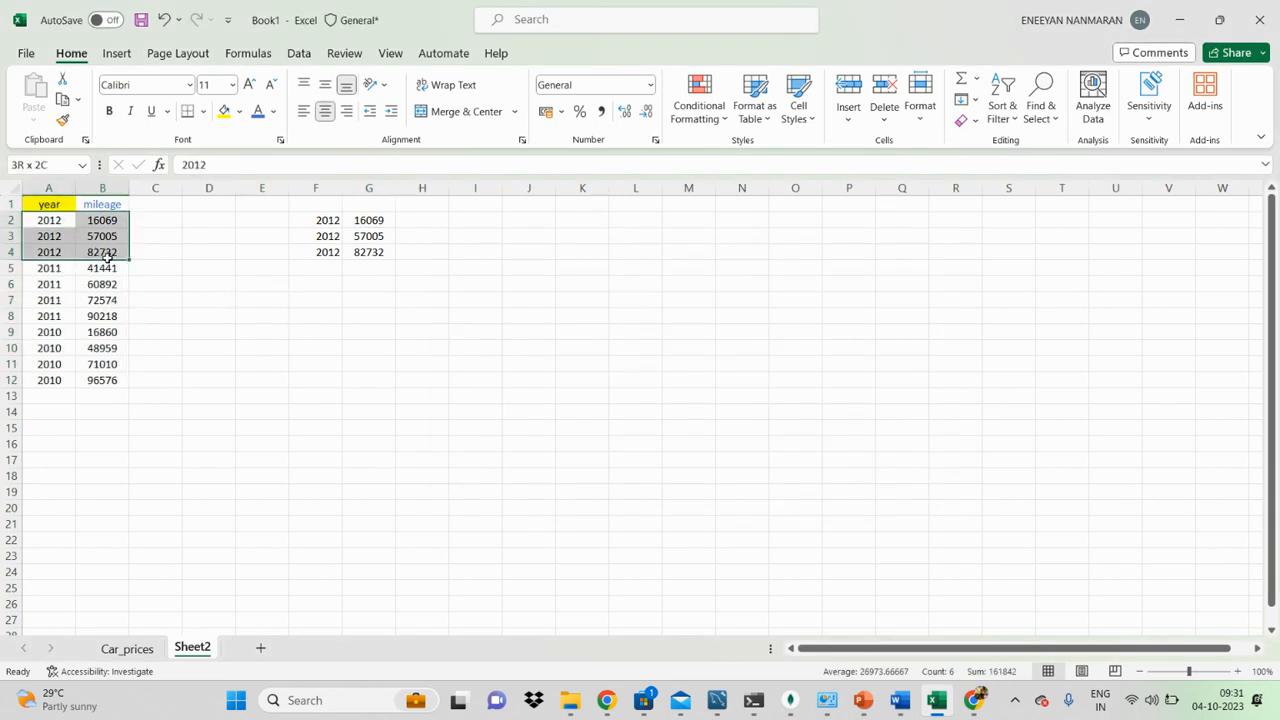
{"action": "left_click", "coordinate": [216, 280]}
{"action": "left_click_drag", "start_coordinate": [58, 220], "coordinate": [50, 315]}
{"action": "key", "text": "ctrl+v"}
{"action": "key", "text": "ctrl+v"}
{"action": "key", "text": "ctrl+v"}
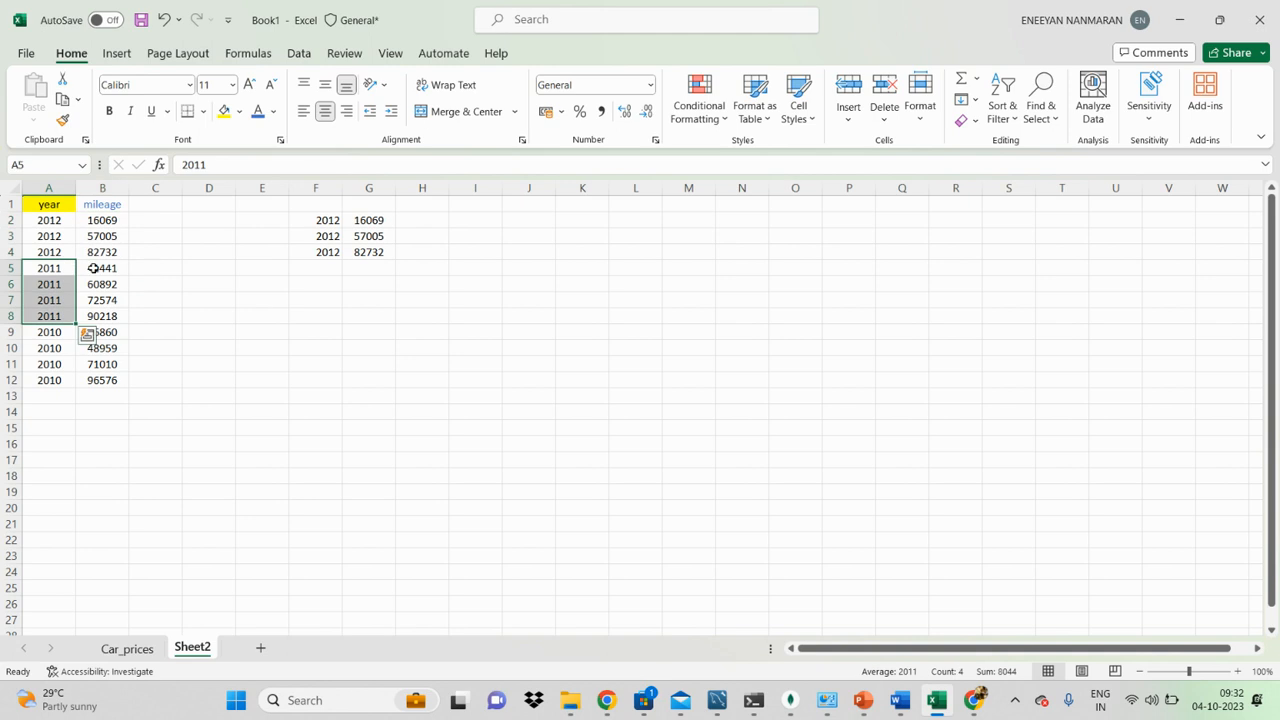
{"action": "left_click_drag", "start_coordinate": [93, 268], "coordinate": [57, 370]}
{"action": "key", "text": "ctrl+v"}
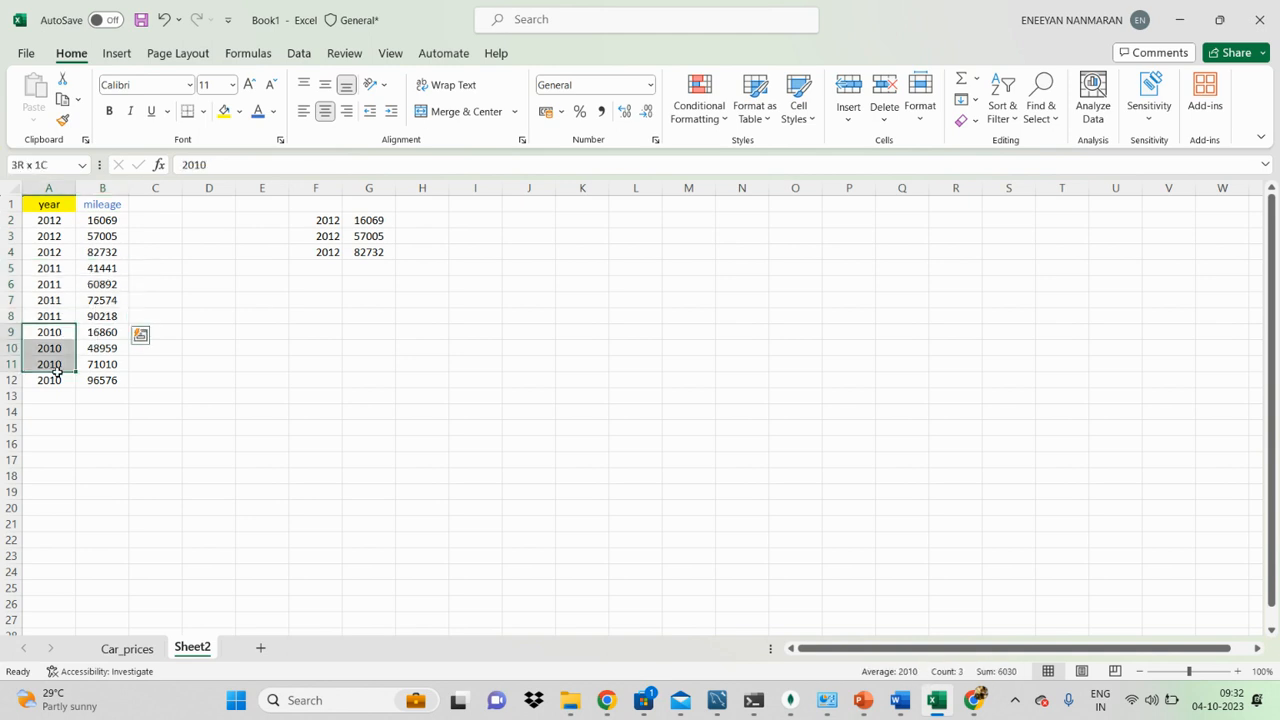
{"action": "key", "text": "ctrl+v"}
{"action": "left_click_drag", "start_coordinate": [100, 333], "coordinate": [101, 364]}
{"action": "key", "text": "ctrl+v"}
{"action": "left_click", "coordinate": [422, 368]}
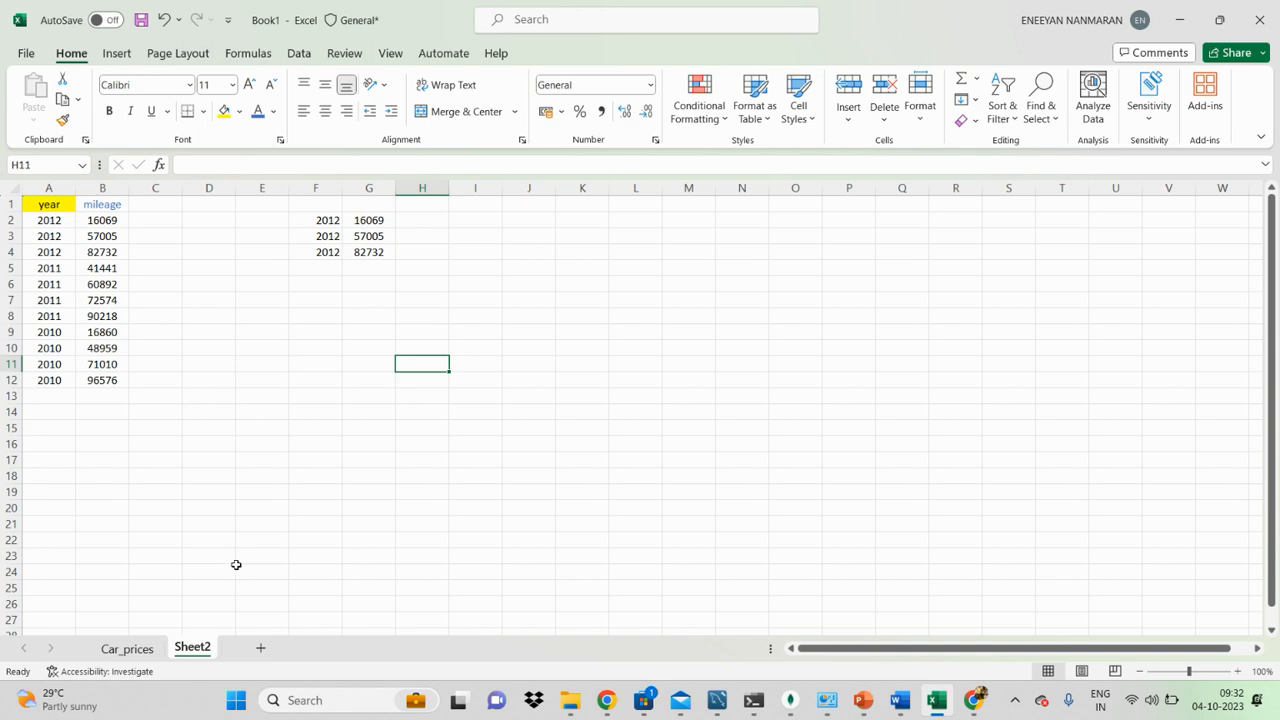
Step: Switch to the Car_prices sheet and look over the car table's columns from make to state
{"action": "left_click", "coordinate": [127, 648]}
{"action": "left_click", "coordinate": [143, 410]}
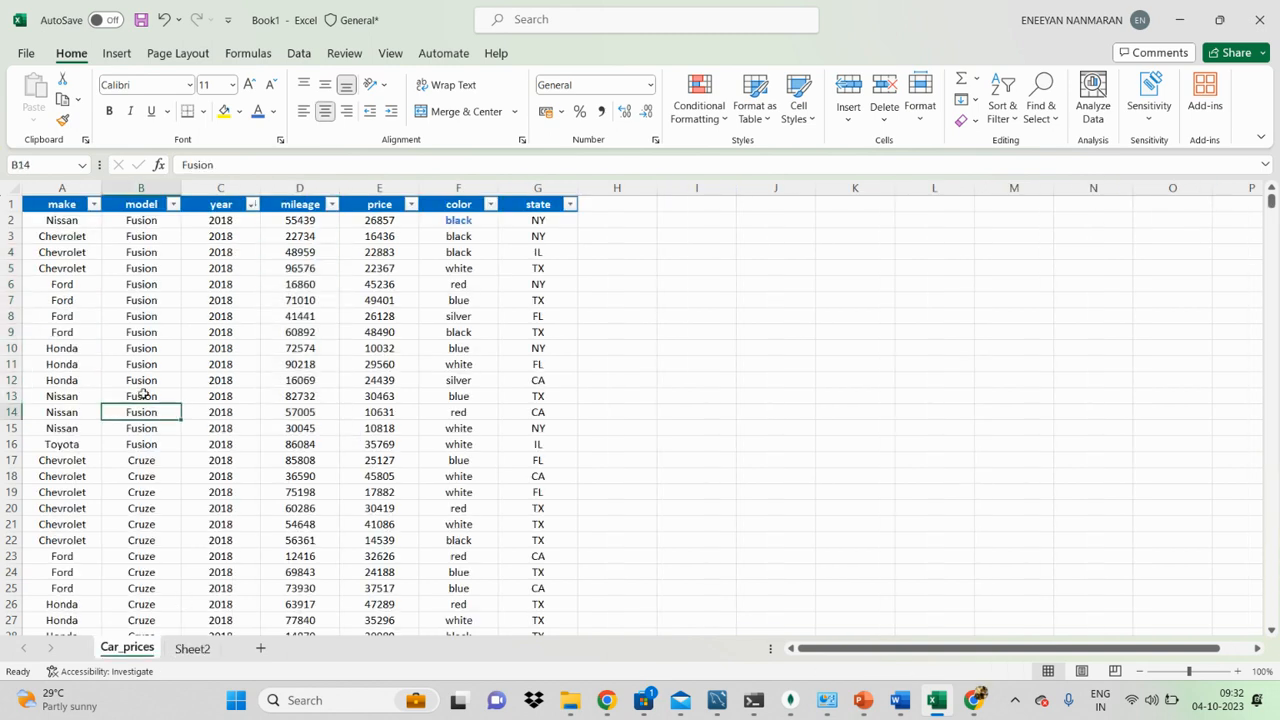
{"action": "left_click", "coordinate": [504, 346]}
{"action": "scroll", "coordinate": [94, 266], "scroll_direction": "down", "scroll_amount": 7}
{"action": "scroll", "coordinate": [96, 266], "scroll_direction": "up", "scroll_amount": 6}
{"action": "scroll", "coordinate": [96, 266], "scroll_direction": "up", "scroll_amount": 1}
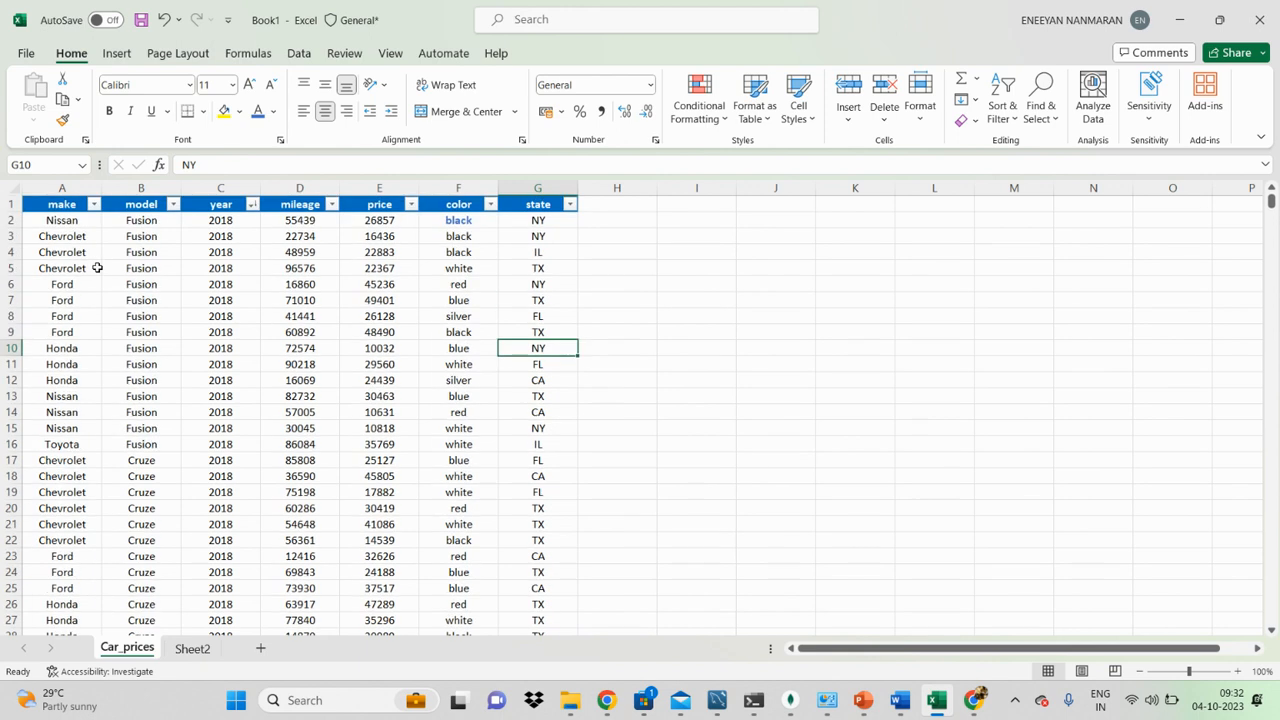
{"action": "left_click", "coordinate": [296, 253]}
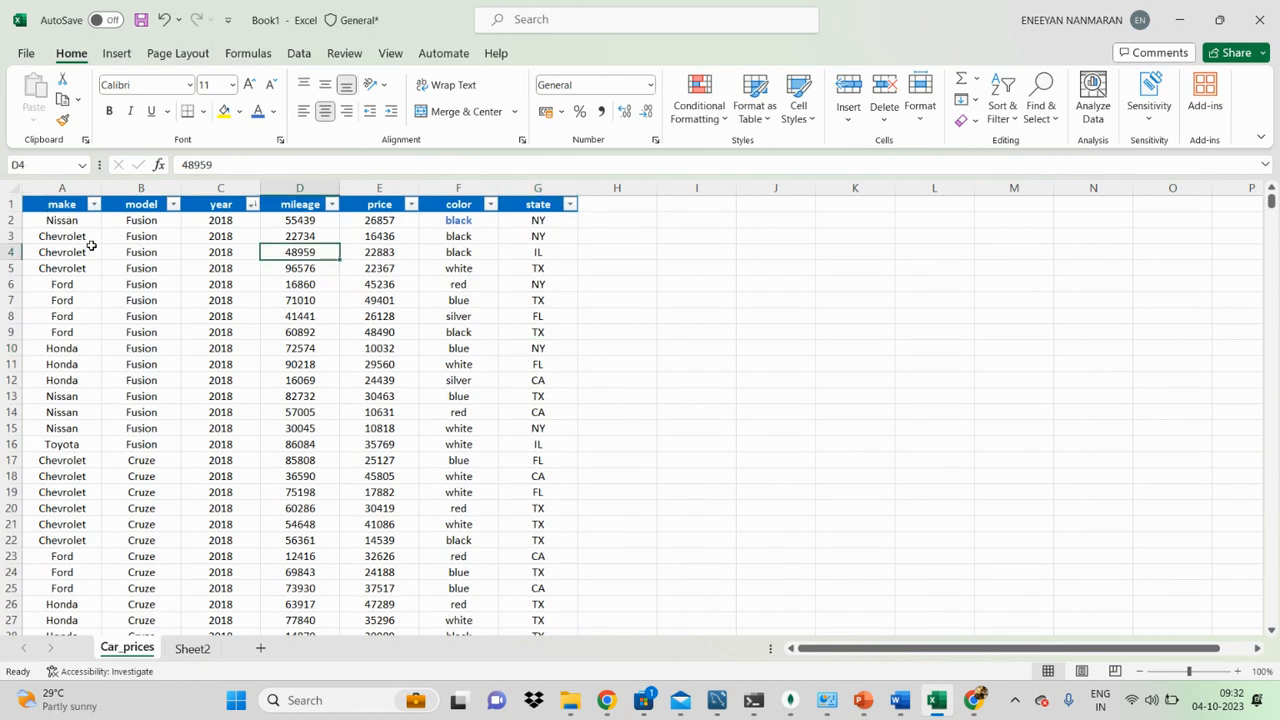
{"action": "left_click", "coordinate": [85, 200]}
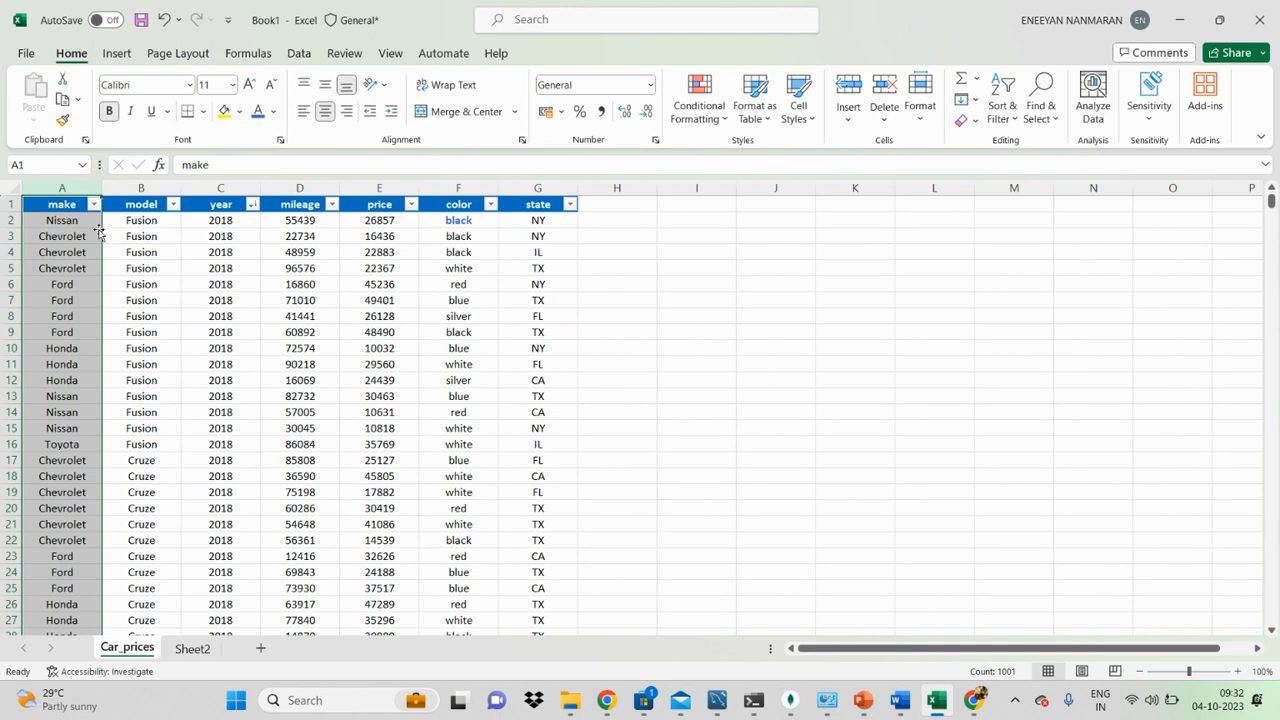
{"action": "left_click", "coordinate": [207, 276]}
{"action": "left_click", "coordinate": [10, 190]}
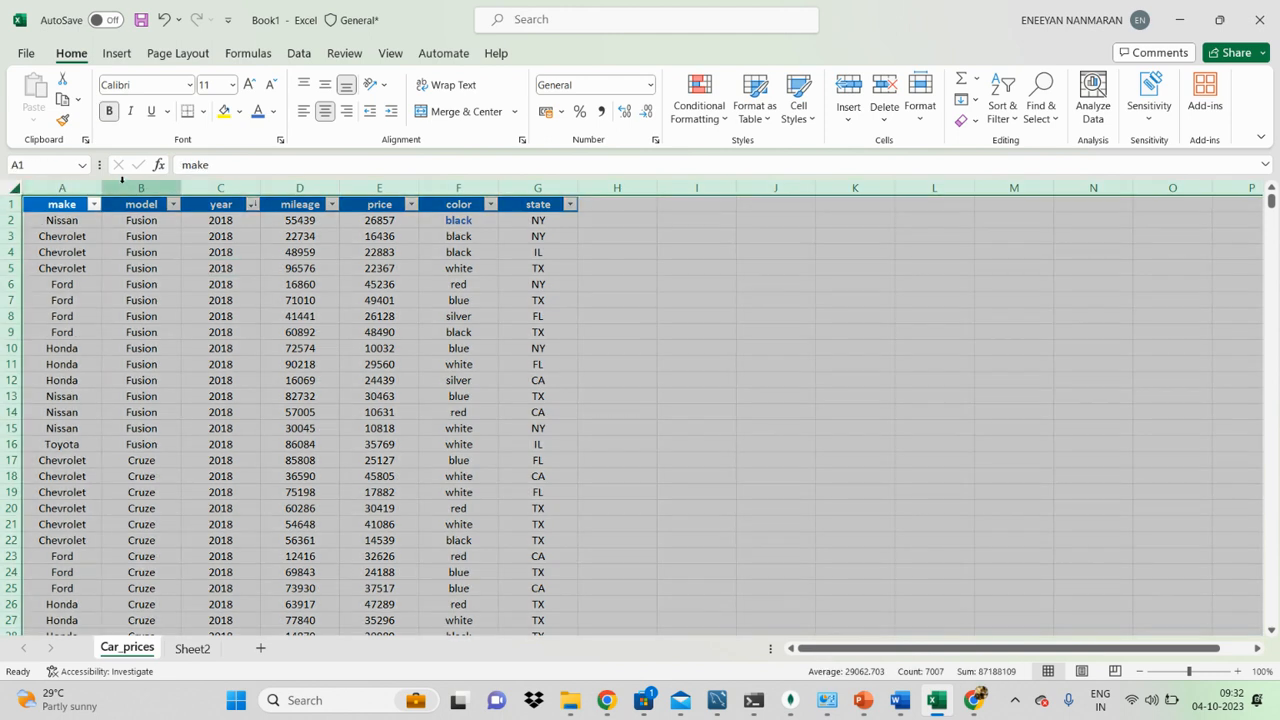
{"action": "left_click", "coordinate": [172, 258]}
{"action": "left_click", "coordinate": [630, 314]}
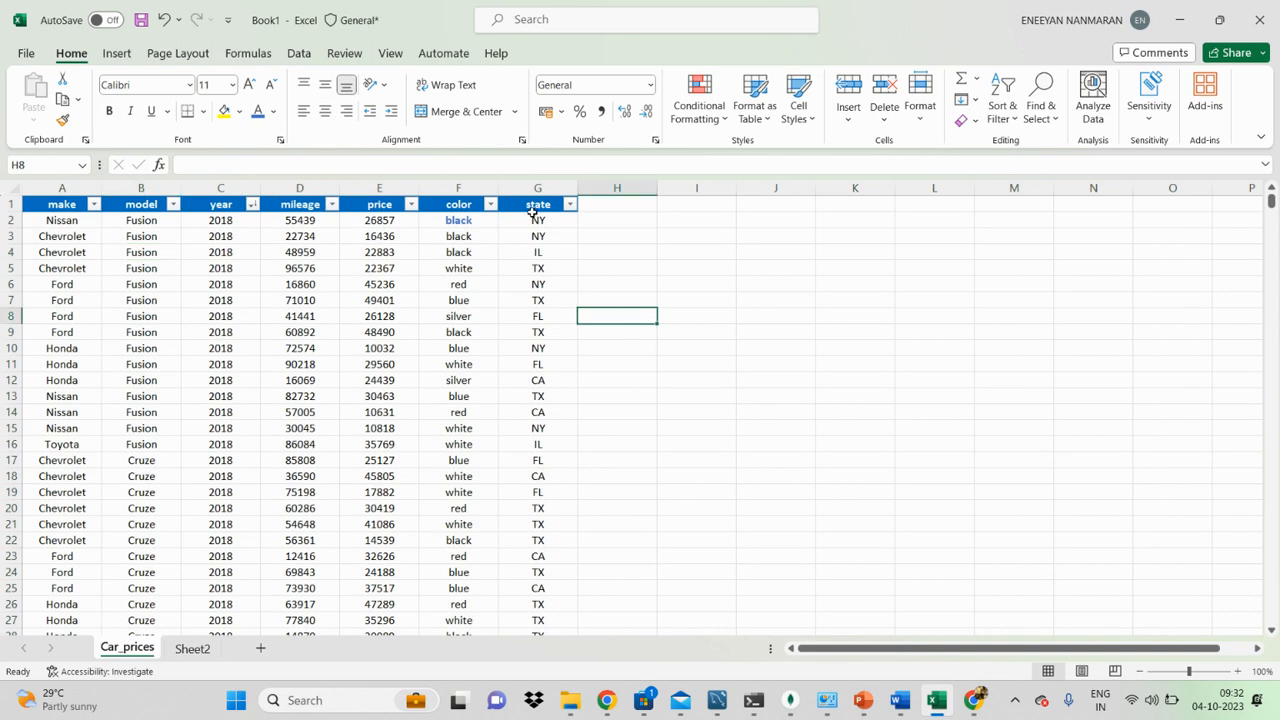
{"action": "left_click", "coordinate": [725, 242]}
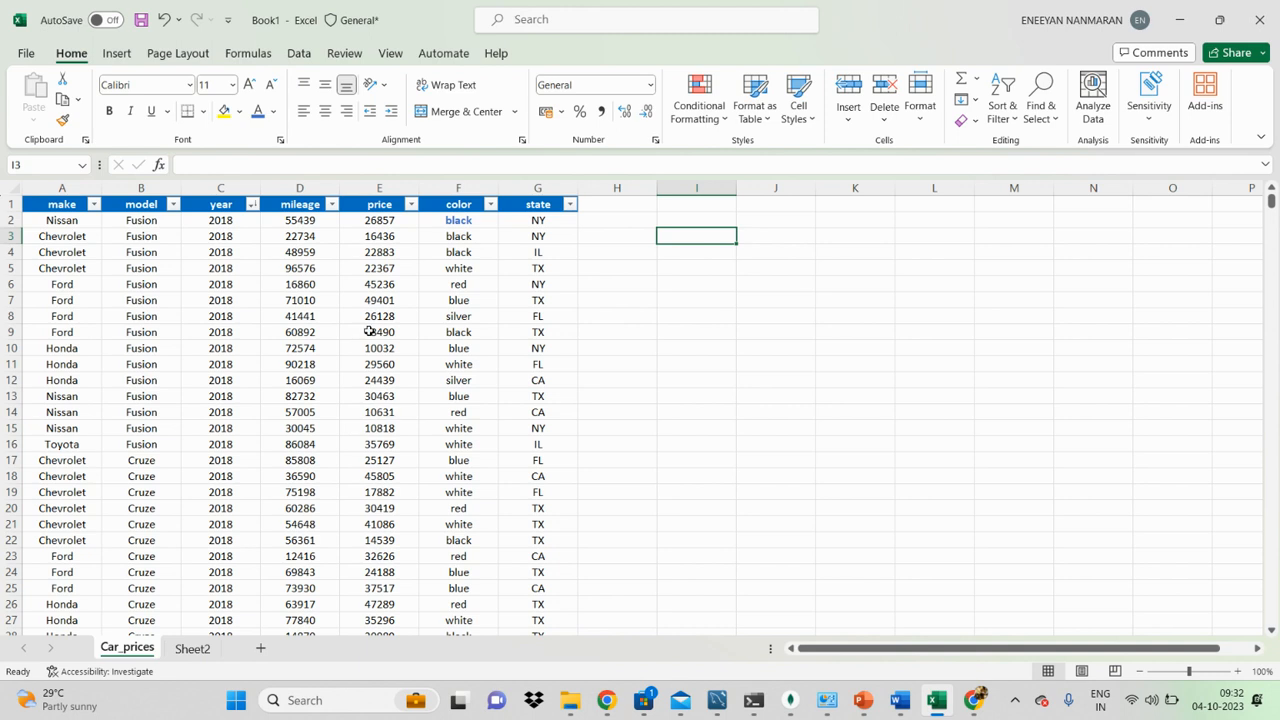
Step: Examine the text filter options of the model column and the filter options of the mileage column
{"action": "left_click", "coordinate": [173, 204]}
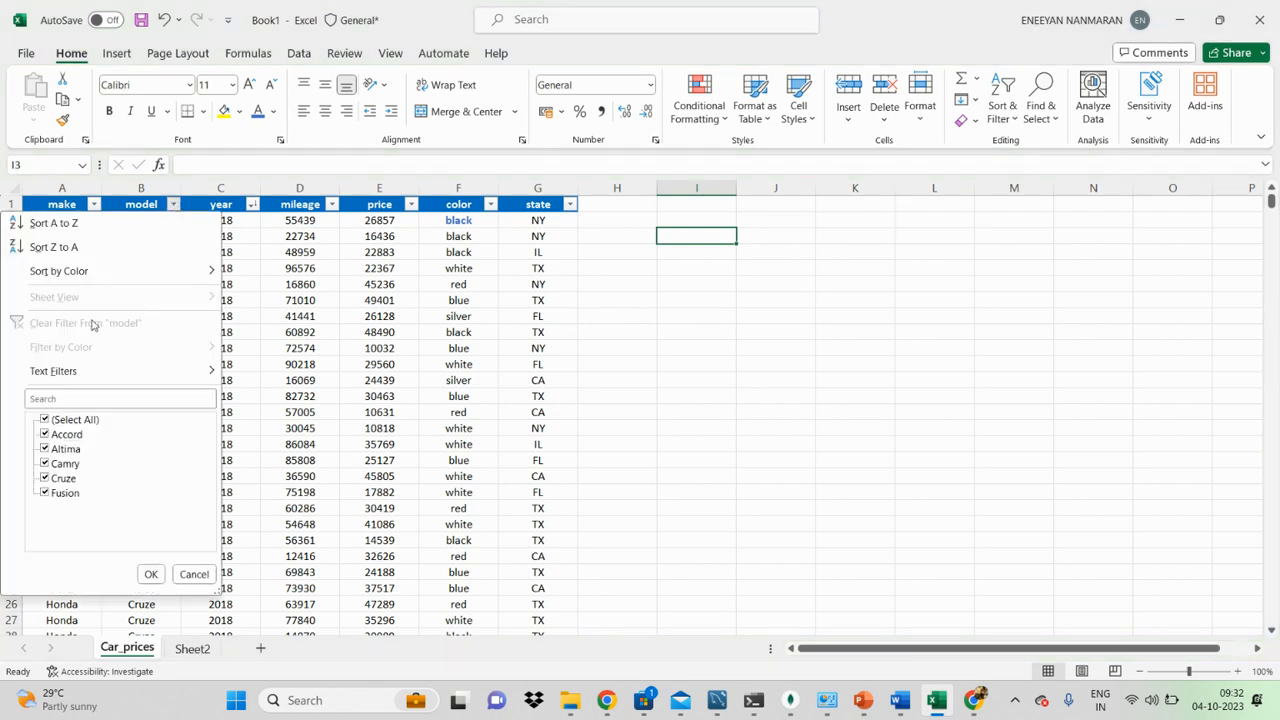
{"action": "mouse_move", "coordinate": [80, 371]}
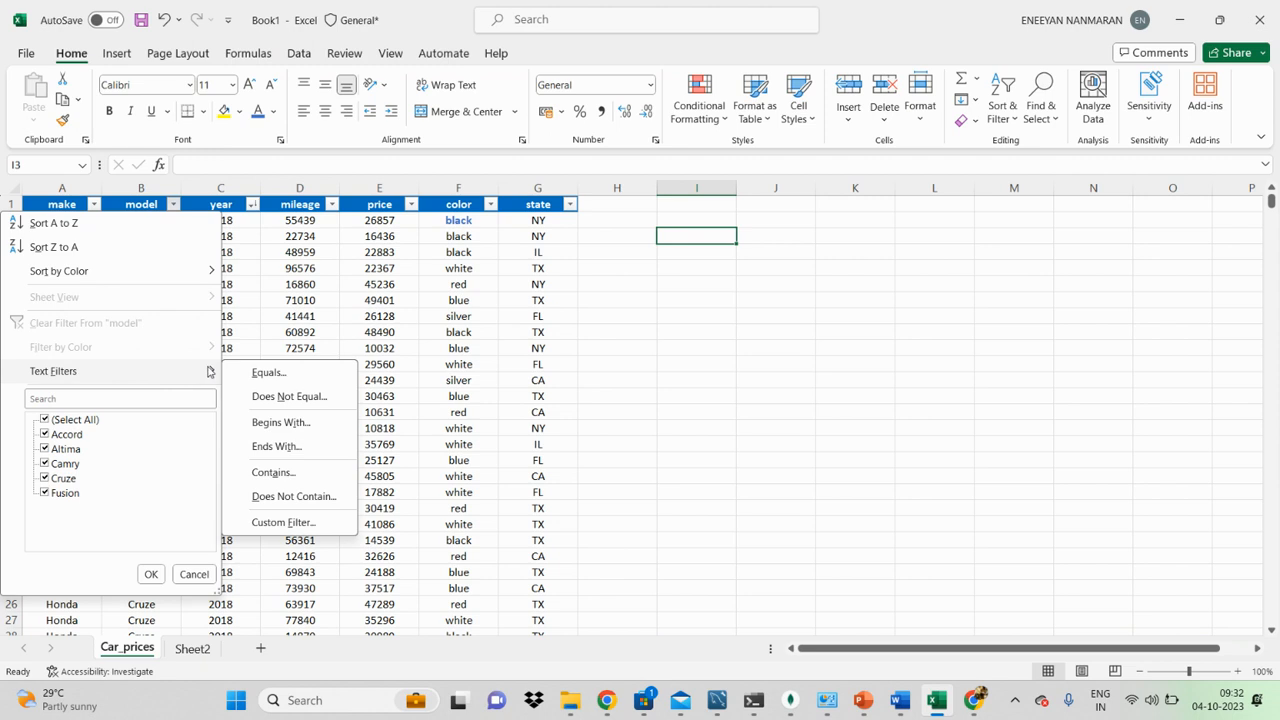
{"action": "left_click", "coordinate": [418, 243]}
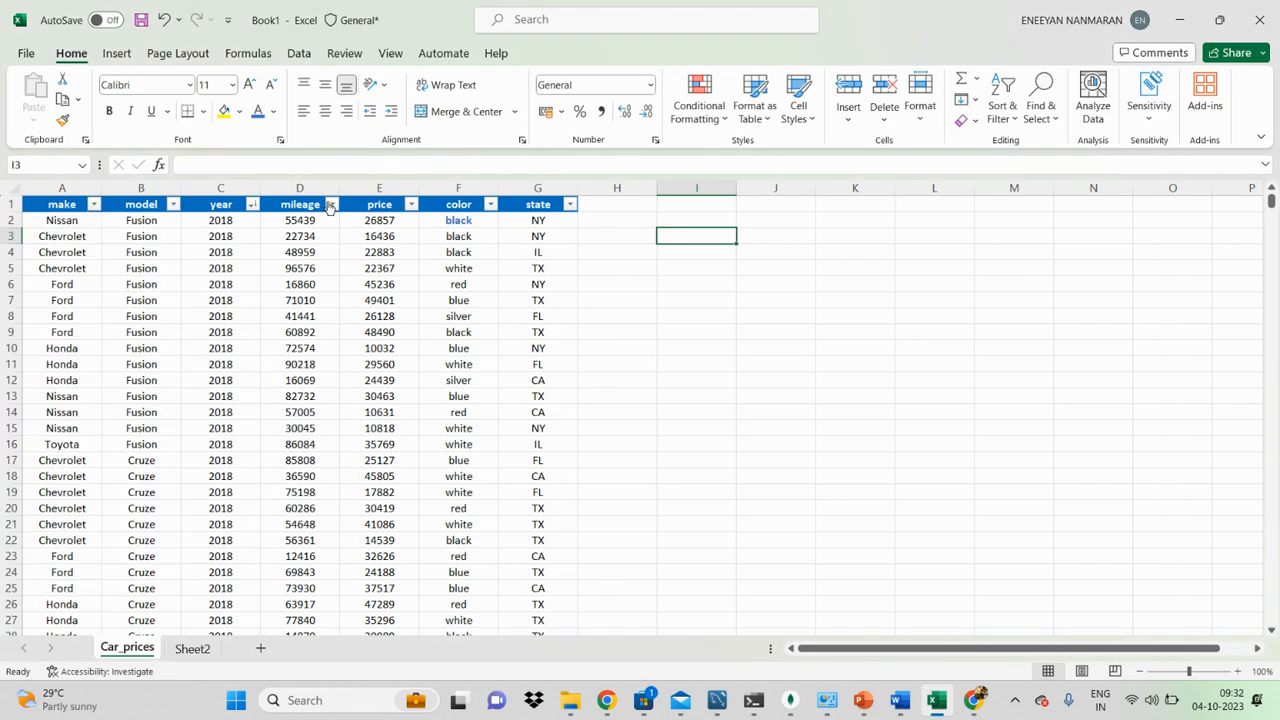
{"action": "left_click", "coordinate": [330, 205]}
{"action": "mouse_move", "coordinate": [294, 372]}
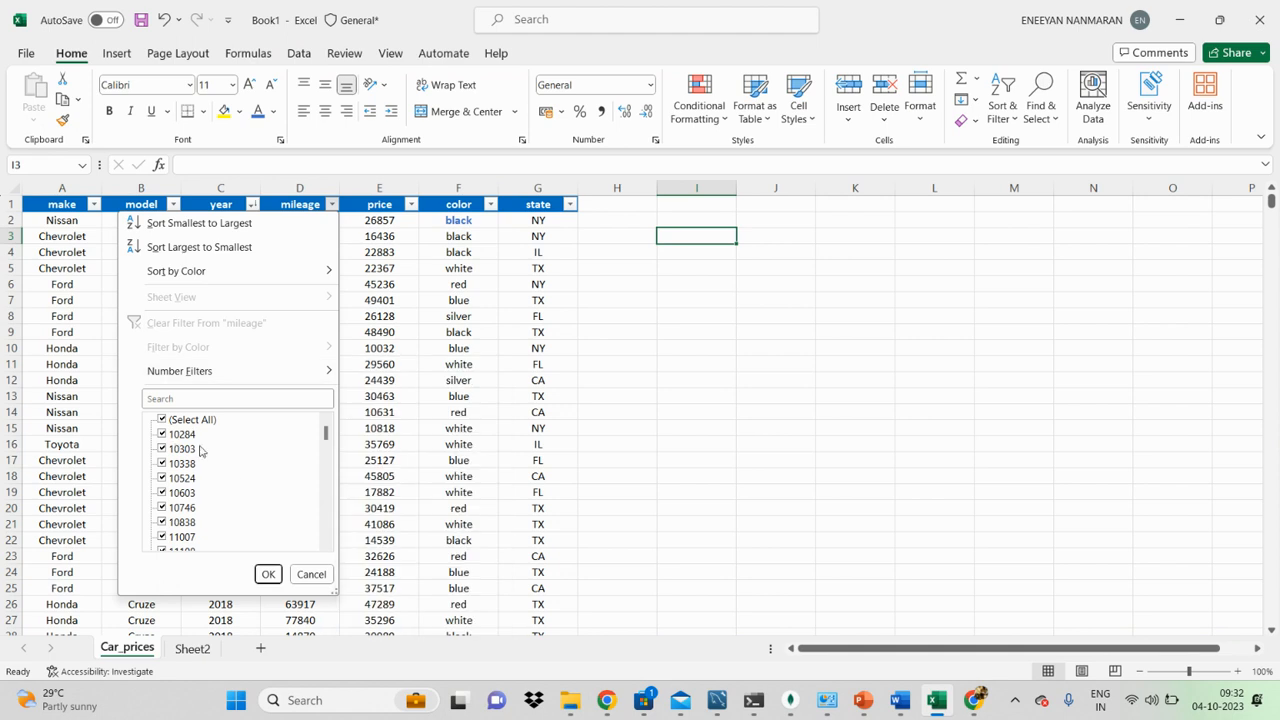
{"action": "left_click", "coordinate": [446, 477]}
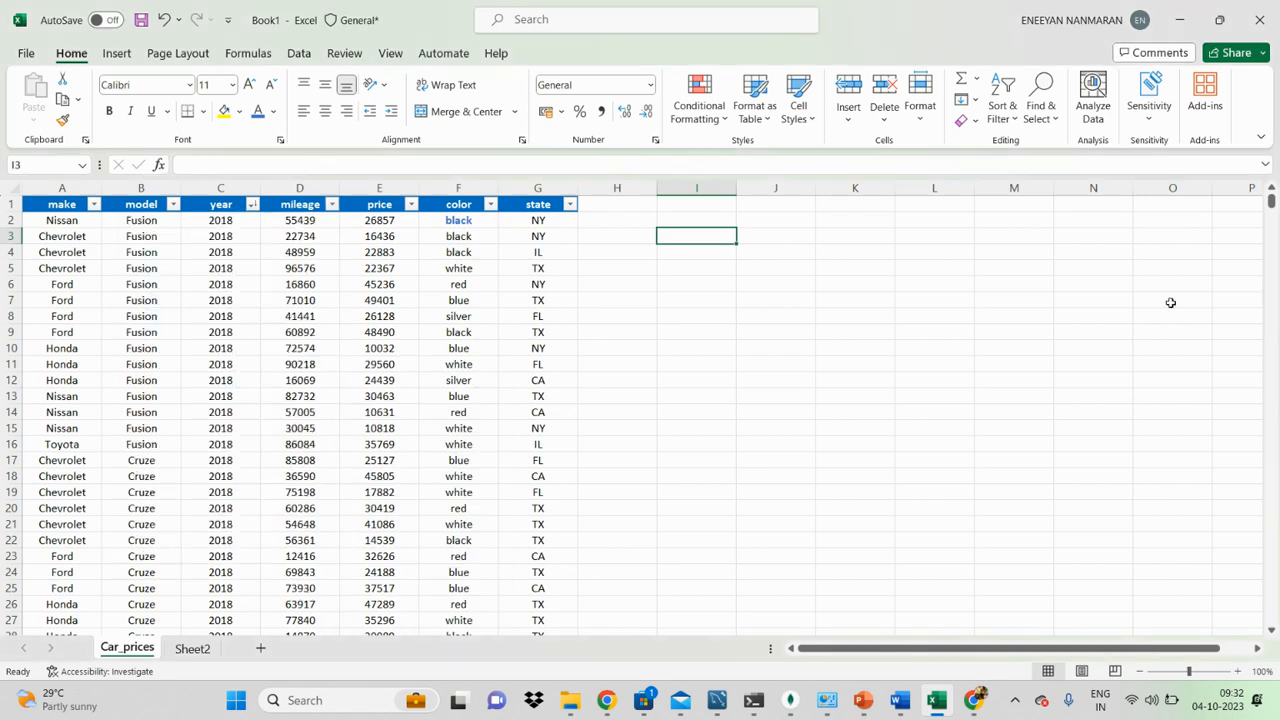
{"action": "left_click", "coordinate": [673, 399]}
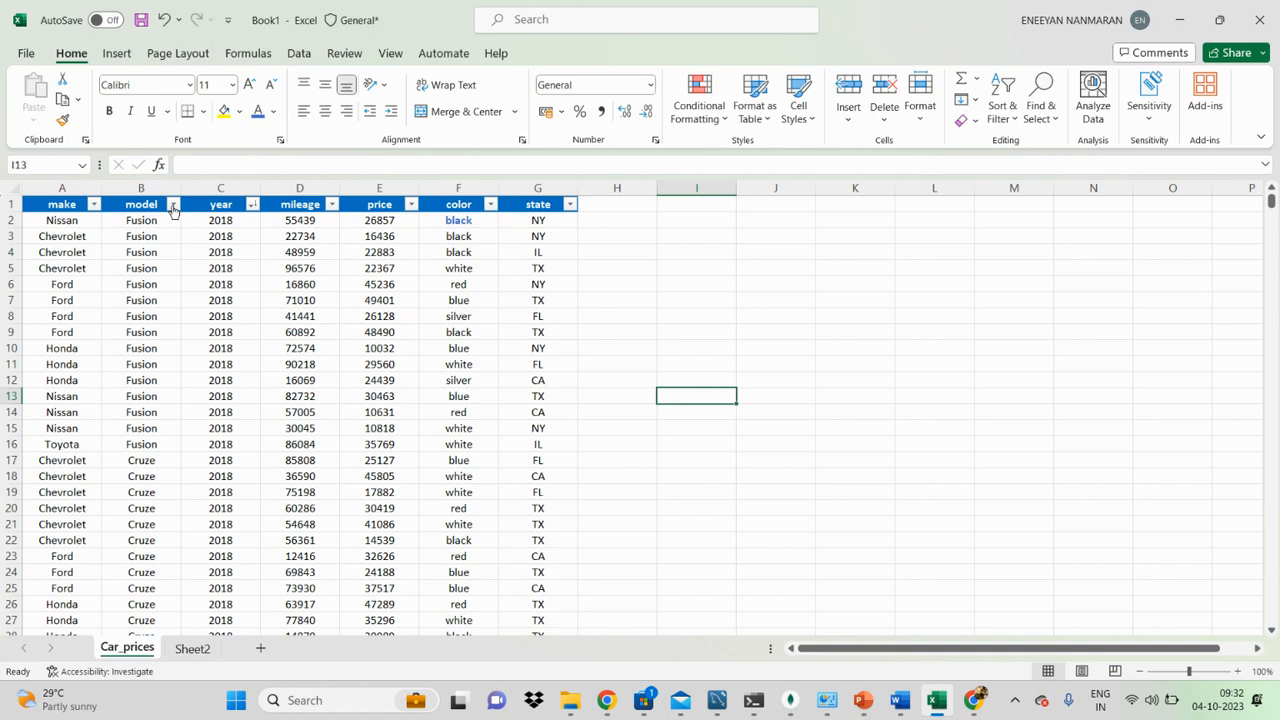
Step: Review the filter and sort options of the mileage and price columns and the sort-by-color choices of the color column
{"action": "left_click", "coordinate": [173, 205]}
{"action": "left_click", "coordinate": [333, 205]}
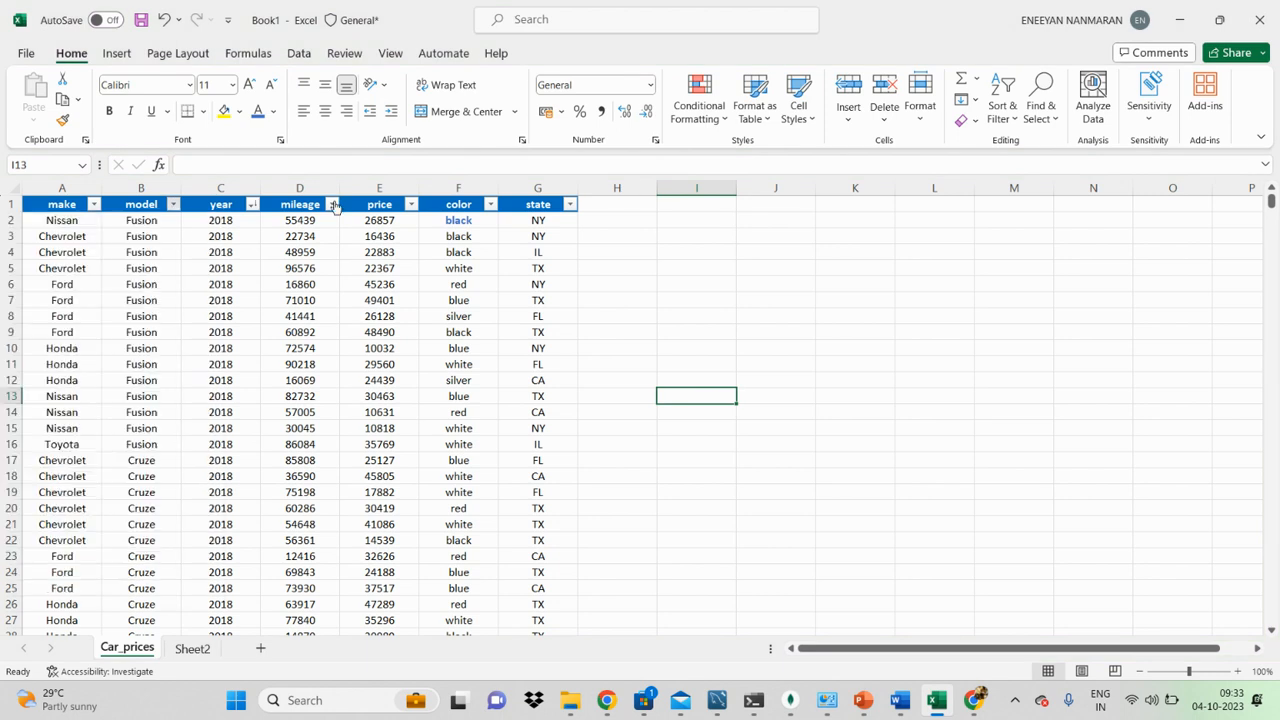
{"action": "left_click", "coordinate": [333, 205]}
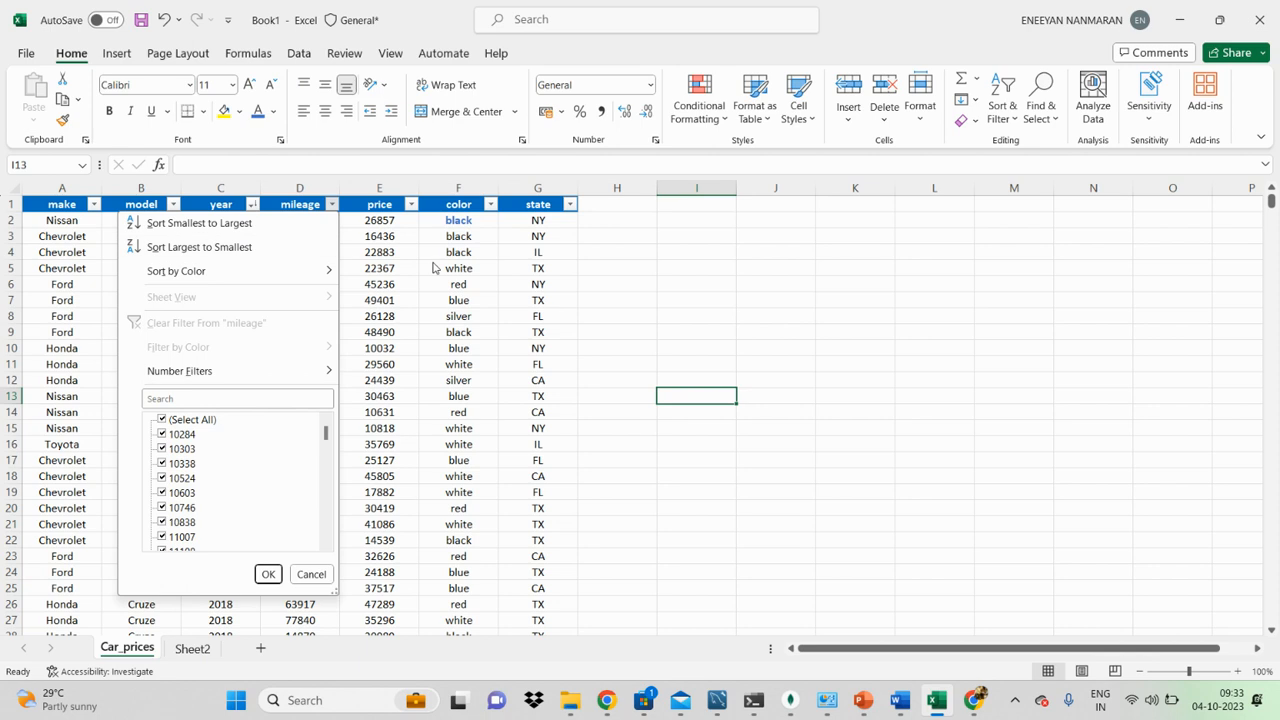
{"action": "left_click", "coordinate": [332, 205]}
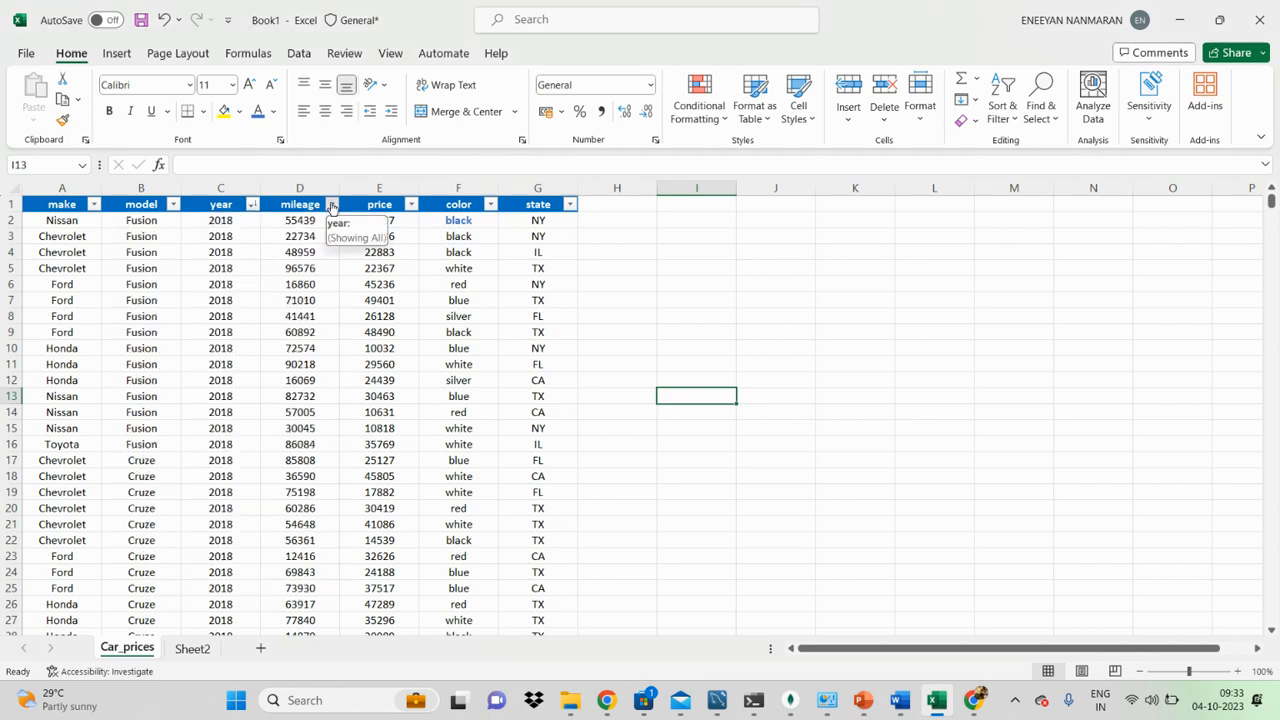
{"action": "left_click", "coordinate": [409, 205]}
{"action": "mouse_move", "coordinate": [337, 271]}
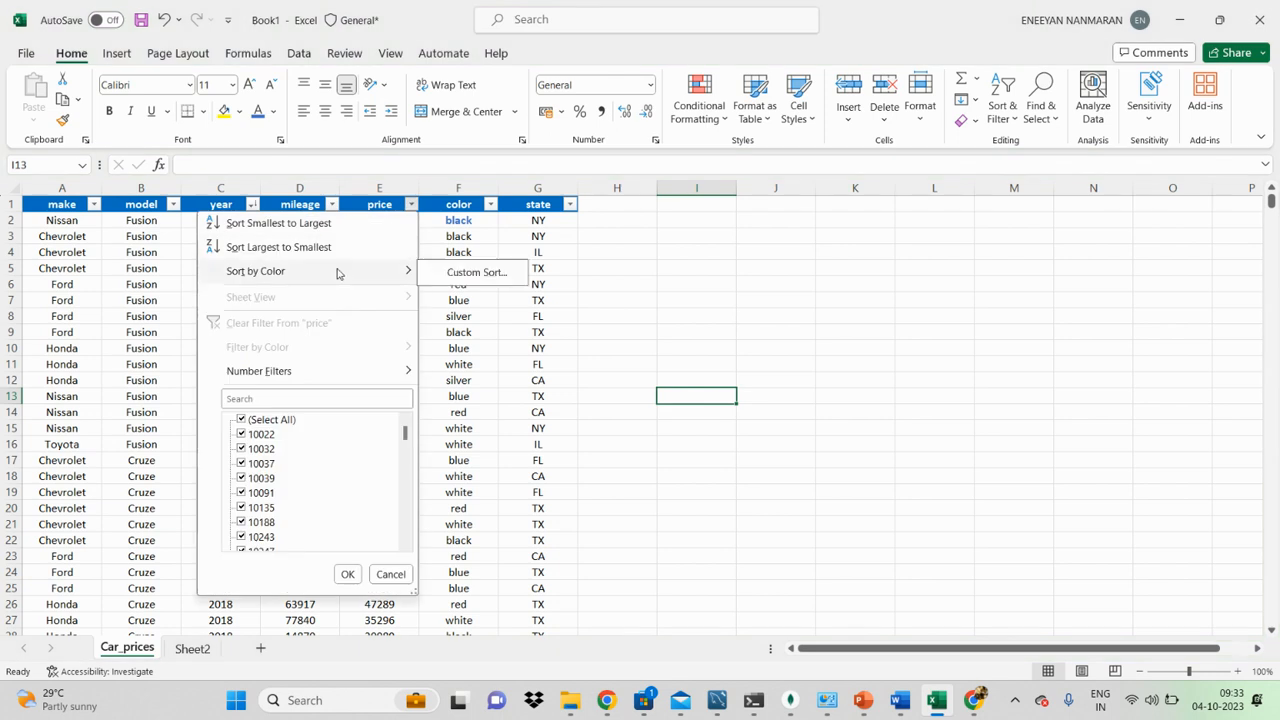
{"action": "left_click", "coordinate": [490, 204]}
{"action": "left_click", "coordinate": [490, 204]}
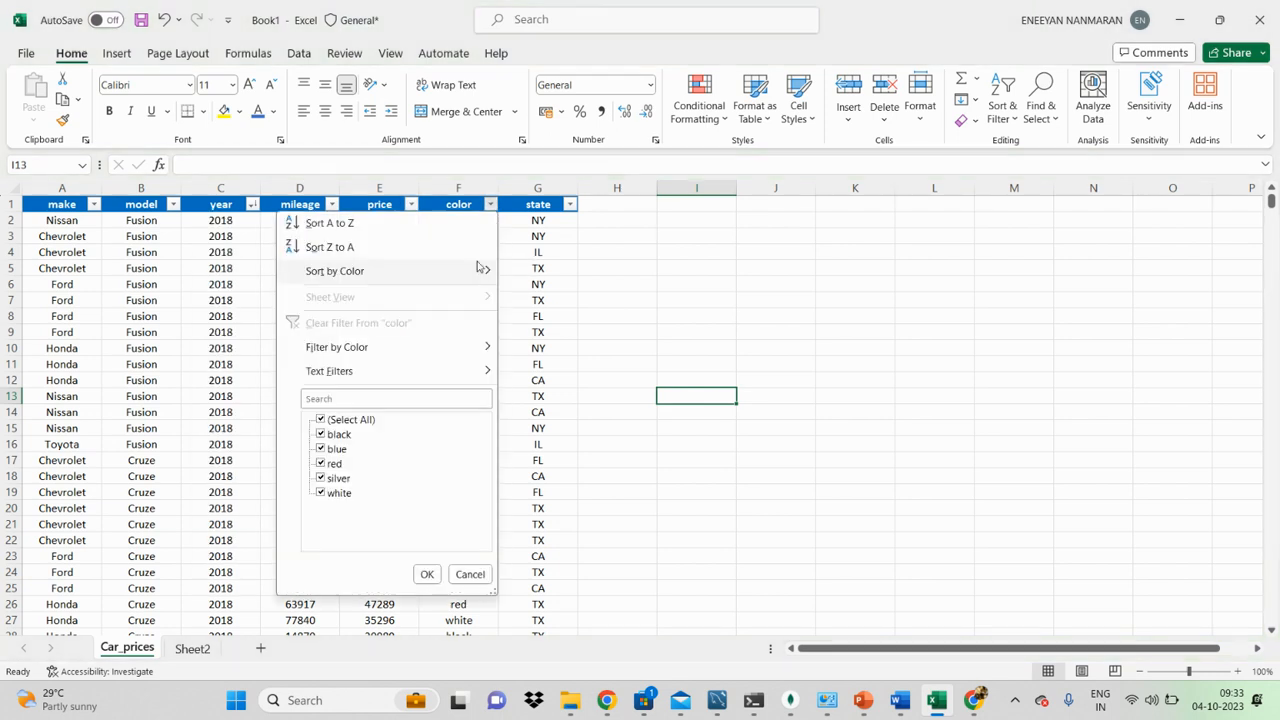
{"action": "mouse_move", "coordinate": [475, 273]}
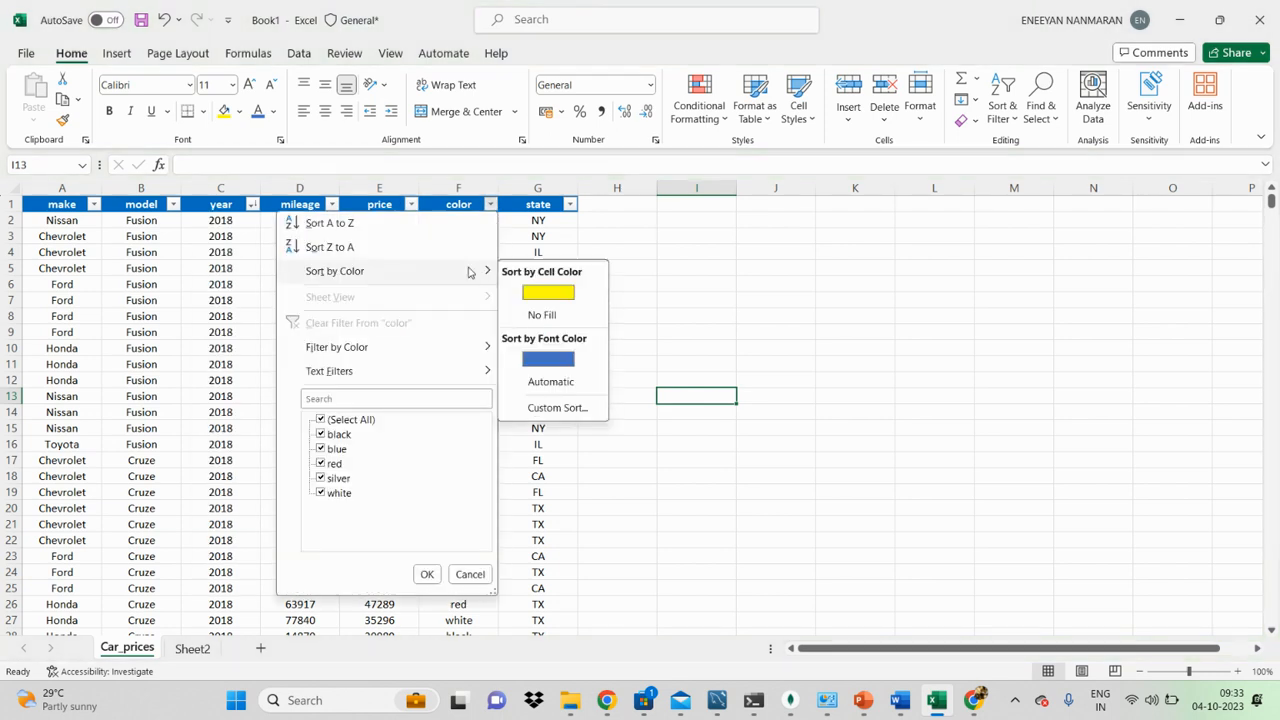
{"action": "left_click", "coordinate": [768, 320]}
{"action": "left_click", "coordinate": [903, 347]}
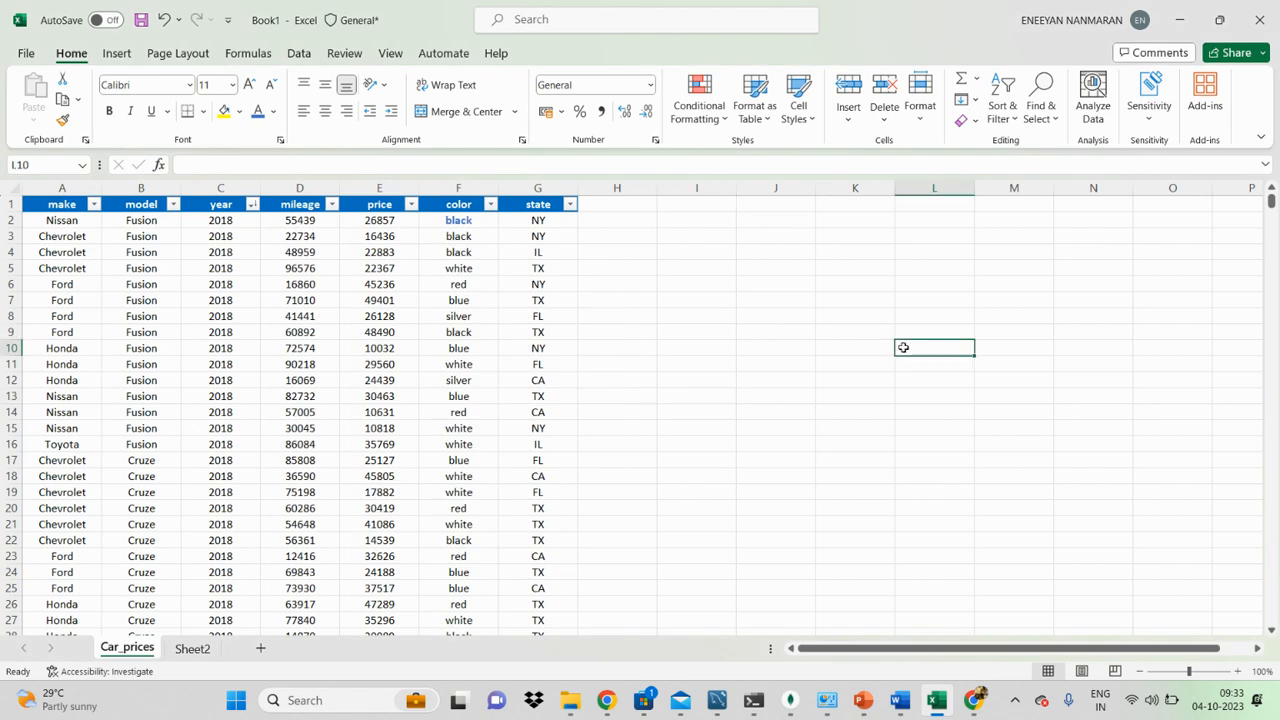